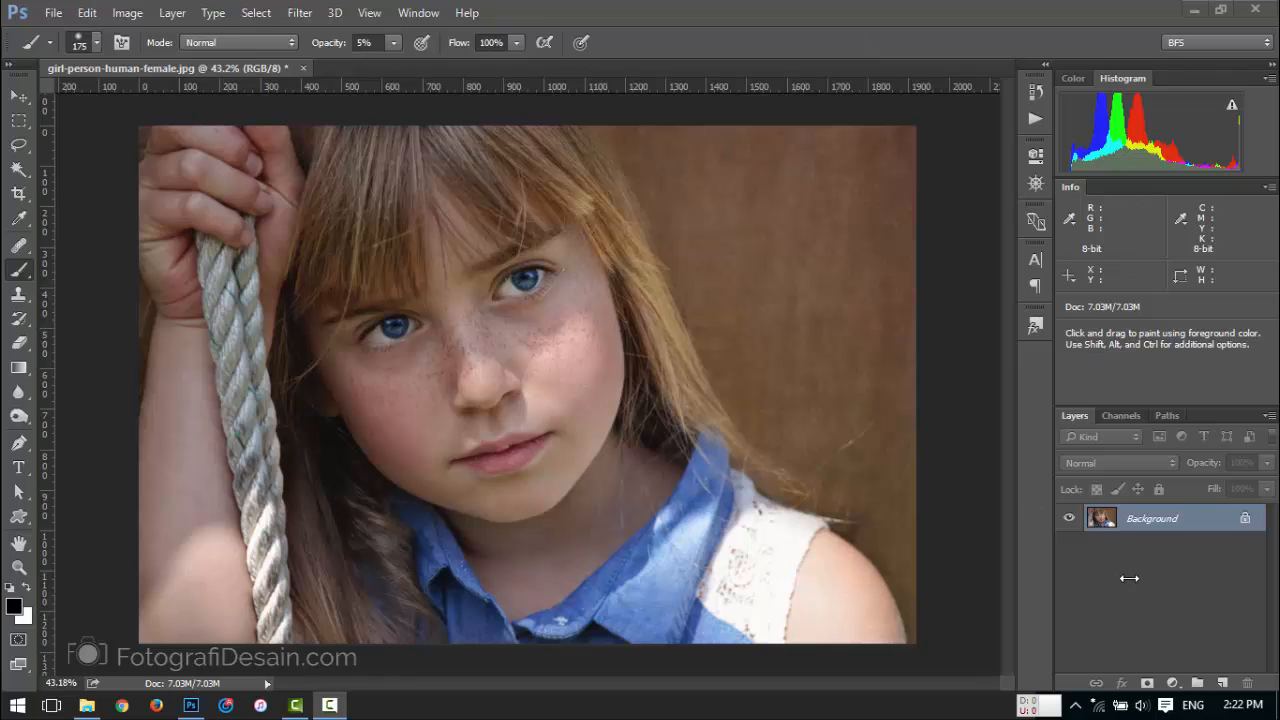
Activate the Burn tool from the Dodge, Burn and Sponge group.
{"action": "left_click", "coordinate": [839, 31]}
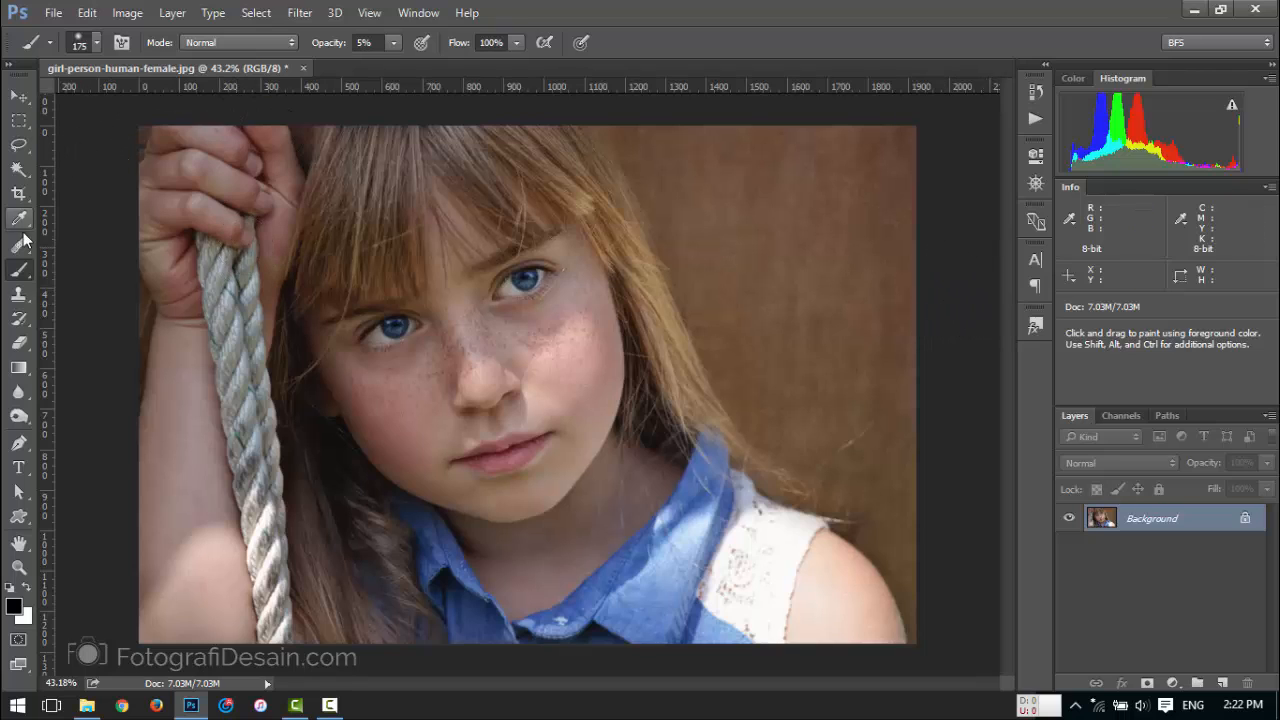
{"action": "left_click", "coordinate": [18, 416]}
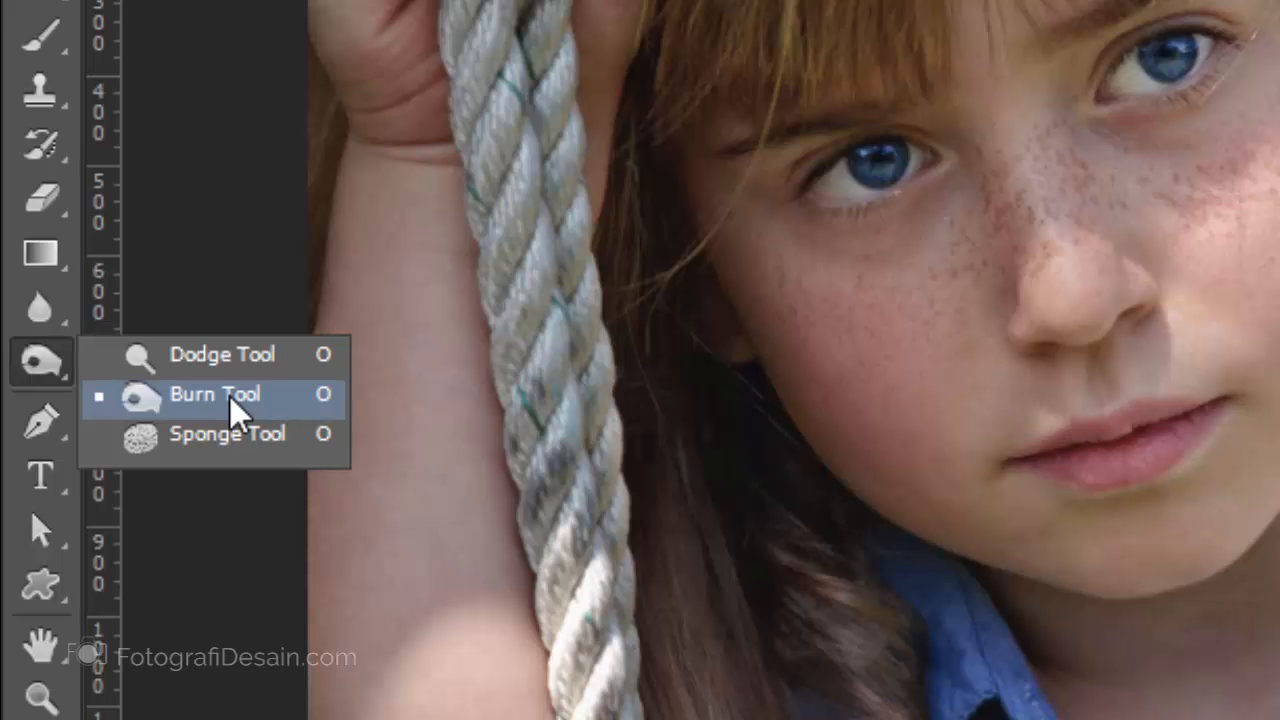
{"action": "left_click", "coordinate": [231, 400]}
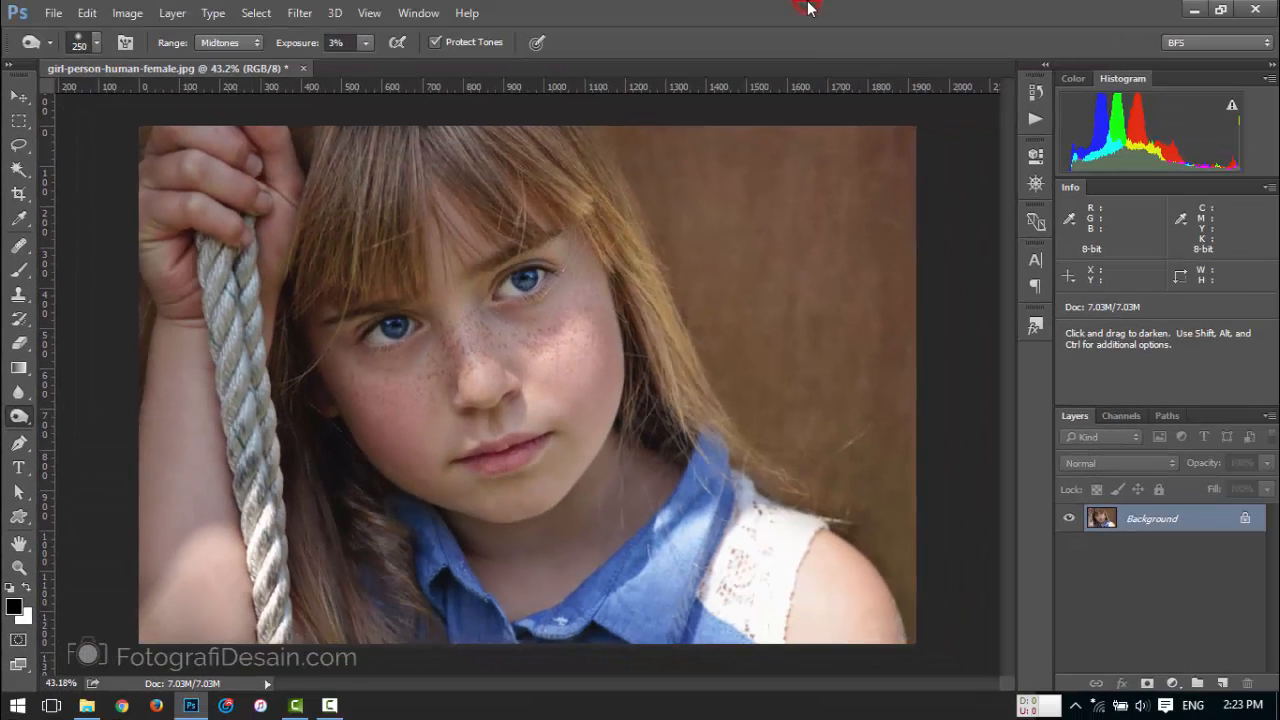
{"action": "right_click", "coordinate": [27, 418]}
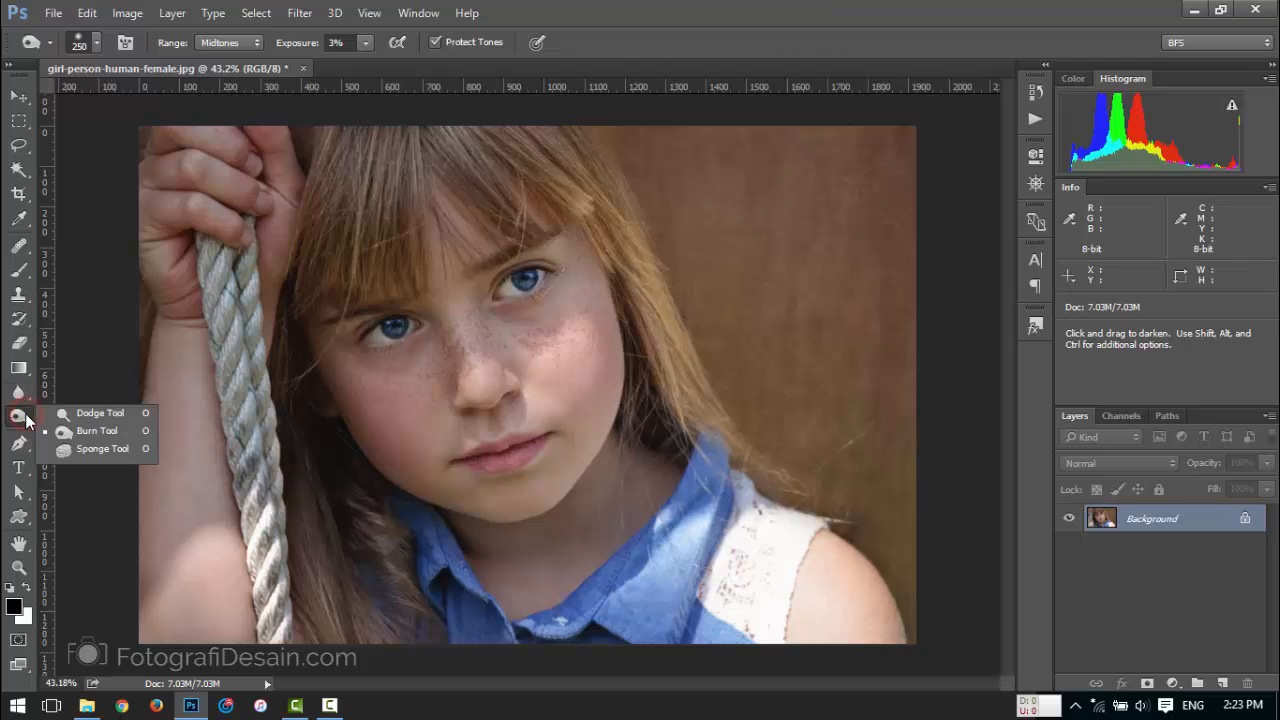
{"action": "left_click", "coordinate": [99, 430]}
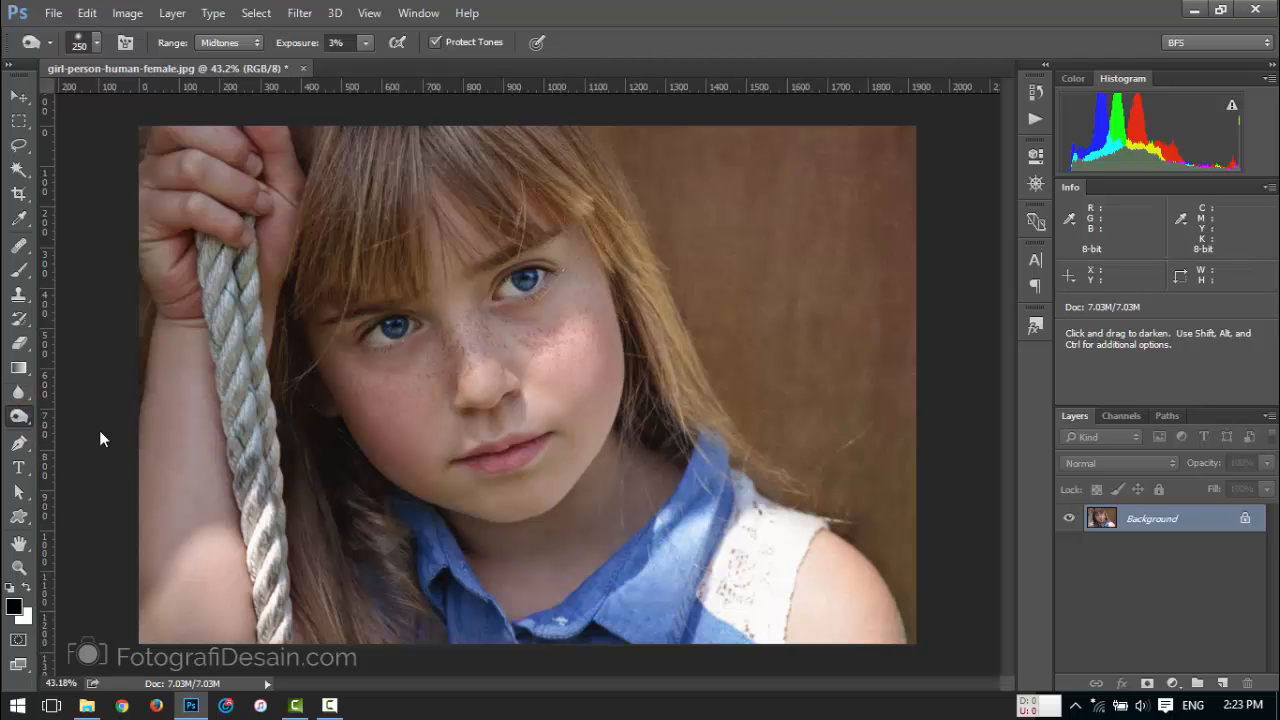
Duplicate the Background layer and rename the copy "Dodge & Burn".
{"action": "left_click", "coordinate": [18, 96]}
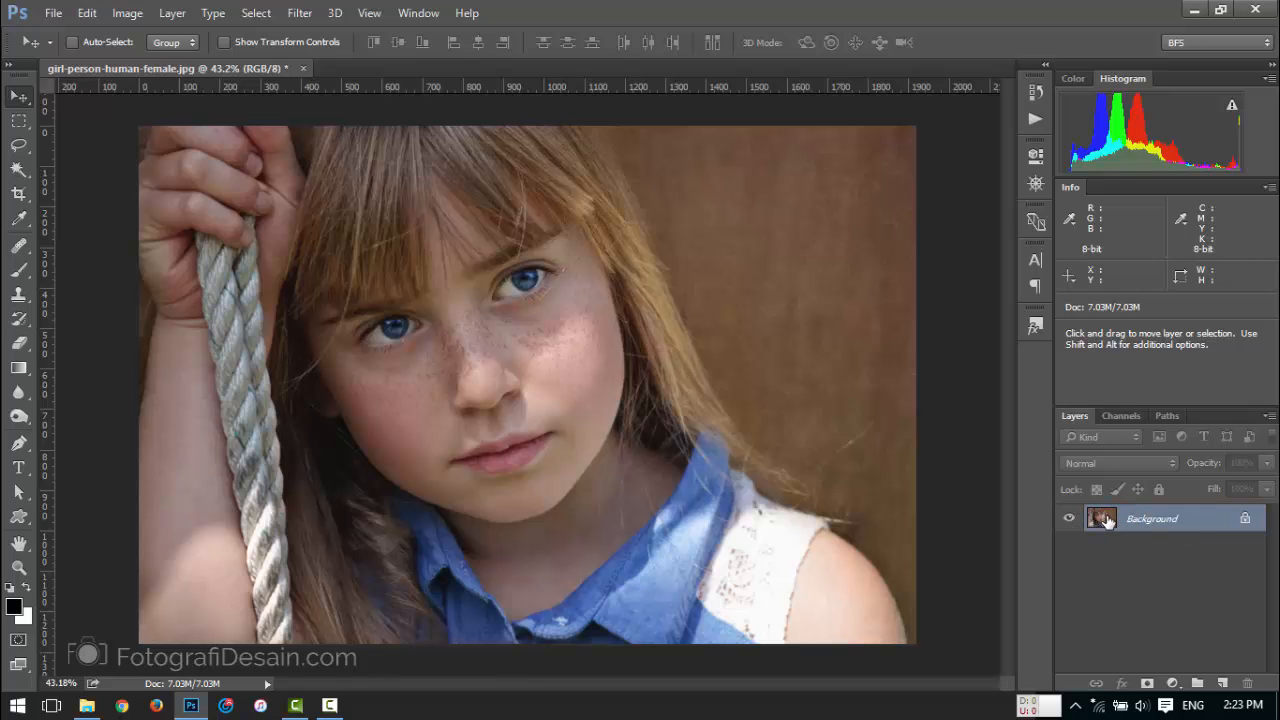
{"action": "key", "text": "ctrl+j"}
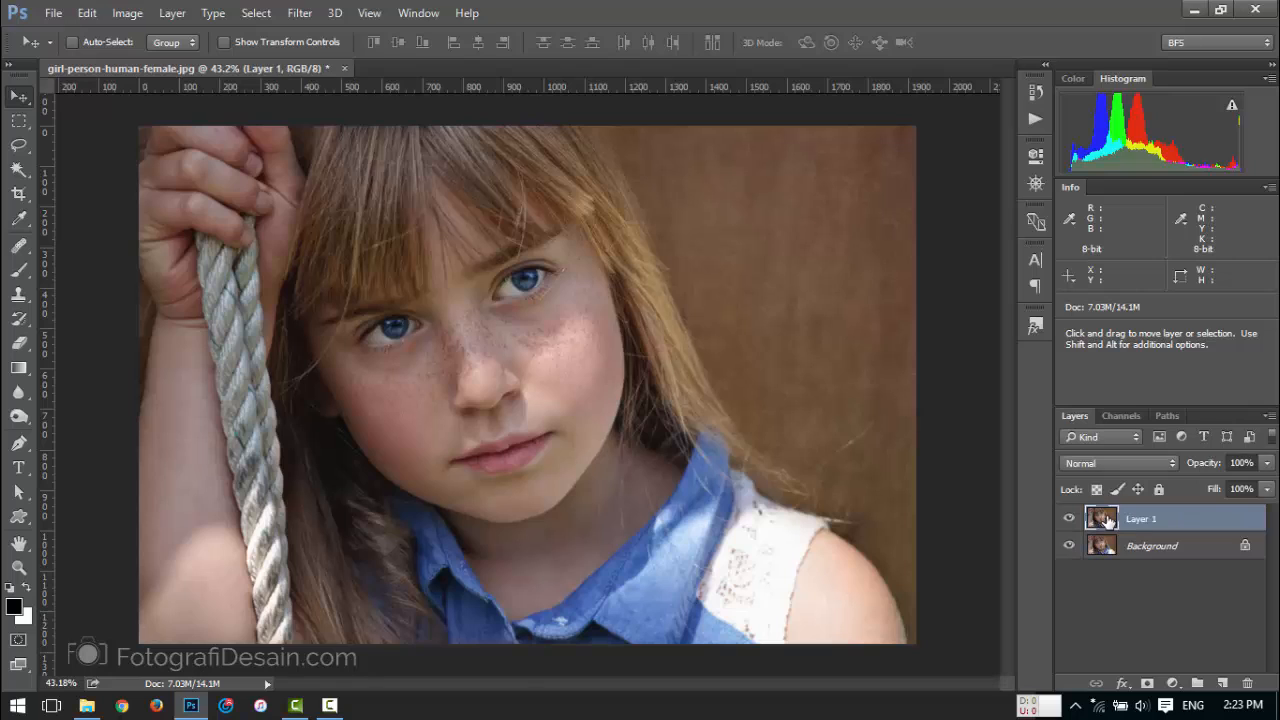
{"action": "double_click", "coordinate": [1136, 521]}
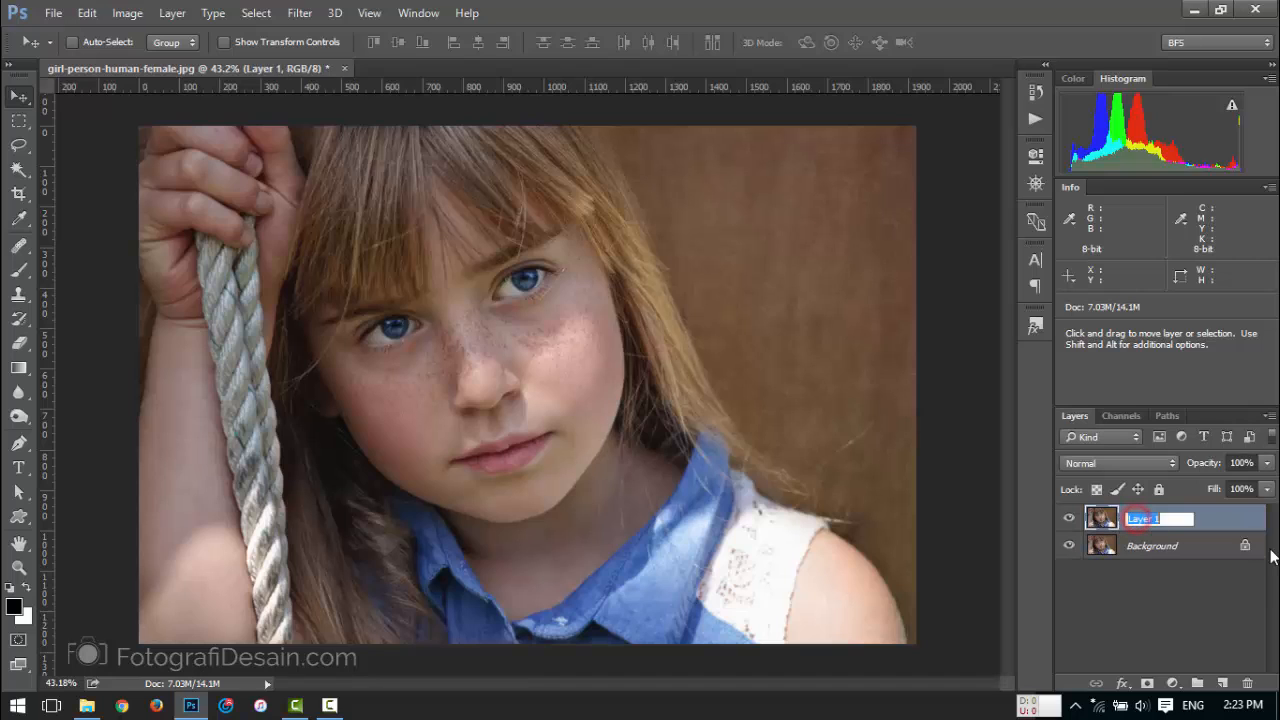
{"action": "key", "text": "shift"}
{"action": "type", "text": "Dodge & Burn"}
{"action": "key", "text": "Return"}
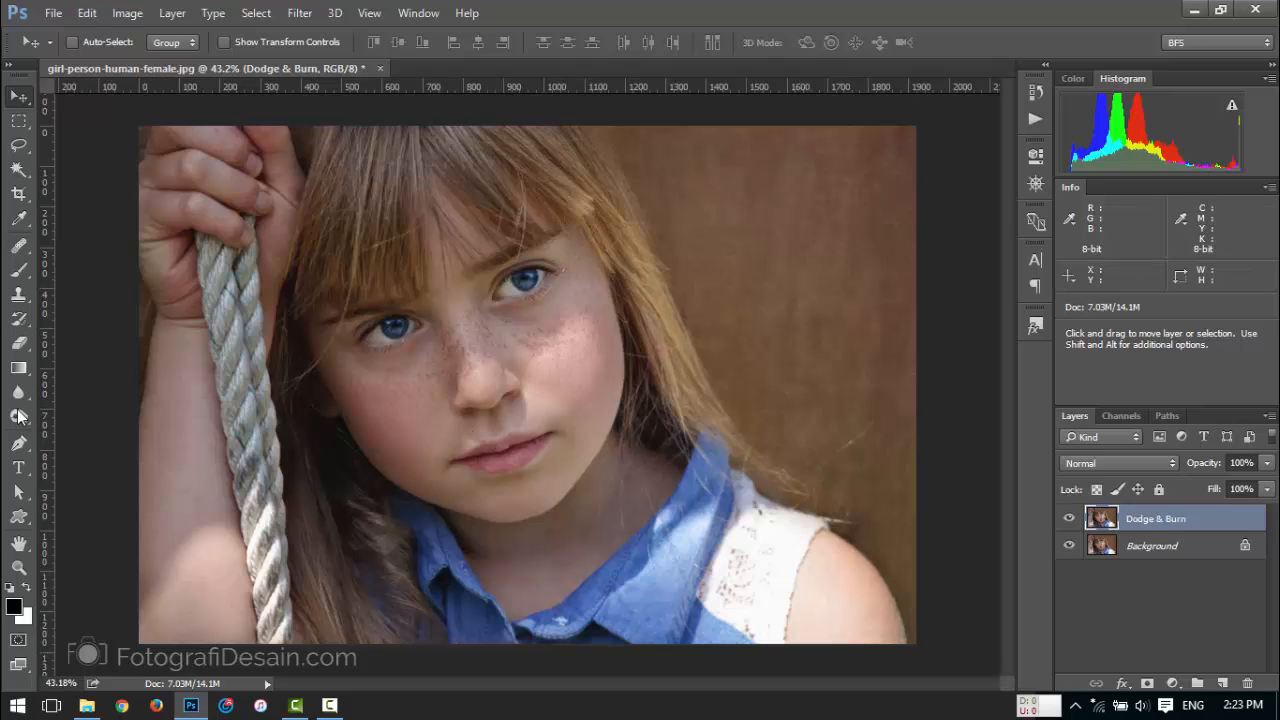
Activate the Burn tool for the Dodge & Burn layer.
{"action": "left_click_drag", "start_coordinate": [19, 416], "coordinate": [95, 434]}
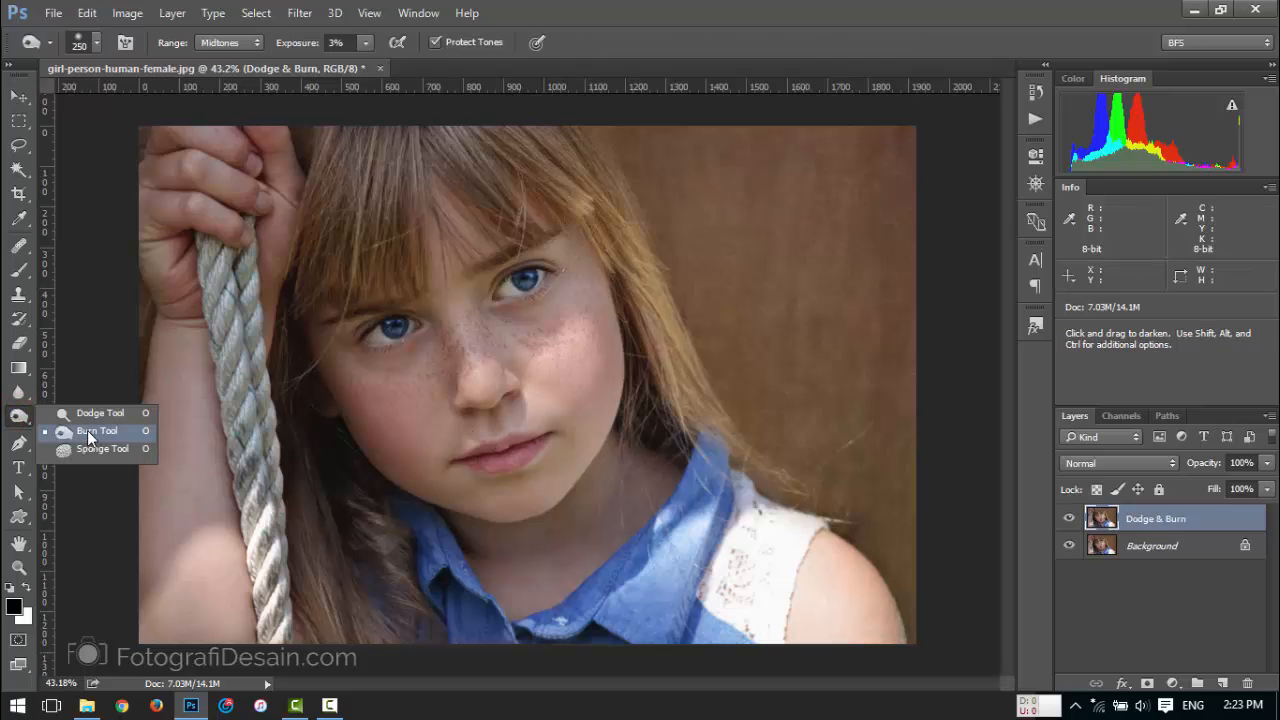
{"action": "left_click", "coordinate": [87, 430]}
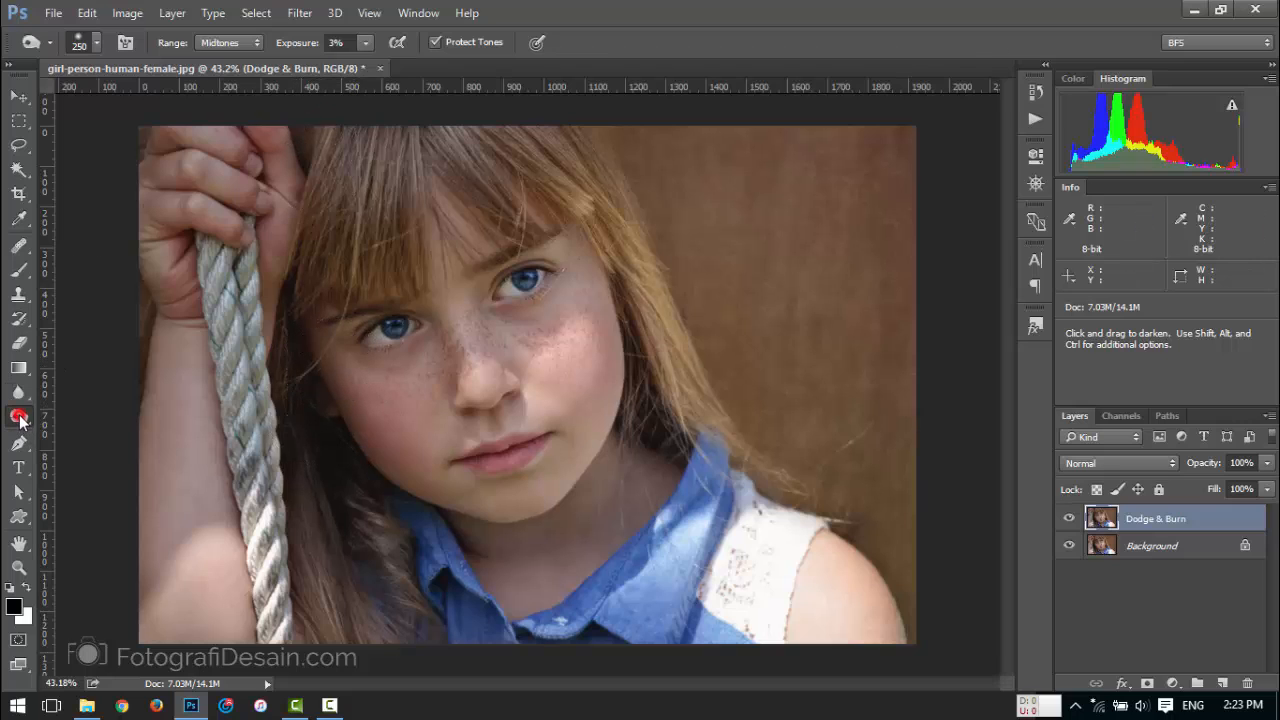
{"action": "left_click_drag", "start_coordinate": [19, 420], "coordinate": [87, 433]}
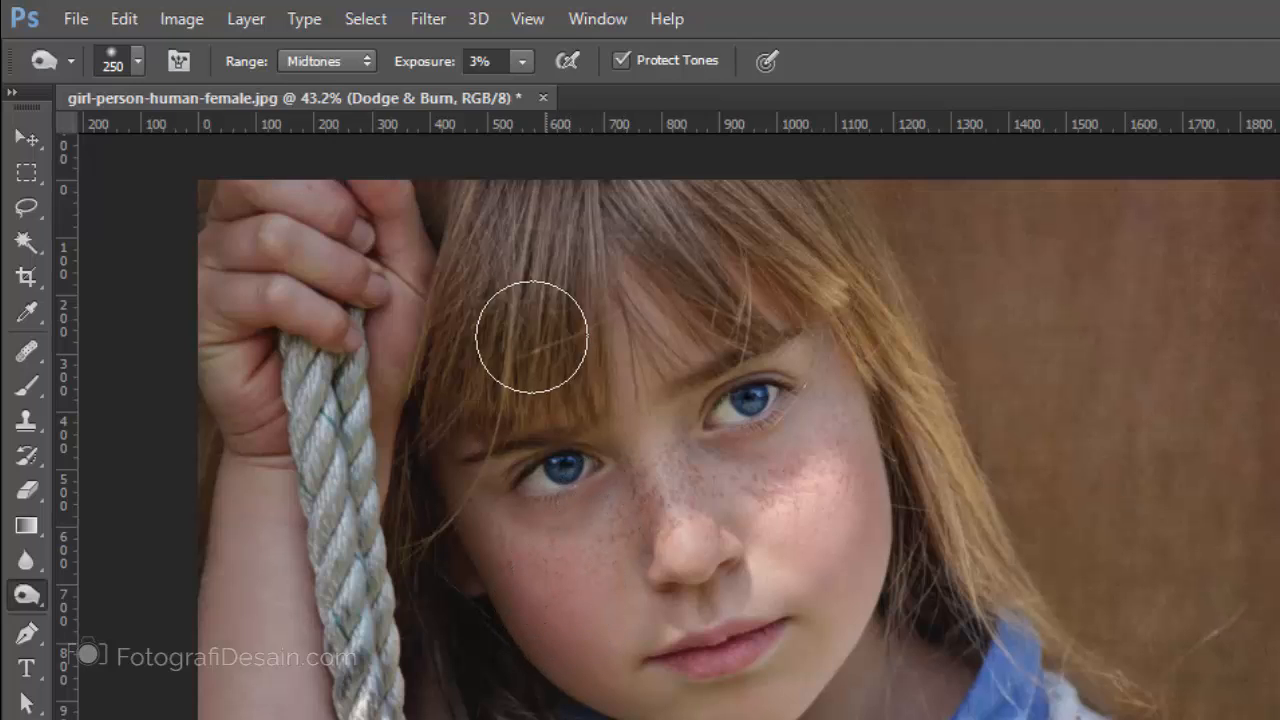
Try burning the brown background beside the hair at 100% exposure, and undo the stroke.
{"action": "left_click", "coordinate": [518, 61]}
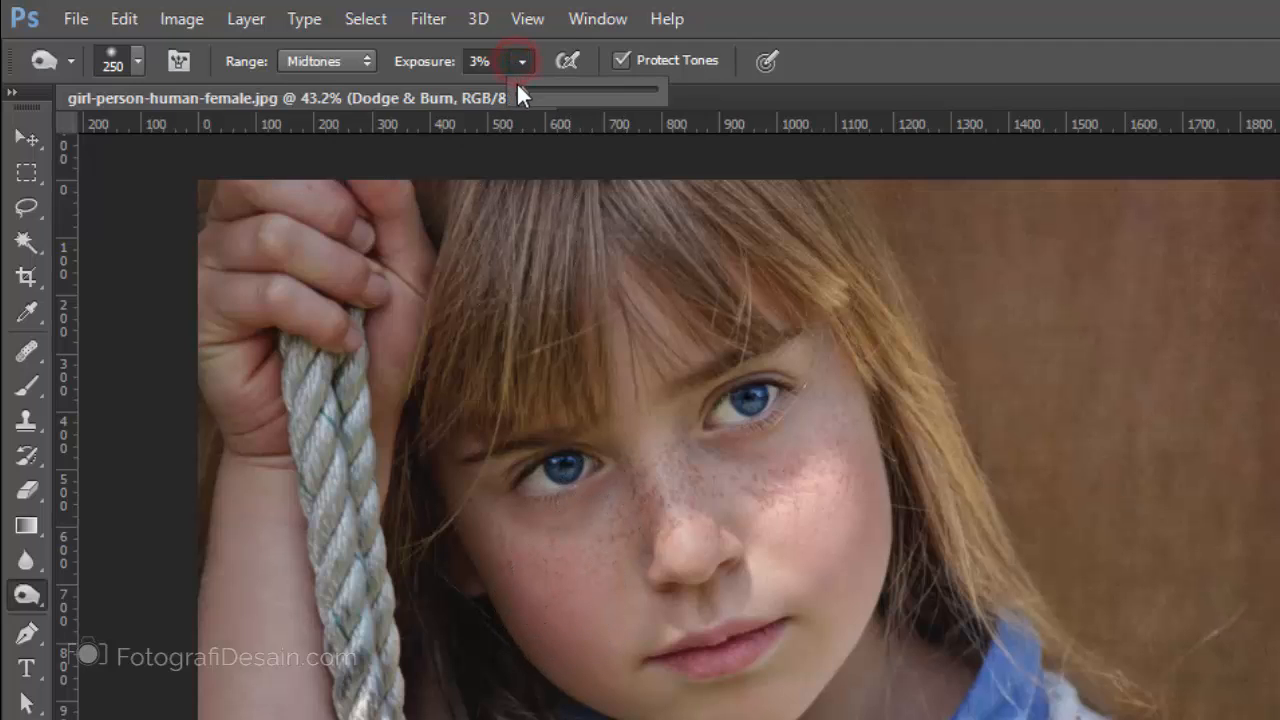
{"action": "left_click_drag", "start_coordinate": [627, 89], "coordinate": [692, 90]}
{"action": "mouse_move", "coordinate": [1143, 280]}
{"action": "left_mouse_down"}
{"action": "mouse_move", "coordinate": [1131, 492]}
{"action": "mouse_move", "coordinate": [1146, 286]}
{"action": "mouse_move", "coordinate": [1116, 451]}
{"action": "mouse_move", "coordinate": [1133, 377]}
{"action": "mouse_move", "coordinate": [1096, 483]}
{"action": "mouse_move", "coordinate": [1145, 302]}
{"action": "mouse_move", "coordinate": [1121, 478]}
{"action": "mouse_move", "coordinate": [1122, 285]}
{"action": "mouse_move", "coordinate": [1117, 462]}
{"action": "left_mouse_up"}
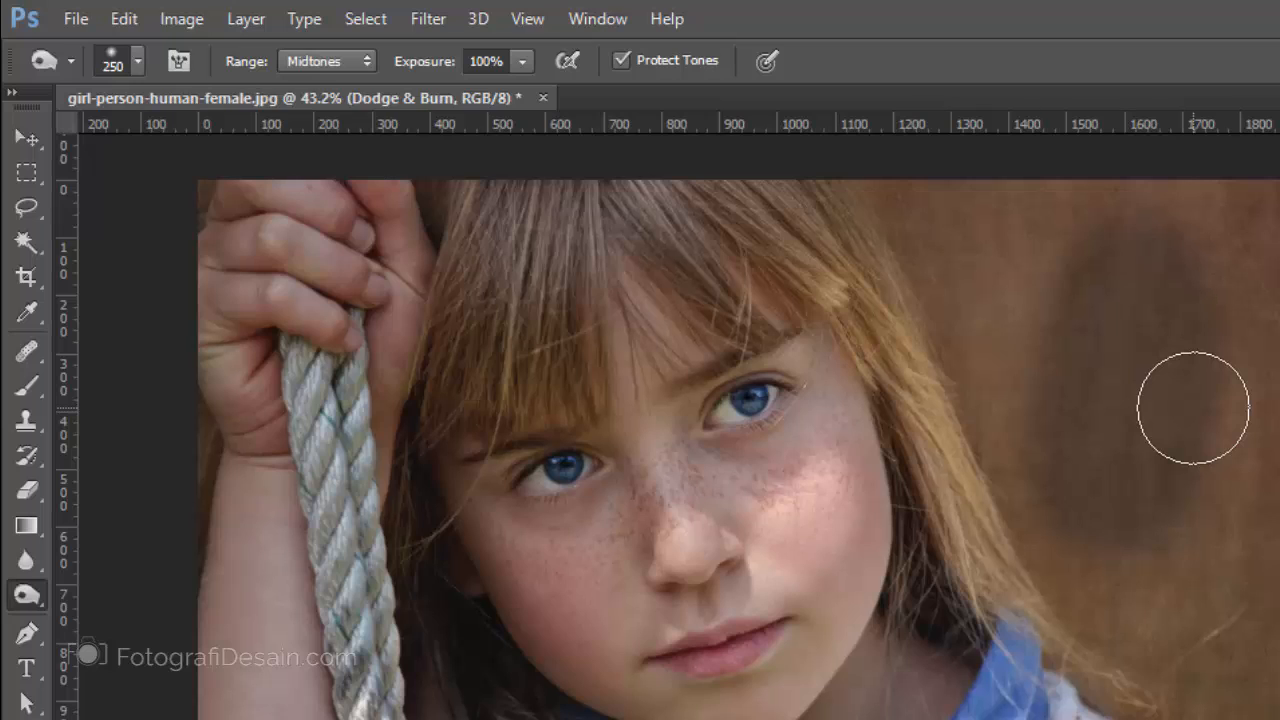
{"action": "key", "text": "ctrl+z"}
Set the Burn exposure to 3% and darken the brown background beside the hair with repeated strokes.
{"action": "left_click", "coordinate": [520, 62]}
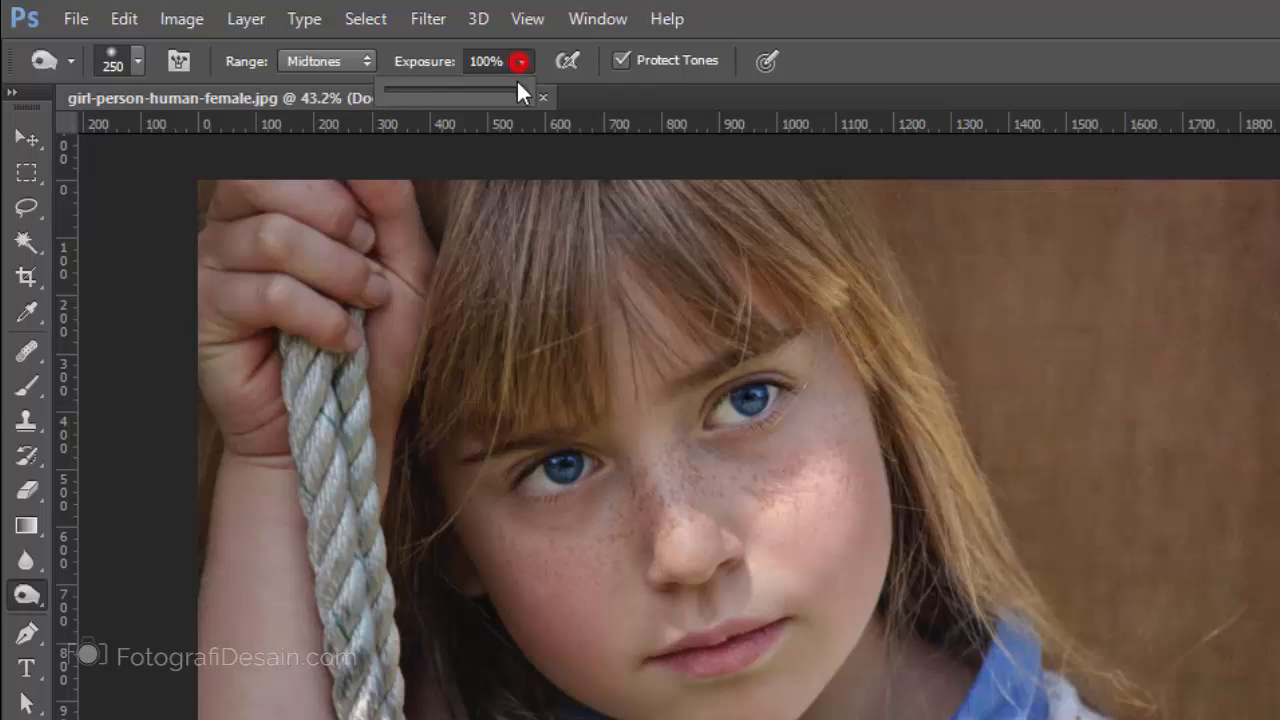
{"action": "left_click_drag", "start_coordinate": [519, 90], "coordinate": [389, 84]}
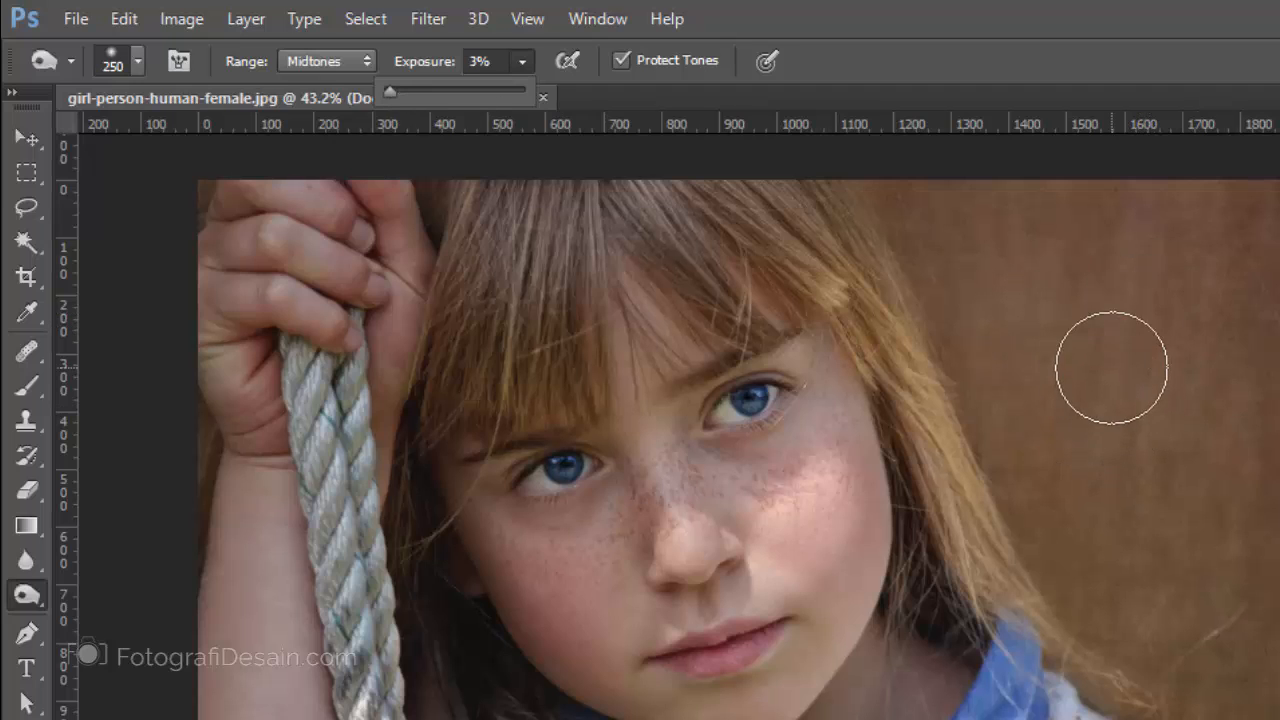
{"action": "mouse_move", "coordinate": [1126, 334]}
{"action": "left_mouse_down"}
{"action": "mouse_move", "coordinate": [1123, 485]}
{"action": "mouse_move", "coordinate": [1148, 313]}
{"action": "mouse_move", "coordinate": [1119, 458]}
{"action": "mouse_move", "coordinate": [1097, 483]}
{"action": "left_mouse_up"}
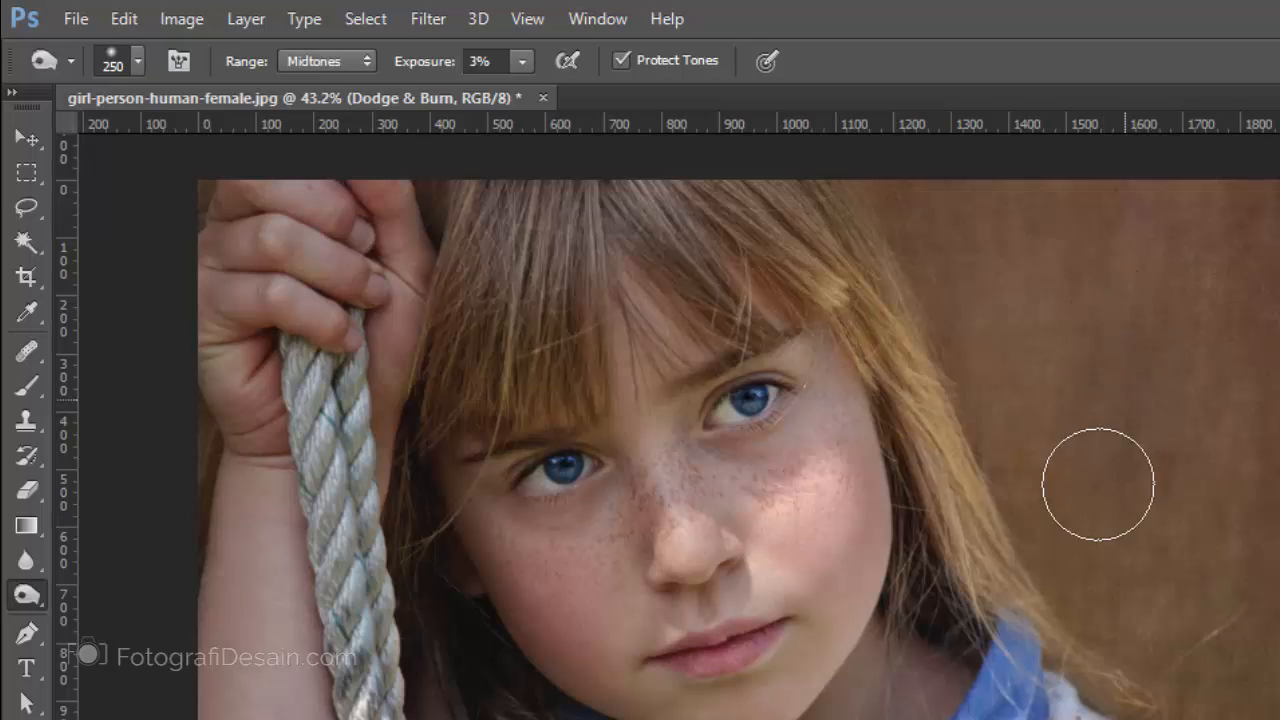
{"action": "left_click_drag", "start_coordinate": [1131, 363], "coordinate": [1095, 478]}
{"action": "mouse_move", "coordinate": [1126, 373]}
{"action": "left_mouse_down"}
{"action": "mouse_move", "coordinate": [1130, 338]}
{"action": "mouse_move", "coordinate": [1094, 490]}
{"action": "mouse_move", "coordinate": [1053, 532]}
{"action": "mouse_move", "coordinate": [1099, 385]}
{"action": "mouse_move", "coordinate": [1181, 297]}
{"action": "mouse_move", "coordinate": [1108, 484]}
{"action": "mouse_move", "coordinate": [1109, 327]}
{"action": "mouse_move", "coordinate": [1133, 335]}
{"action": "mouse_move", "coordinate": [1101, 490]}
{"action": "mouse_move", "coordinate": [1121, 318]}
{"action": "mouse_move", "coordinate": [1180, 428]}
{"action": "mouse_move", "coordinate": [1113, 365]}
{"action": "mouse_move", "coordinate": [1182, 502]}
{"action": "left_mouse_up"}
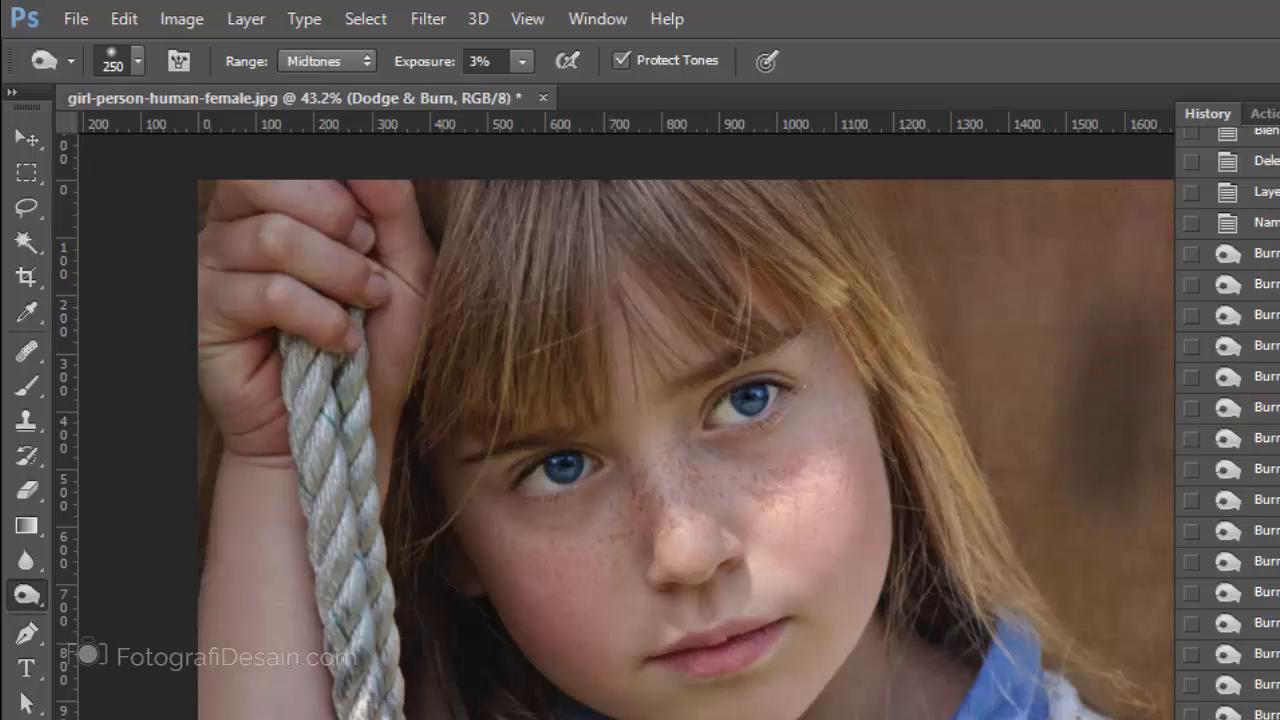
Revert the image in the history to the layer renaming state, discarding the Burn strokes.
{"action": "scroll", "coordinate": [1228, 415], "scroll_direction": "up", "scroll_amount": 4}
{"action": "left_click", "coordinate": [1266, 476]}
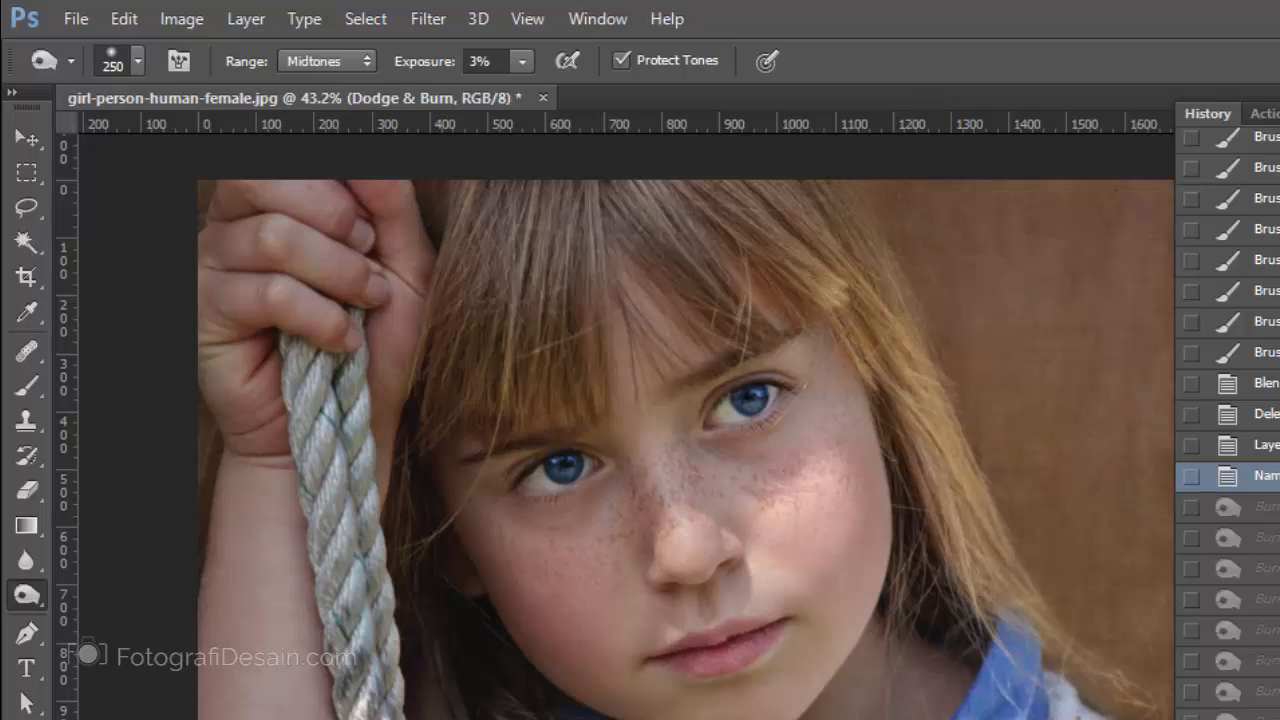
{"action": "left_click", "coordinate": [1279, 114]}
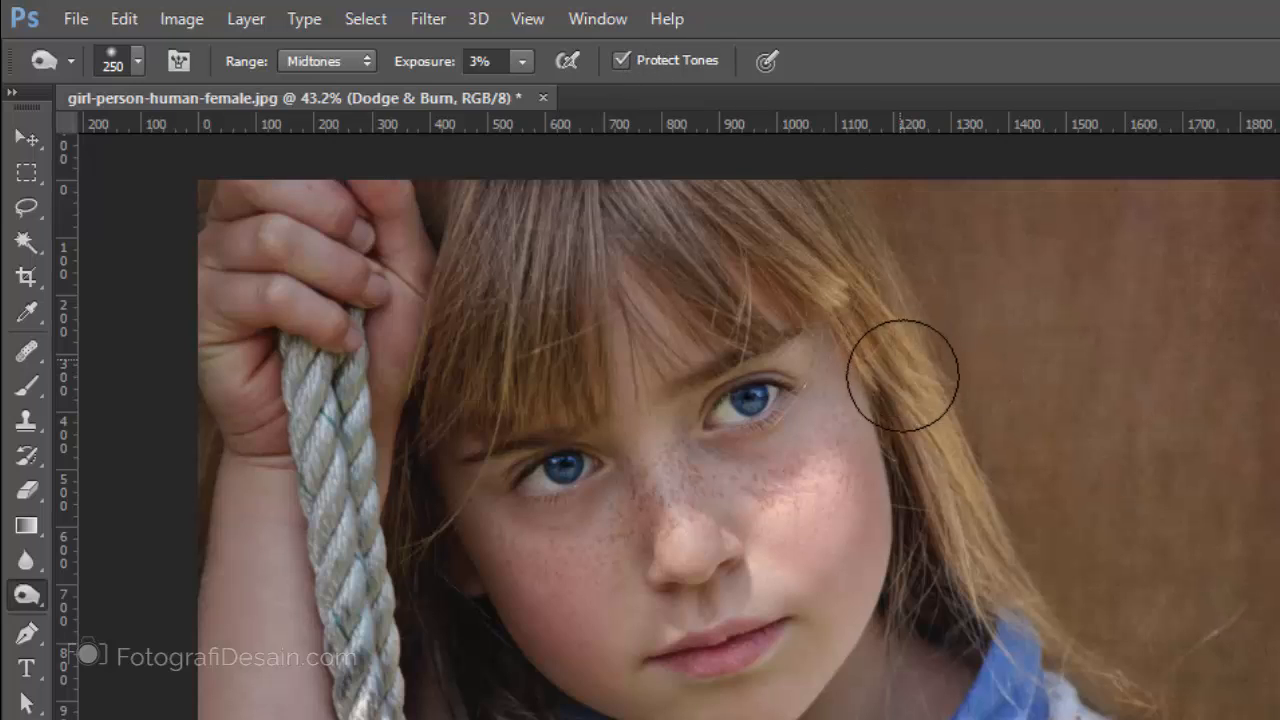
Try burning the sunlit cheek with Protect Tones off and exposure at 57%, and revert the strokes in the history.
{"action": "left_click", "coordinate": [620, 61]}
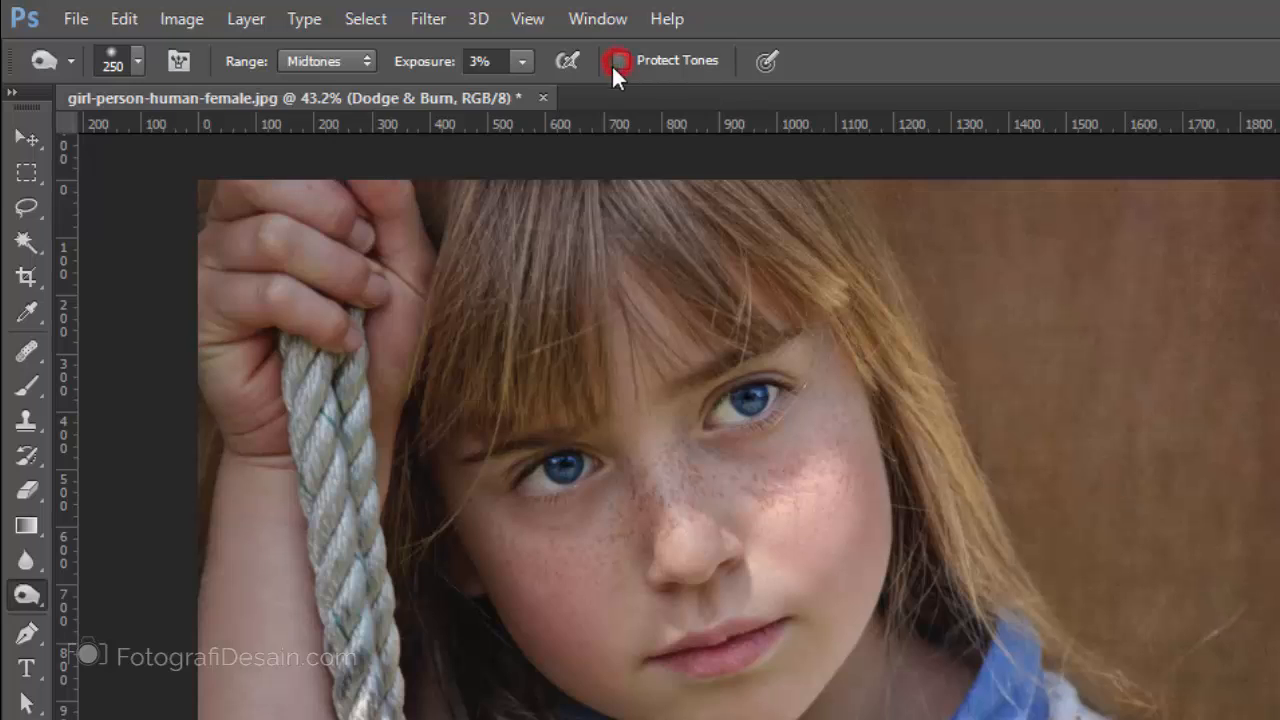
{"action": "left_click", "coordinate": [520, 61]}
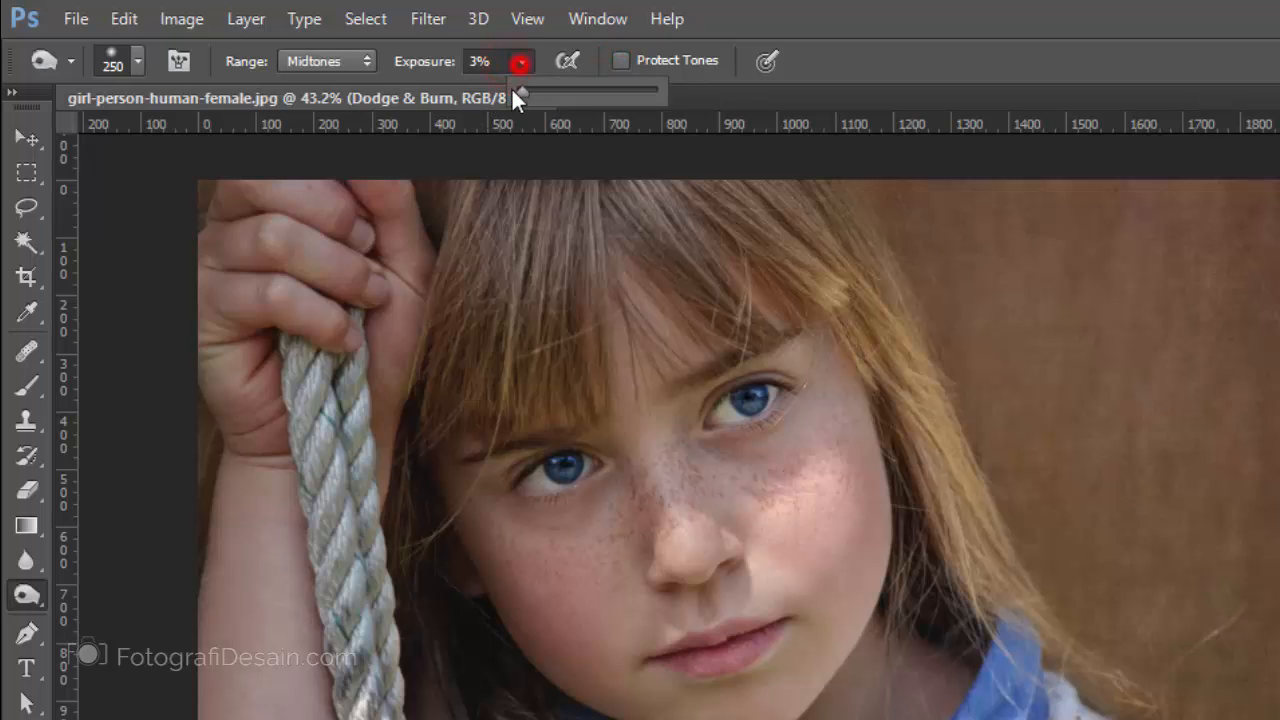
{"action": "left_click_drag", "start_coordinate": [580, 90], "coordinate": [594, 90]}
{"action": "left_click", "coordinate": [965, 88]}
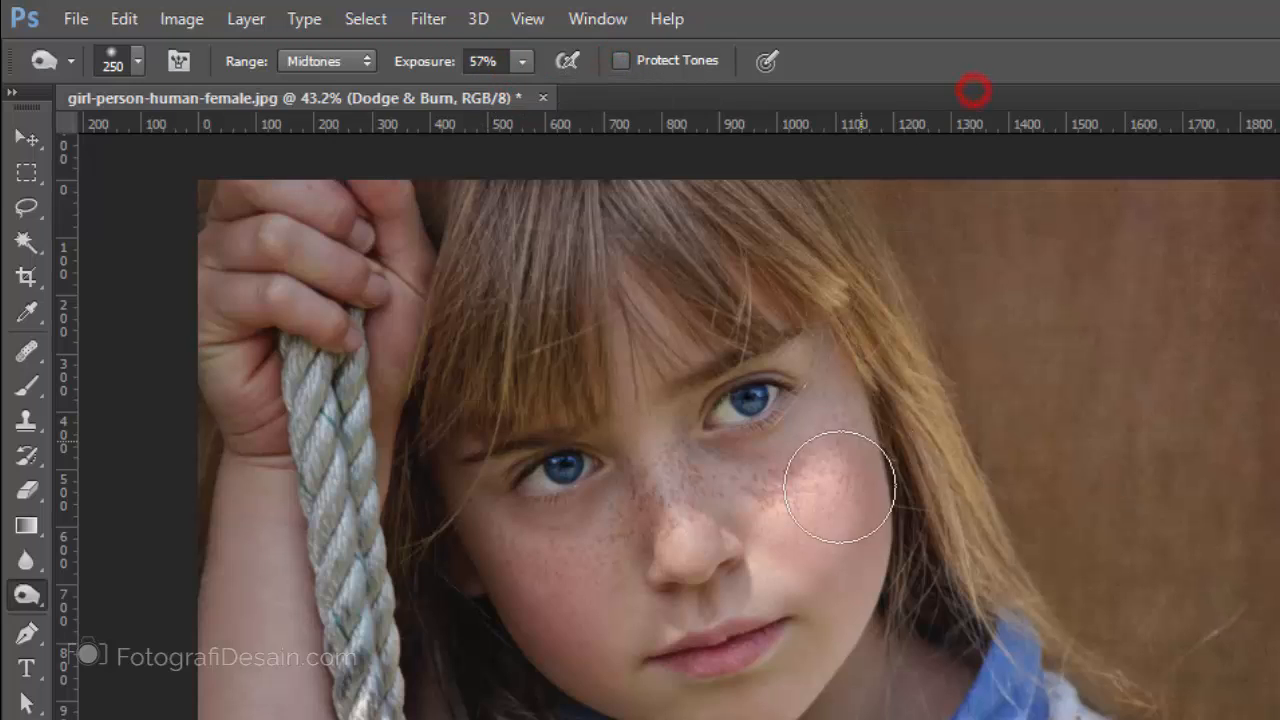
{"action": "mouse_move", "coordinate": [807, 443]}
{"action": "left_mouse_down"}
{"action": "mouse_move", "coordinate": [786, 539]}
{"action": "mouse_move", "coordinate": [806, 451]}
{"action": "mouse_move", "coordinate": [830, 466]}
{"action": "mouse_move", "coordinate": [826, 567]}
{"action": "mouse_move", "coordinate": [830, 520]}
{"action": "mouse_move", "coordinate": [788, 474]}
{"action": "mouse_move", "coordinate": [802, 512]}
{"action": "mouse_move", "coordinate": [781, 572]}
{"action": "mouse_move", "coordinate": [828, 479]}
{"action": "mouse_move", "coordinate": [826, 418]}
{"action": "mouse_move", "coordinate": [810, 520]}
{"action": "mouse_move", "coordinate": [759, 529]}
{"action": "mouse_move", "coordinate": [783, 472]}
{"action": "mouse_move", "coordinate": [789, 508]}
{"action": "mouse_move", "coordinate": [836, 552]}
{"action": "left_mouse_up"}
{"action": "scroll", "coordinate": [836, 552], "scroll_direction": "up", "scroll_amount": 4}
{"action": "scroll", "coordinate": [836, 552], "scroll_direction": "up", "scroll_amount": 3}
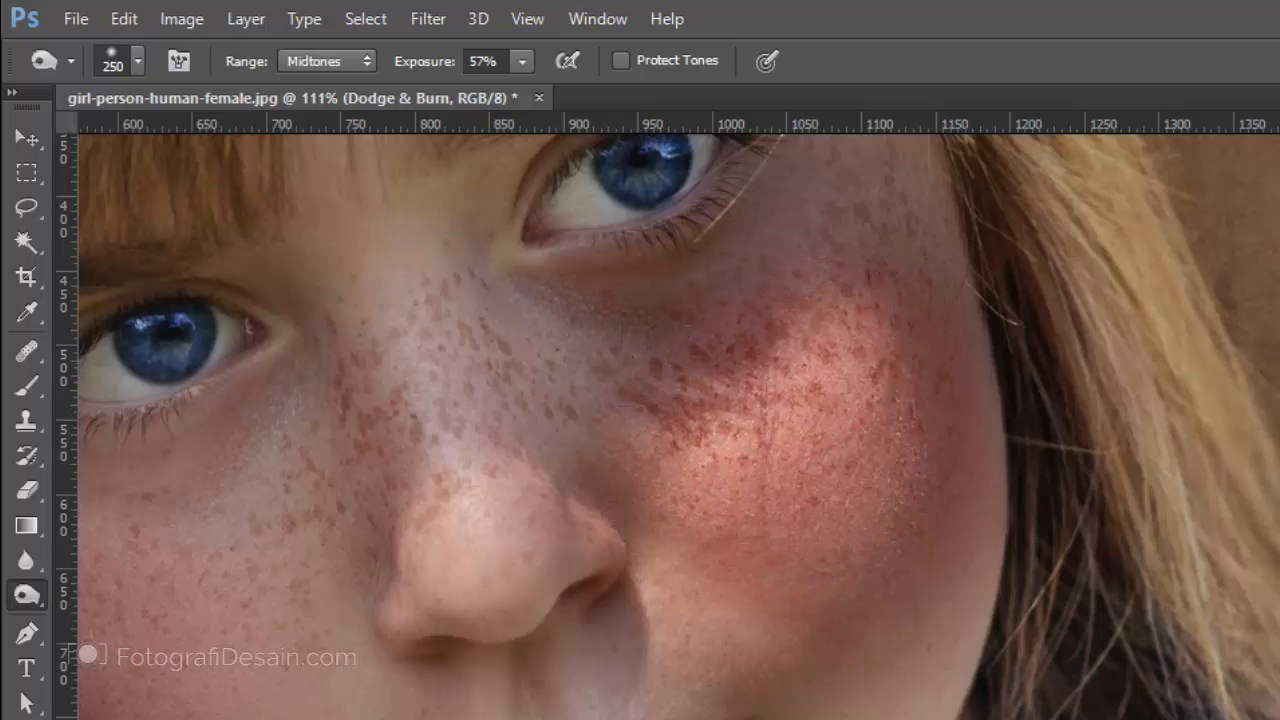
{"action": "left_click", "coordinate": [1265, 713]}
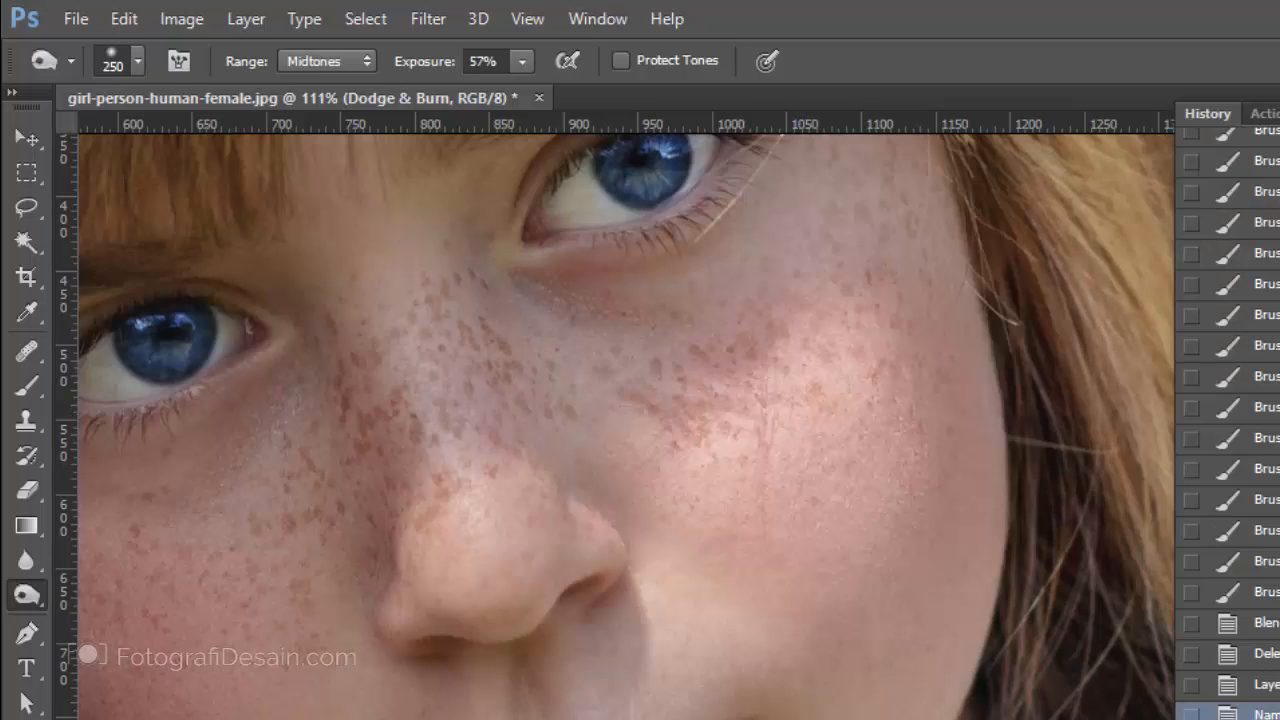
{"action": "left_click", "coordinate": [1279, 114]}
Turn Protect Tones on, burn the same sunlit cheek for comparison, and revert the strokes in the history.
{"action": "left_click", "coordinate": [621, 60]}
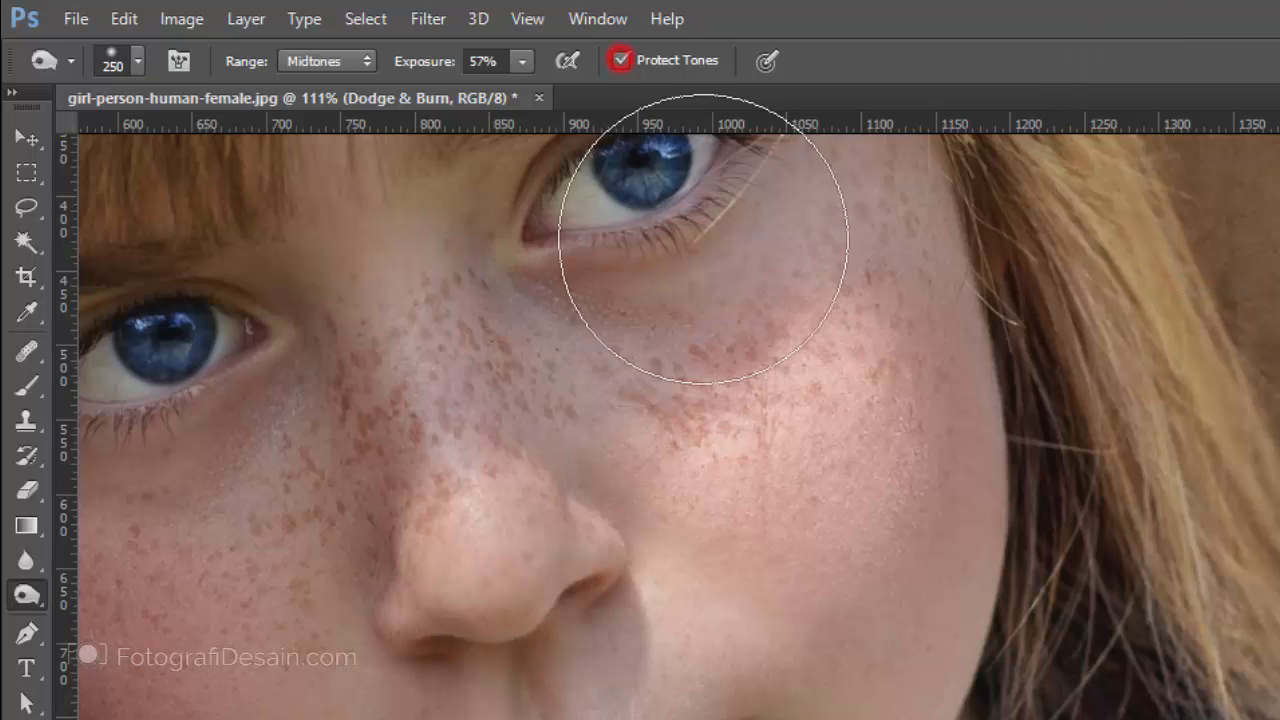
{"action": "mouse_move", "coordinate": [777, 377]}
{"action": "left_mouse_down"}
{"action": "mouse_move", "coordinate": [760, 571]}
{"action": "mouse_move", "coordinate": [862, 385]}
{"action": "mouse_move", "coordinate": [771, 471]}
{"action": "mouse_move", "coordinate": [749, 586]}
{"action": "mouse_move", "coordinate": [729, 491]}
{"action": "mouse_move", "coordinate": [855, 310]}
{"action": "mouse_move", "coordinate": [771, 543]}
{"action": "mouse_move", "coordinate": [786, 537]}
{"action": "mouse_move", "coordinate": [794, 483]}
{"action": "mouse_move", "coordinate": [712, 605]}
{"action": "mouse_move", "coordinate": [780, 537]}
{"action": "mouse_move", "coordinate": [820, 431]}
{"action": "mouse_move", "coordinate": [791, 457]}
{"action": "left_mouse_up"}
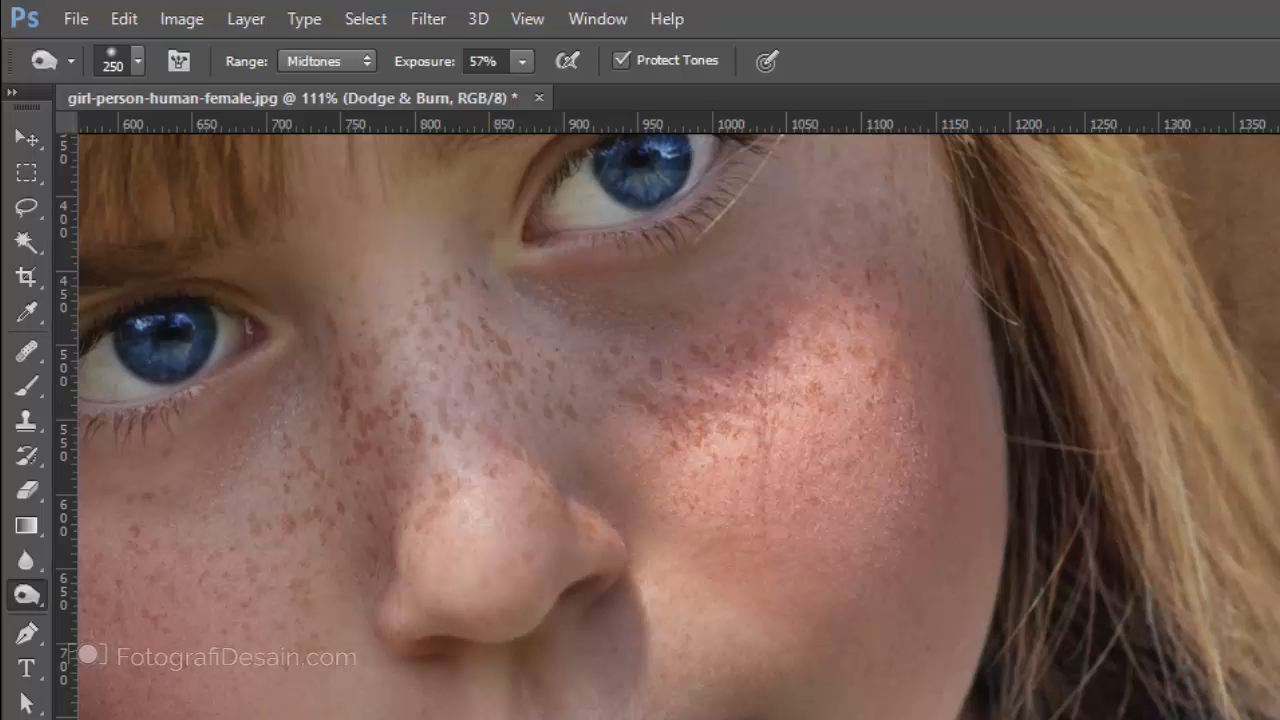
{"action": "left_click", "coordinate": [1266, 714]}
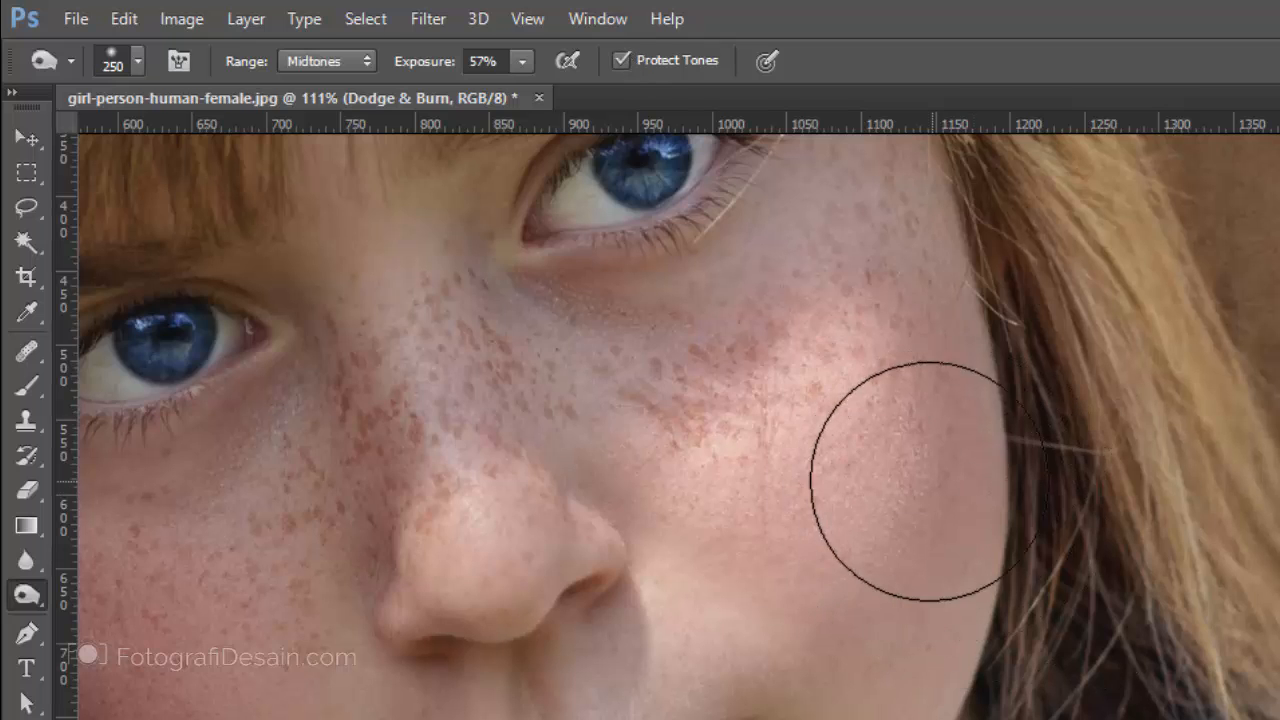
Set the Burn tool's exposure to 3%.
{"action": "scroll", "coordinate": [908, 471], "scroll_direction": "down", "scroll_amount": 3}
{"action": "left_click_drag", "start_coordinate": [842, 466], "coordinate": [782, 437]}
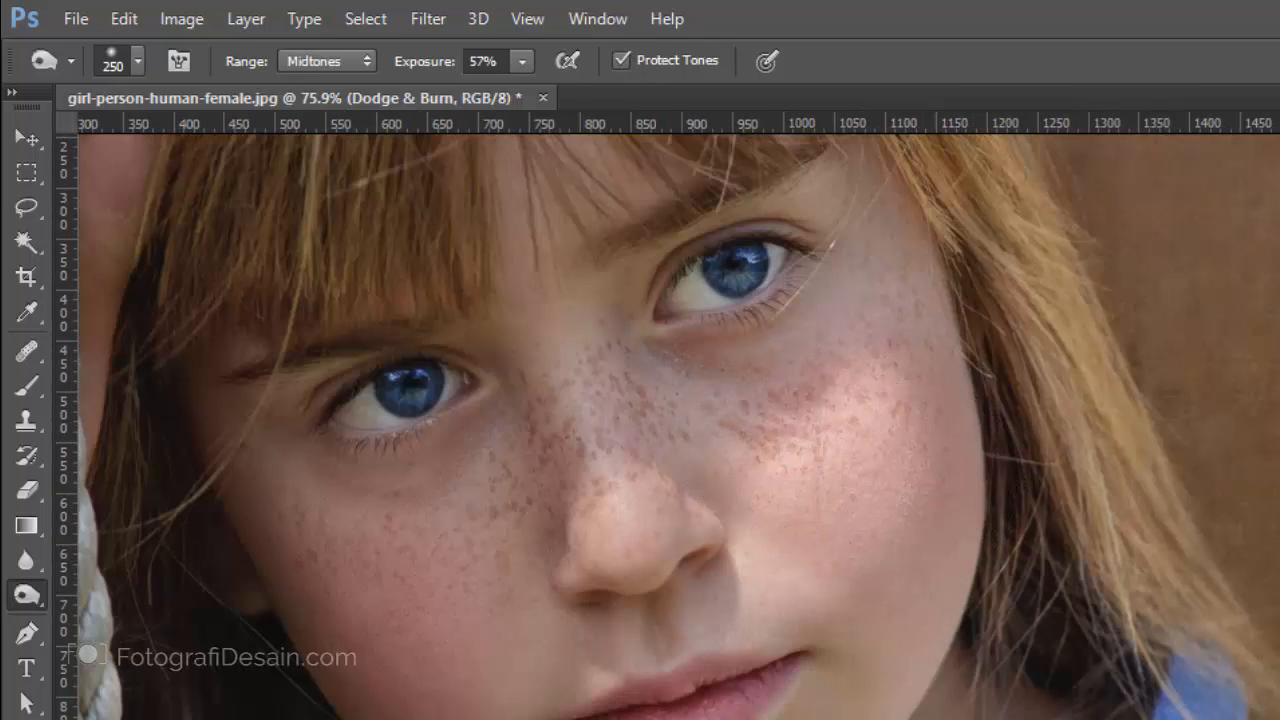
{"action": "scroll", "coordinate": [678, 427], "scroll_direction": "left", "scroll_amount": 3}
{"action": "scroll", "coordinate": [678, 427], "scroll_direction": "right", "scroll_amount": 1}
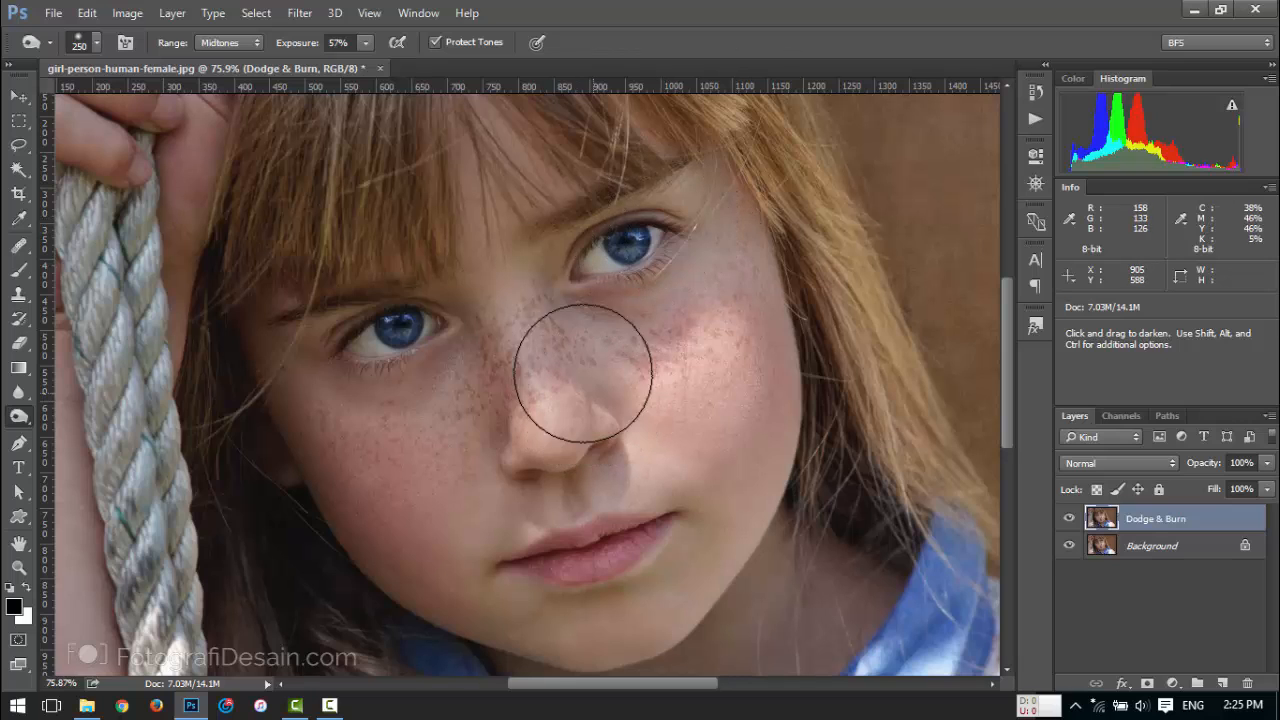
{"action": "left_click", "coordinate": [366, 42]}
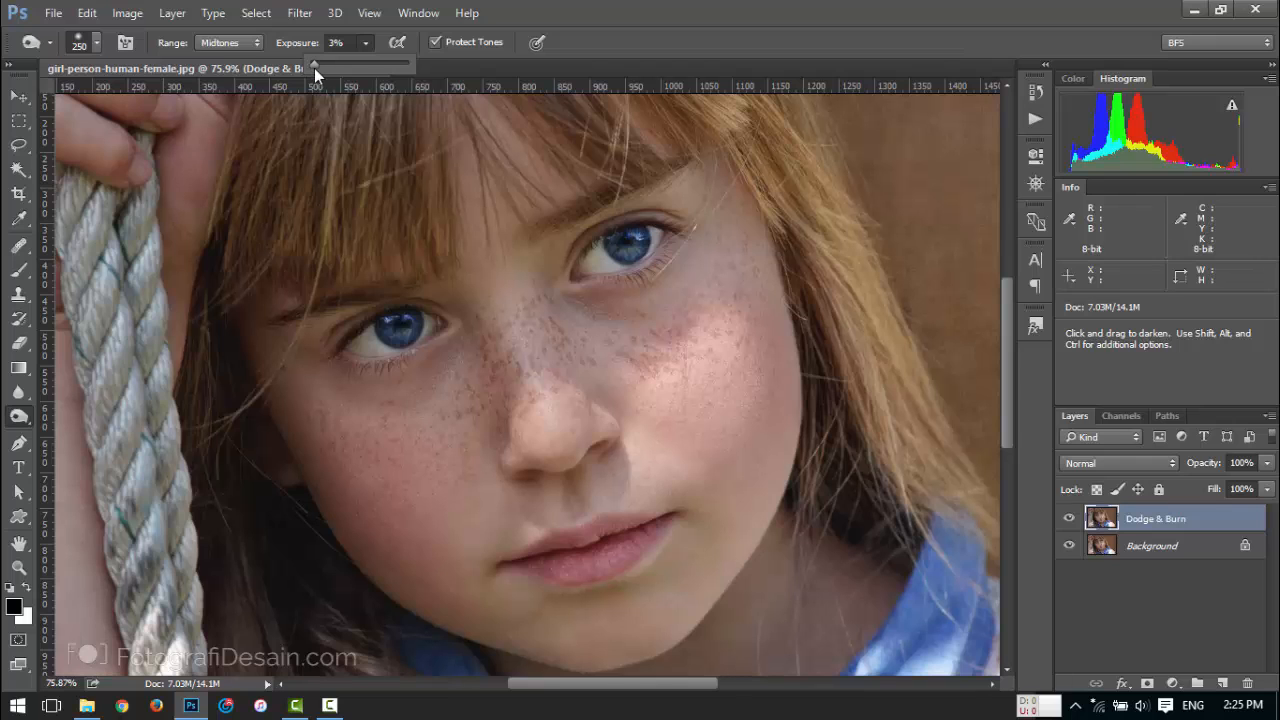
{"action": "left_click", "coordinate": [640, 3]}
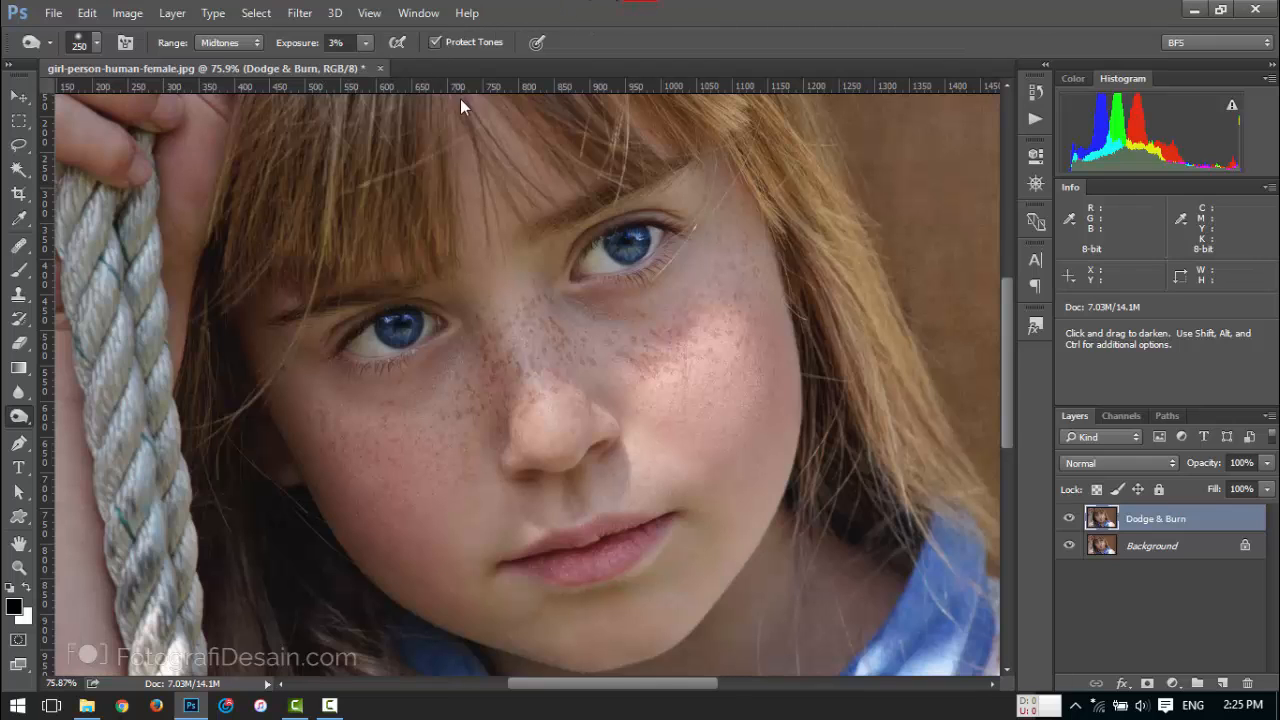
Set the Burn brush's size to 390 px and its hardness to 0%.
{"action": "scroll", "coordinate": [733, 265], "scroll_direction": "down", "scroll_amount": 2}
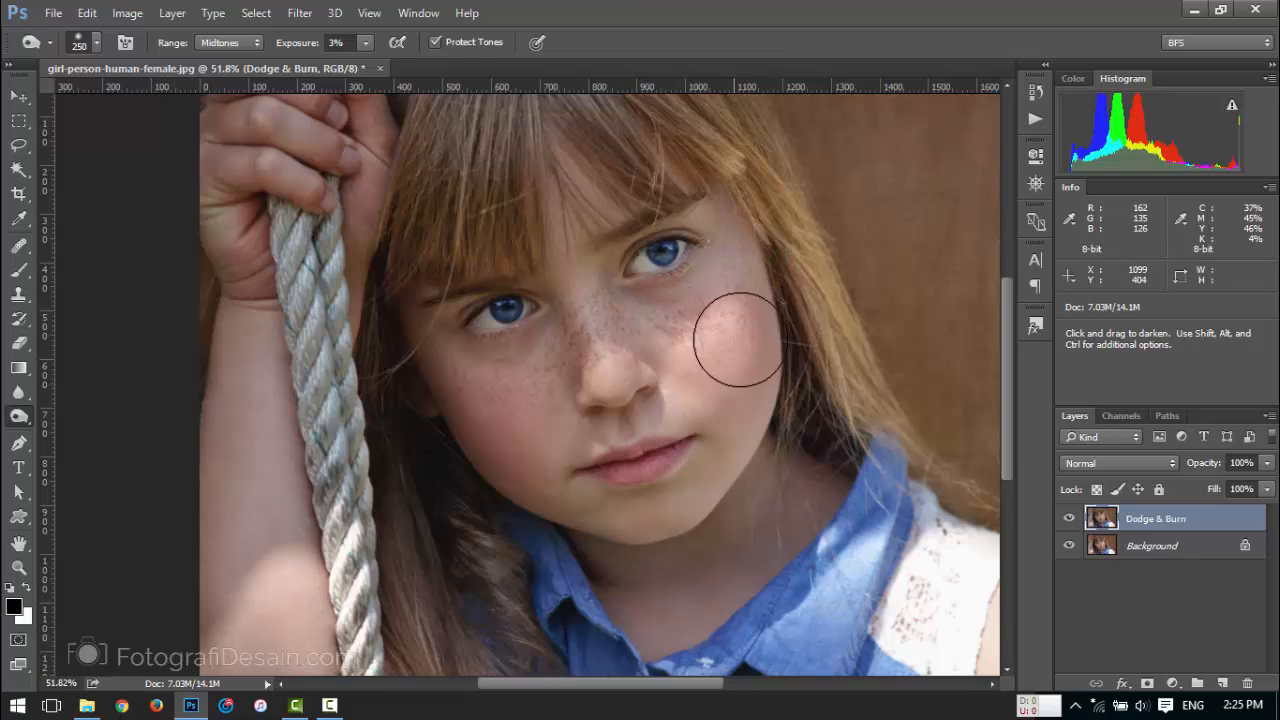
{"action": "right_click", "coordinate": [680, 295]}
{"action": "left_click_drag", "start_coordinate": [869, 338], "coordinate": [787, 340]}
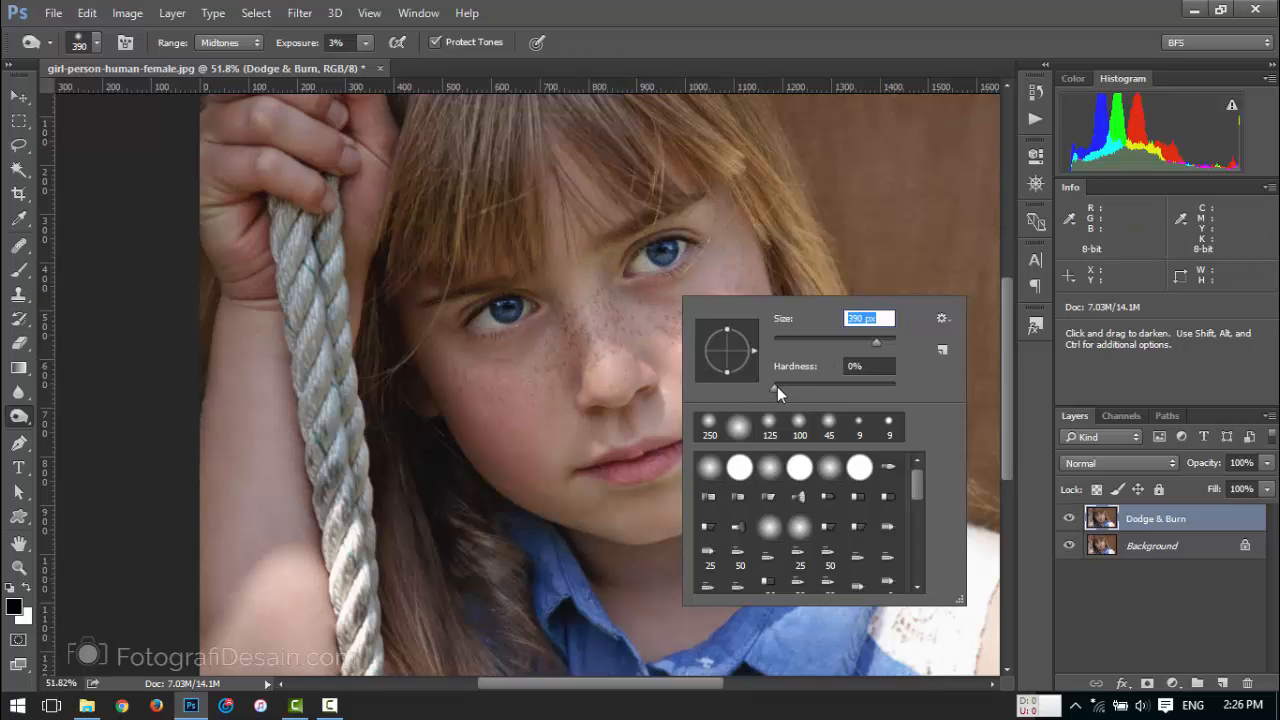
{"action": "left_click_drag", "start_coordinate": [777, 386], "coordinate": [880, 398]}
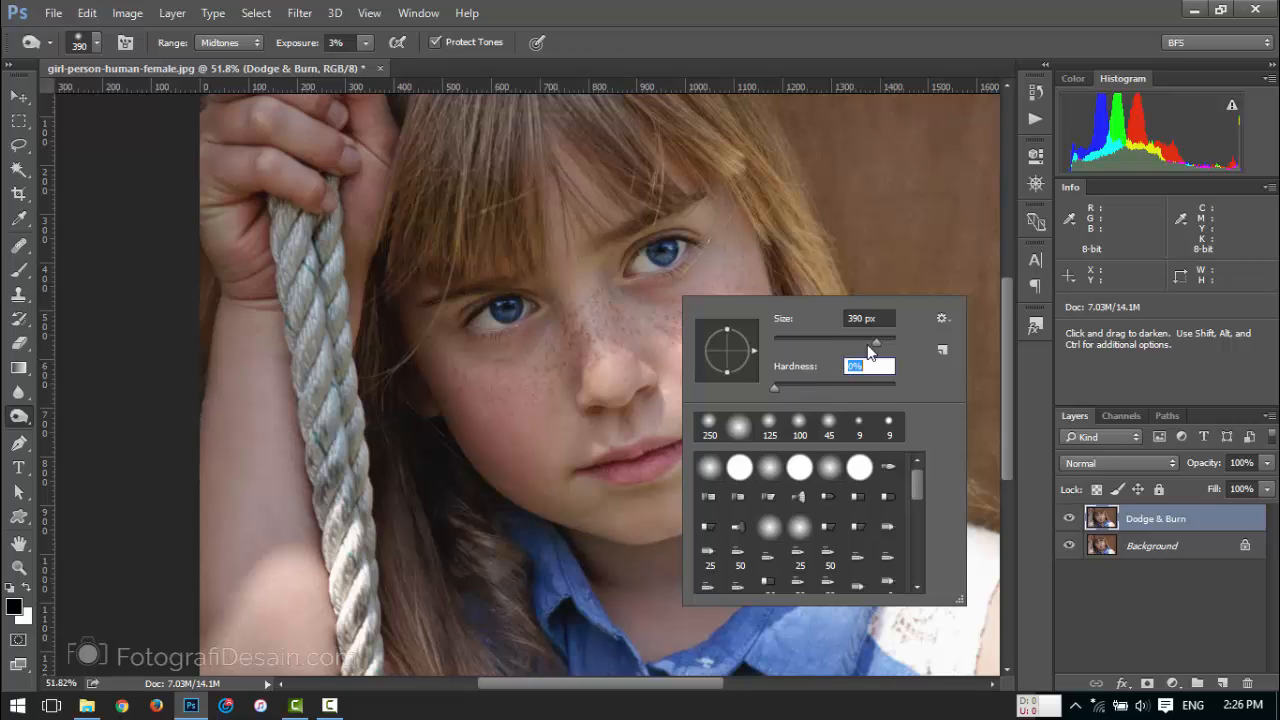
{"action": "left_click", "coordinate": [715, 22]}
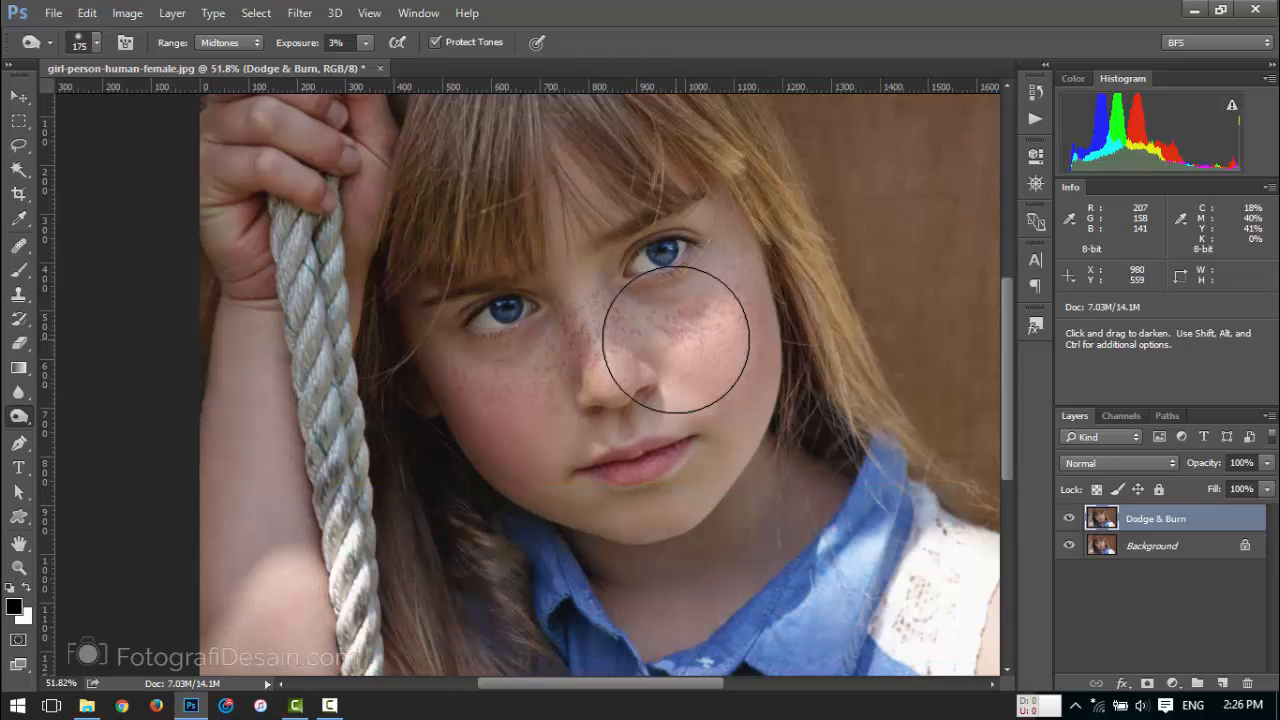
Reduce the Burn brush to 90 px and darken the shadows beside and under the nose and below the lower lip.
{"action": "key", "text": "bracketleft"}
{"action": "key", "text": "bracketleft"}
{"action": "key", "text": "bracketleft"}
{"action": "key", "text": "bracketleft"}
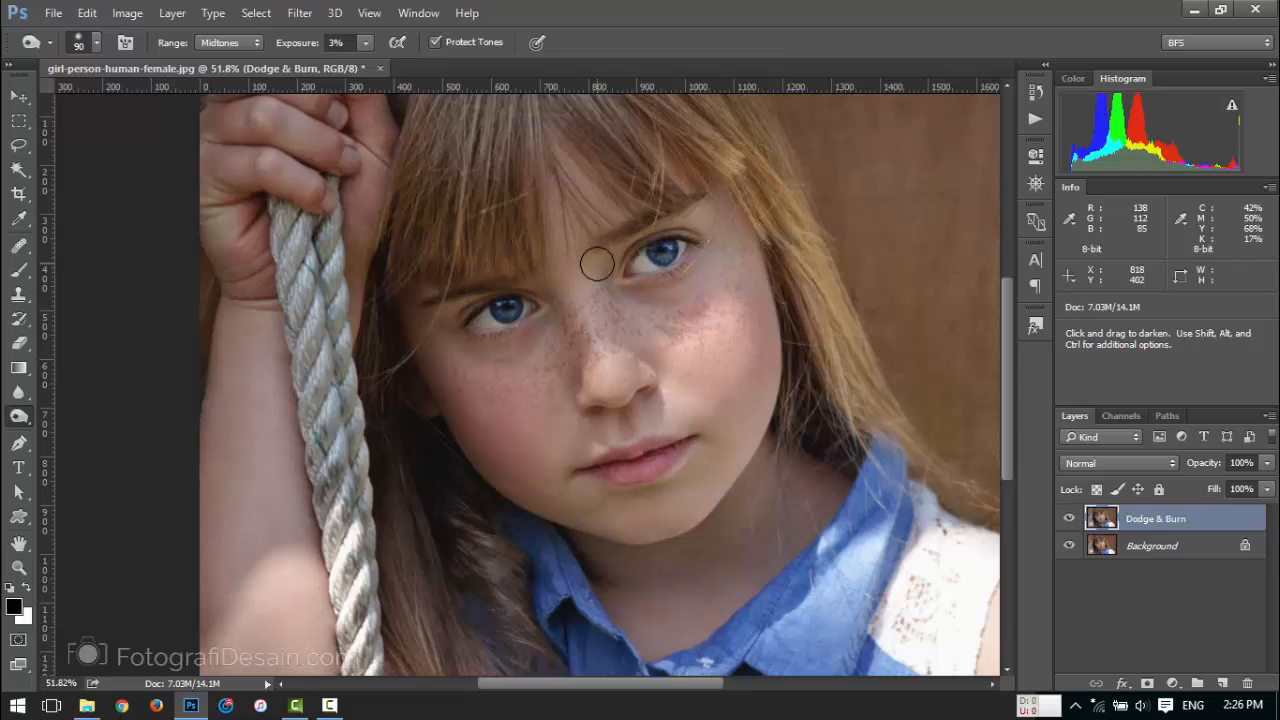
{"action": "mouse_move", "coordinate": [597, 263]}
{"action": "left_mouse_down"}
{"action": "mouse_move", "coordinate": [625, 296]}
{"action": "mouse_move", "coordinate": [610, 268]}
{"action": "mouse_move", "coordinate": [558, 290]}
{"action": "mouse_move", "coordinate": [566, 278]}
{"action": "mouse_move", "coordinate": [572, 333]}
{"action": "left_mouse_up"}
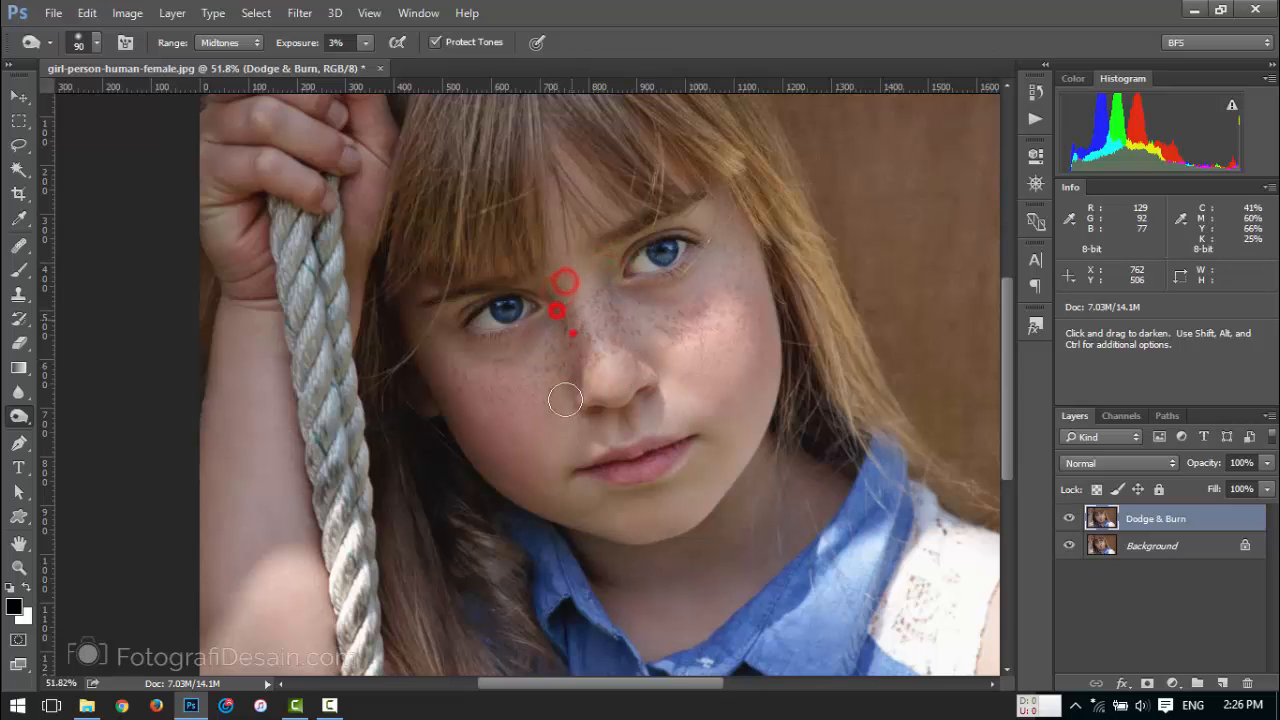
{"action": "left_click_drag", "start_coordinate": [637, 360], "coordinate": [631, 429]}
{"action": "left_click", "coordinate": [618, 446]}
{"action": "left_click", "coordinate": [588, 411]}
{"action": "mouse_move", "coordinate": [632, 496]}
{"action": "left_mouse_down"}
{"action": "mouse_move", "coordinate": [706, 474]}
{"action": "mouse_move", "coordinate": [617, 492]}
{"action": "left_mouse_up"}
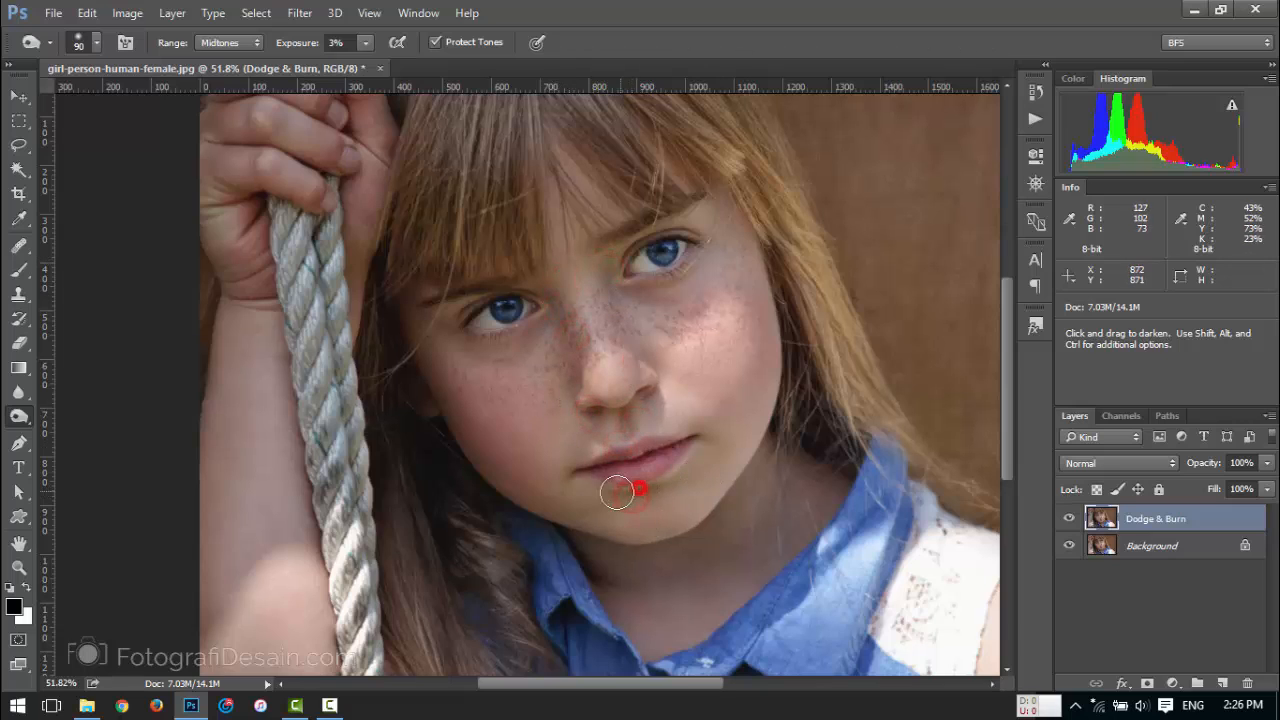
{"action": "left_click", "coordinate": [617, 497]}
Burn the edge of the rope-side cheek and the jawline down to the chin with repeated strokes.
{"action": "left_click_drag", "start_coordinate": [508, 486], "coordinate": [571, 506]}
{"action": "mouse_move", "coordinate": [465, 419]}
{"action": "left_mouse_down"}
{"action": "mouse_move", "coordinate": [550, 512]}
{"action": "mouse_move", "coordinate": [448, 397]}
{"action": "mouse_move", "coordinate": [477, 461]}
{"action": "mouse_move", "coordinate": [597, 522]}
{"action": "left_mouse_up"}
{"action": "mouse_move", "coordinate": [457, 406]}
{"action": "left_mouse_down"}
{"action": "mouse_move", "coordinate": [477, 433]}
{"action": "mouse_move", "coordinate": [627, 528]}
{"action": "left_mouse_up"}
{"action": "left_click_drag", "start_coordinate": [486, 446], "coordinate": [570, 508]}
{"action": "left_click_drag", "start_coordinate": [451, 389], "coordinate": [620, 526]}
{"action": "mouse_move", "coordinate": [622, 528]}
{"action": "left_mouse_down"}
{"action": "mouse_move", "coordinate": [722, 511]}
{"action": "mouse_move", "coordinate": [543, 506]}
{"action": "mouse_move", "coordinate": [484, 464]}
{"action": "mouse_move", "coordinate": [430, 342]}
{"action": "left_mouse_up"}
{"action": "left_click", "coordinate": [465, 407]}
Burn the outer edge of the sunlit cheek, and use a 150 px brush on the temple and the brow area.
{"action": "mouse_move", "coordinate": [443, 393]}
{"action": "left_mouse_down"}
{"action": "mouse_move", "coordinate": [521, 478]}
{"action": "mouse_move", "coordinate": [771, 307]}
{"action": "mouse_move", "coordinate": [750, 379]}
{"action": "mouse_move", "coordinate": [733, 374]}
{"action": "left_mouse_up"}
{"action": "left_click_drag", "start_coordinate": [730, 423], "coordinate": [706, 221]}
{"action": "left_click_drag", "start_coordinate": [765, 269], "coordinate": [757, 296]}
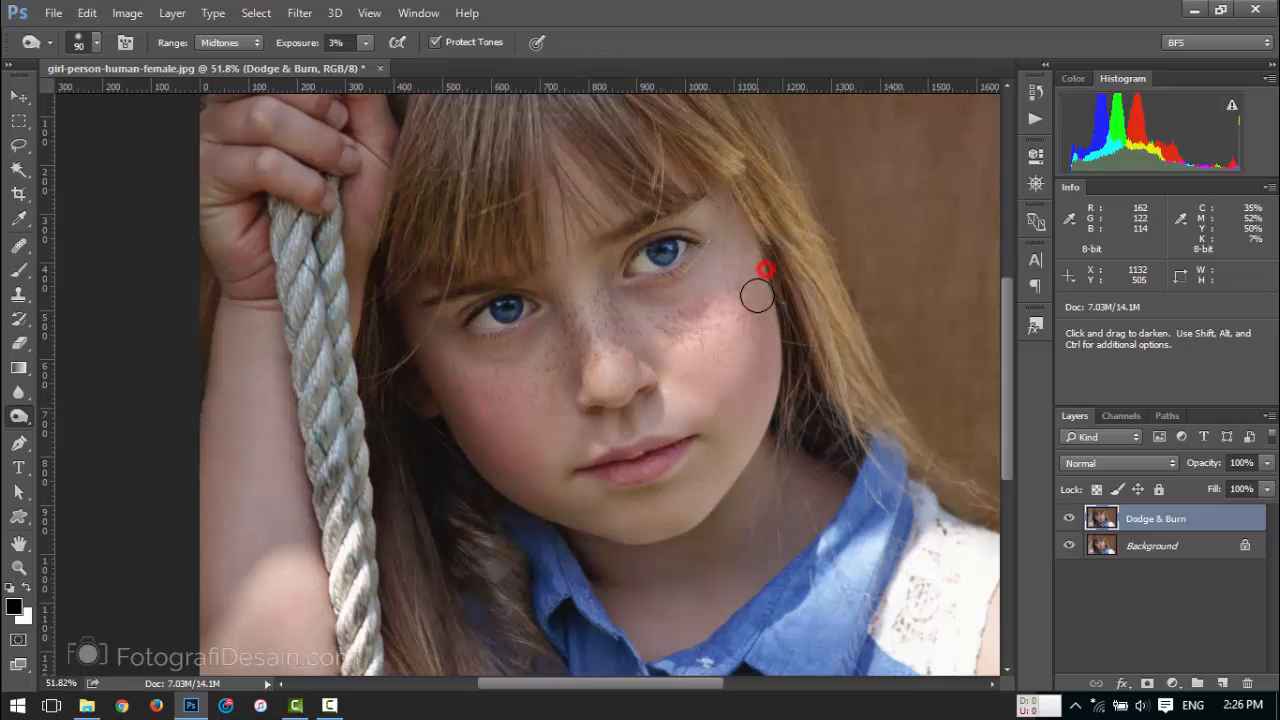
{"action": "key", "text": "bracketright"}
{"action": "key", "text": "bracketright"}
{"action": "key", "text": "bracketright"}
{"action": "left_click", "coordinate": [744, 207]}
{"action": "left_click", "coordinate": [776, 346]}
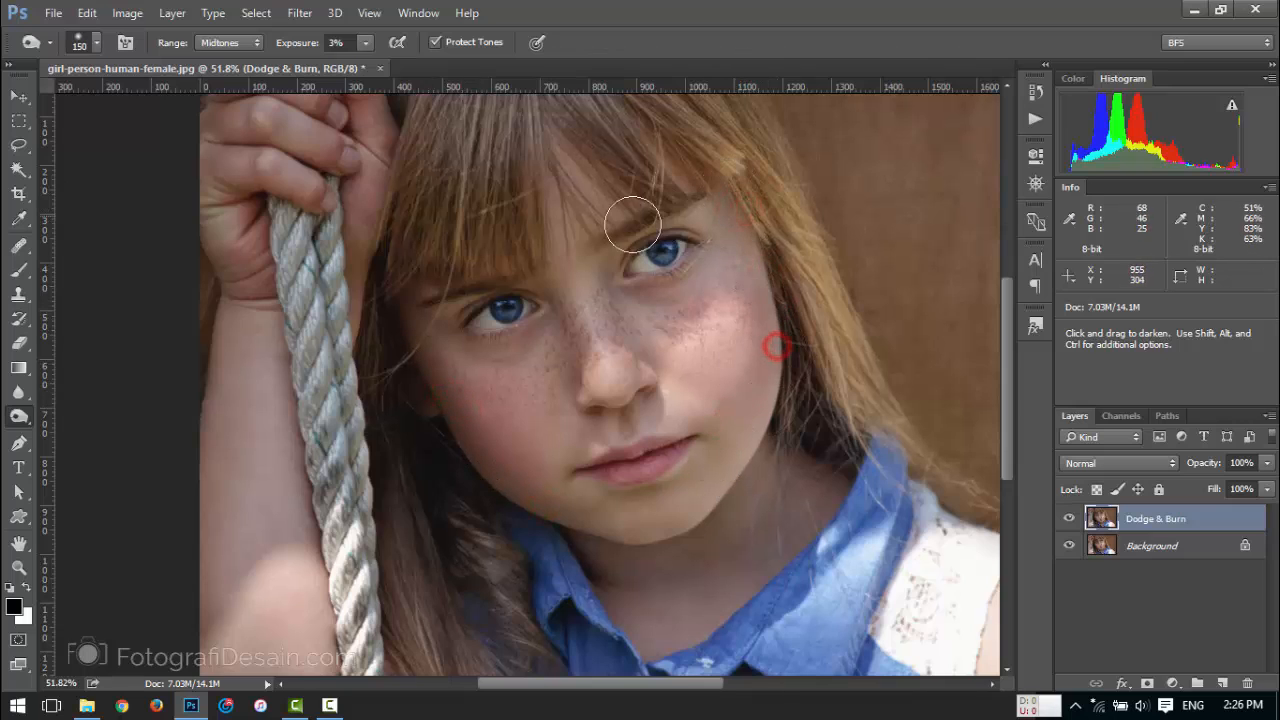
{"action": "left_click_drag", "start_coordinate": [626, 226], "coordinate": [548, 266]}
Reduce the Burn brush to 80 px and darken the face contour from the rope-side temple along the jaw and under the chin.
{"action": "key", "text": "bracketleft"}
{"action": "key", "text": "bracketleft"}
{"action": "key", "text": "bracketleft"}
{"action": "key", "text": "bracketleft"}
{"action": "left_click_drag", "start_coordinate": [426, 337], "coordinate": [457, 432]}
{"action": "mouse_move", "coordinate": [437, 363]}
{"action": "left_mouse_down"}
{"action": "mouse_move", "coordinate": [413, 304]}
{"action": "mouse_move", "coordinate": [421, 333]}
{"action": "left_mouse_up"}
{"action": "mouse_move", "coordinate": [397, 286]}
{"action": "left_mouse_down"}
{"action": "mouse_move", "coordinate": [500, 496]}
{"action": "mouse_move", "coordinate": [504, 472]}
{"action": "left_mouse_up"}
{"action": "left_click_drag", "start_coordinate": [466, 451], "coordinate": [657, 548]}
{"action": "mouse_move", "coordinate": [500, 483]}
{"action": "left_mouse_down"}
{"action": "mouse_move", "coordinate": [426, 320]}
{"action": "mouse_move", "coordinate": [516, 511]}
{"action": "mouse_move", "coordinate": [552, 514]}
{"action": "left_mouse_up"}
{"action": "left_click_drag", "start_coordinate": [577, 517], "coordinate": [612, 541]}
{"action": "mouse_move", "coordinate": [529, 529]}
{"action": "left_mouse_down"}
{"action": "mouse_move", "coordinate": [629, 554]}
{"action": "mouse_move", "coordinate": [684, 543]}
{"action": "left_mouse_up"}
{"action": "mouse_move", "coordinate": [693, 502]}
{"action": "left_mouse_down"}
{"action": "mouse_move", "coordinate": [629, 529]}
{"action": "mouse_move", "coordinate": [759, 483]}
{"action": "left_mouse_up"}
{"action": "left_click_drag", "start_coordinate": [767, 470], "coordinate": [757, 447]}
Burn the side of the nose, the sunlit cheek's outer edge, the brow area and the shadows around the mouth.
{"action": "left_click_drag", "start_coordinate": [563, 306], "coordinate": [580, 370]}
{"action": "left_click_drag", "start_coordinate": [749, 257], "coordinate": [769, 386]}
{"action": "left_click_drag", "start_coordinate": [755, 219], "coordinate": [777, 270]}
{"action": "mouse_move", "coordinate": [791, 252]}
{"action": "left_mouse_down"}
{"action": "mouse_move", "coordinate": [743, 205]}
{"action": "mouse_move", "coordinate": [625, 235]}
{"action": "left_mouse_up"}
{"action": "left_click_drag", "start_coordinate": [503, 279], "coordinate": [450, 303]}
{"action": "left_click_drag", "start_coordinate": [552, 303], "coordinate": [570, 390]}
{"action": "left_click_drag", "start_coordinate": [583, 442], "coordinate": [554, 520]}
{"action": "left_click_drag", "start_coordinate": [620, 491], "coordinate": [657, 491]}
{"action": "left_click_drag", "start_coordinate": [660, 491], "coordinate": [668, 494]}
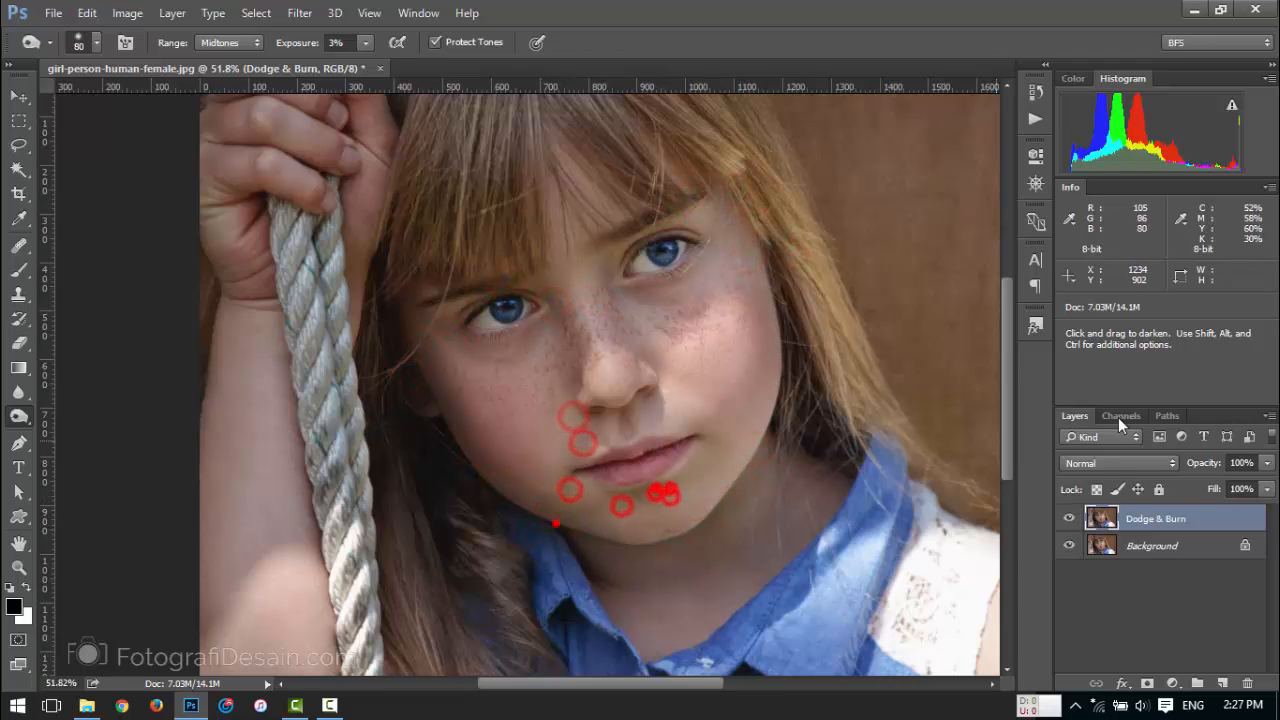
Compare the burned portrait with the original by toggling the Dodge & Burn layer's visibility.
{"action": "left_click", "coordinate": [1068, 518]}
{"action": "left_click", "coordinate": [1068, 518]}
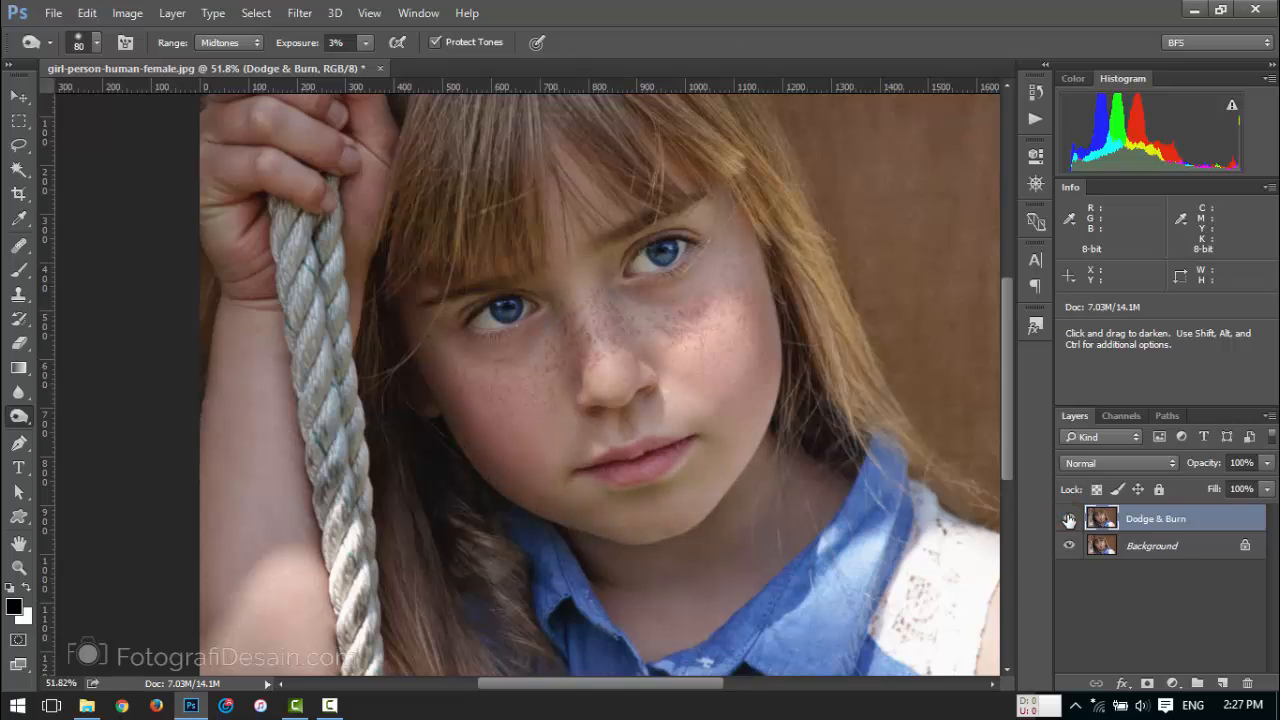
{"action": "left_click", "coordinate": [1068, 518]}
{"action": "left_click", "coordinate": [1068, 518]}
{"action": "left_click", "coordinate": [1068, 518]}
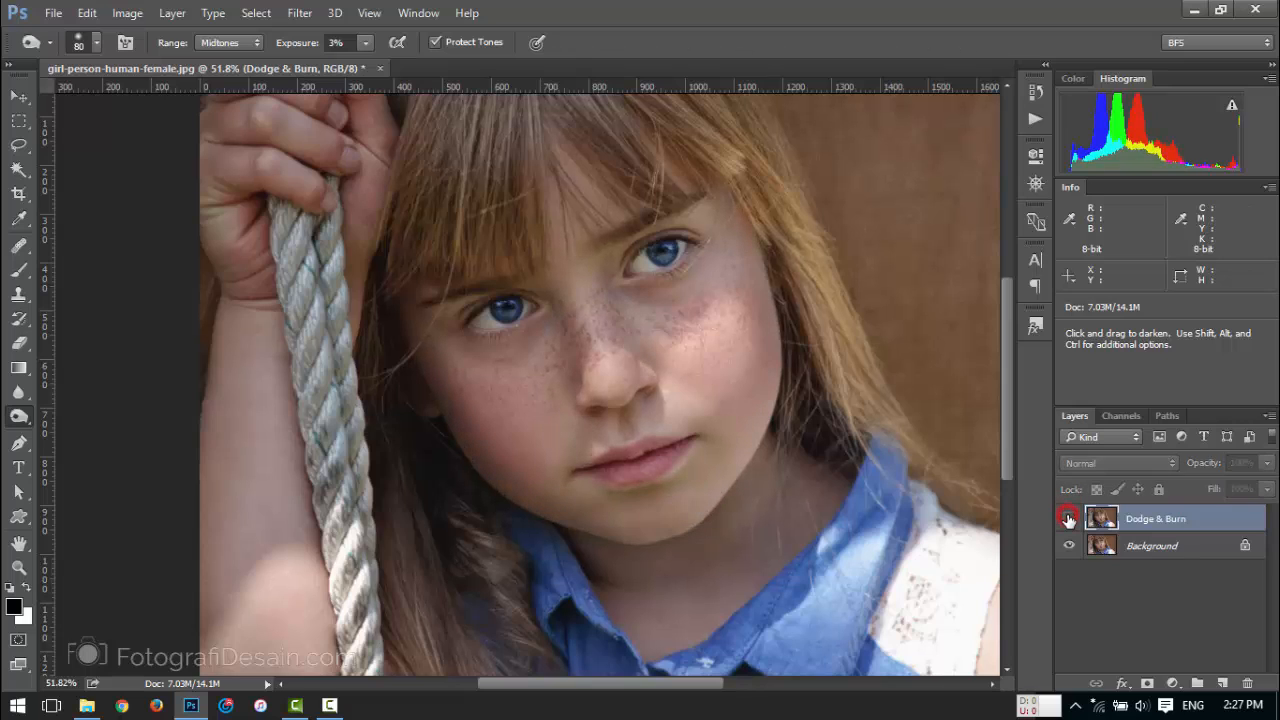
{"action": "left_click", "coordinate": [1068, 518]}
{"action": "left_click", "coordinate": [1068, 518]}
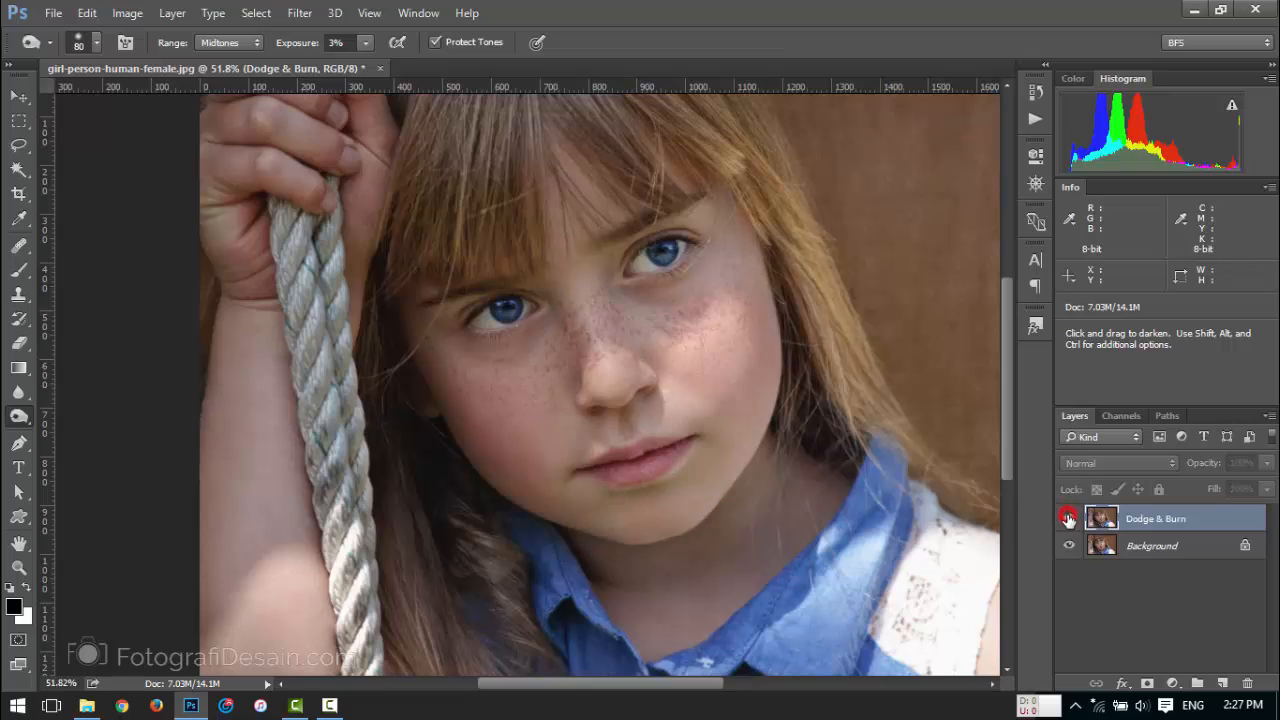
{"action": "left_click", "coordinate": [1068, 518]}
{"action": "left_click", "coordinate": [1068, 518]}
{"action": "left_click", "coordinate": [1068, 518]}
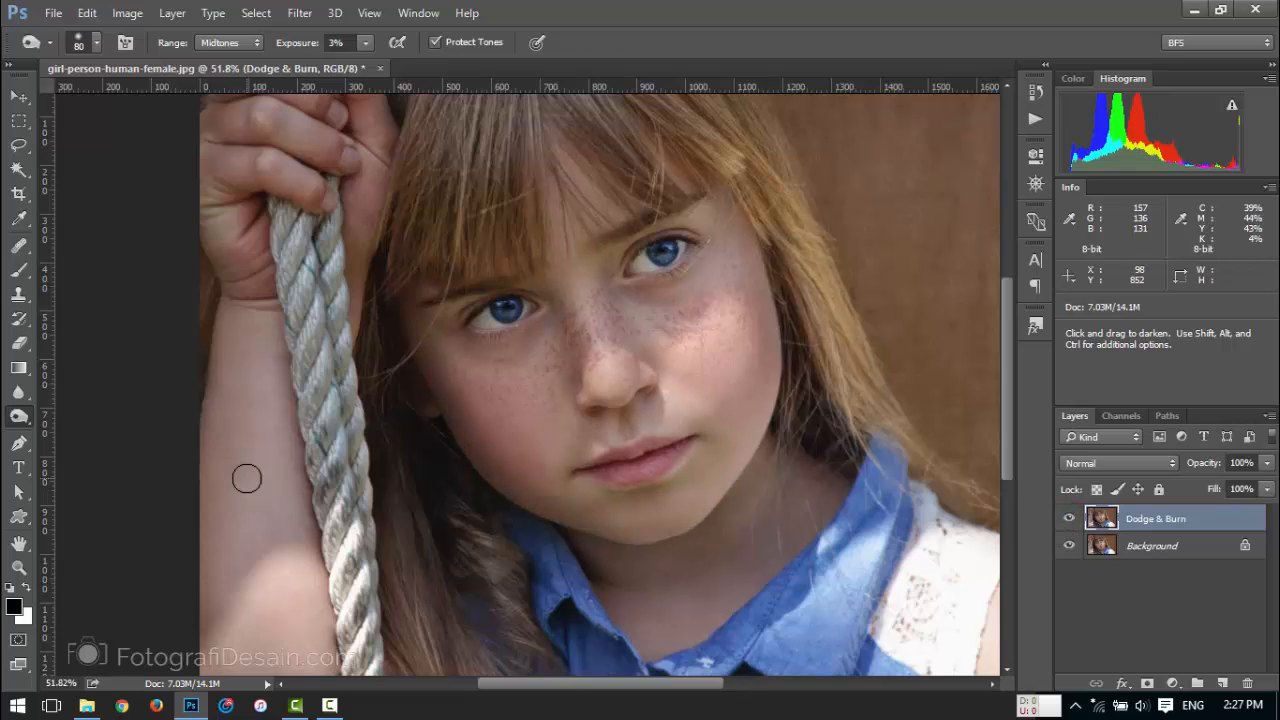
Switch to the Dodge tool with a 90 px brush and lighten the highlights on the sunlit cheek.
{"action": "left_click", "coordinate": [14, 416]}
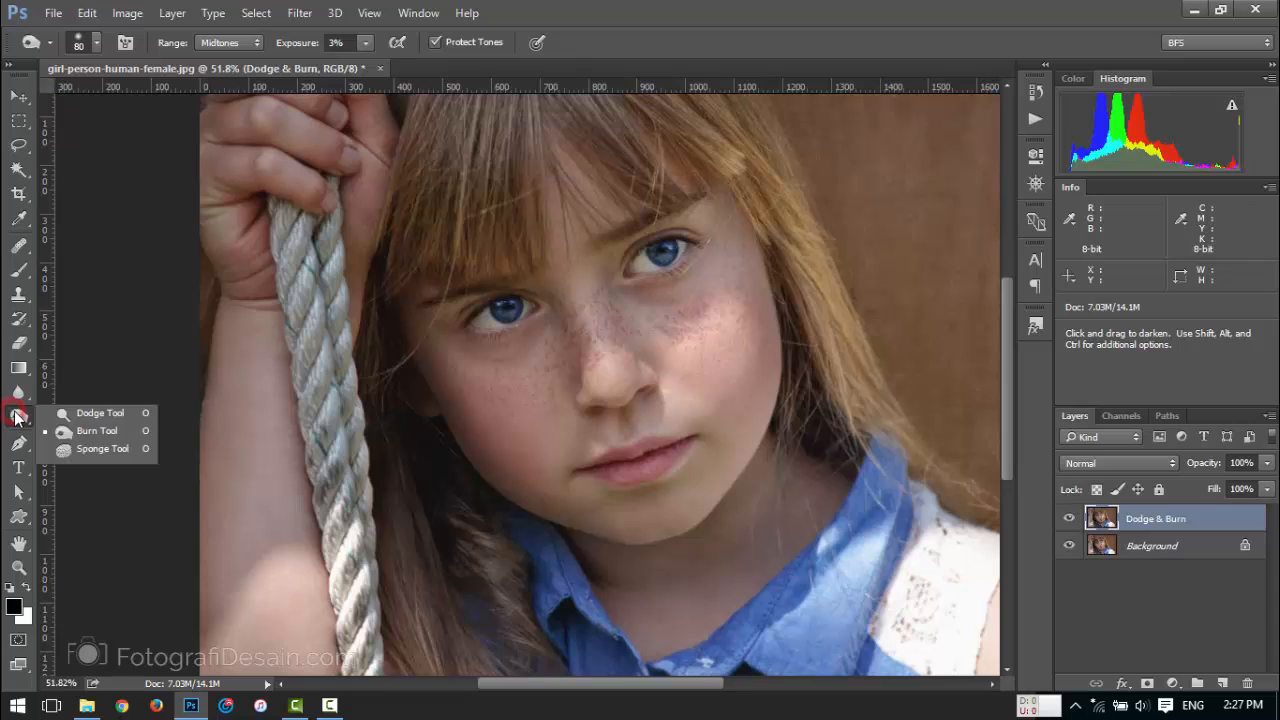
{"action": "left_click", "coordinate": [99, 416]}
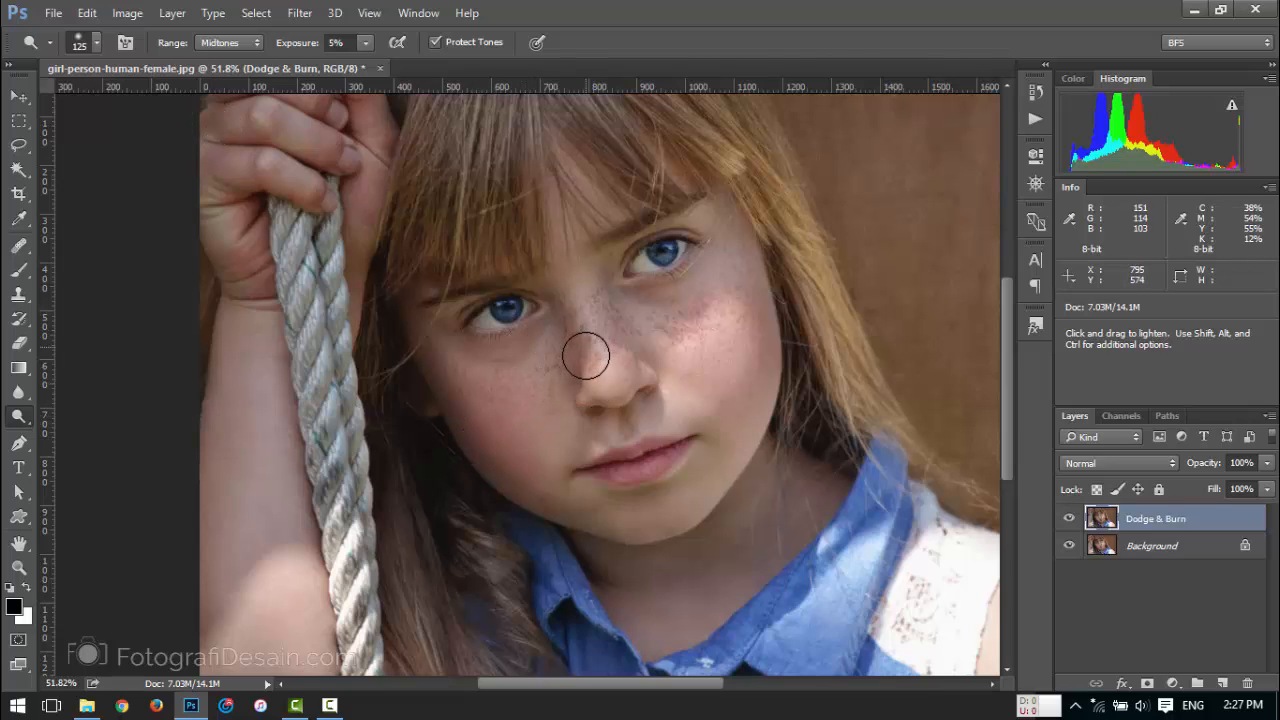
{"action": "key", "text": "]"}
{"action": "key", "text": "]"}
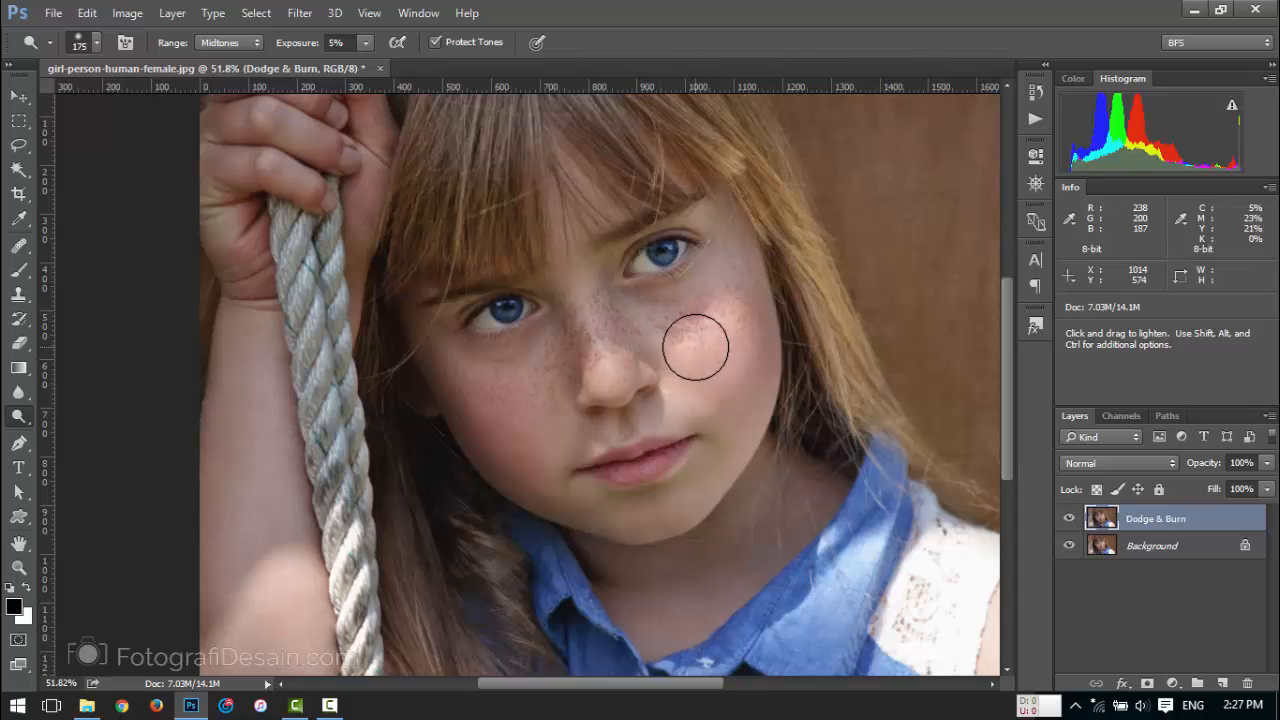
{"action": "key", "text": "["}
{"action": "key", "text": "["}
{"action": "key", "text": "["}
{"action": "key", "text": "["}
{"action": "left_click", "coordinate": [657, 315]}
{"action": "left_click", "coordinate": [692, 326]}
{"action": "left_click", "coordinate": [698, 357]}
{"action": "left_click", "coordinate": [691, 346]}
{"action": "left_click", "coordinate": [718, 321]}
{"action": "left_click", "coordinate": [724, 306]}
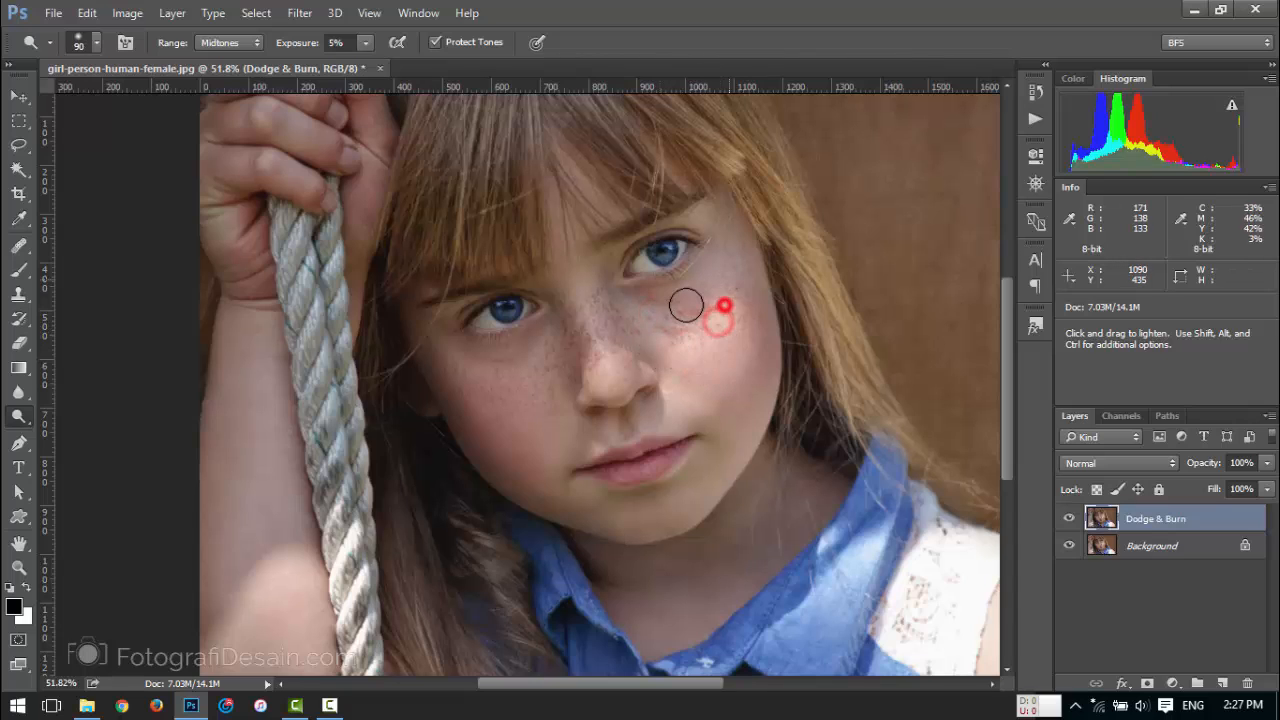
{"action": "left_click", "coordinate": [692, 318]}
Dodge the skin under the rope-side eye, beside the nose and between the brows, plus the sunlit cheek.
{"action": "left_click", "coordinate": [540, 335]}
{"action": "left_click", "coordinate": [553, 350]}
{"action": "left_click", "coordinate": [562, 382]}
{"action": "left_click", "coordinate": [568, 393]}
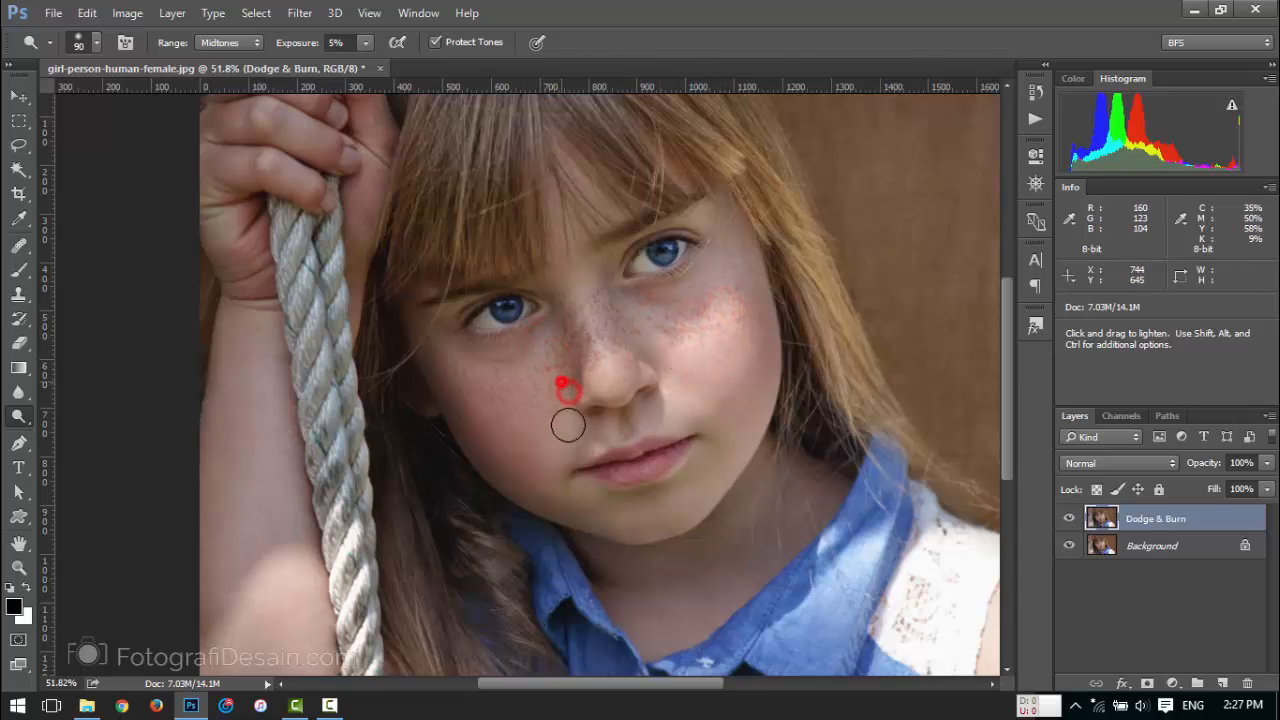
{"action": "left_click", "coordinate": [562, 361]}
{"action": "left_click", "coordinate": [546, 353]}
{"action": "left_click", "coordinate": [571, 263]}
{"action": "left_click", "coordinate": [583, 288]}
{"action": "left_click", "coordinate": [709, 340]}
{"action": "left_click", "coordinate": [704, 320]}
{"action": "left_click", "coordinate": [734, 322]}
Reduce the Dodge brush to 70 px and lighten the skin under the nose and around the lips.
{"action": "key", "text": "["}
{"action": "key", "text": "["}
{"action": "left_click", "coordinate": [629, 411]}
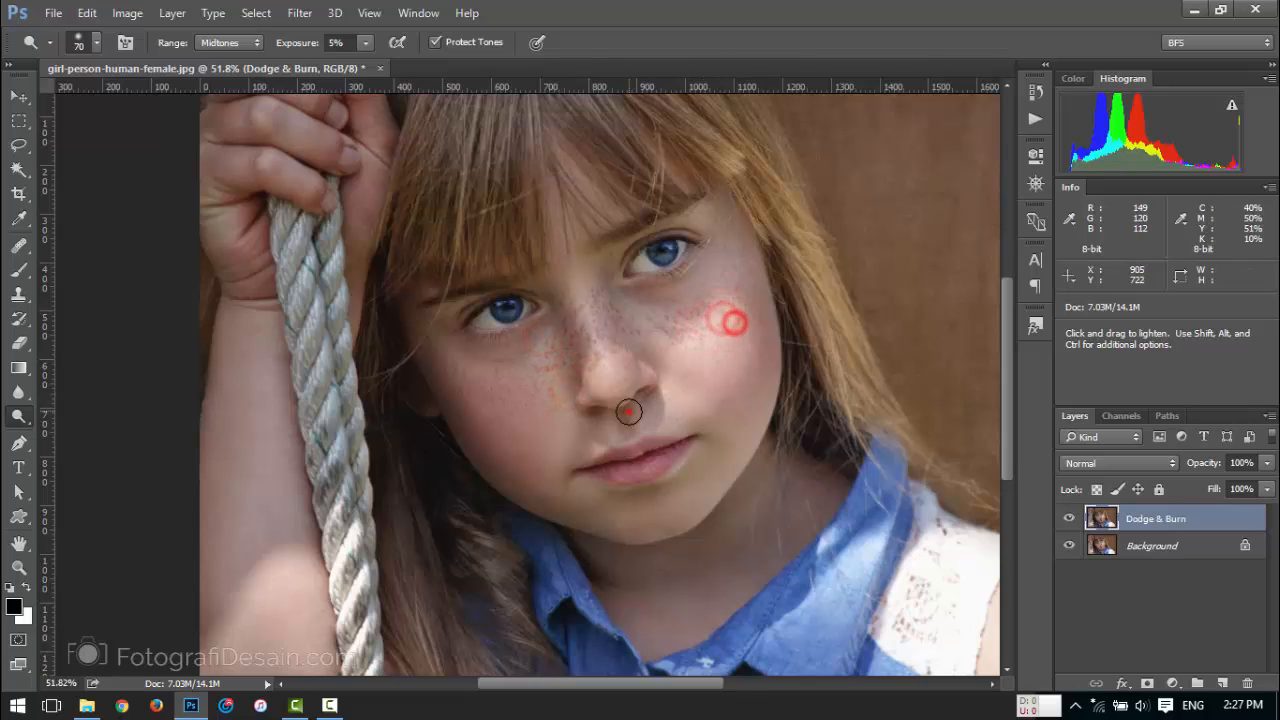
{"action": "left_click", "coordinate": [611, 438]}
{"action": "left_click", "coordinate": [629, 498]}
{"action": "left_click", "coordinate": [681, 468]}
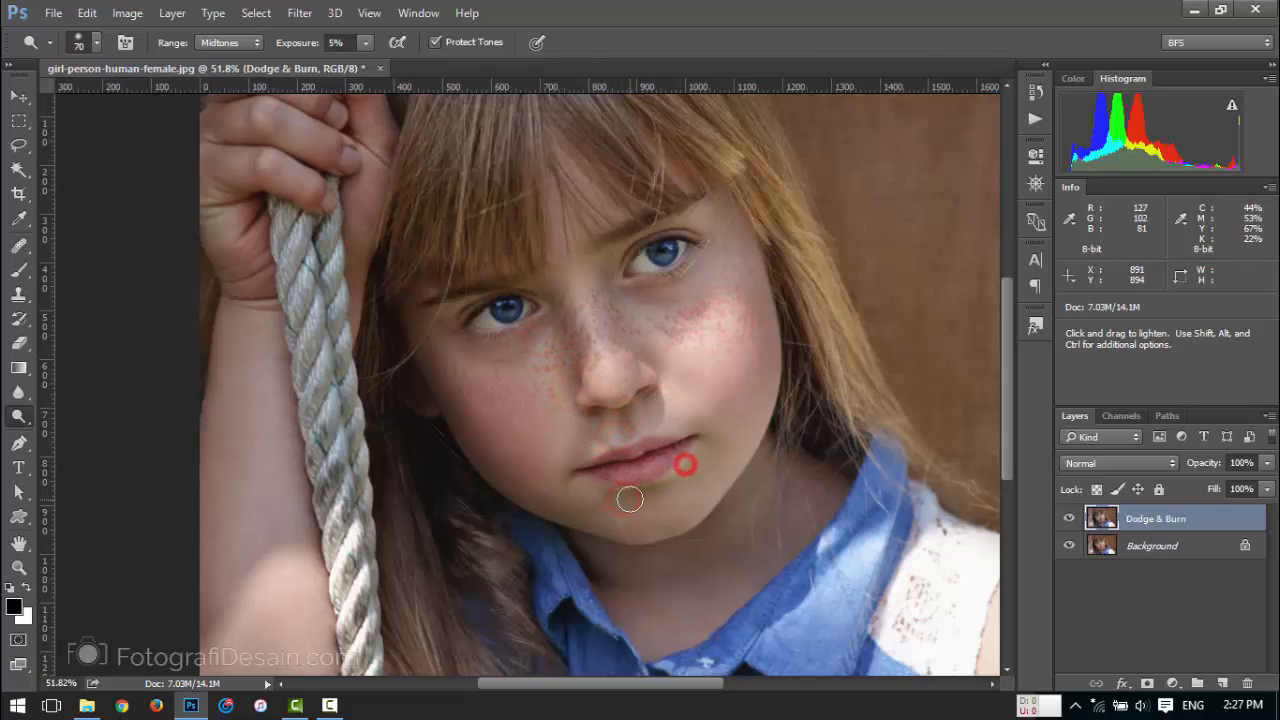
{"action": "left_click", "coordinate": [578, 448]}
Enlarge the Dodge brush and lighten both cheeks and the skin under the rope-side eye.
{"action": "key", "text": "]"}
{"action": "key", "text": "]"}
{"action": "key", "text": "]"}
{"action": "key", "text": "]"}
{"action": "left_click", "coordinate": [489, 415]}
{"action": "left_click", "coordinate": [730, 338]}
{"action": "left_click", "coordinate": [549, 454]}
{"action": "left_click", "coordinate": [526, 334]}
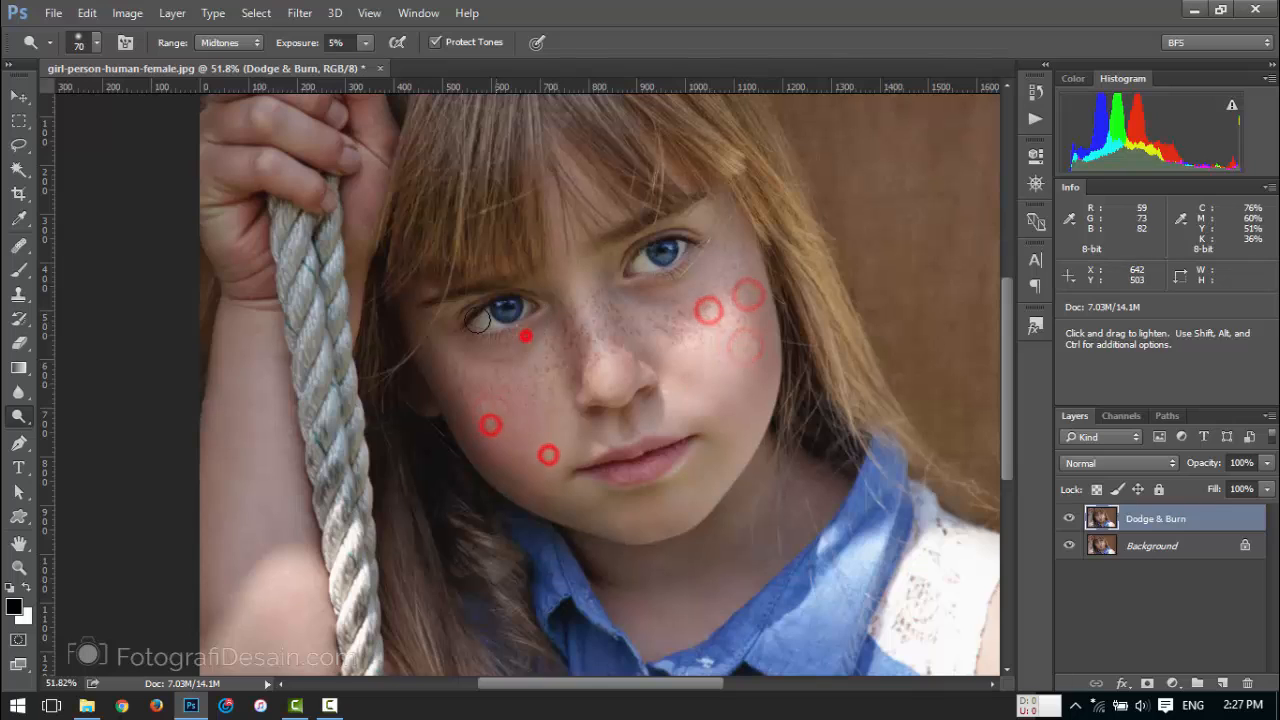
Reduce the Dodge brush to 50 px and brighten both eyes and the spot between the brows.
{"action": "key", "text": "["}
{"action": "key", "text": "["}
{"action": "key", "text": "["}
{"action": "key", "text": "["}
{"action": "key", "text": "["}
{"action": "key", "text": "["}
{"action": "left_click", "coordinate": [511, 308]}
{"action": "left_click", "coordinate": [660, 255]}
{"action": "left_click", "coordinate": [573, 265]}
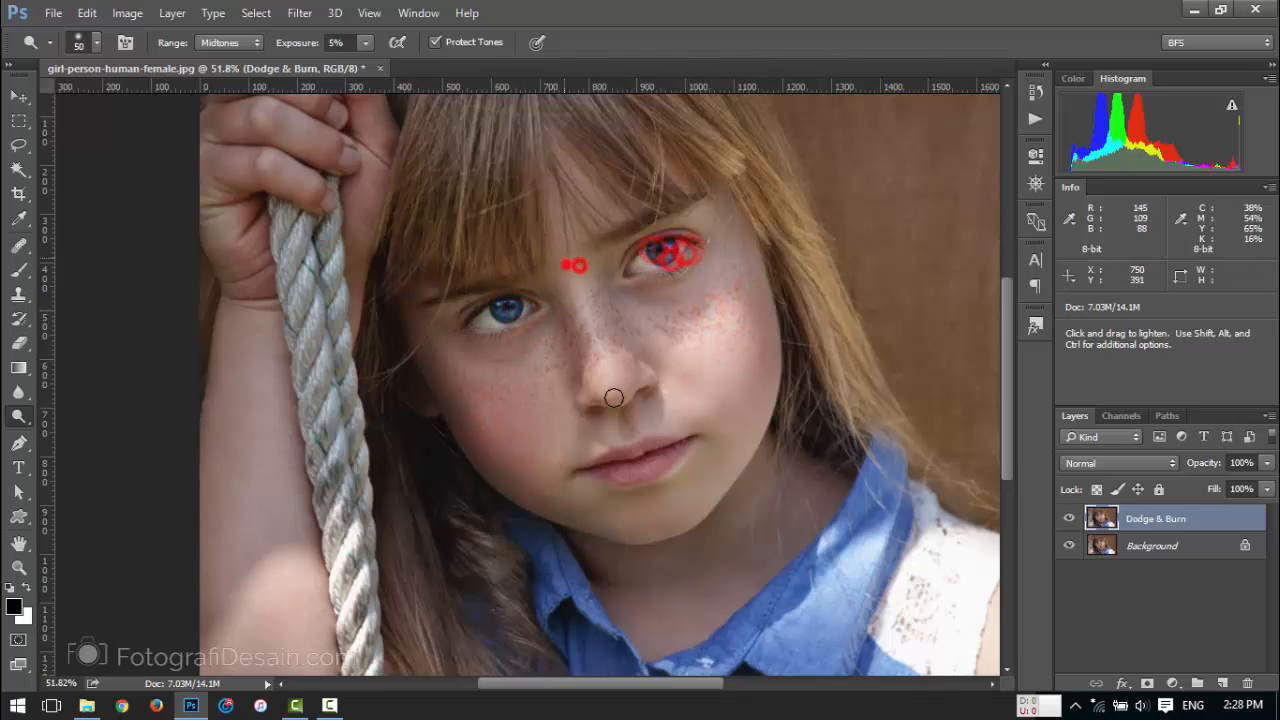
Check the combined dodging and burning against the original by hiding and showing the Dodge & Burn layer repeatedly.
{"action": "left_click", "coordinate": [1069, 518]}
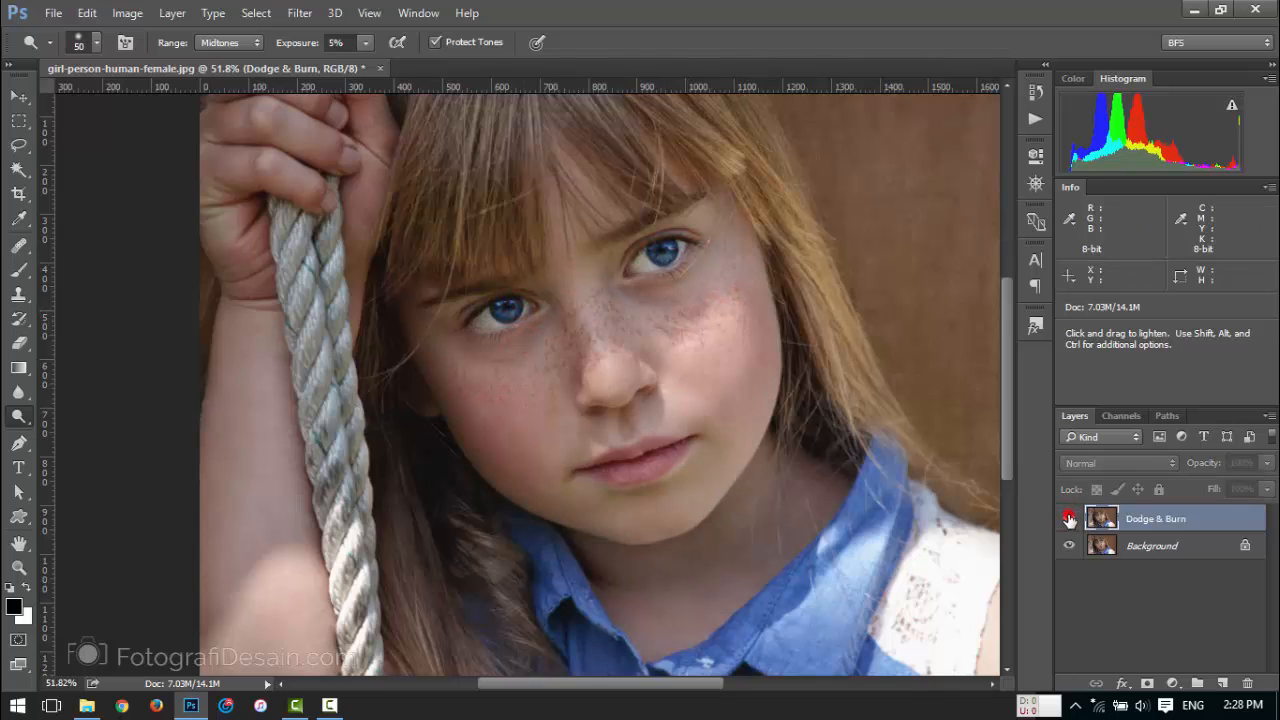
{"action": "left_click", "coordinate": [1069, 518]}
{"action": "left_click", "coordinate": [1069, 518]}
{"action": "left_click", "coordinate": [1069, 518]}
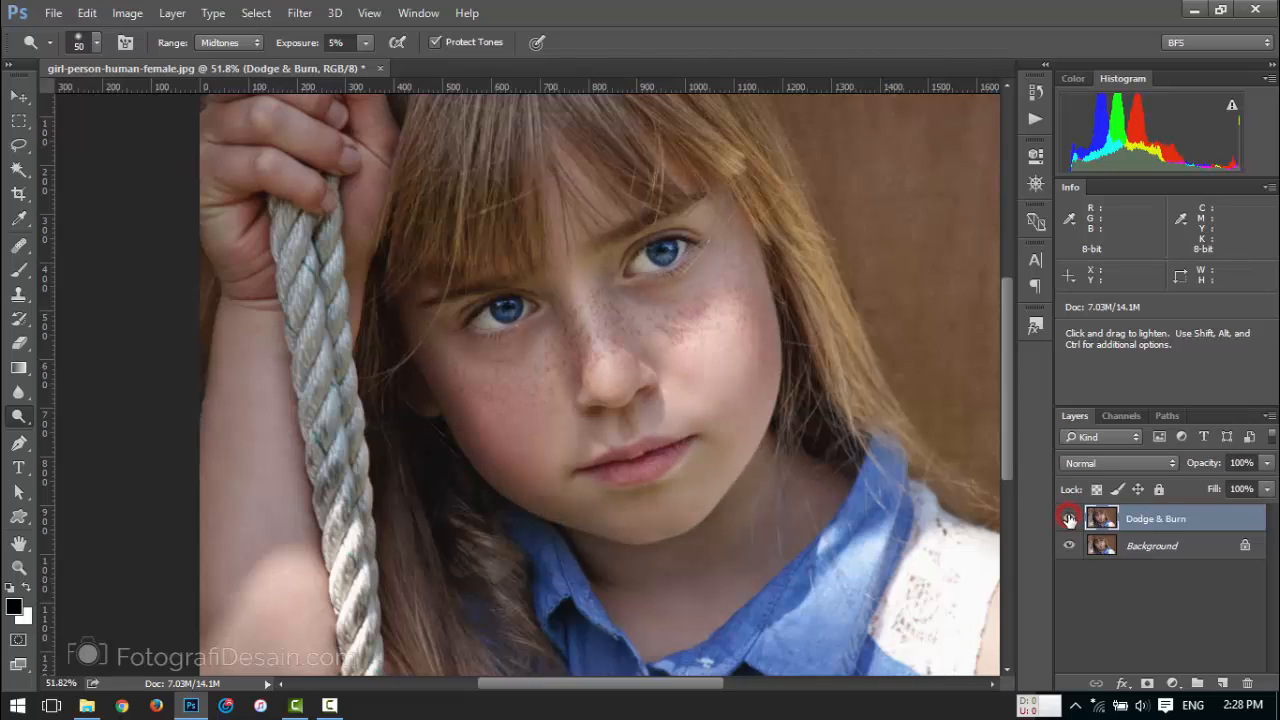
{"action": "left_click", "coordinate": [1069, 518]}
{"action": "left_click", "coordinate": [1069, 518]}
{"action": "left_click", "coordinate": [1069, 518]}
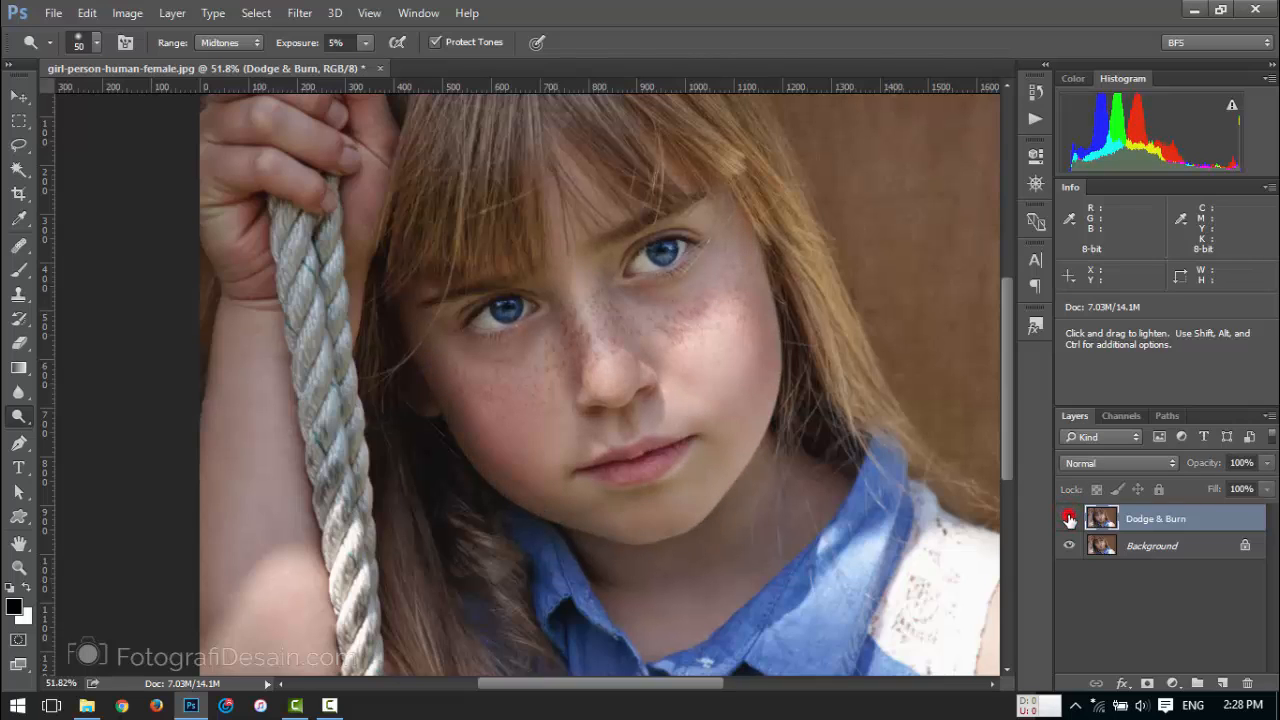
{"action": "left_click", "coordinate": [1069, 518]}
{"action": "left_click", "coordinate": [1069, 518]}
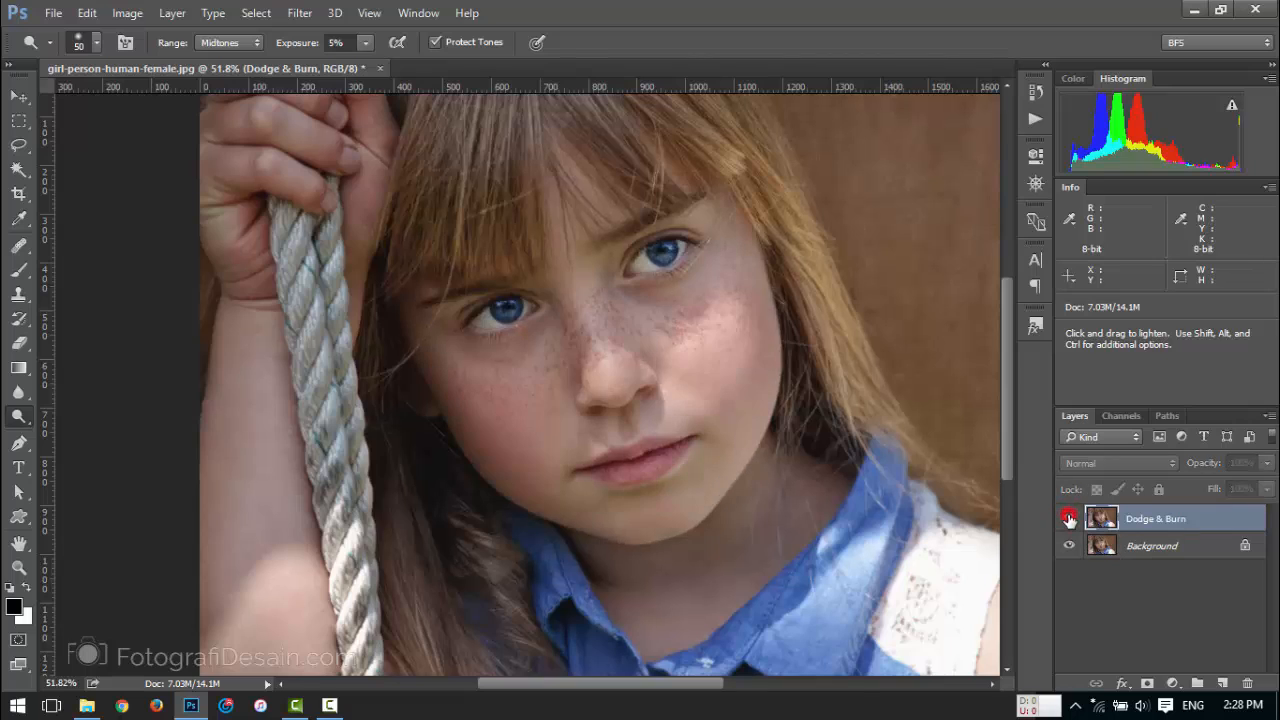
{"action": "left_click", "coordinate": [1069, 518]}
{"action": "left_click", "coordinate": [1069, 518]}
{"action": "left_click", "coordinate": [1069, 518]}
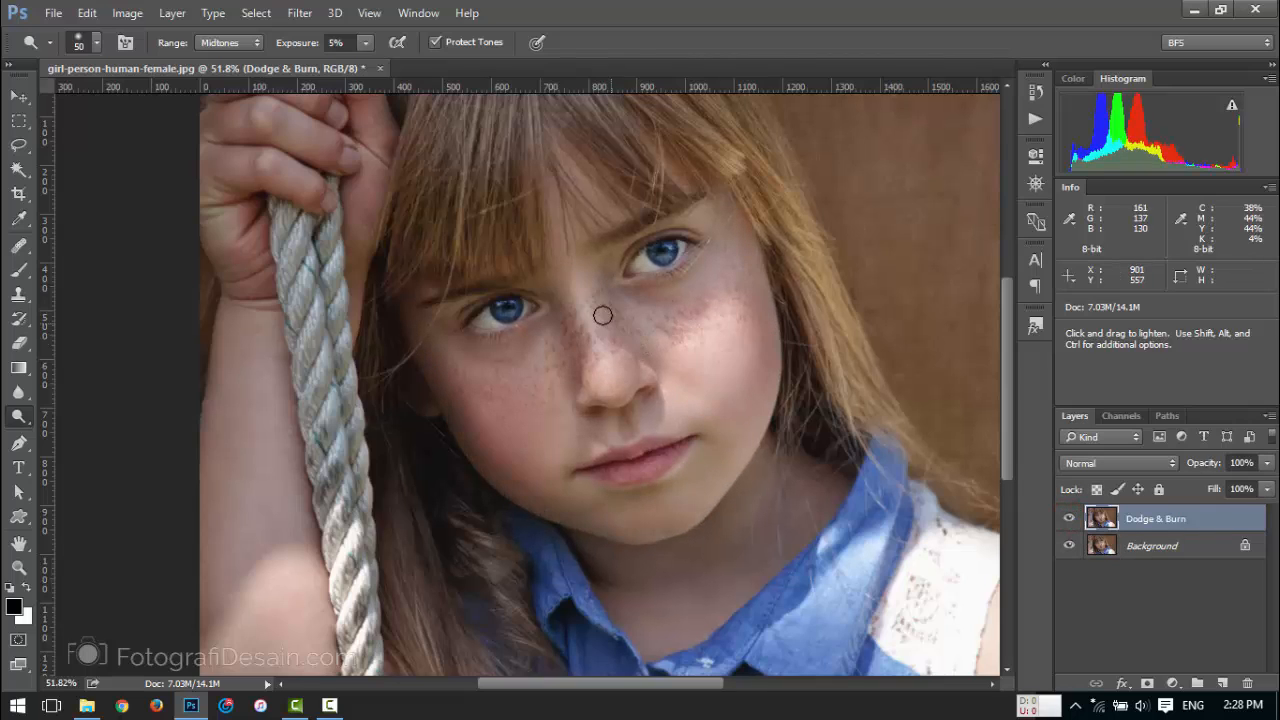
Enlarge the Dodge brush to 100 px, return to the Burn tool, and darken the sunlit cheek's edge and the rope-side cheek.
{"action": "key", "text": "bracketright"}
{"action": "key", "text": "bracketright"}
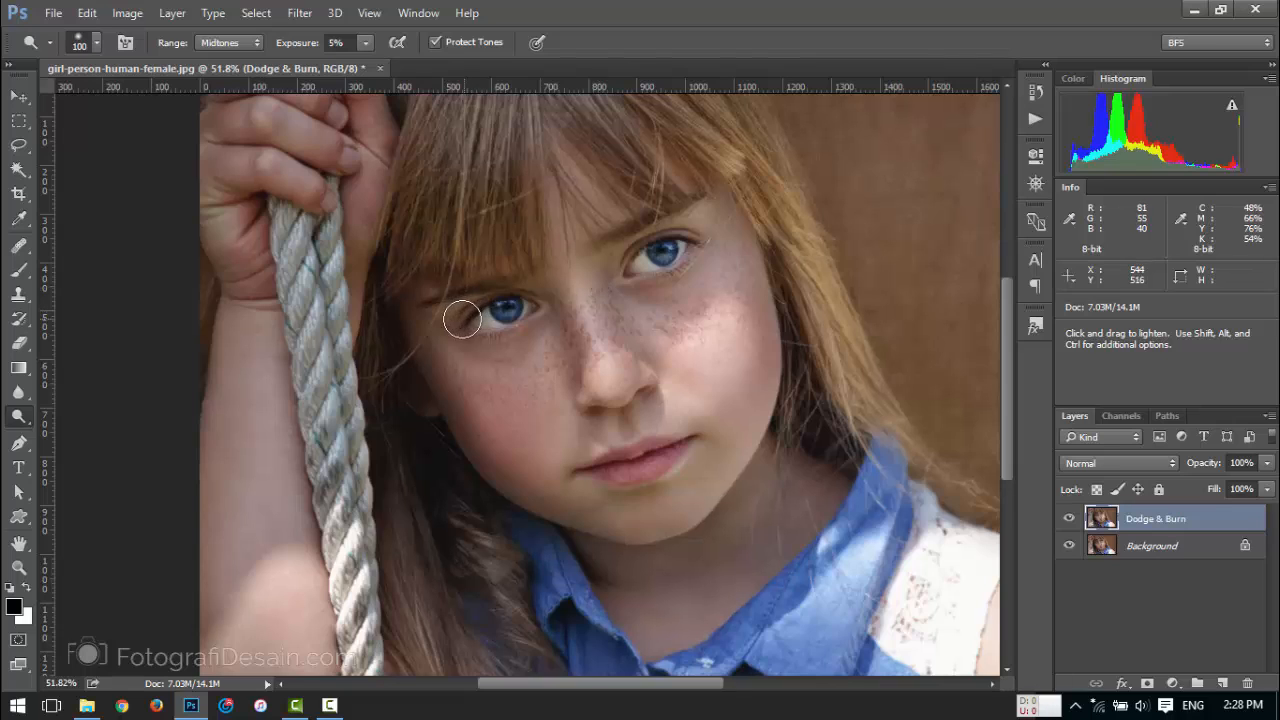
{"action": "right_click", "coordinate": [17, 416]}
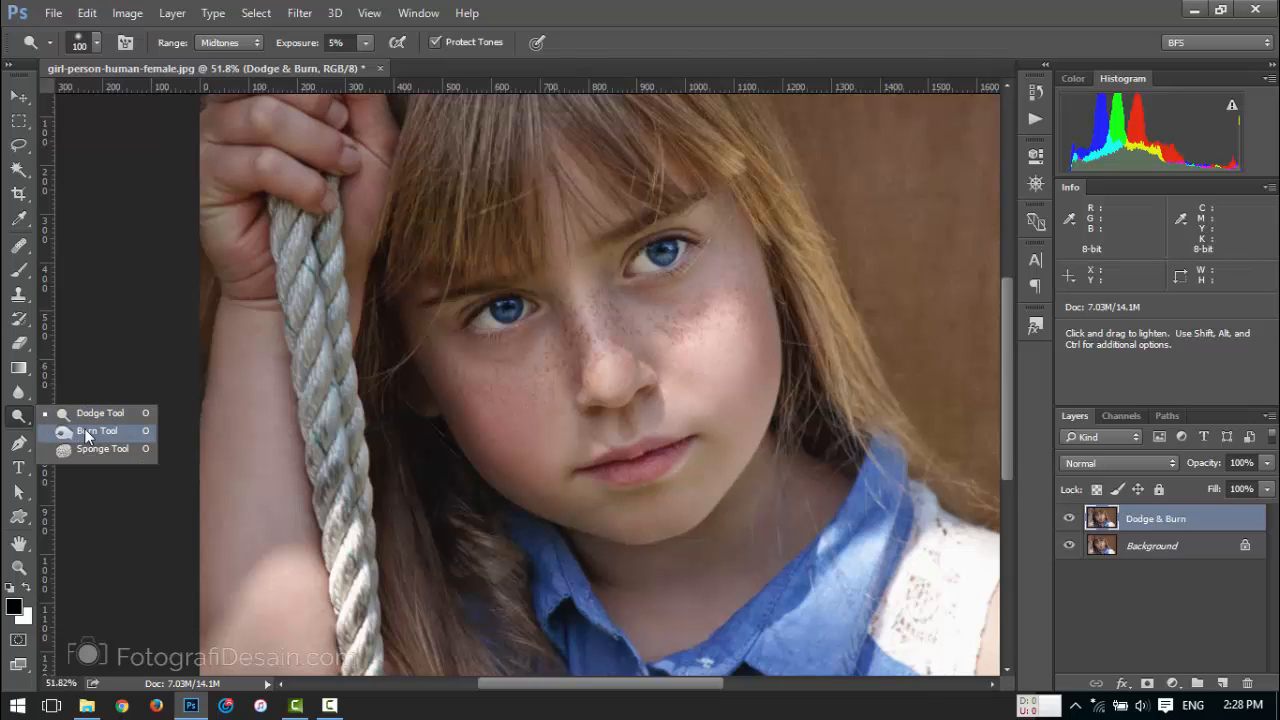
{"action": "left_click", "coordinate": [83, 431]}
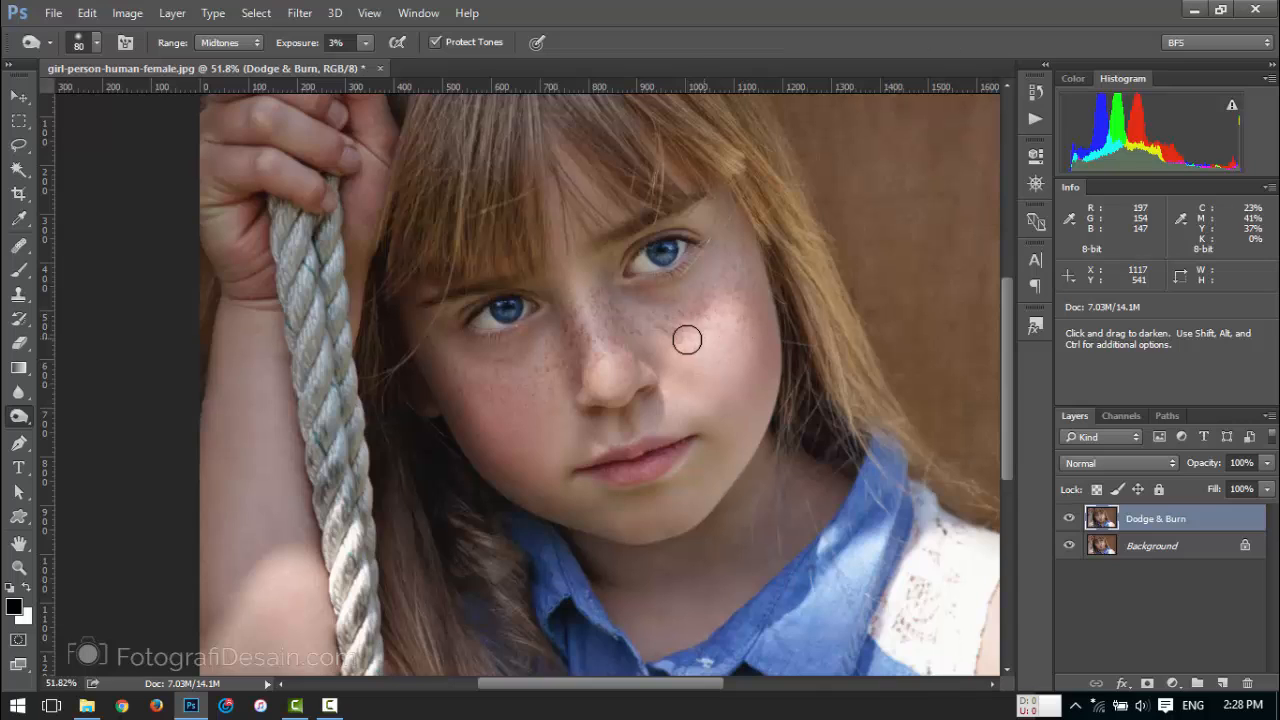
{"action": "left_click", "coordinate": [757, 286]}
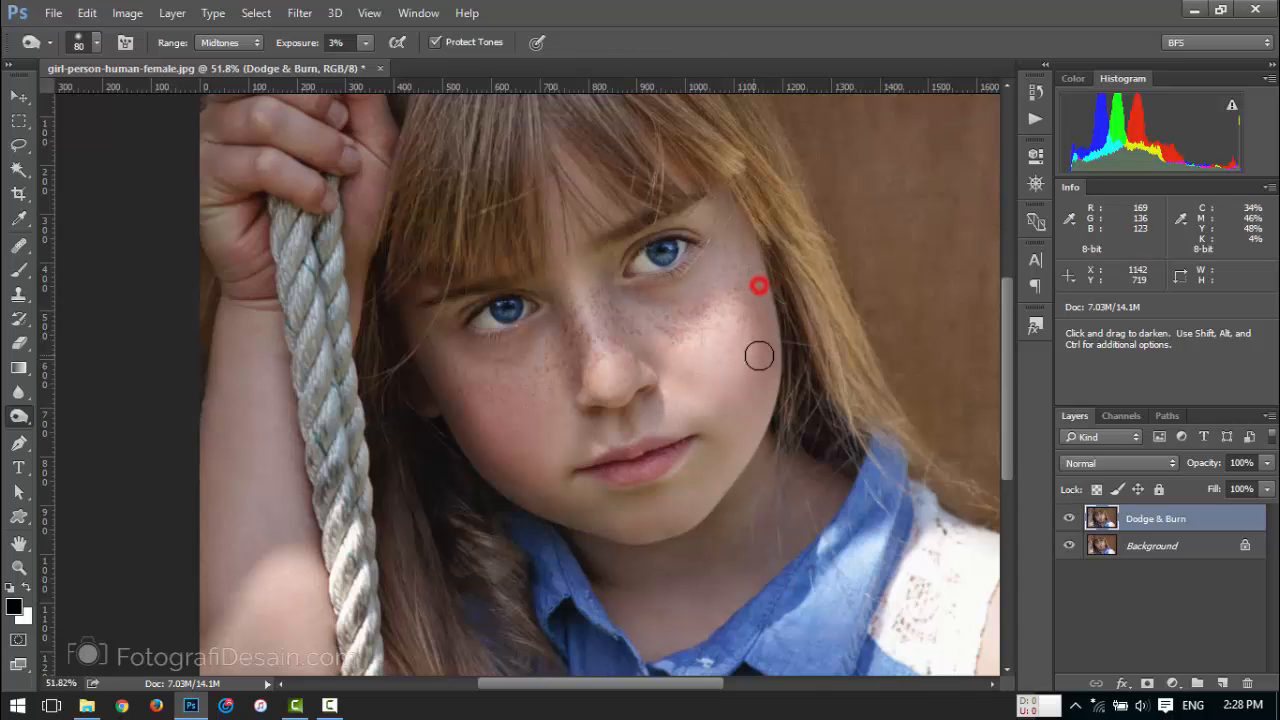
{"action": "left_click", "coordinate": [456, 377]}
{"action": "left_click", "coordinate": [502, 433]}
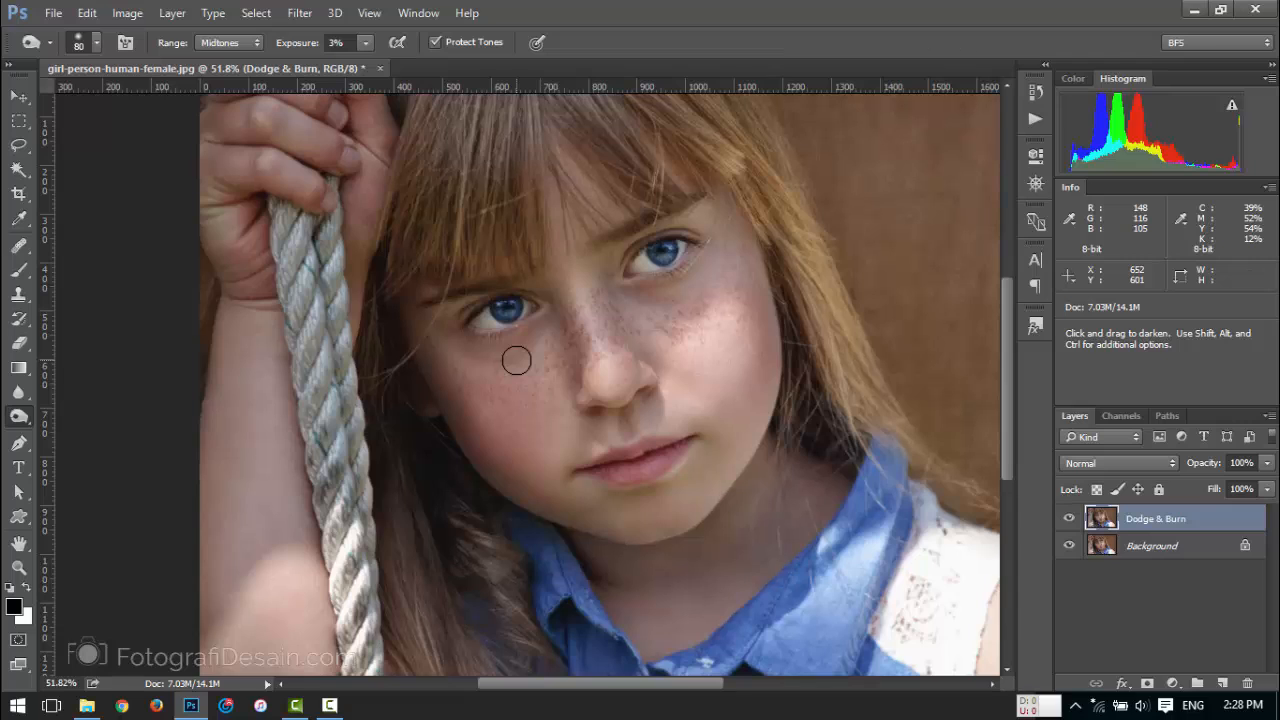
Raise the exposure to 58% and paint sample darkened and lightened patches on the brown wall beside the girl.
{"action": "key", "text": "alt"}
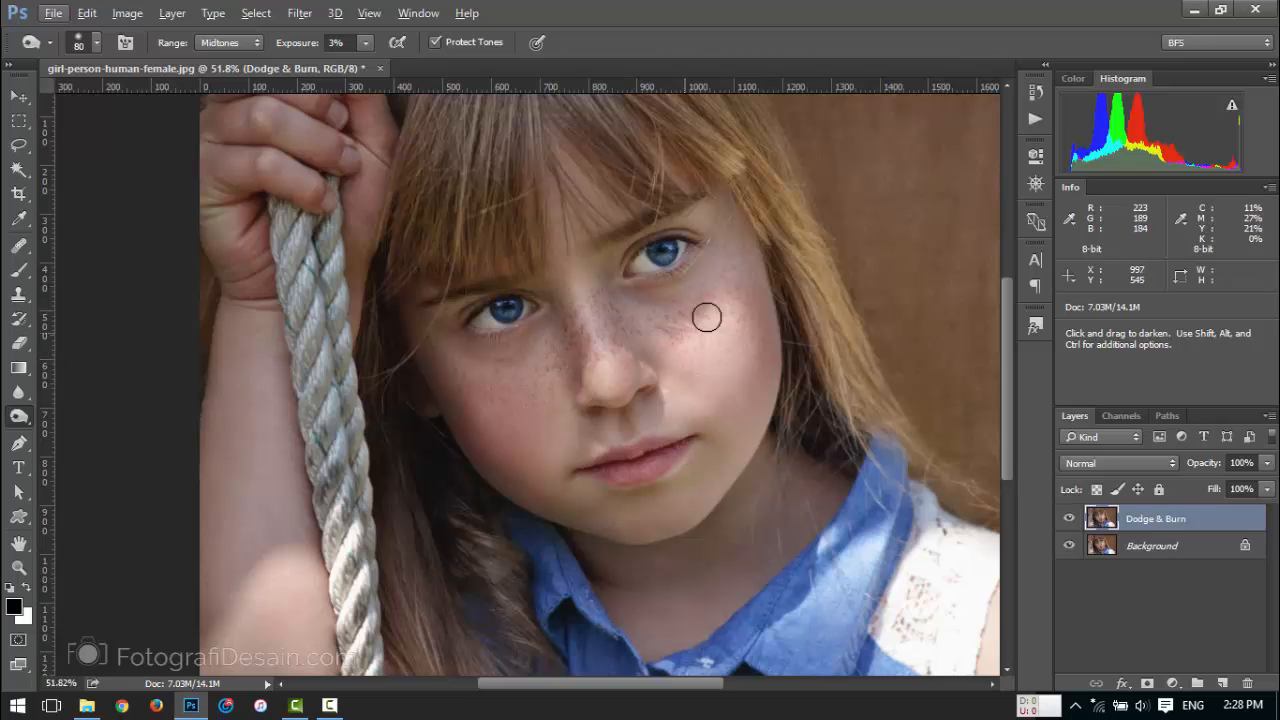
{"action": "key", "text": "space"}
{"action": "left_click_drag", "start_coordinate": [823, 266], "coordinate": [563, 420]}
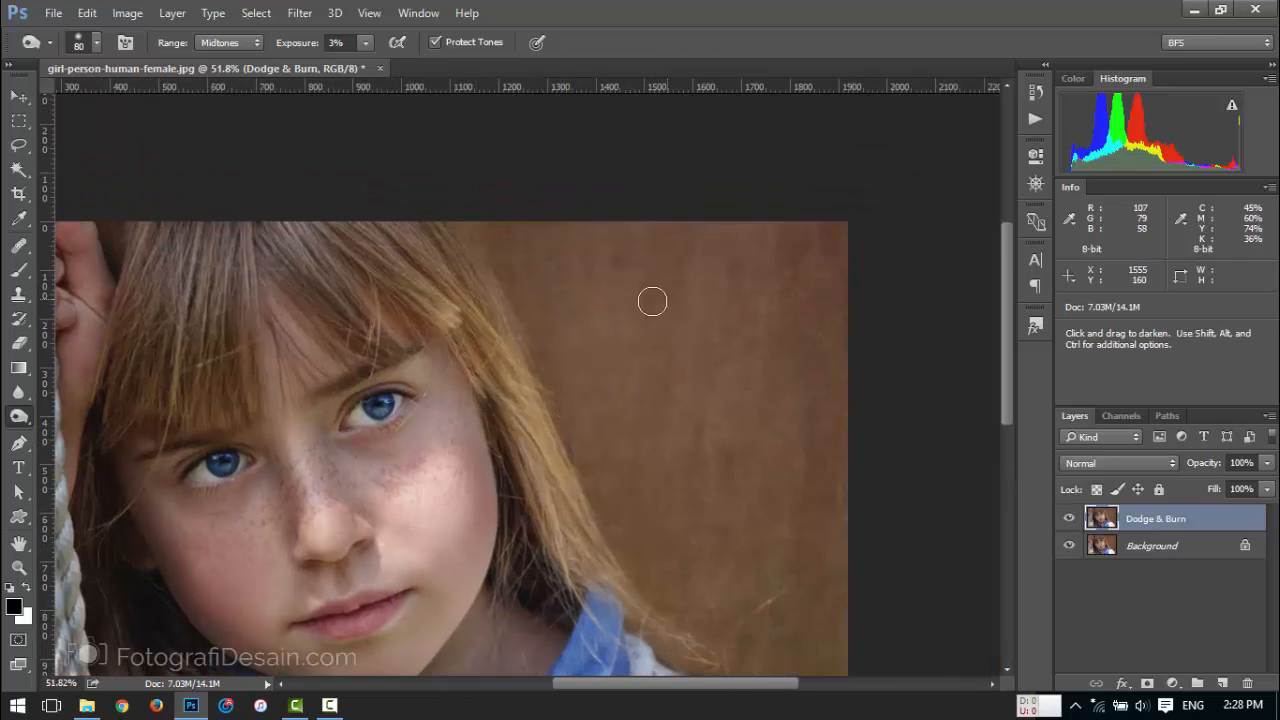
{"action": "left_click", "coordinate": [363, 43]}
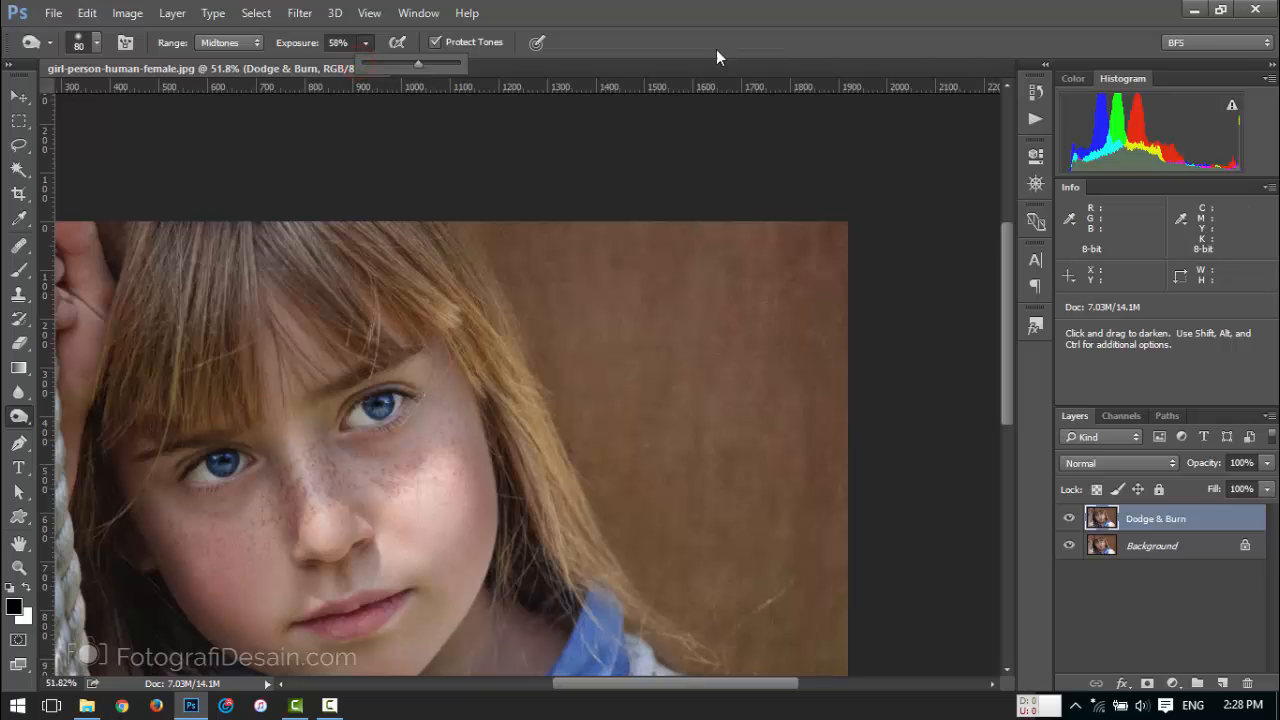
{"action": "left_click", "coordinate": [754, 36]}
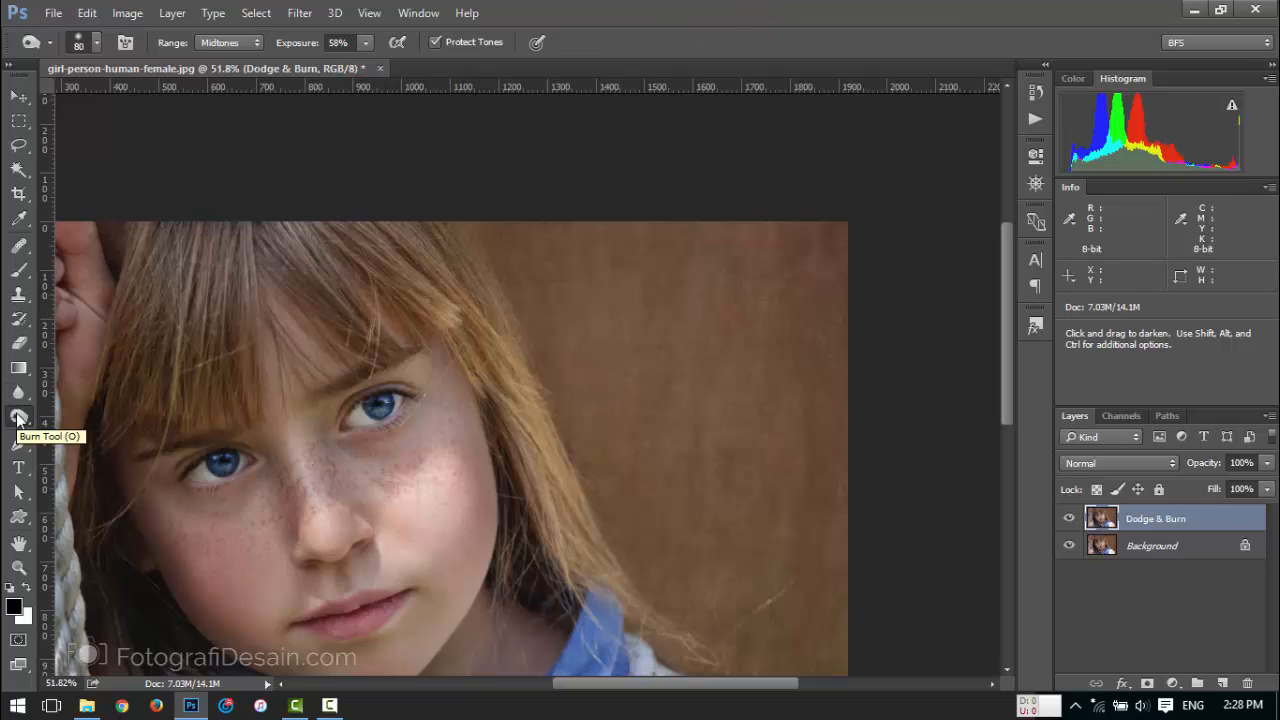
{"action": "mouse_move", "coordinate": [589, 266]}
{"action": "left_mouse_down"}
{"action": "mouse_move", "coordinate": [603, 329]}
{"action": "mouse_move", "coordinate": [591, 374]}
{"action": "mouse_move", "coordinate": [624, 290]}
{"action": "mouse_move", "coordinate": [634, 354]}
{"action": "mouse_move", "coordinate": [614, 387]}
{"action": "mouse_move", "coordinate": [600, 384]}
{"action": "mouse_move", "coordinate": [620, 357]}
{"action": "mouse_move", "coordinate": [606, 283]}
{"action": "mouse_move", "coordinate": [640, 275]}
{"action": "mouse_move", "coordinate": [626, 352]}
{"action": "mouse_move", "coordinate": [594, 365]}
{"action": "left_mouse_up"}
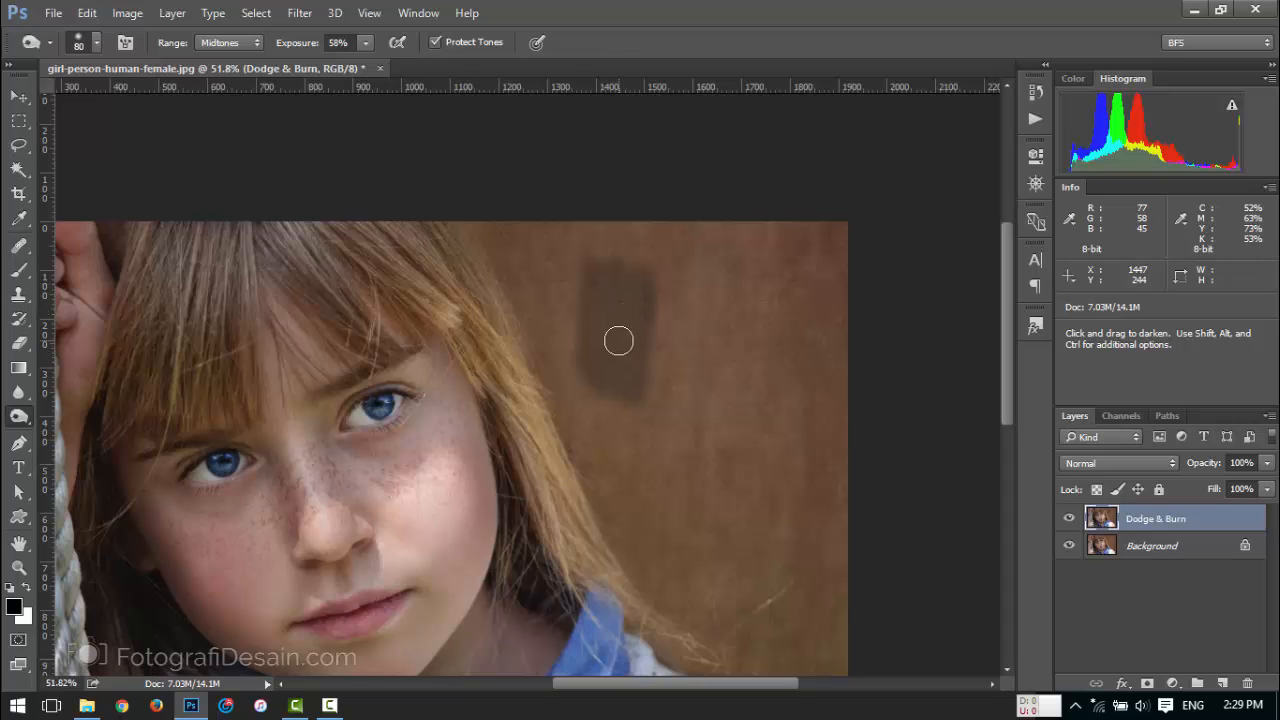
{"action": "key", "text": "alt"}
{"action": "mouse_move", "coordinate": [684, 278]}
{"action": "left_mouse_down"}
{"action": "mouse_move", "coordinate": [688, 401]}
{"action": "mouse_move", "coordinate": [707, 288]}
{"action": "mouse_move", "coordinate": [705, 403]}
{"action": "mouse_move", "coordinate": [723, 297]}
{"action": "mouse_move", "coordinate": [717, 377]}
{"action": "mouse_move", "coordinate": [738, 416]}
{"action": "mouse_move", "coordinate": [747, 296]}
{"action": "mouse_move", "coordinate": [699, 394]}
{"action": "left_mouse_up"}
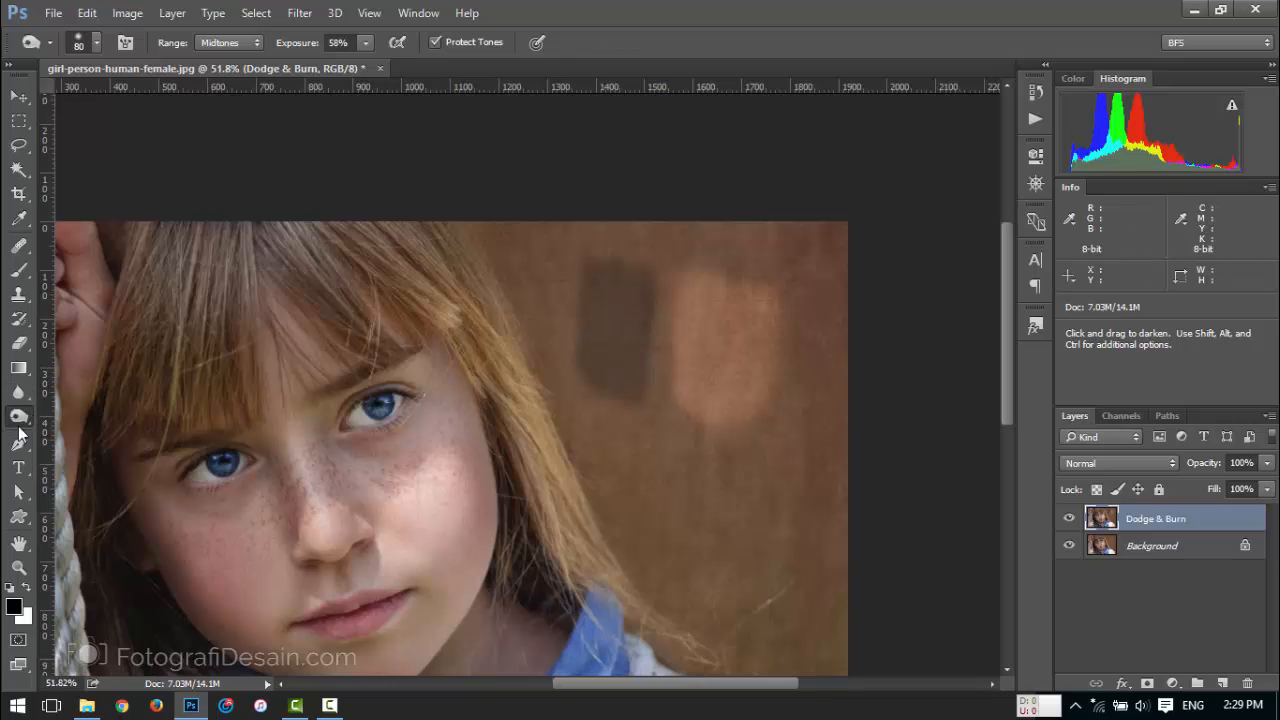
Review the history of dodge and burn strokes, and delete the Dodge & Burn layer.
{"action": "left_click", "coordinate": [1036, 91]}
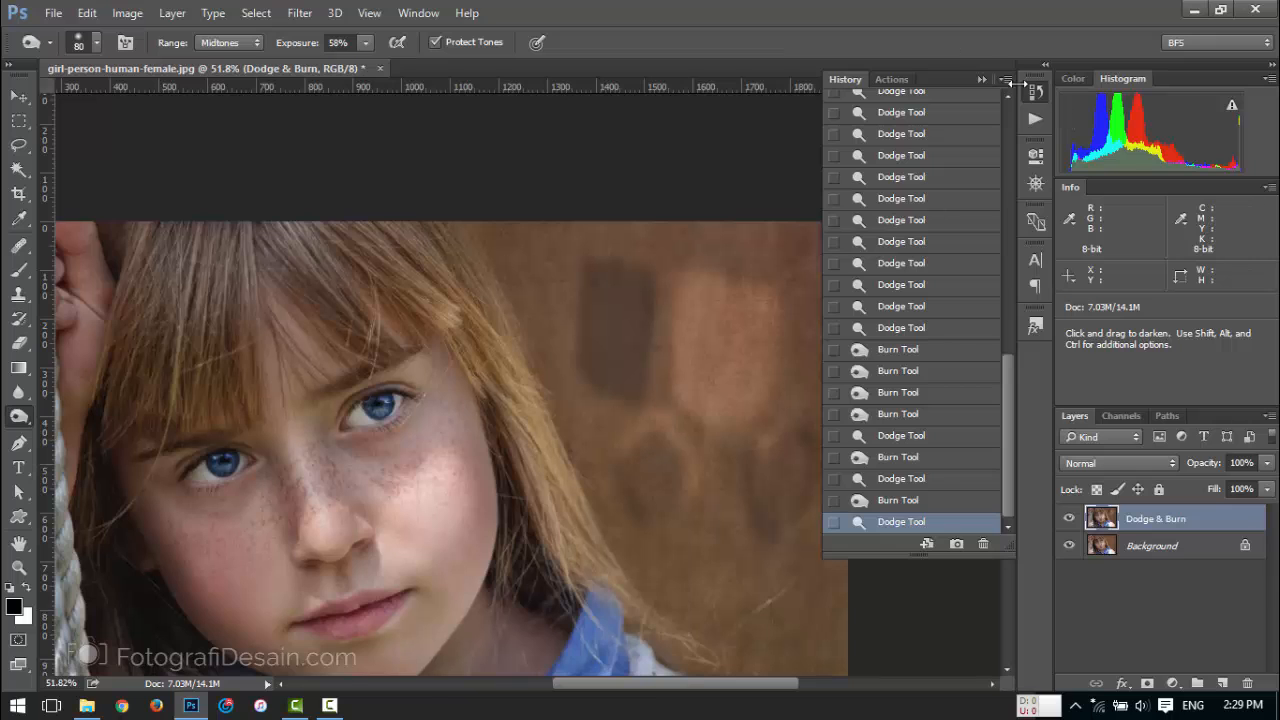
{"action": "left_click", "coordinate": [1028, 88]}
{"action": "key", "text": "ctrl+0"}
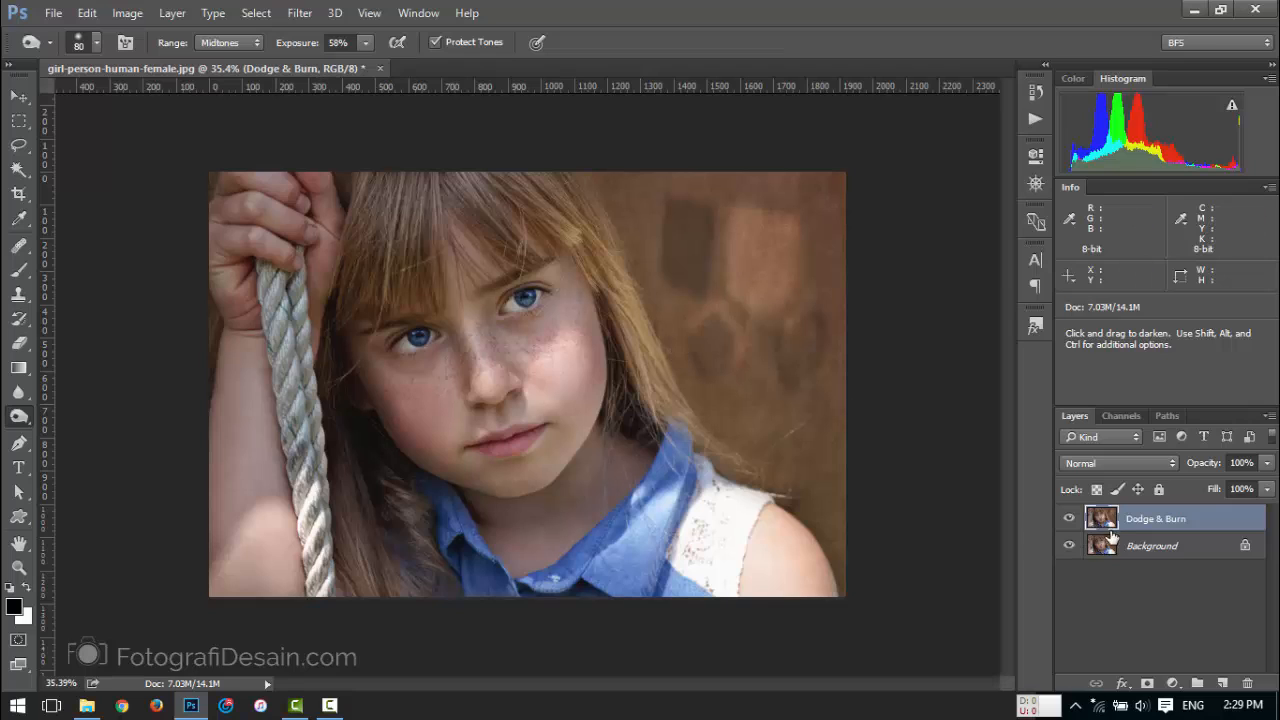
{"action": "mouse_move", "coordinate": [1100, 517]}
{"action": "left_mouse_down"}
{"action": "mouse_move", "coordinate": [1105, 622]}
{"action": "mouse_move", "coordinate": [1252, 682]}
{"action": "left_mouse_up"}
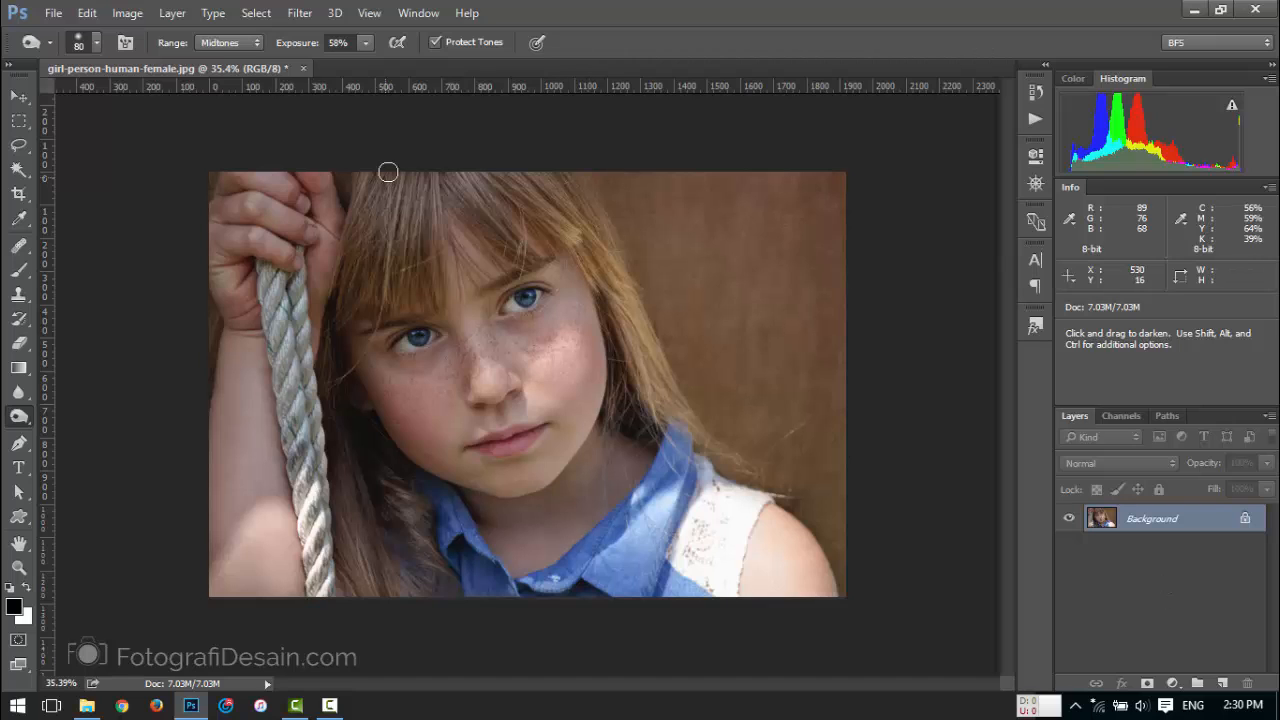
{"action": "left_click", "coordinate": [172, 13]}
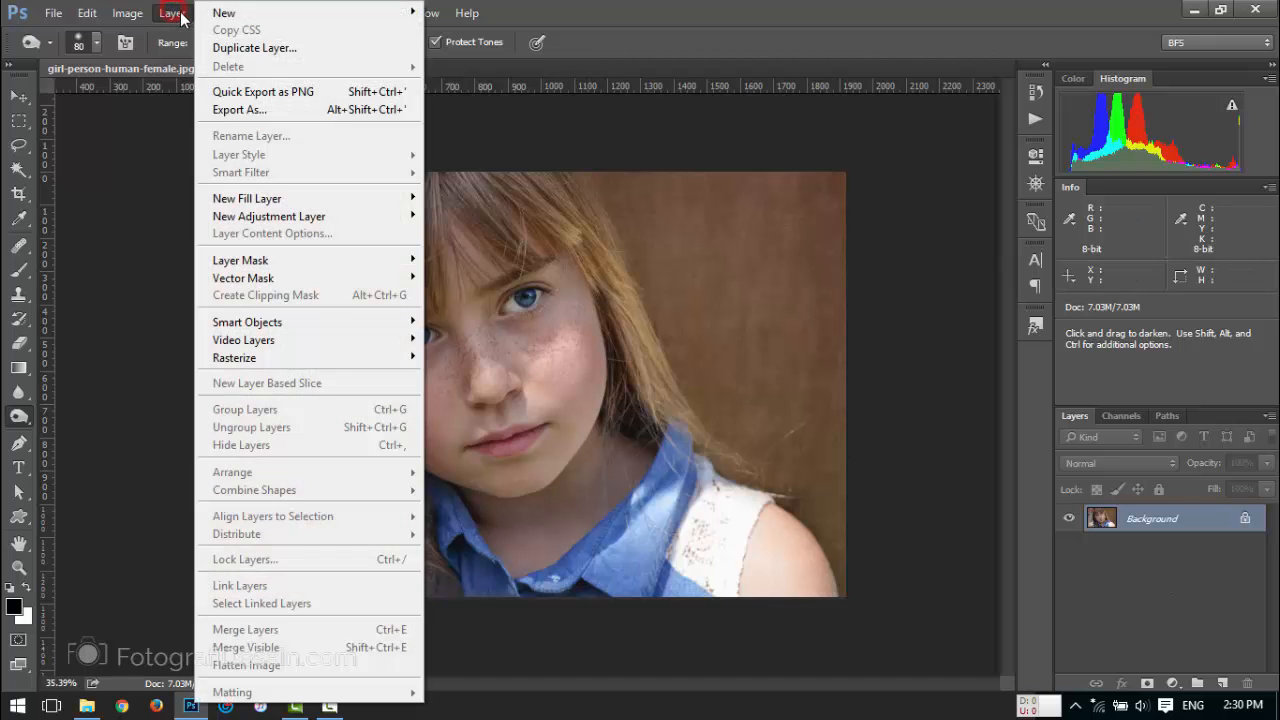
{"action": "mouse_move", "coordinate": [352, 17]}
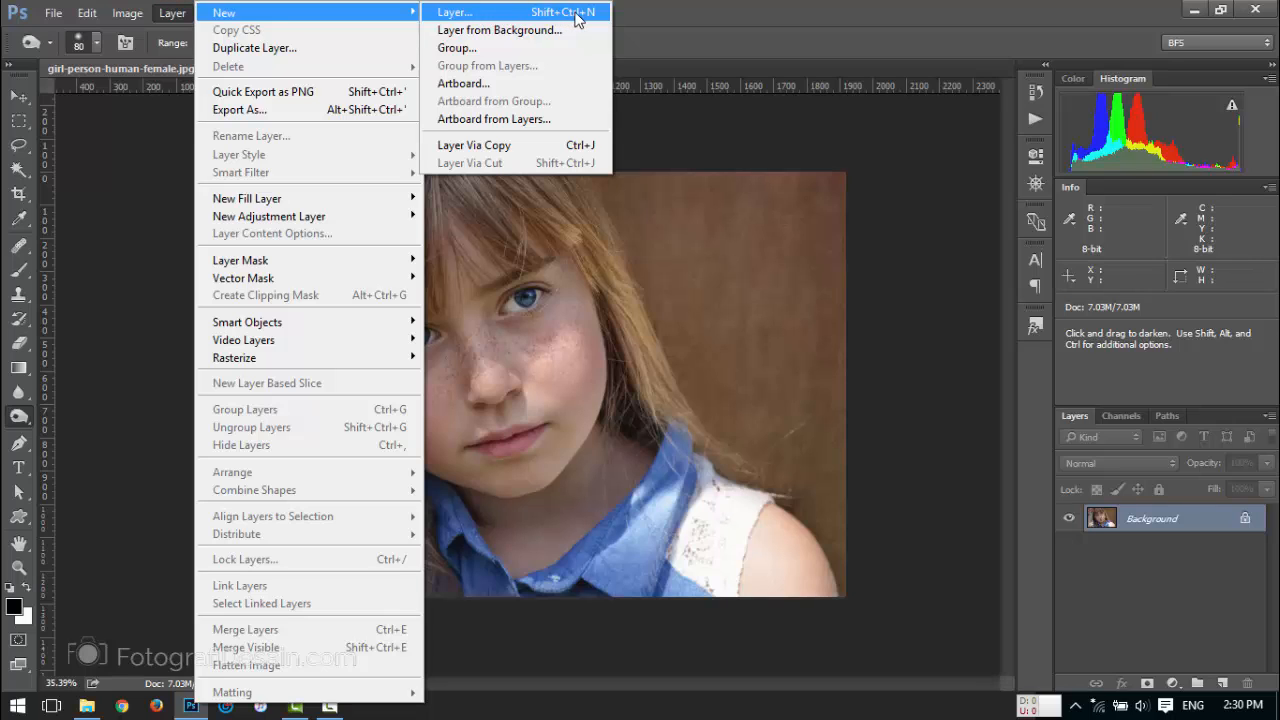
{"action": "left_click", "coordinate": [711, 20]}
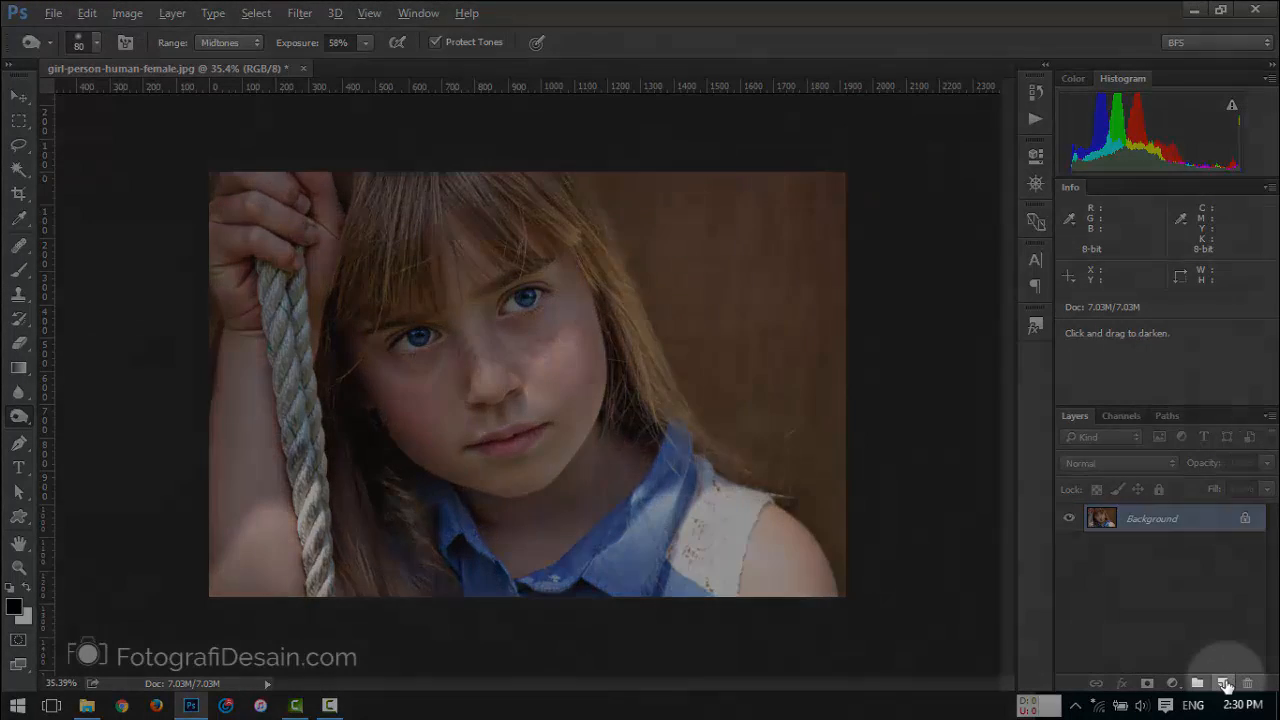
Create a new layer named Burn in Overlay mode, filled with the neutral 50% gray.
{"action": "left_click", "coordinate": [1224, 684], "text": "alt"}
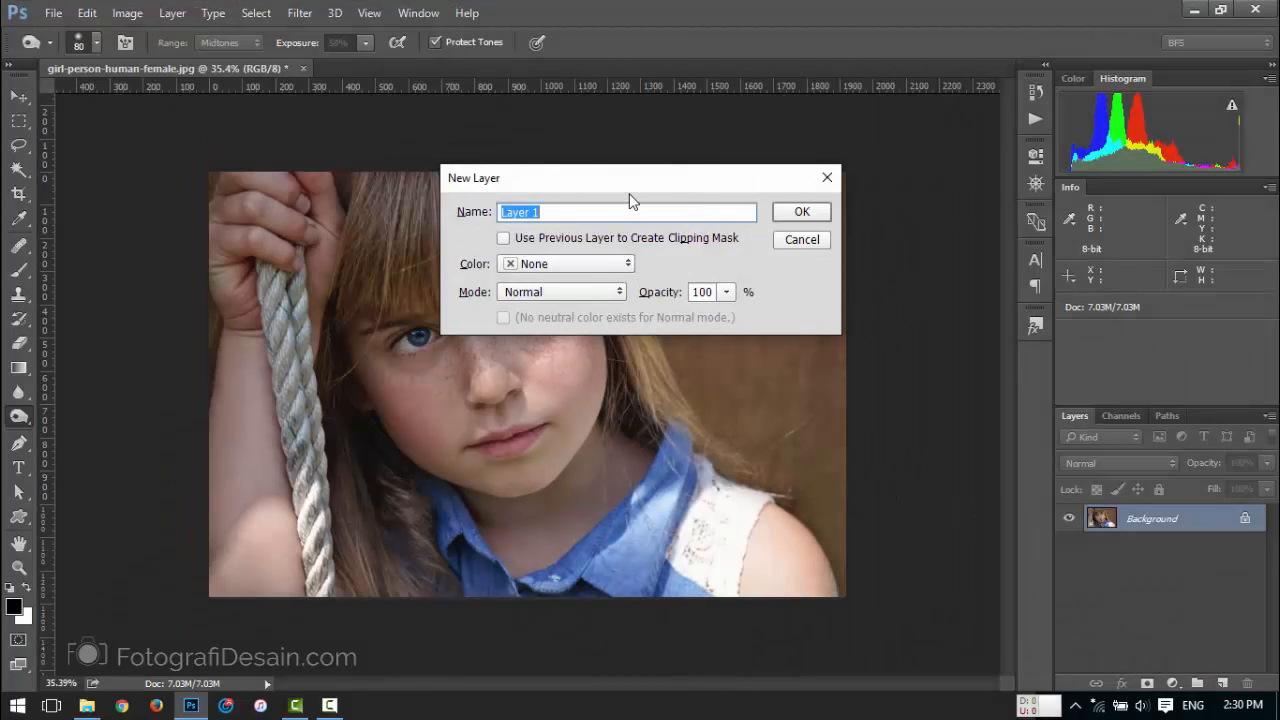
{"action": "type", "text": "Burn"}
{"action": "left_click", "coordinate": [599, 292]}
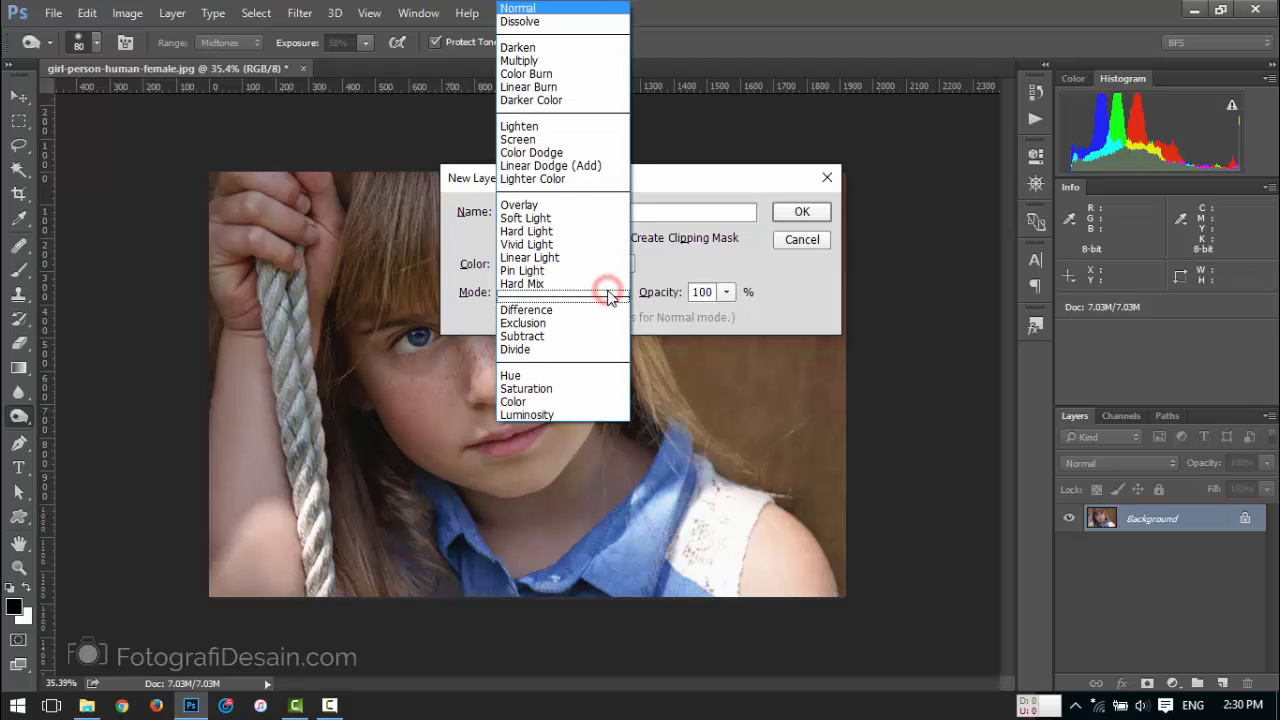
{"action": "left_click", "coordinate": [557, 204]}
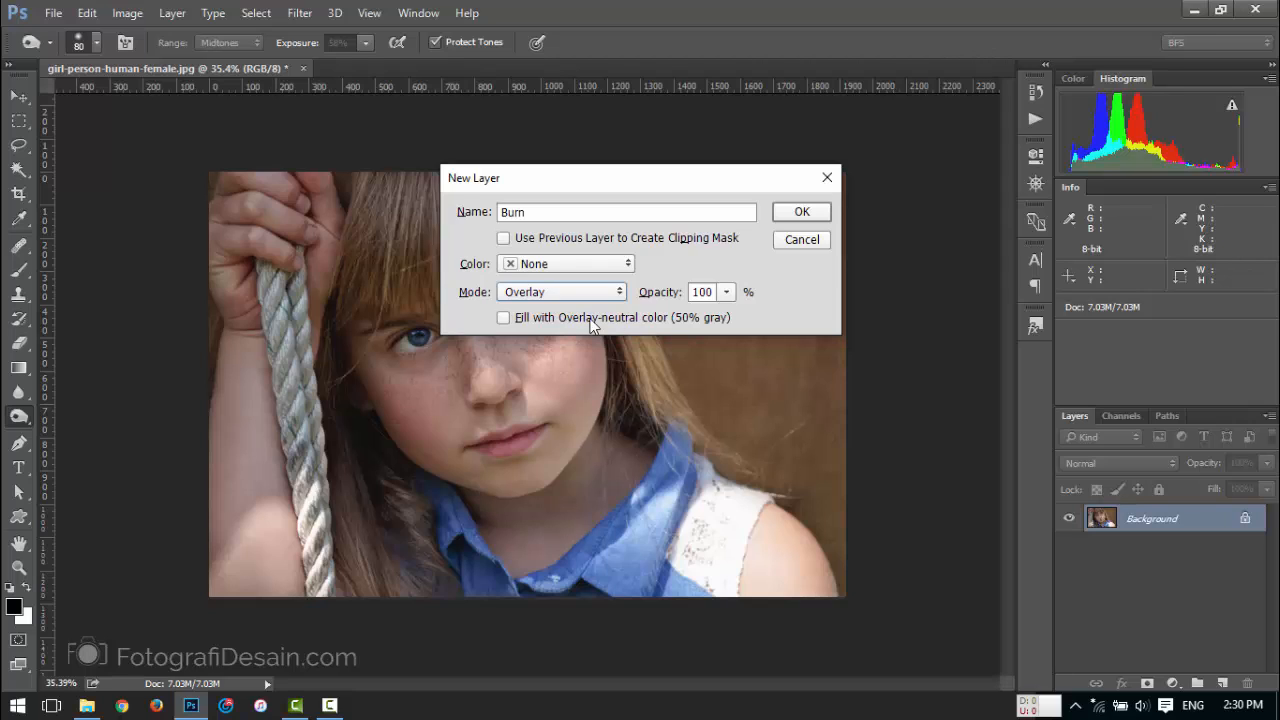
{"action": "left_click", "coordinate": [505, 317]}
{"action": "left_click", "coordinate": [801, 211]}
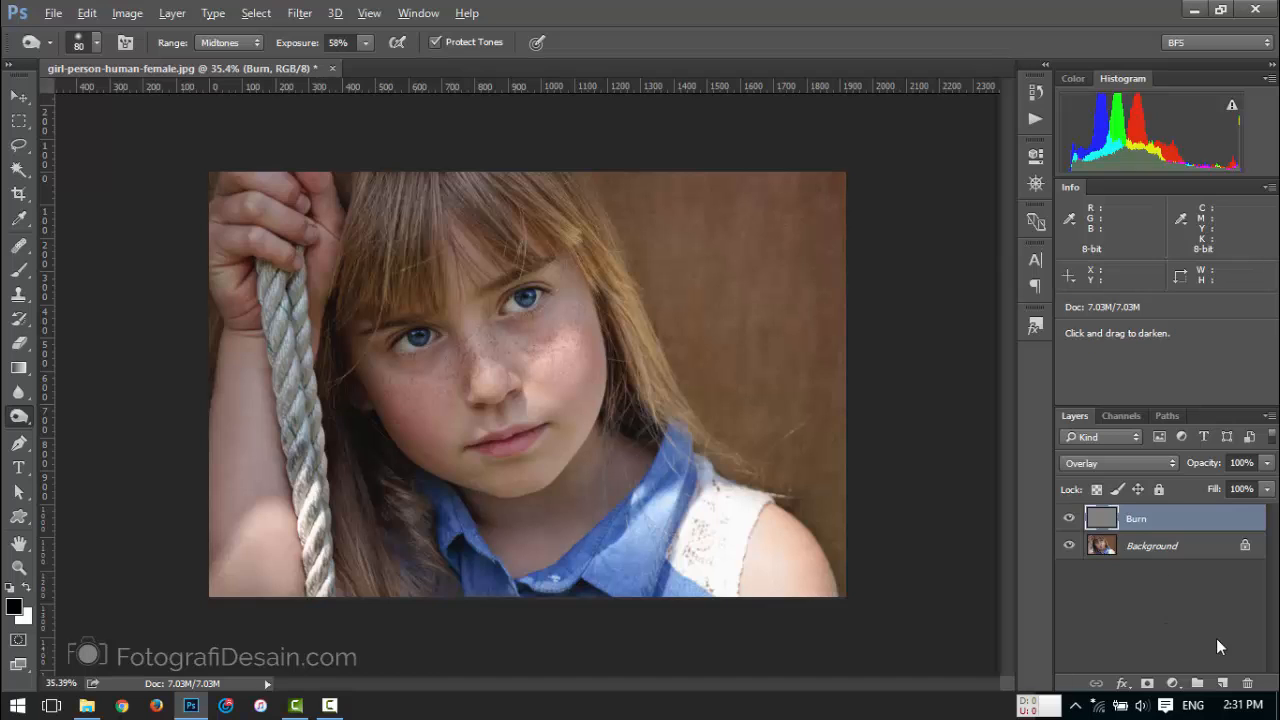
Add a second layer named Dodge above it in Overlay mode, filled with the neutral 50% gray.
{"action": "left_click", "coordinate": [1222, 684], "text": "alt"}
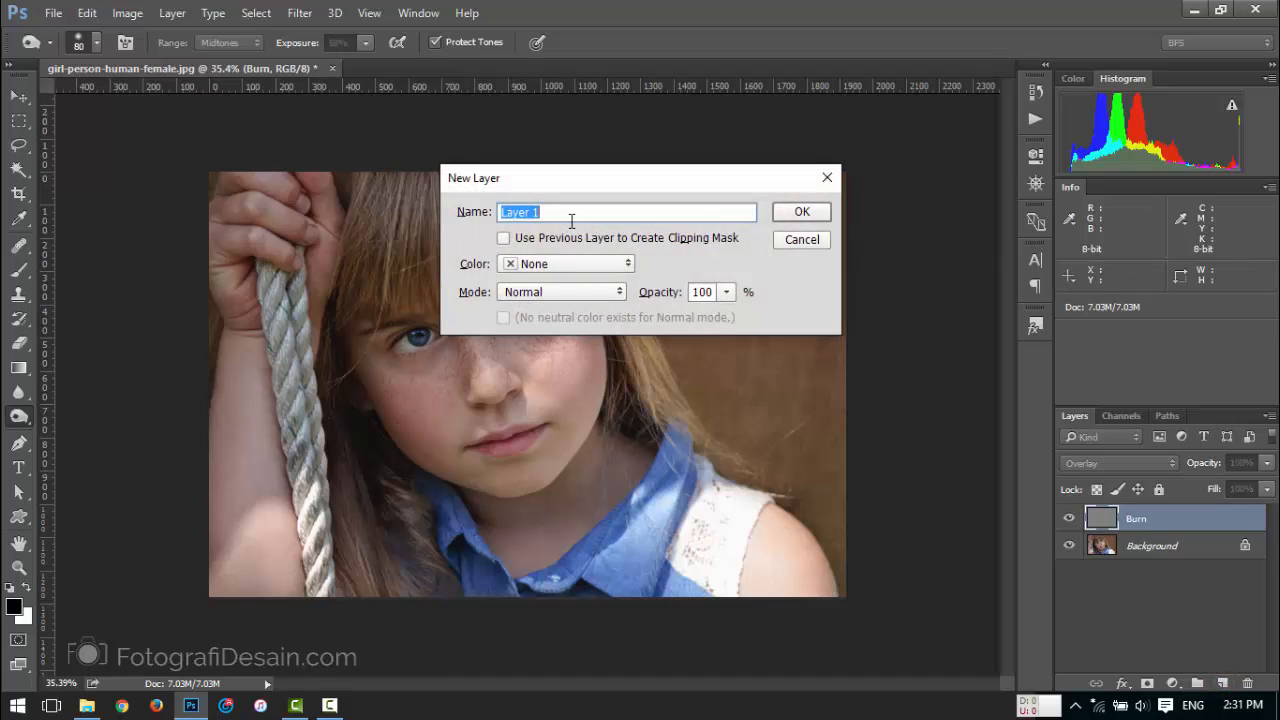
{"action": "type", "text": "Dodge"}
{"action": "left_click", "coordinate": [528, 292]}
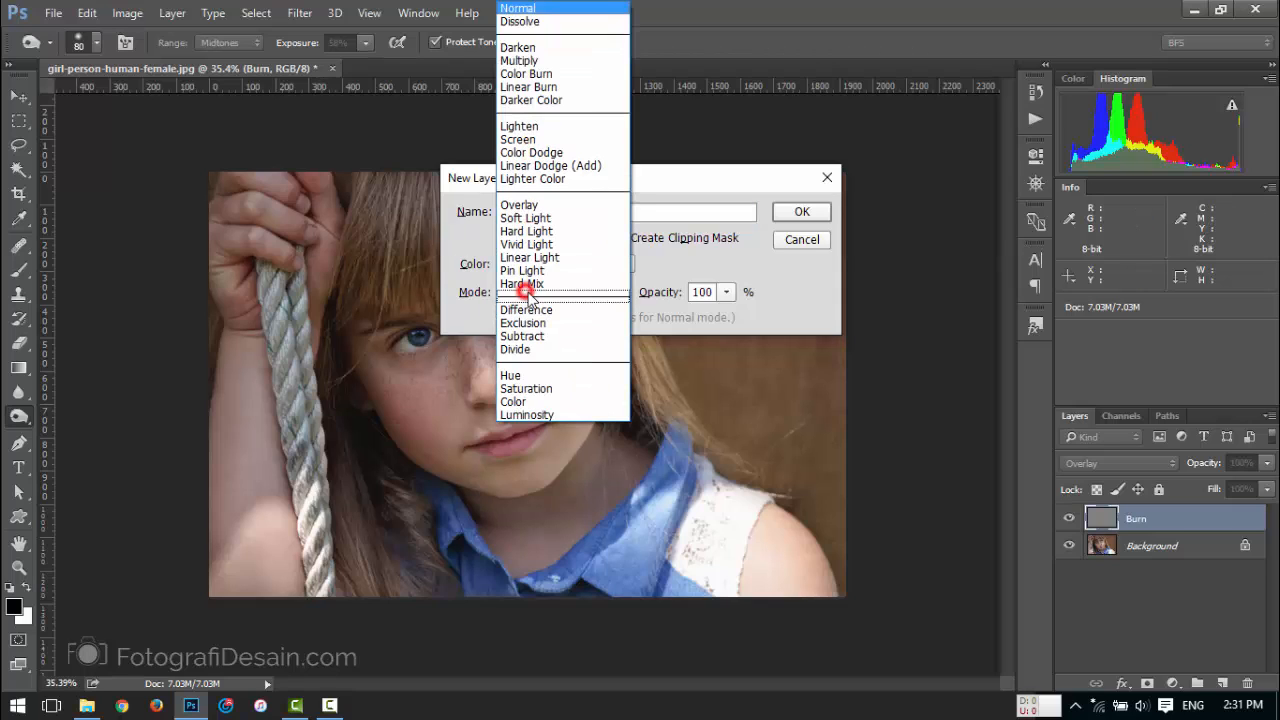
{"action": "left_click", "coordinate": [538, 204]}
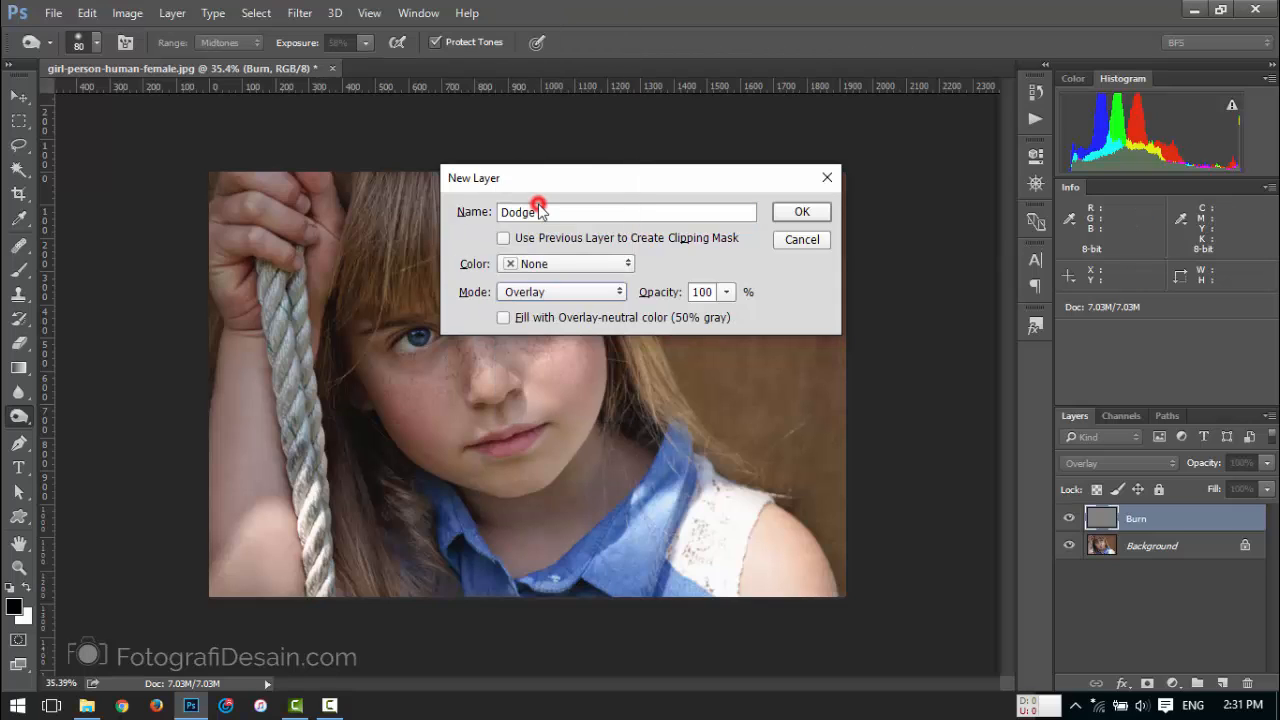
{"action": "left_click", "coordinate": [504, 318]}
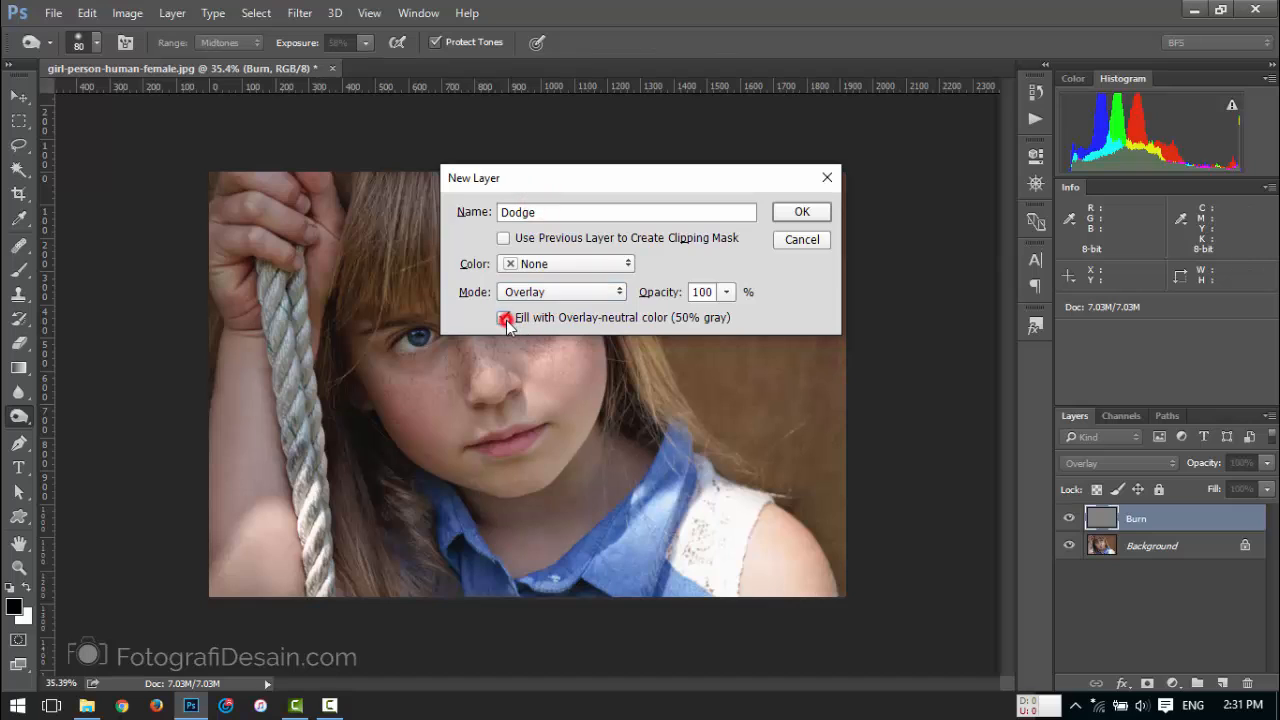
{"action": "left_click", "coordinate": [801, 212]}
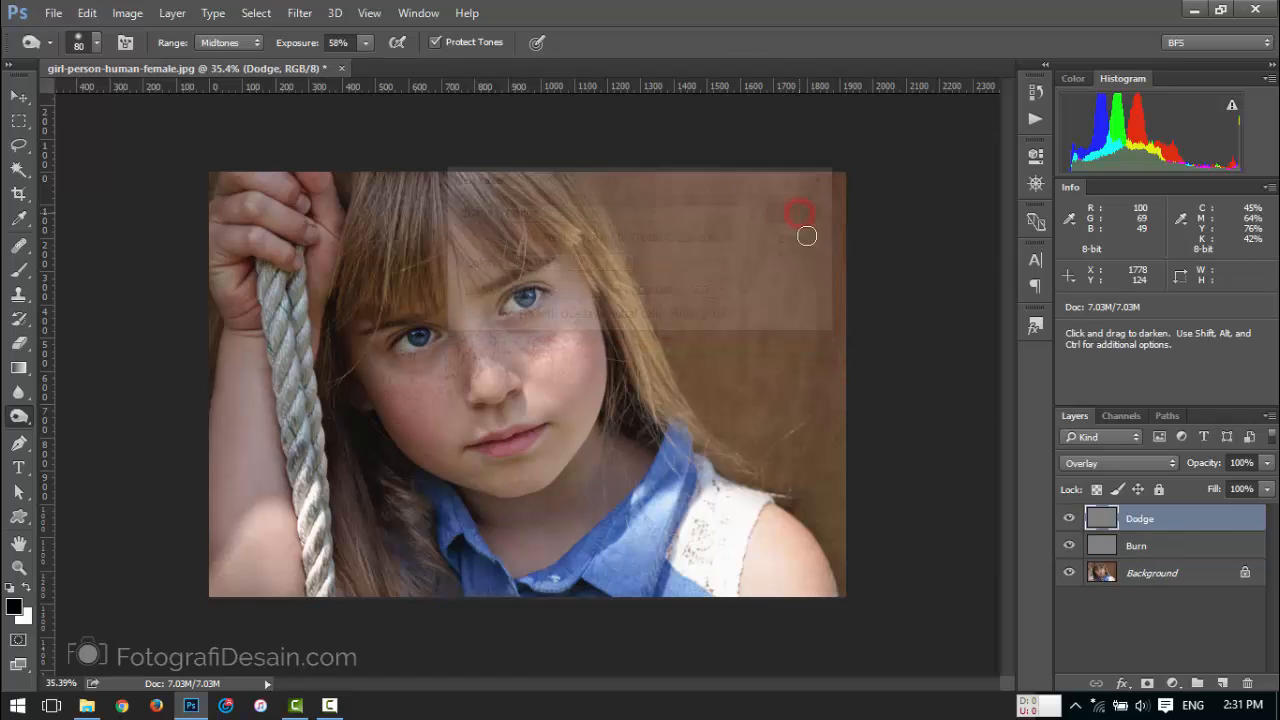
Group the Dodge and Burn layers and rename the group DB Grey 50%.
{"action": "left_click", "coordinate": [1170, 548], "text": "shift"}
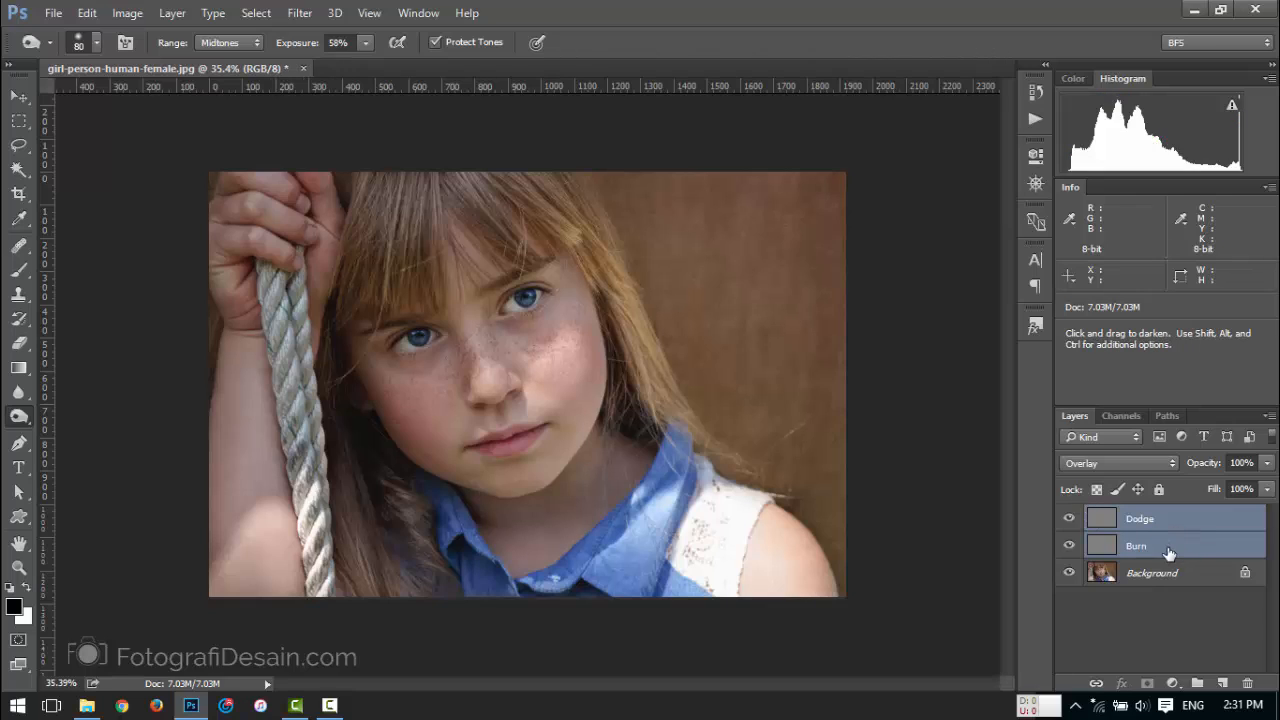
{"action": "key", "text": "ctrl+g"}
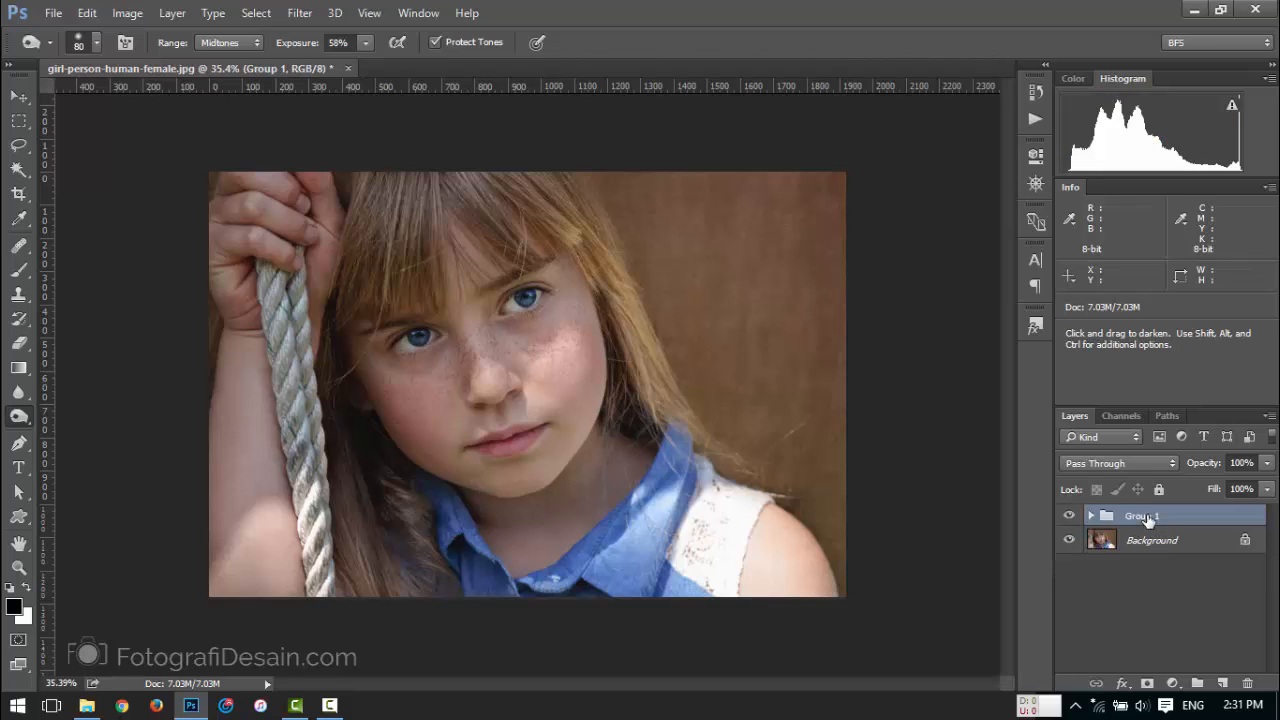
{"action": "double_click", "coordinate": [1143, 516]}
{"action": "type", "text": "DB Grey 50"}
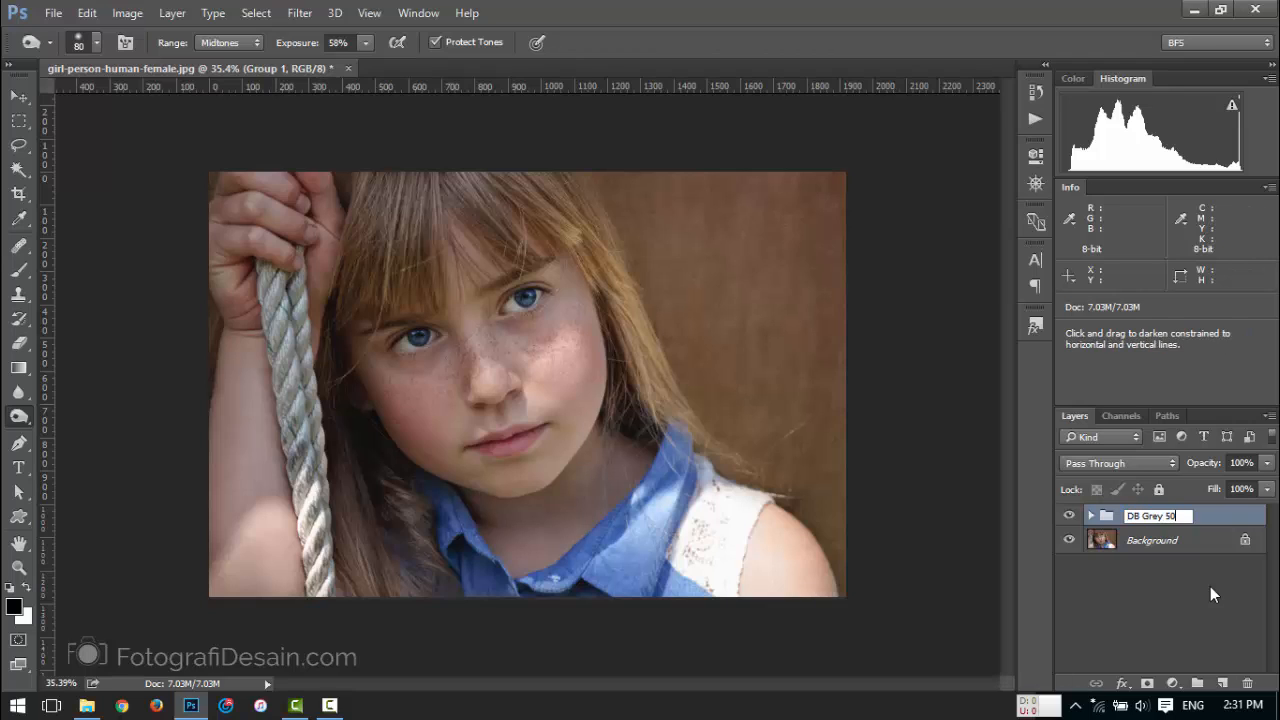
{"action": "type", "text": "%"}
{"action": "key", "text": "Return"}
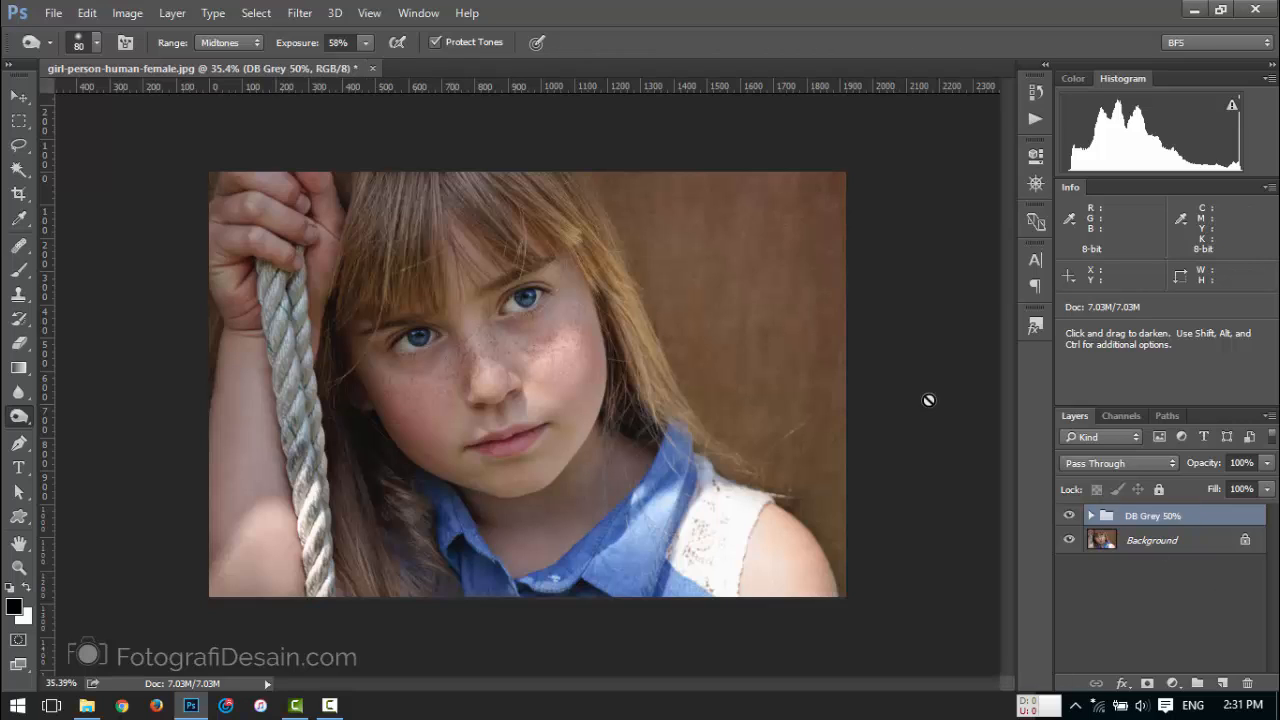
Expand the DB Grey 50% group and select the Burn layer inside it.
{"action": "left_click", "coordinate": [1093, 515]}
{"action": "left_click", "coordinate": [1178, 540]}
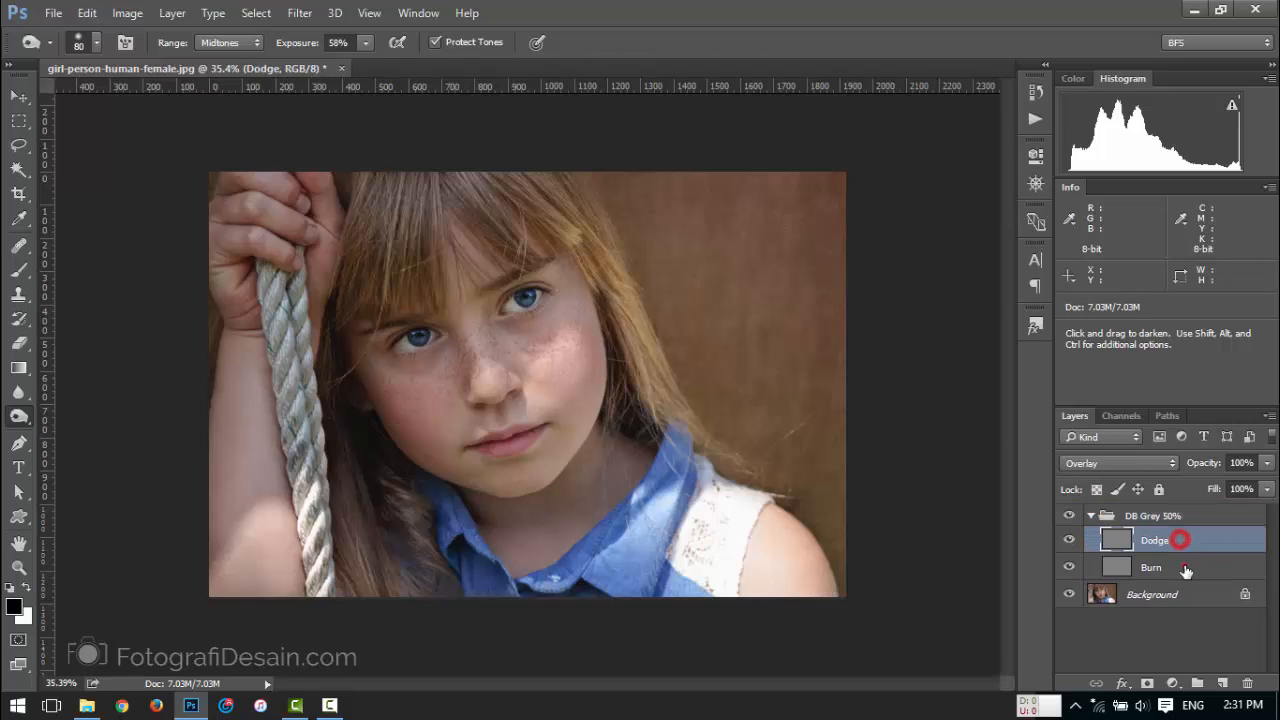
{"action": "left_click", "coordinate": [1180, 567]}
{"action": "left_click", "coordinate": [1185, 541]}
{"action": "left_click", "coordinate": [1164, 566]}
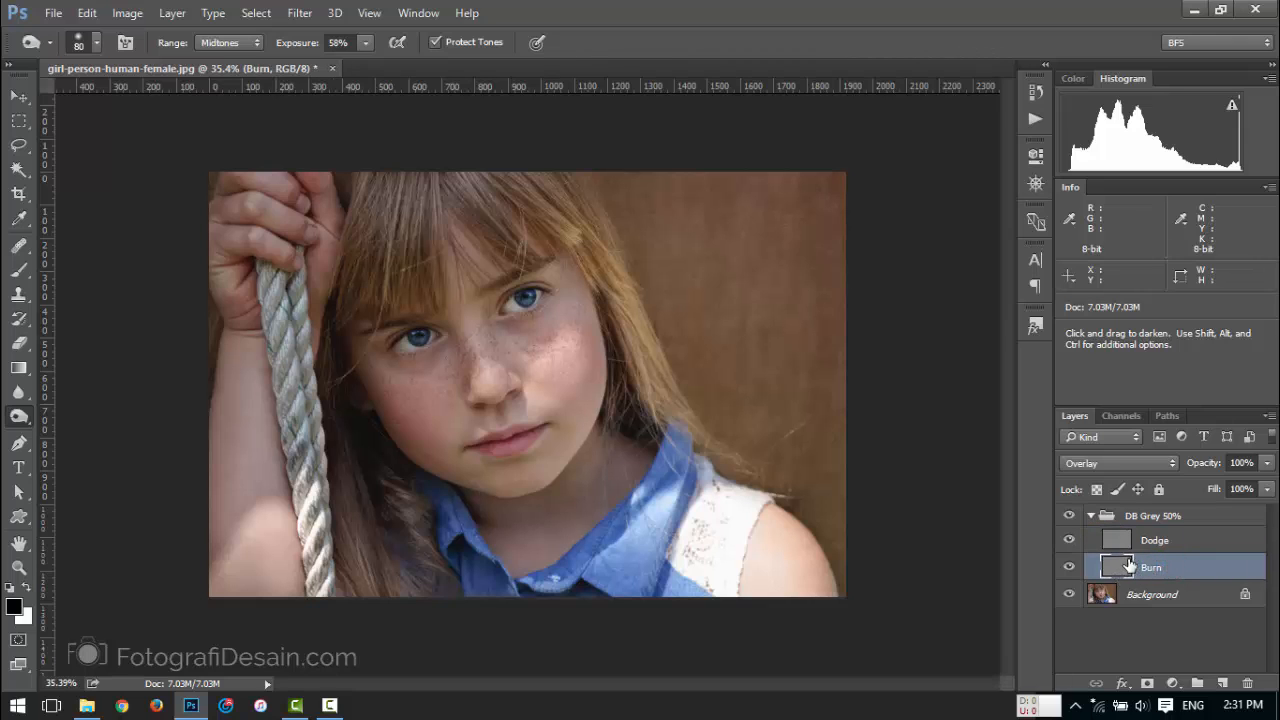
Activate the Burn tool and lower its exposure to 3%.
{"action": "scroll", "coordinate": [538, 343], "scroll_direction": "up", "scroll_amount": 2}
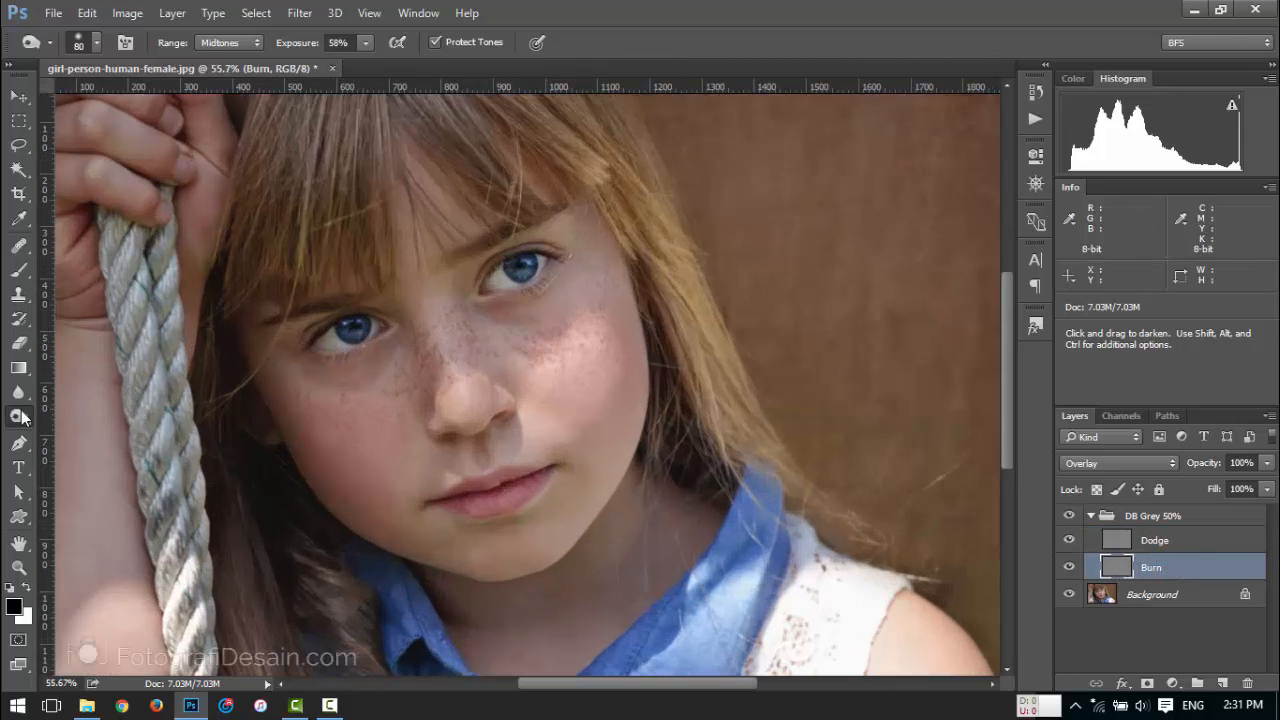
{"action": "right_click", "coordinate": [18, 415]}
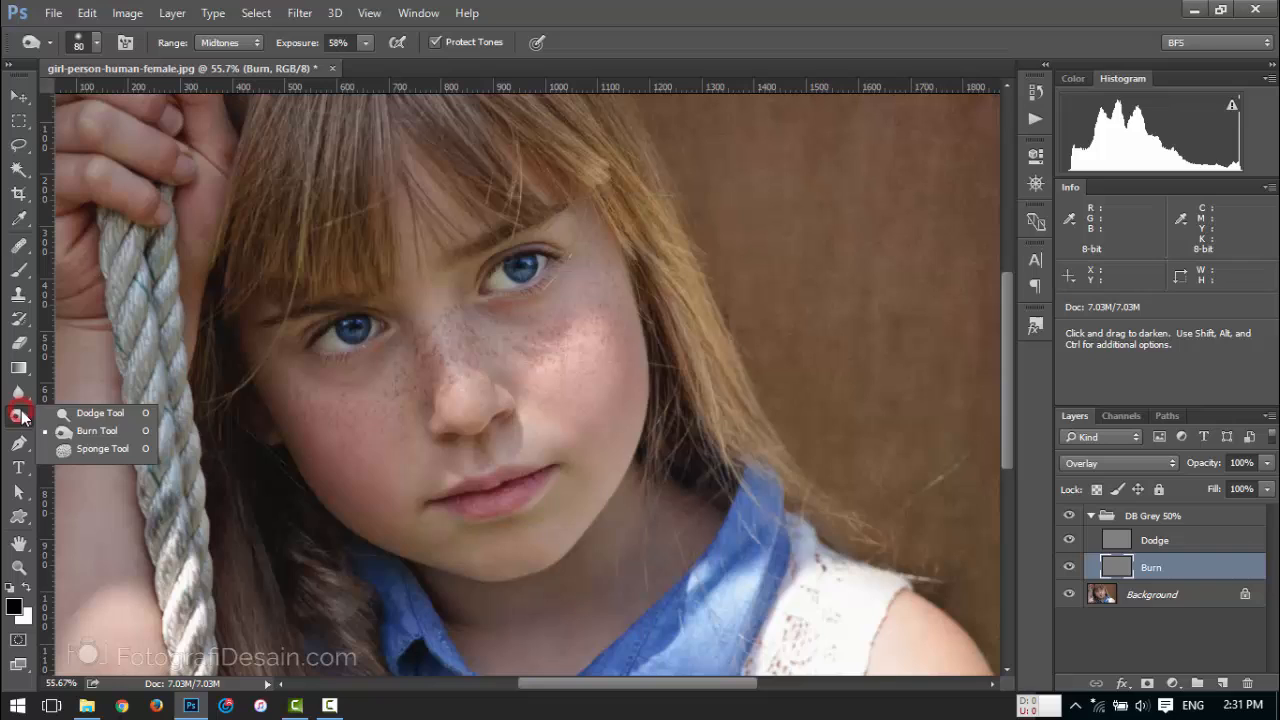
{"action": "left_click", "coordinate": [98, 430]}
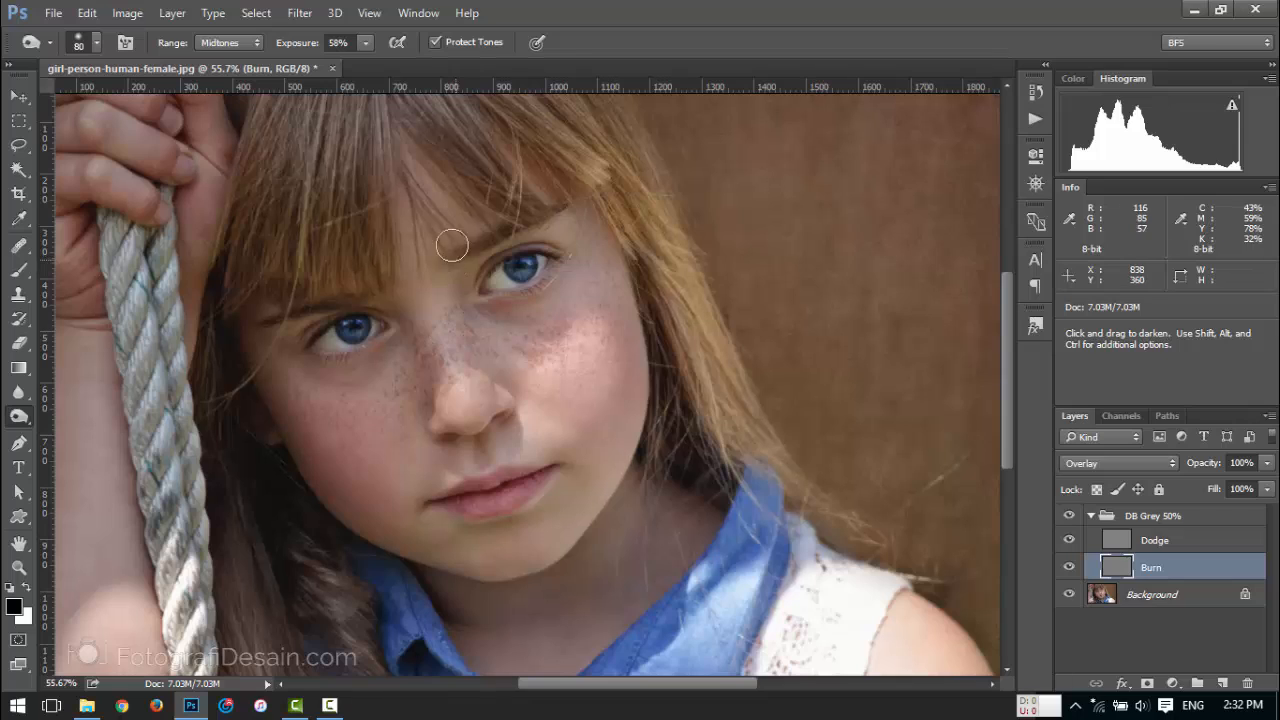
{"action": "left_click", "coordinate": [366, 42]}
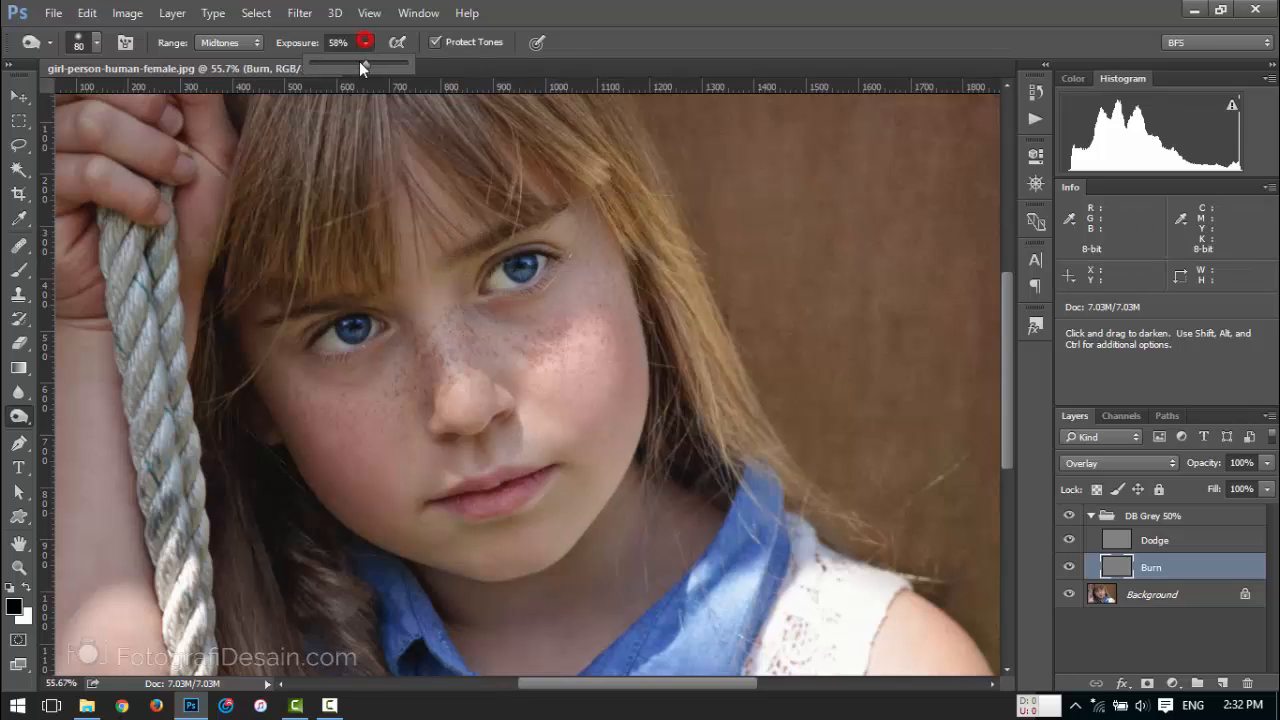
{"action": "left_click_drag", "start_coordinate": [360, 64], "coordinate": [318, 62]}
{"action": "left_click", "coordinate": [752, 56]}
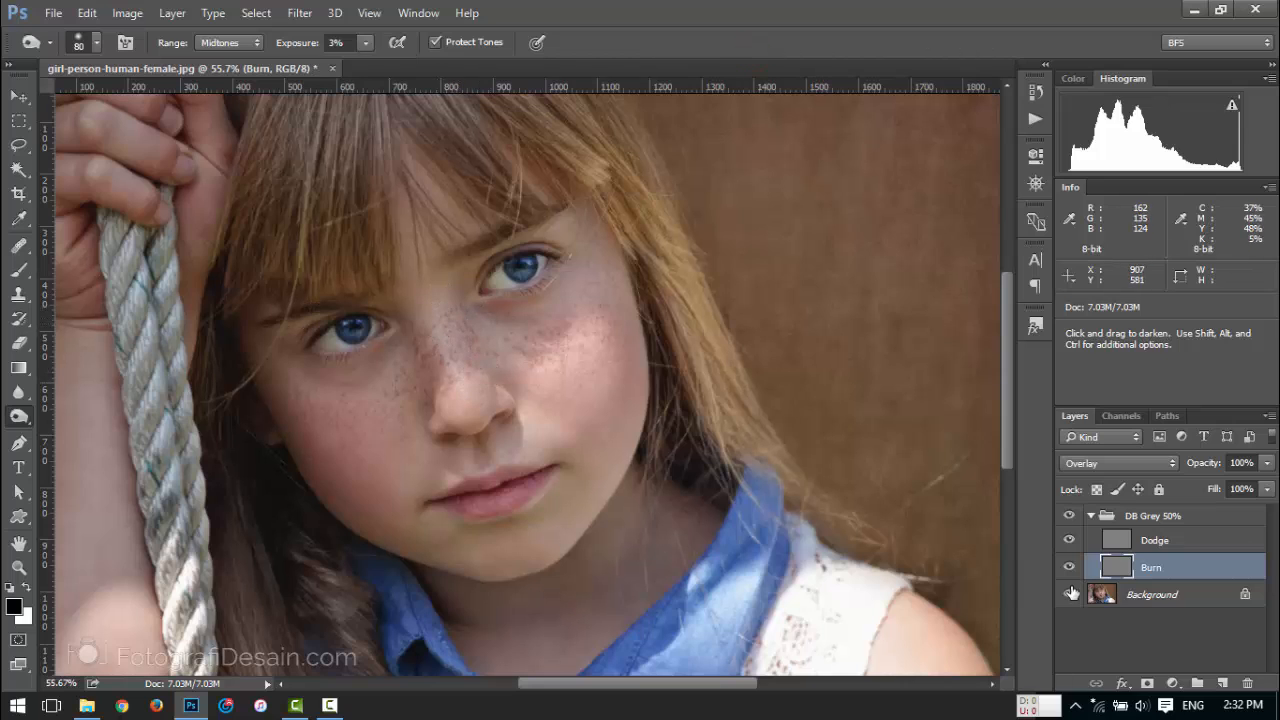
On the Burn layer, darken both sides of the nose bridge and the shadow under the nose.
{"action": "left_click", "coordinate": [1137, 569]}
{"action": "left_click", "coordinate": [417, 328]}
{"action": "left_click", "coordinate": [458, 315]}
{"action": "left_click", "coordinate": [472, 344]}
{"action": "left_click", "coordinate": [485, 329]}
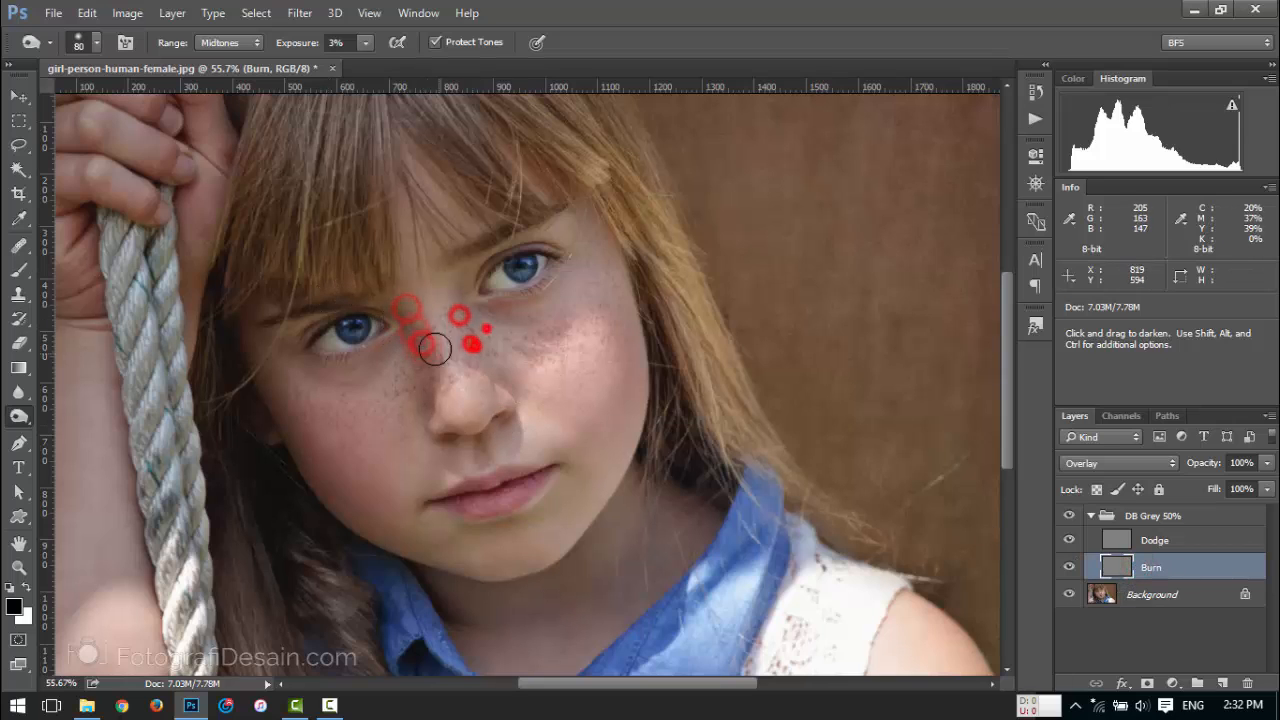
{"action": "left_click", "coordinate": [503, 451]}
{"action": "left_click", "coordinate": [510, 424]}
{"action": "left_click", "coordinate": [475, 433]}
{"action": "left_click", "coordinate": [441, 430]}
Burn the hair and face edges along both sides of the head, and touch up the shadow under the nose.
{"action": "left_click", "coordinate": [229, 314]}
{"action": "left_click", "coordinate": [251, 357]}
{"action": "left_click", "coordinate": [263, 380]}
{"action": "left_click", "coordinate": [589, 204]}
{"action": "left_click", "coordinate": [543, 214]}
{"action": "left_click", "coordinate": [640, 277]}
{"action": "left_click", "coordinate": [683, 446]}
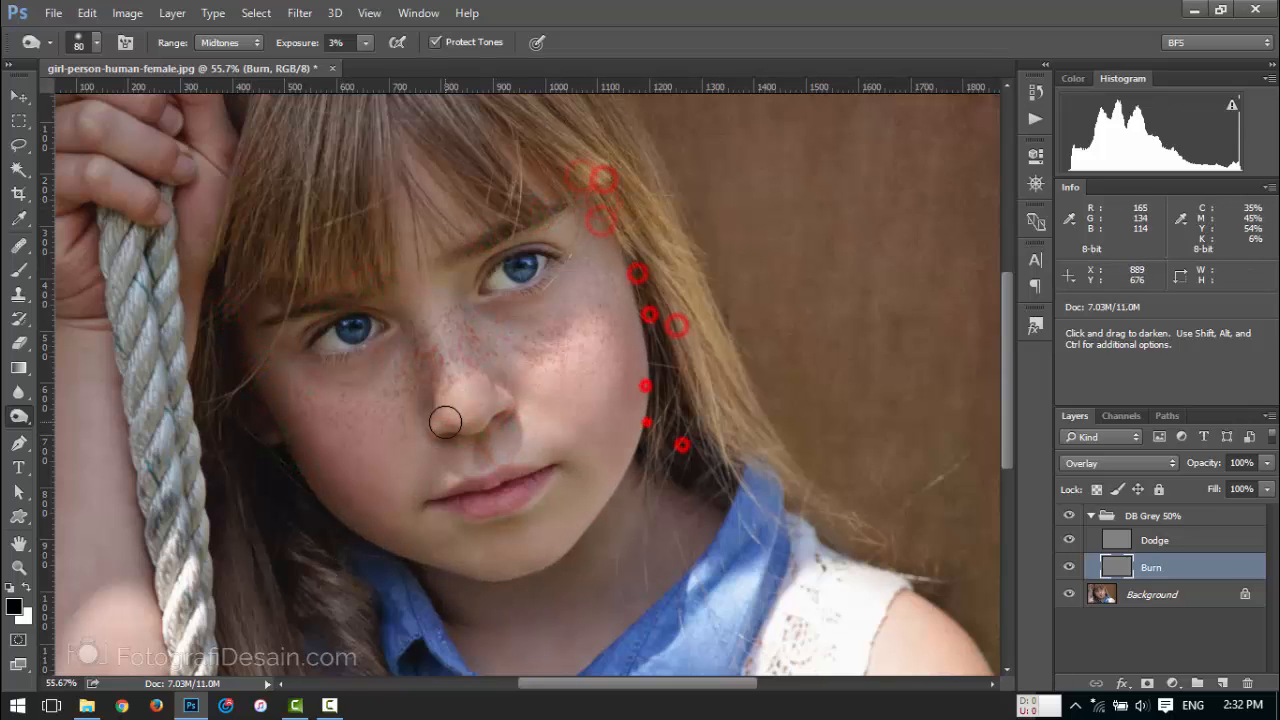
{"action": "left_click", "coordinate": [483, 433]}
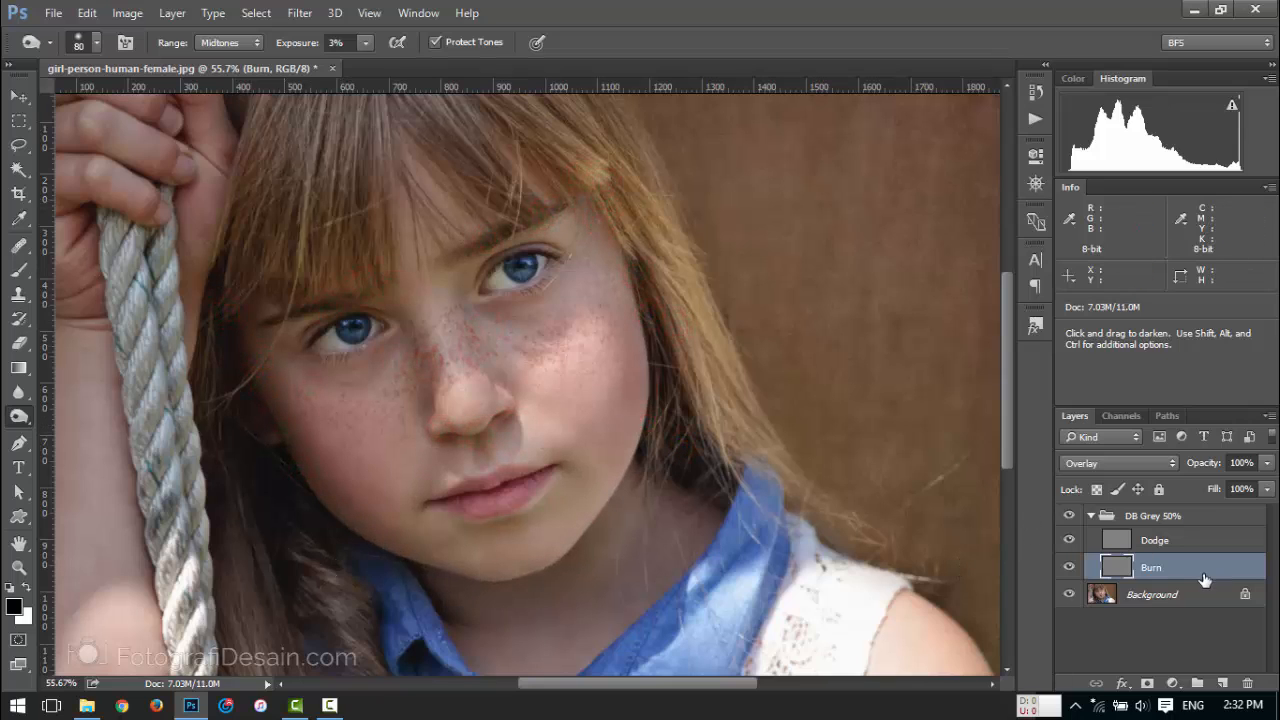
Toggle the Burn layer's visibility repeatedly to compare the portrait with and without the darkening.
{"action": "left_click", "coordinate": [1070, 568]}
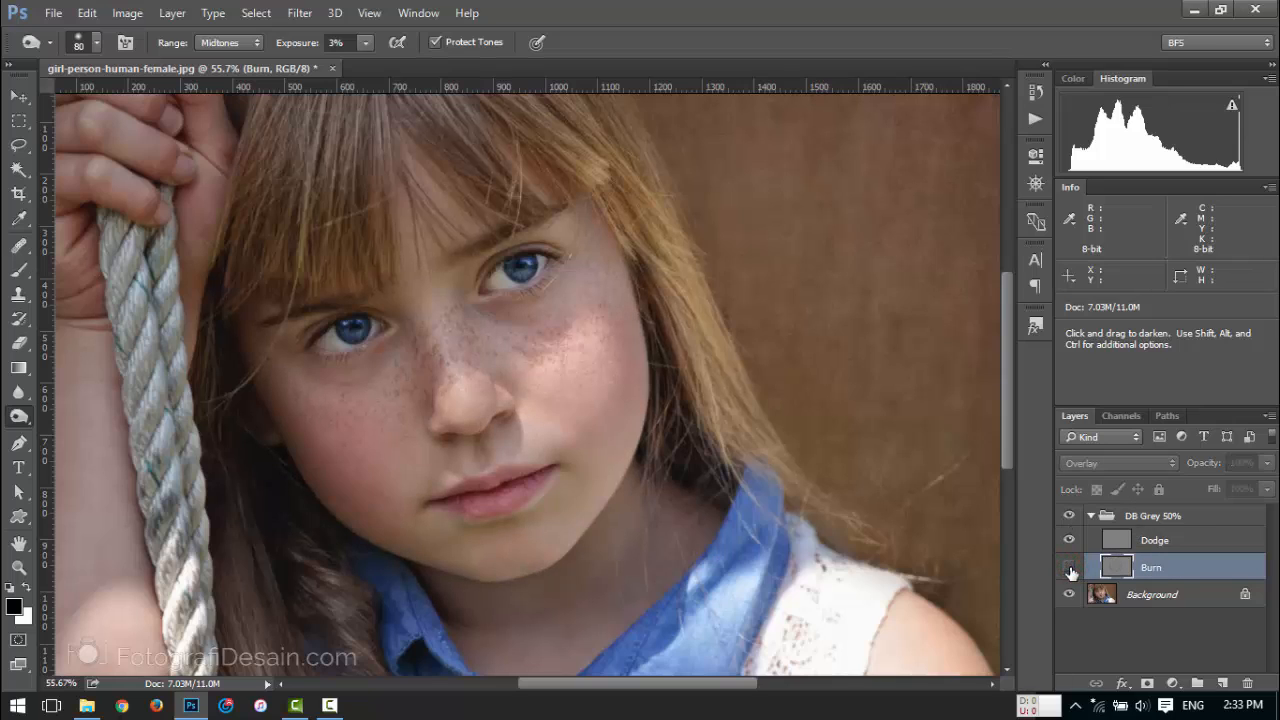
{"action": "left_click", "coordinate": [1070, 568]}
{"action": "left_click", "coordinate": [1070, 568]}
{"action": "left_click", "coordinate": [1070, 568]}
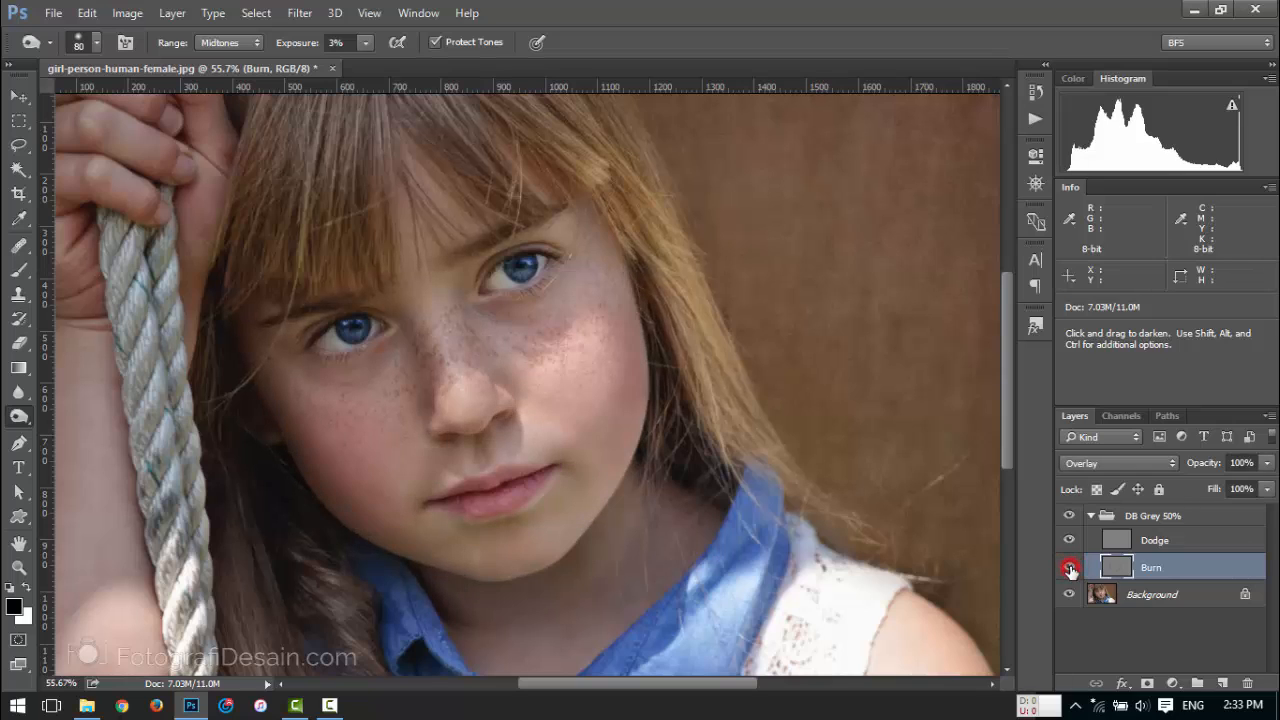
{"action": "left_click", "coordinate": [1070, 568]}
{"action": "left_click", "coordinate": [1070, 568]}
{"action": "left_click", "coordinate": [1070, 568]}
{"action": "left_click", "coordinate": [1070, 568]}
Select the Dodge layer in the DB Grey 50% group and activate the Dodge tool.
{"action": "left_click", "coordinate": [1118, 543]}
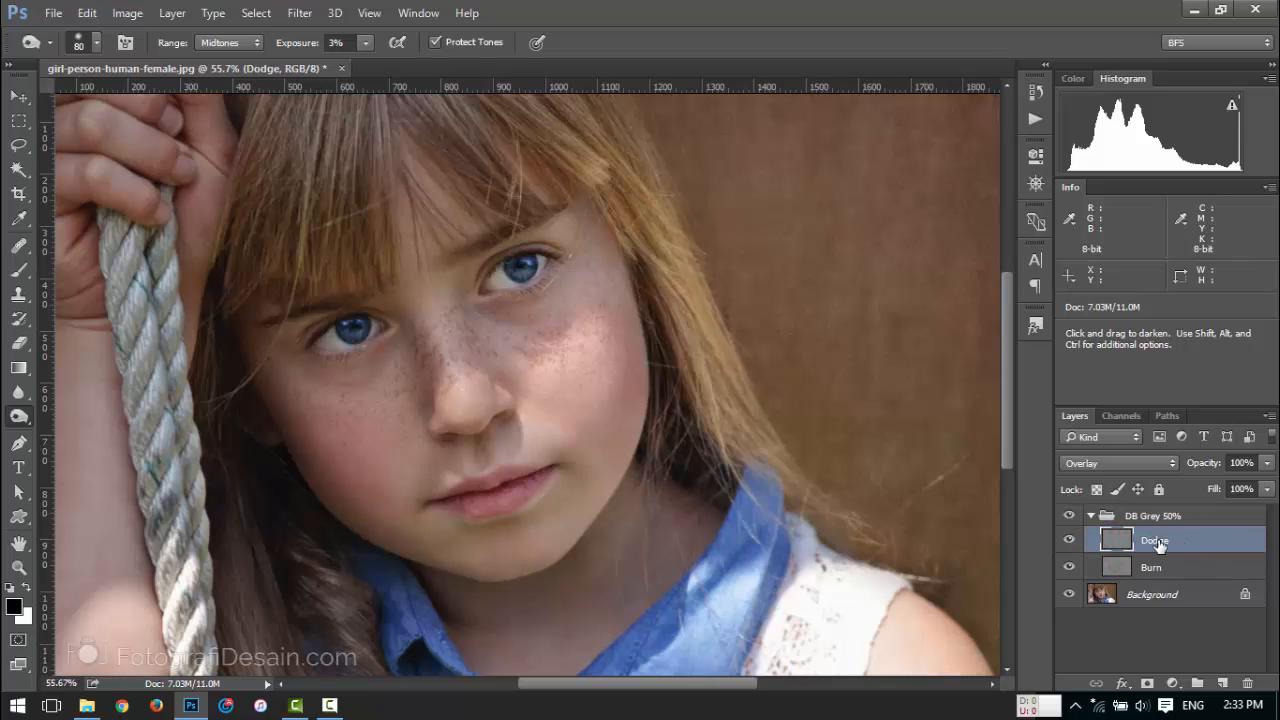
{"action": "left_click", "coordinate": [18, 416]}
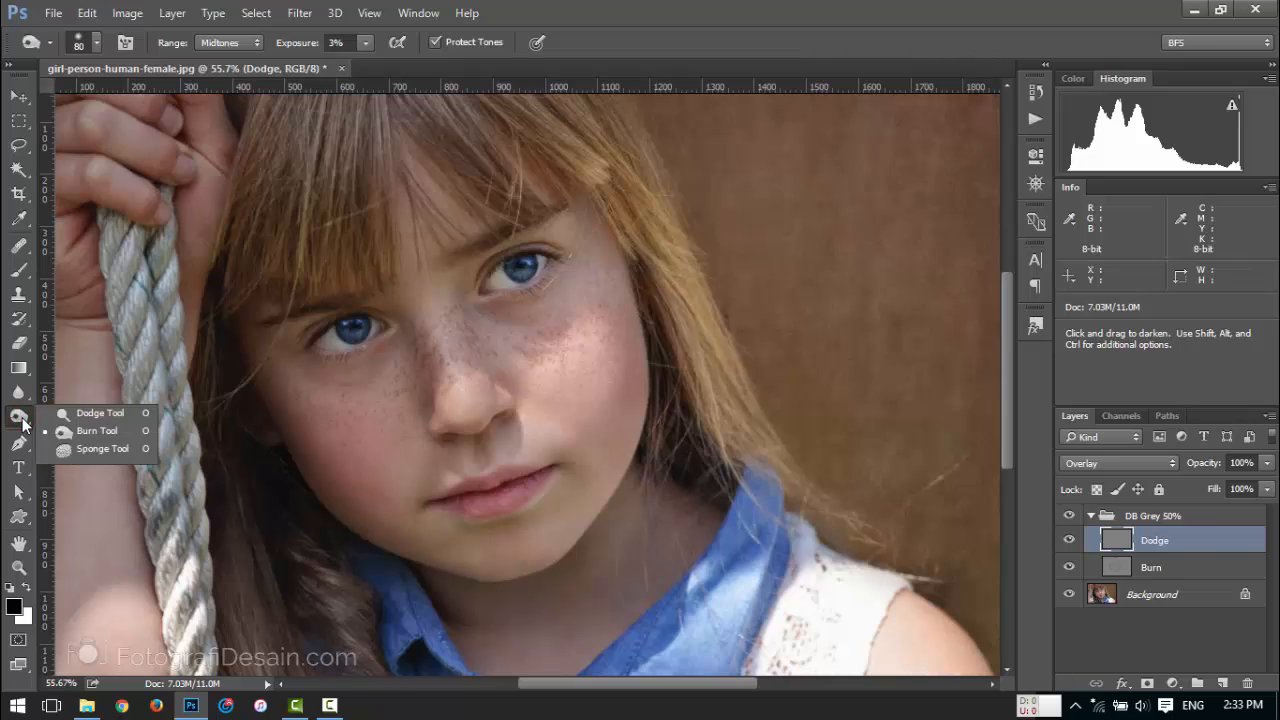
{"action": "left_click", "coordinate": [84, 414]}
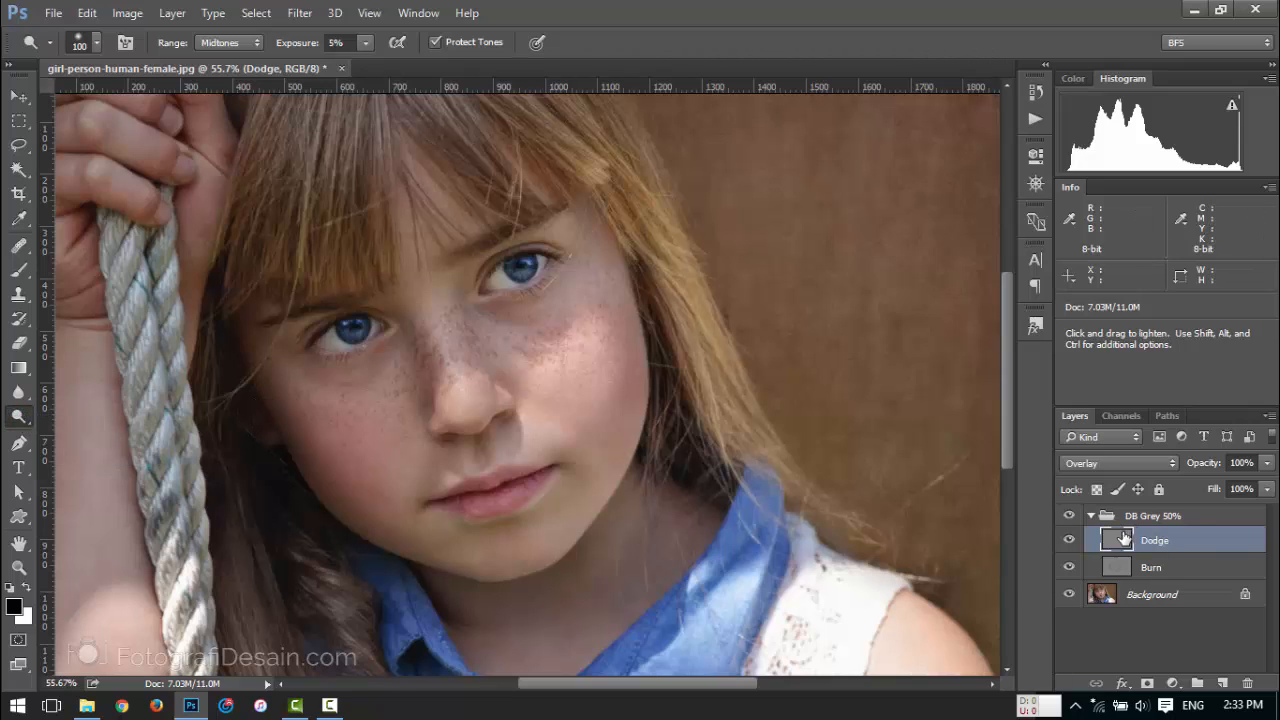
Reduce the brush size to 60 and lighten the forehead, nose bridge, under-eye areas and both cheeks on the Dodge layer.
{"action": "key", "text": "bracketleft"}
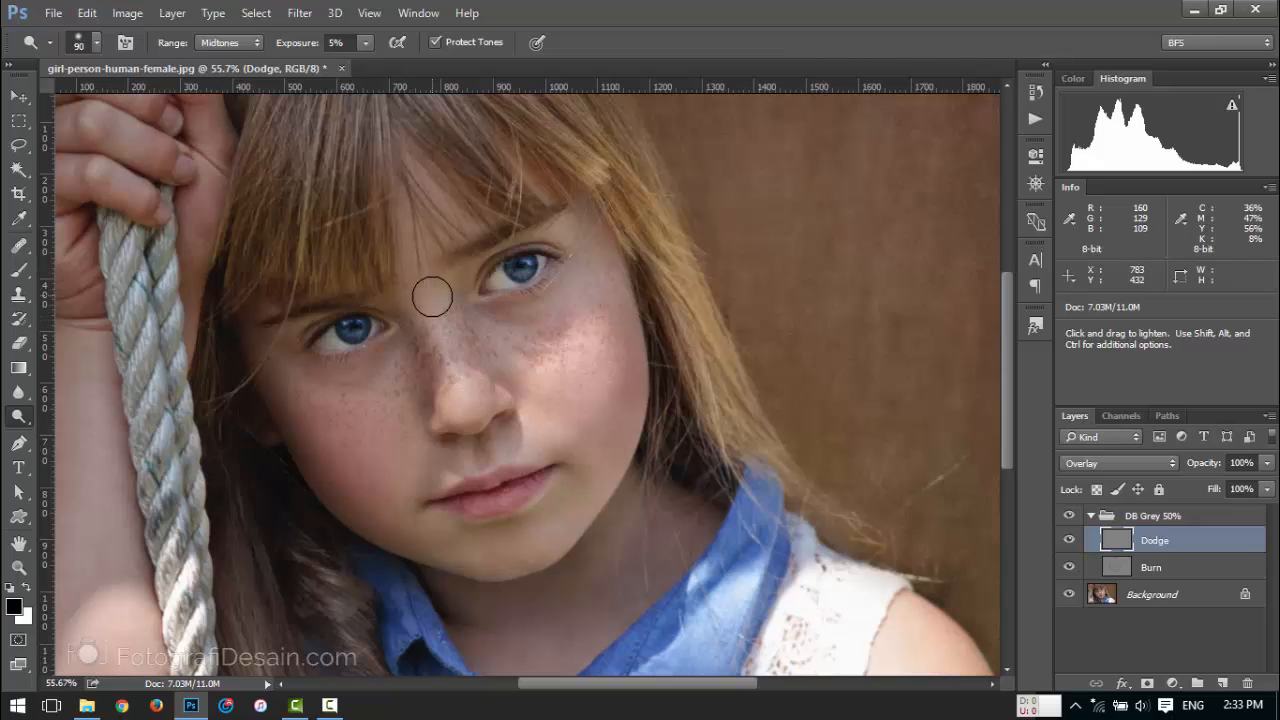
{"action": "left_click", "coordinate": [430, 284]}
{"action": "left_click", "coordinate": [423, 290]}
{"action": "left_click", "coordinate": [523, 343]}
{"action": "key", "text": "bracketleft"}
{"action": "key", "text": "bracketleft"}
{"action": "key", "text": "bracketleft"}
{"action": "left_click", "coordinate": [558, 265]}
{"action": "left_click", "coordinate": [392, 354]}
{"action": "left_click", "coordinate": [399, 468]}
{"action": "left_click", "coordinate": [547, 355]}
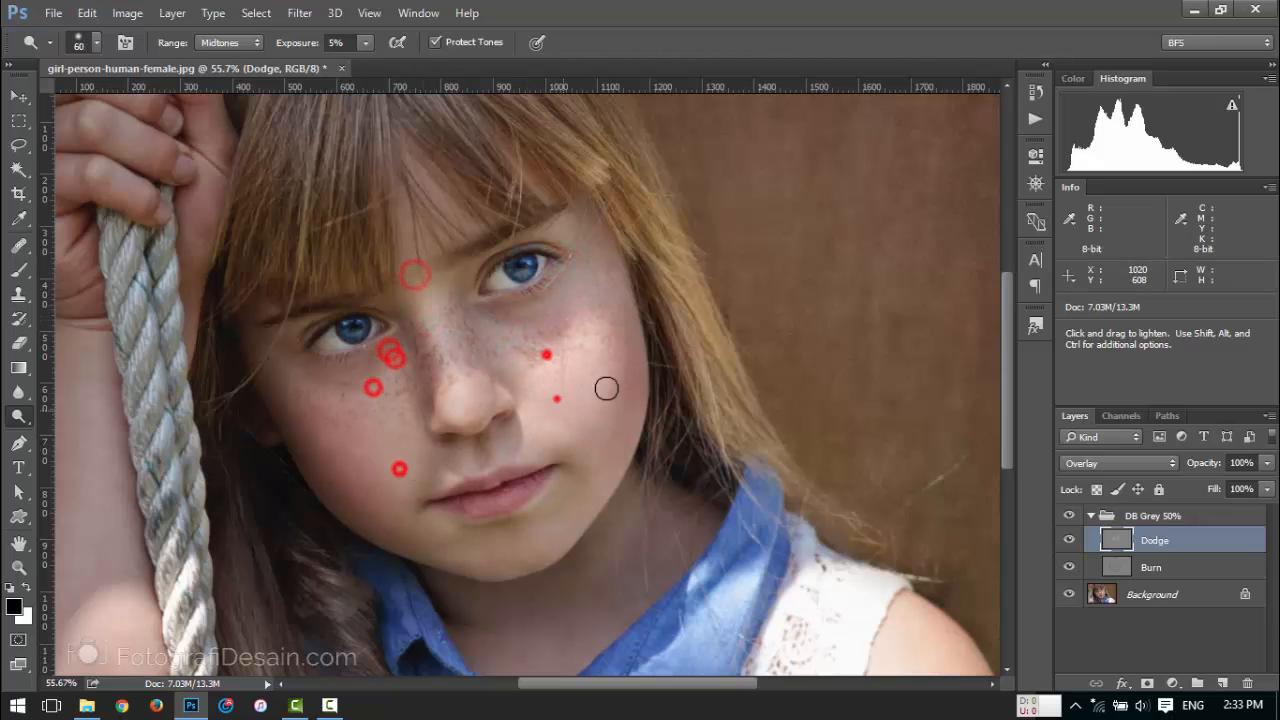
{"action": "left_click", "coordinate": [617, 366]}
{"action": "left_click", "coordinate": [577, 343]}
{"action": "left_click", "coordinate": [488, 206]}
{"action": "left_click", "coordinate": [448, 297]}
{"action": "left_click", "coordinate": [437, 335]}
{"action": "left_click", "coordinate": [360, 466]}
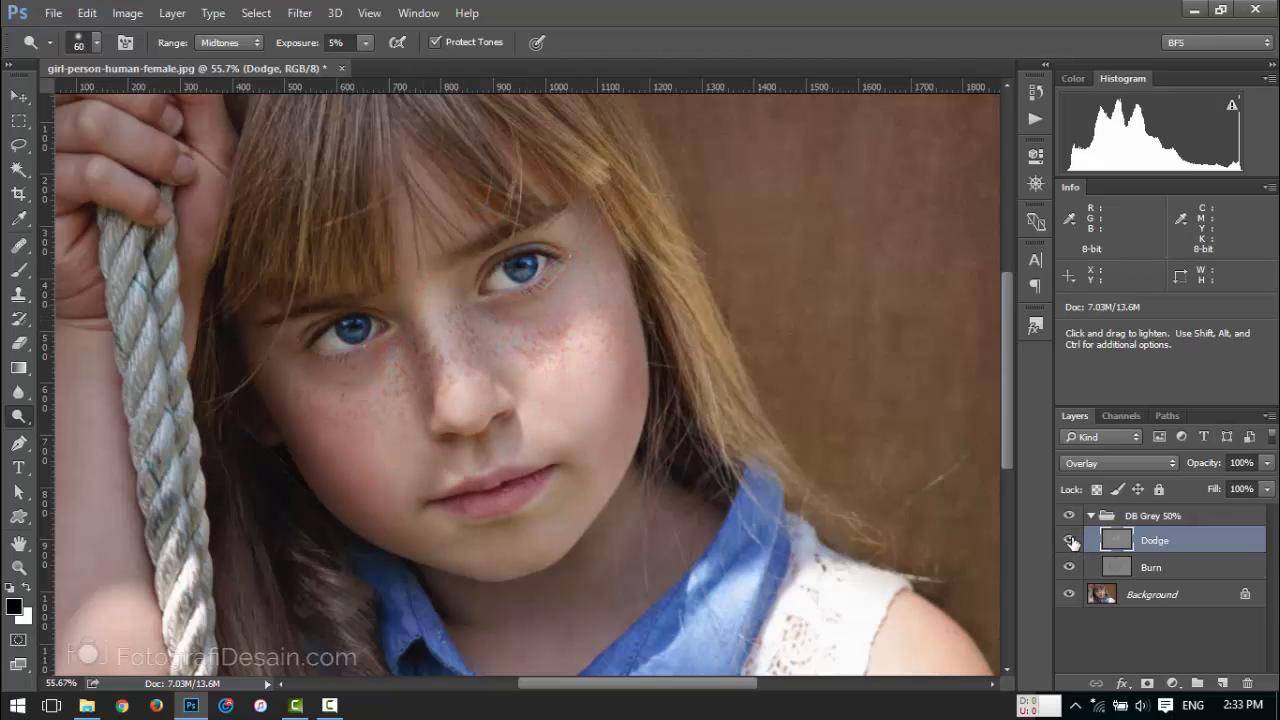
Toggle the Dodge layer's visibility to compare the face with and without the lightening.
{"action": "left_click", "coordinate": [1071, 541]}
{"action": "left_click", "coordinate": [1071, 541]}
{"action": "left_click", "coordinate": [1071, 541]}
{"action": "left_click", "coordinate": [1071, 541]}
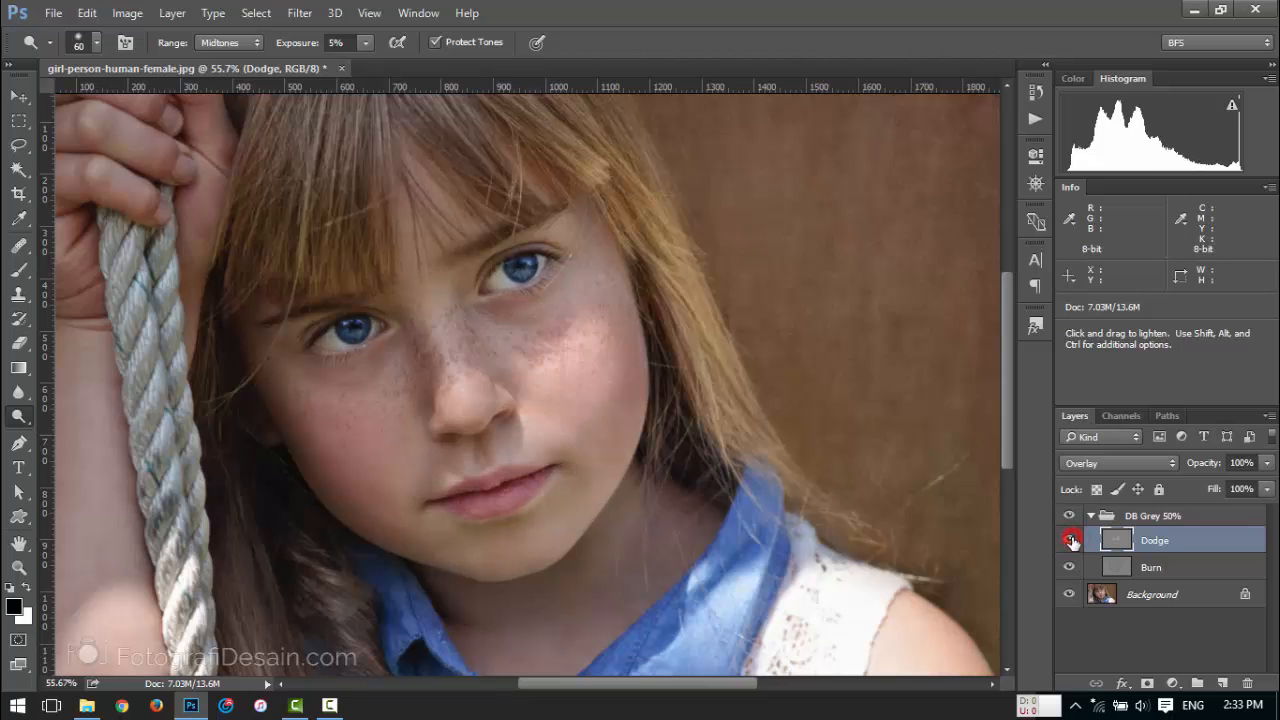
{"action": "left_click", "coordinate": [1071, 541]}
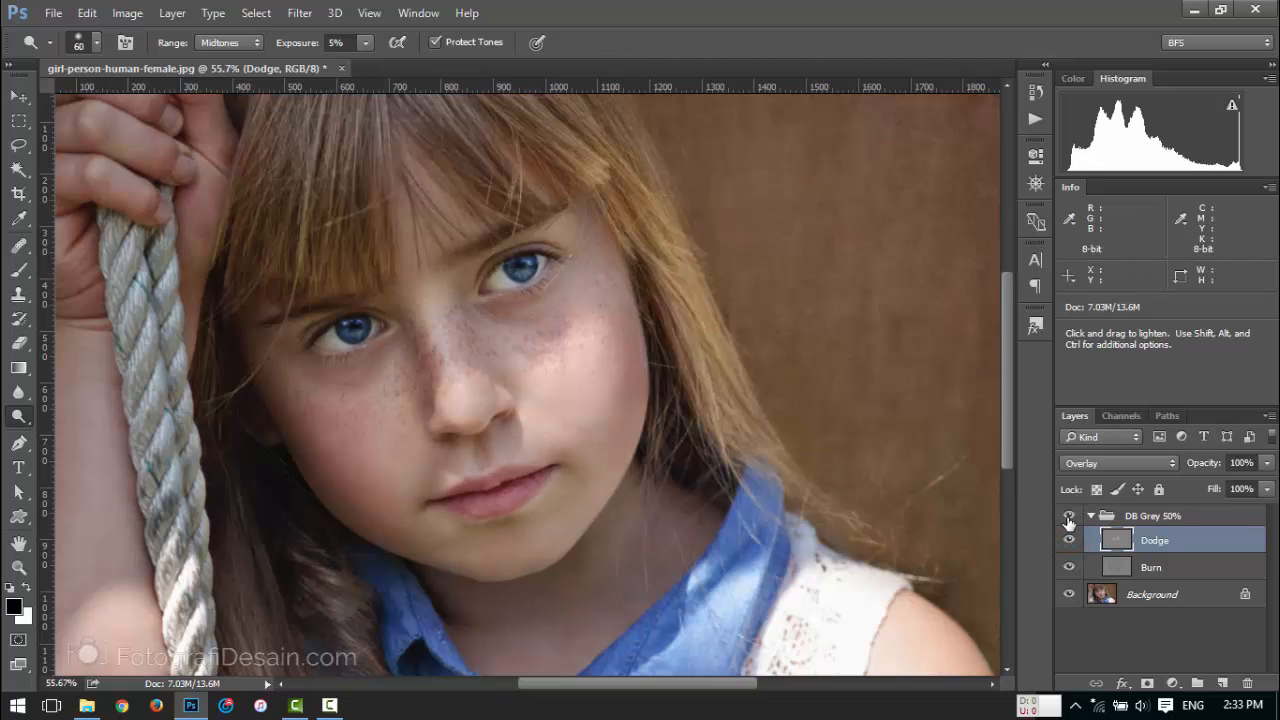
Toggle the whole DB Grey 50% group's visibility to compare the portrait before and after dodging and burning.
{"action": "left_click", "coordinate": [1068, 519]}
{"action": "left_click", "coordinate": [1068, 519]}
{"action": "left_click", "coordinate": [1068, 519]}
{"action": "left_click", "coordinate": [1068, 519]}
{"action": "left_click", "coordinate": [1068, 519]}
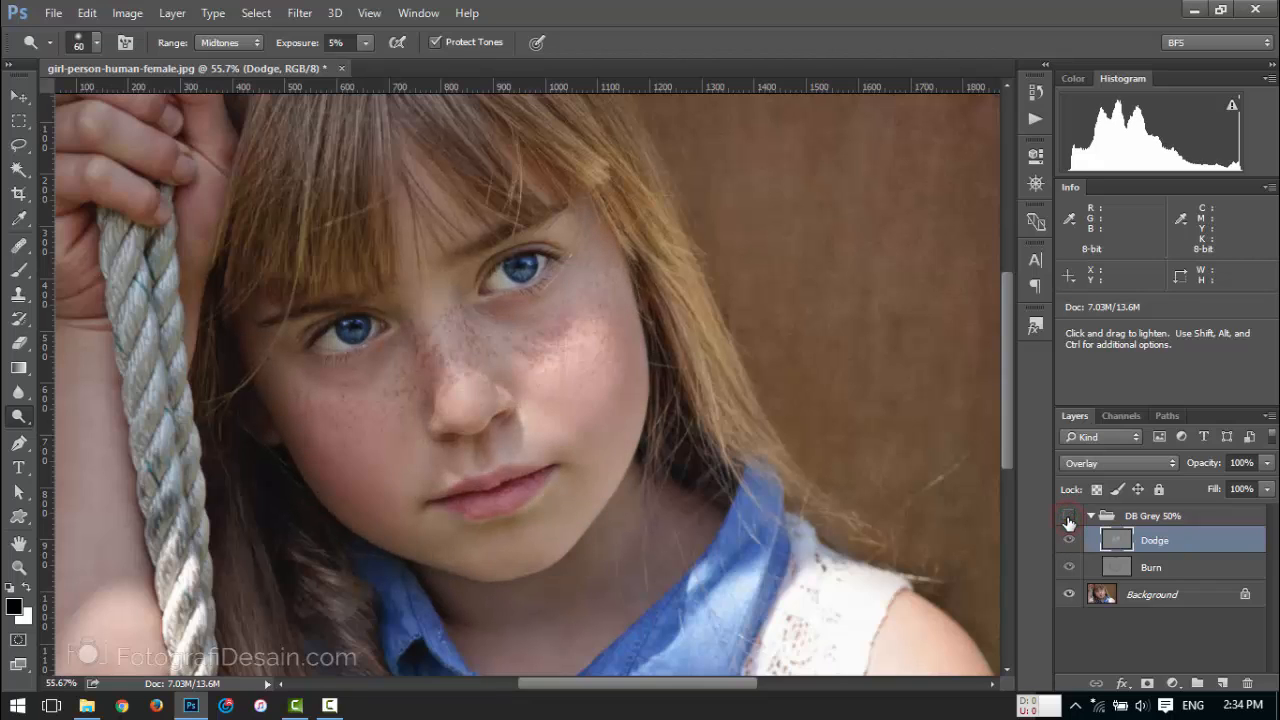
{"action": "left_click", "coordinate": [1068, 519]}
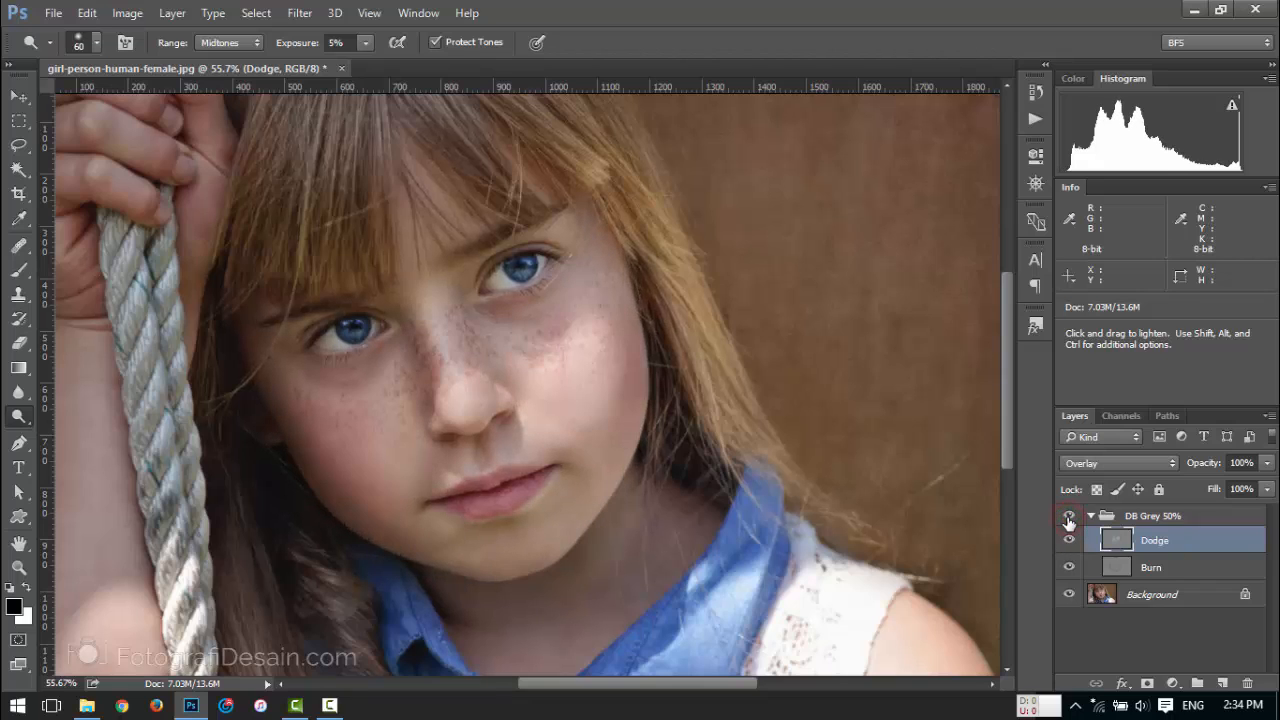
{"action": "left_click", "coordinate": [1118, 567]}
{"action": "left_click", "coordinate": [1121, 544]}
{"action": "left_click", "coordinate": [1120, 567]}
{"action": "left_click", "coordinate": [1123, 543]}
{"action": "left_click", "coordinate": [1116, 569]}
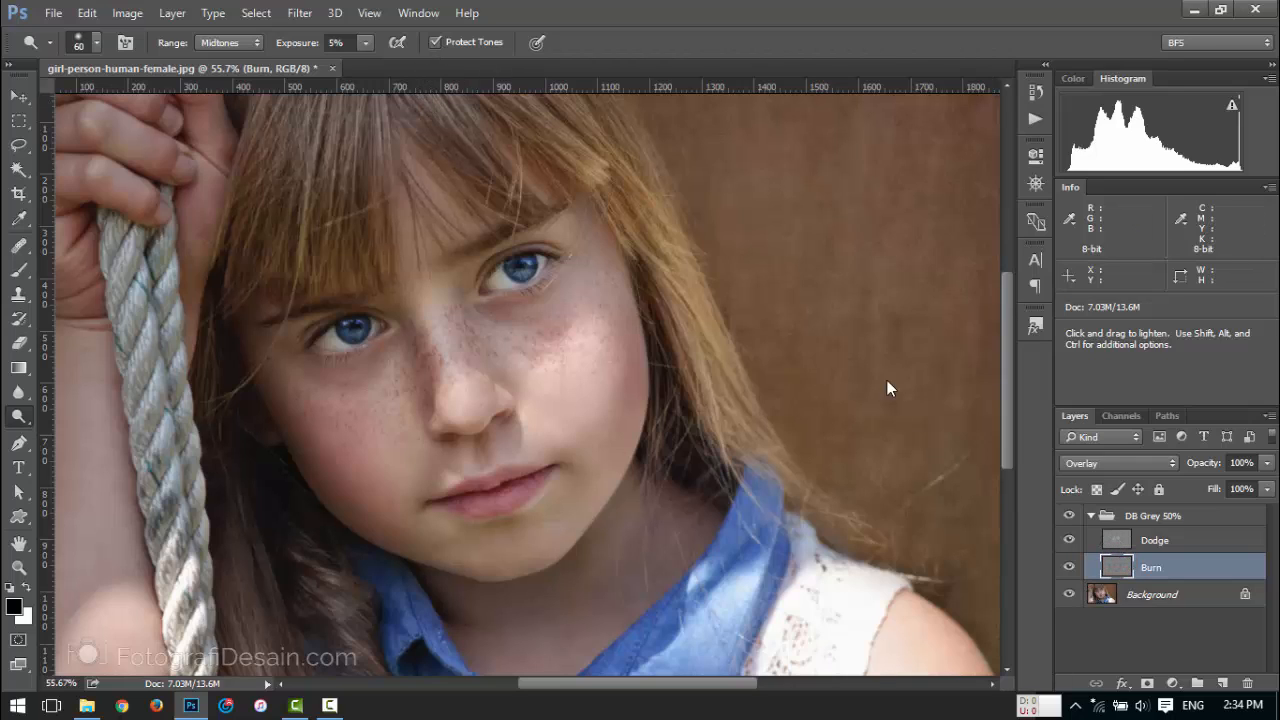
{"action": "left_click", "coordinate": [1128, 548]}
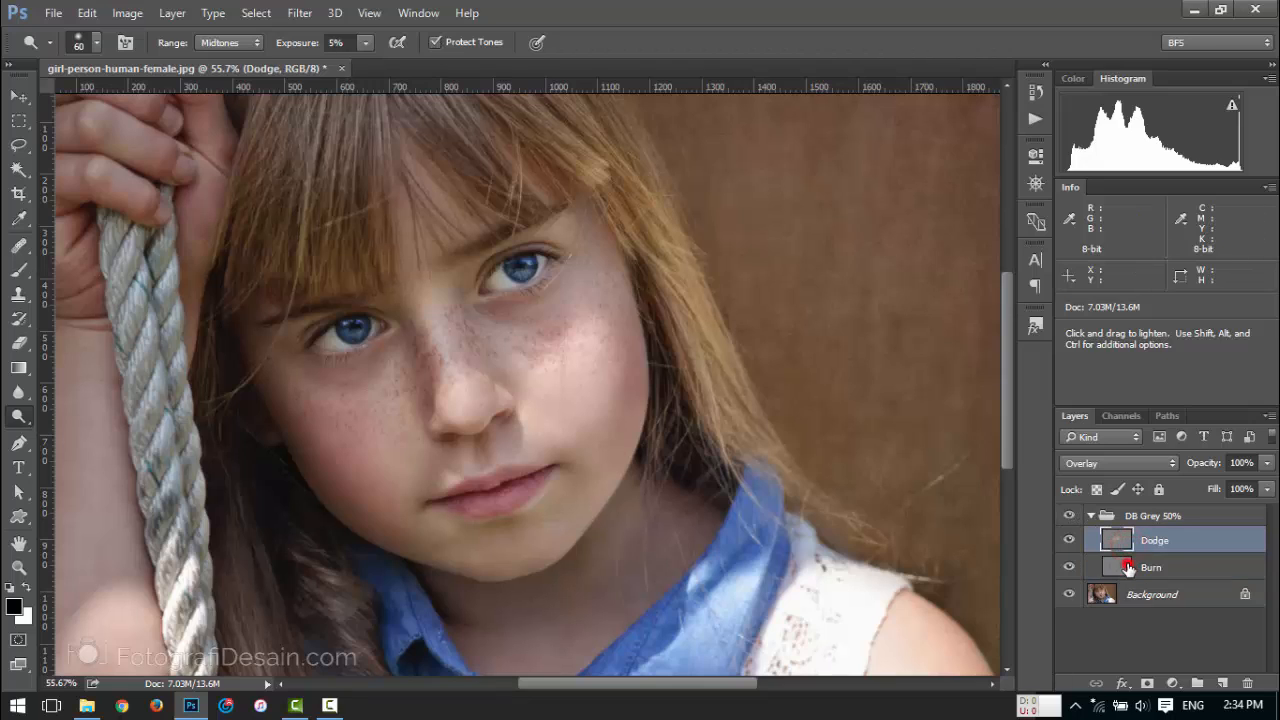
On the Burn layer, try dodging the sunlit cheek with exposure raised to 66% and brush size 150.
{"action": "left_click", "coordinate": [1122, 566]}
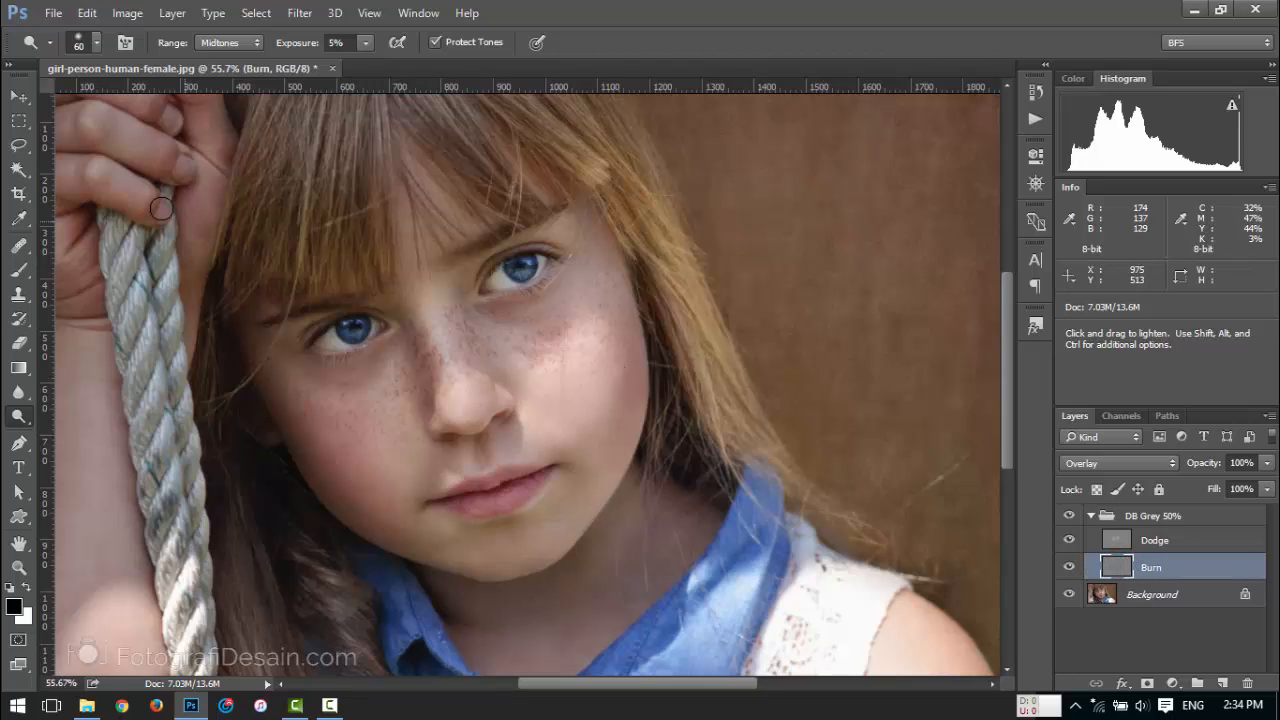
{"action": "left_click", "coordinate": [362, 43]}
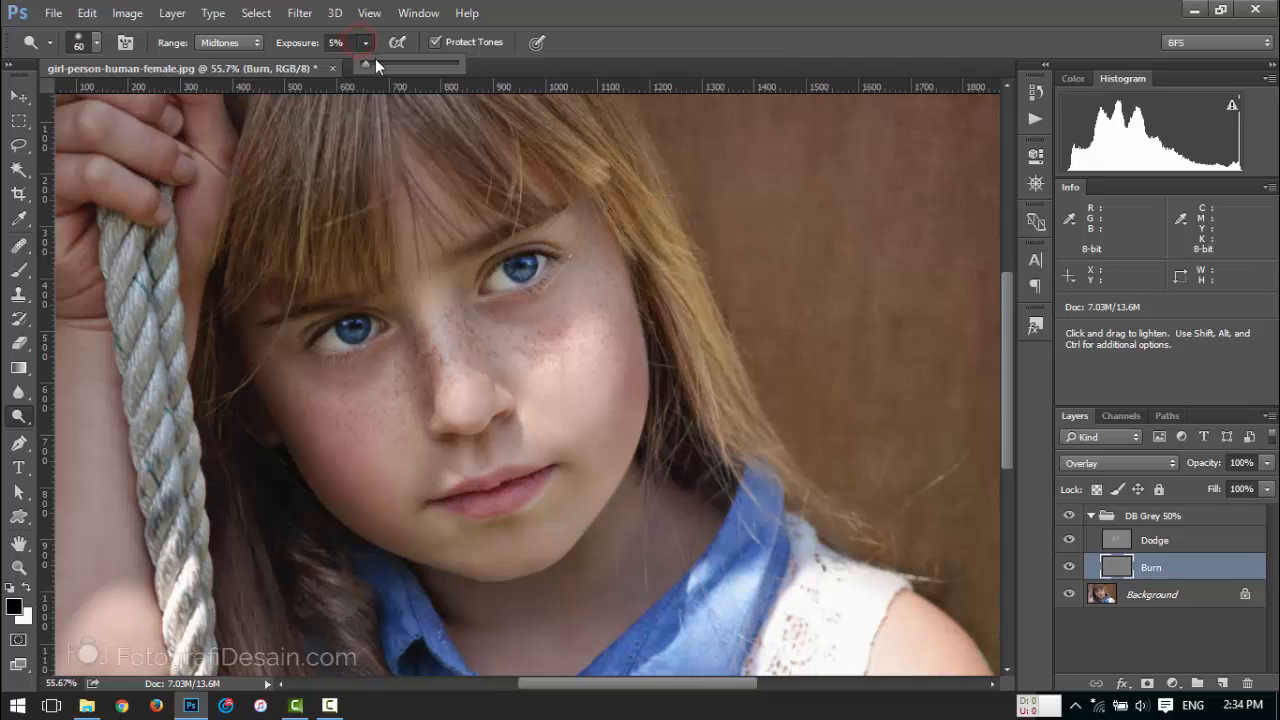
{"action": "left_click_drag", "start_coordinate": [364, 63], "coordinate": [422, 67]}
{"action": "left_click", "coordinate": [729, 50]}
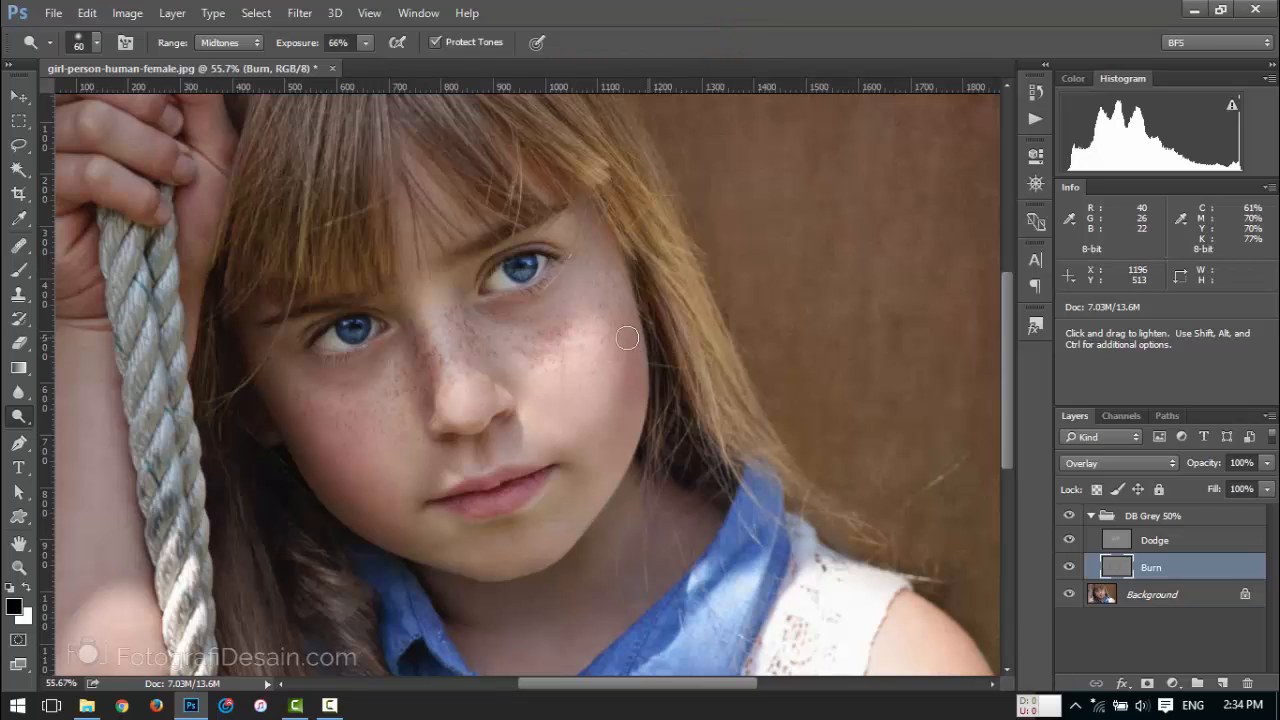
{"action": "key", "text": "]"}
{"action": "key", "text": "]"}
{"action": "key", "text": "]"}
{"action": "key", "text": "]"}
{"action": "key", "text": "]"}
{"action": "key", "text": "]"}
{"action": "mouse_move", "coordinate": [591, 318]}
{"action": "left_mouse_down"}
{"action": "mouse_move", "coordinate": [605, 382]}
{"action": "mouse_move", "coordinate": [594, 354]}
{"action": "left_mouse_up"}
Switch to the Burn tool, enlarge its brush to 175 and darken the sunlit cheek at 3% exposure.
{"action": "left_click_drag", "start_coordinate": [18, 411], "coordinate": [43, 428]}
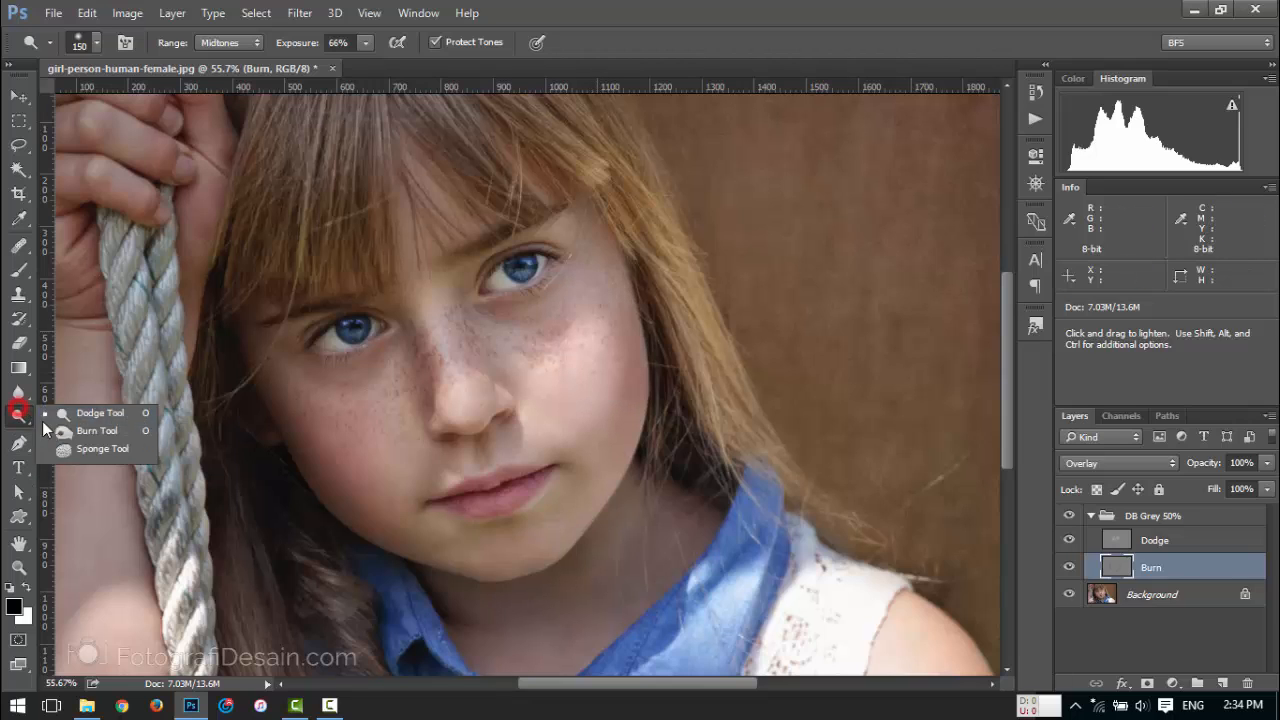
{"action": "left_click", "coordinate": [97, 430]}
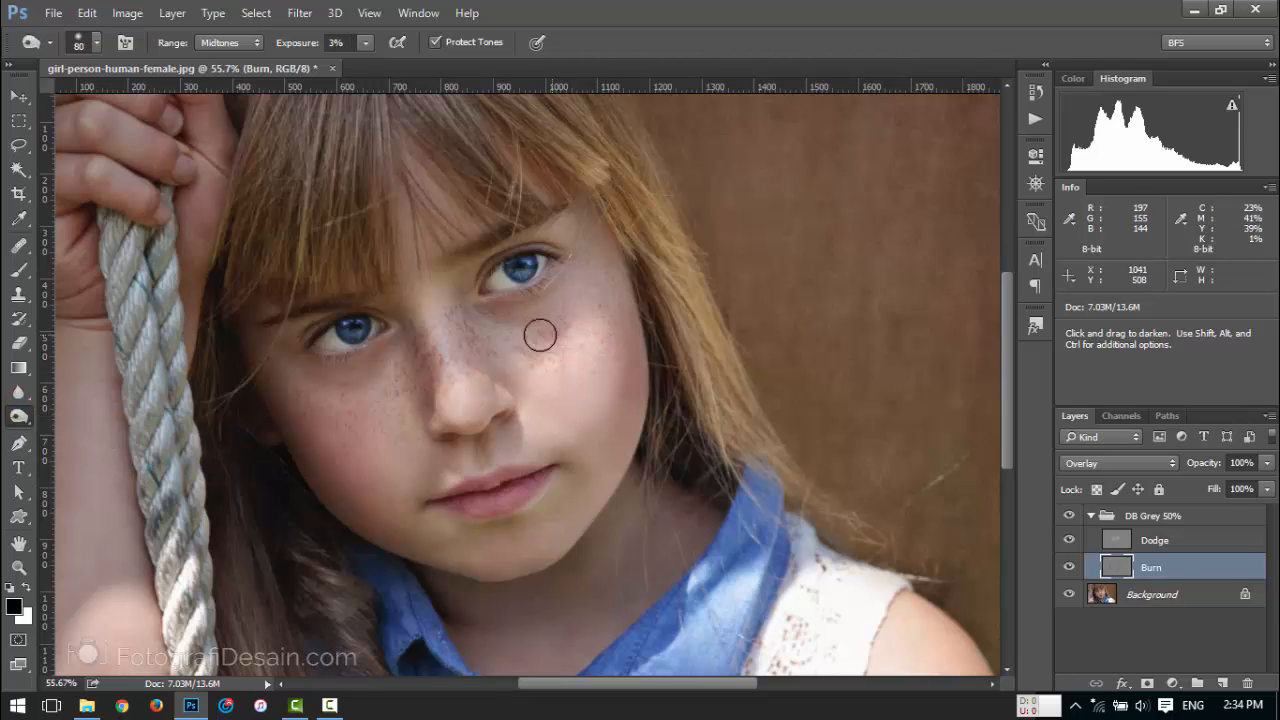
{"action": "key", "text": "]"}
{"action": "key", "text": "]"}
{"action": "key", "text": "]"}
{"action": "key", "text": "]"}
{"action": "key", "text": "]"}
{"action": "mouse_move", "coordinate": [583, 288]}
{"action": "left_mouse_down"}
{"action": "mouse_move", "coordinate": [609, 331]}
{"action": "mouse_move", "coordinate": [581, 396]}
{"action": "mouse_move", "coordinate": [580, 303]}
{"action": "left_mouse_up"}
Raise the Burn exposure to 75% and heavily darken the sunlit cheek on the Burn layer.
{"action": "left_click", "coordinate": [366, 43]}
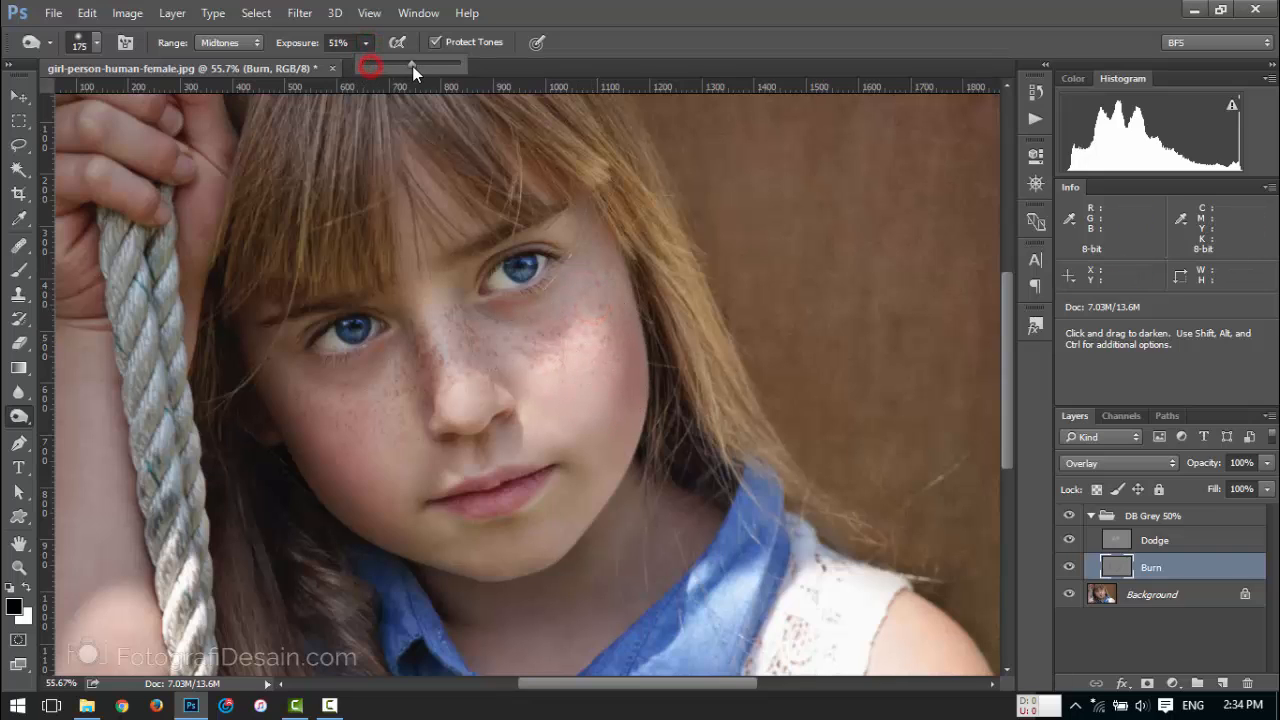
{"action": "left_click", "coordinate": [686, 54]}
{"action": "mouse_move", "coordinate": [577, 294]}
{"action": "left_mouse_down"}
{"action": "mouse_move", "coordinate": [614, 374]}
{"action": "mouse_move", "coordinate": [592, 307]}
{"action": "left_mouse_up"}
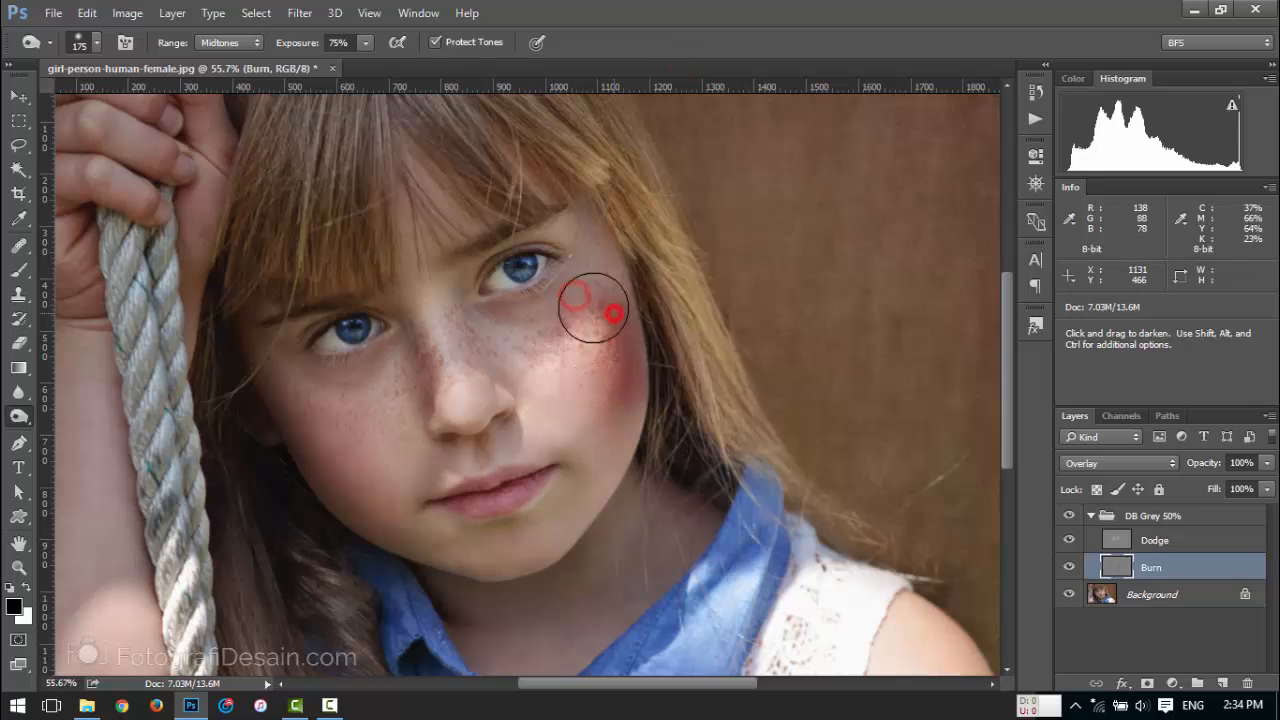
{"action": "mouse_move", "coordinate": [575, 350]}
{"action": "left_mouse_down"}
{"action": "mouse_move", "coordinate": [586, 427]}
{"action": "mouse_move", "coordinate": [583, 317]}
{"action": "mouse_move", "coordinate": [607, 438]}
{"action": "mouse_move", "coordinate": [602, 302]}
{"action": "mouse_move", "coordinate": [585, 423]}
{"action": "mouse_move", "coordinate": [577, 291]}
{"action": "left_mouse_up"}
Examine the heavily burned cheek's color and texture up close and within the whole portrait.
{"action": "scroll", "coordinate": [609, 400], "scroll_direction": "up", "scroll_amount": 3}
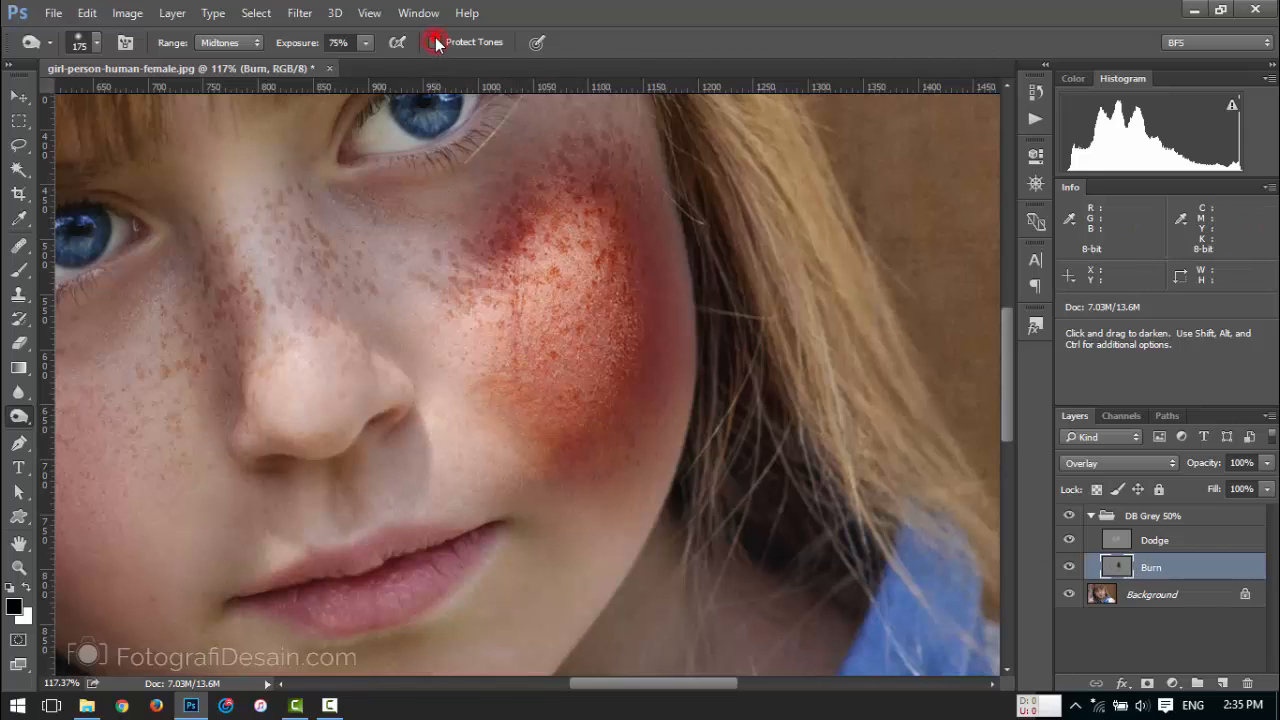
{"action": "scroll", "coordinate": [600, 300], "scroll_direction": "down", "scroll_amount": 3}
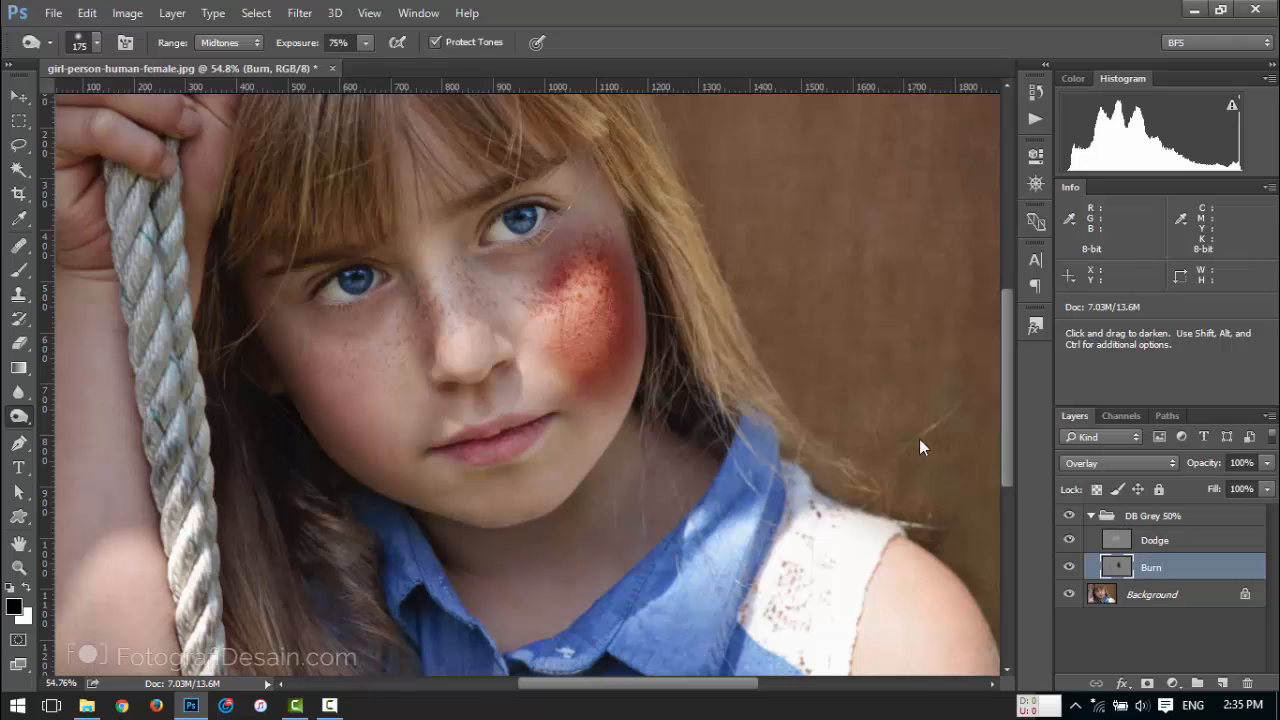
{"action": "scroll", "coordinate": [572, 310], "scroll_direction": "up", "scroll_amount": 2}
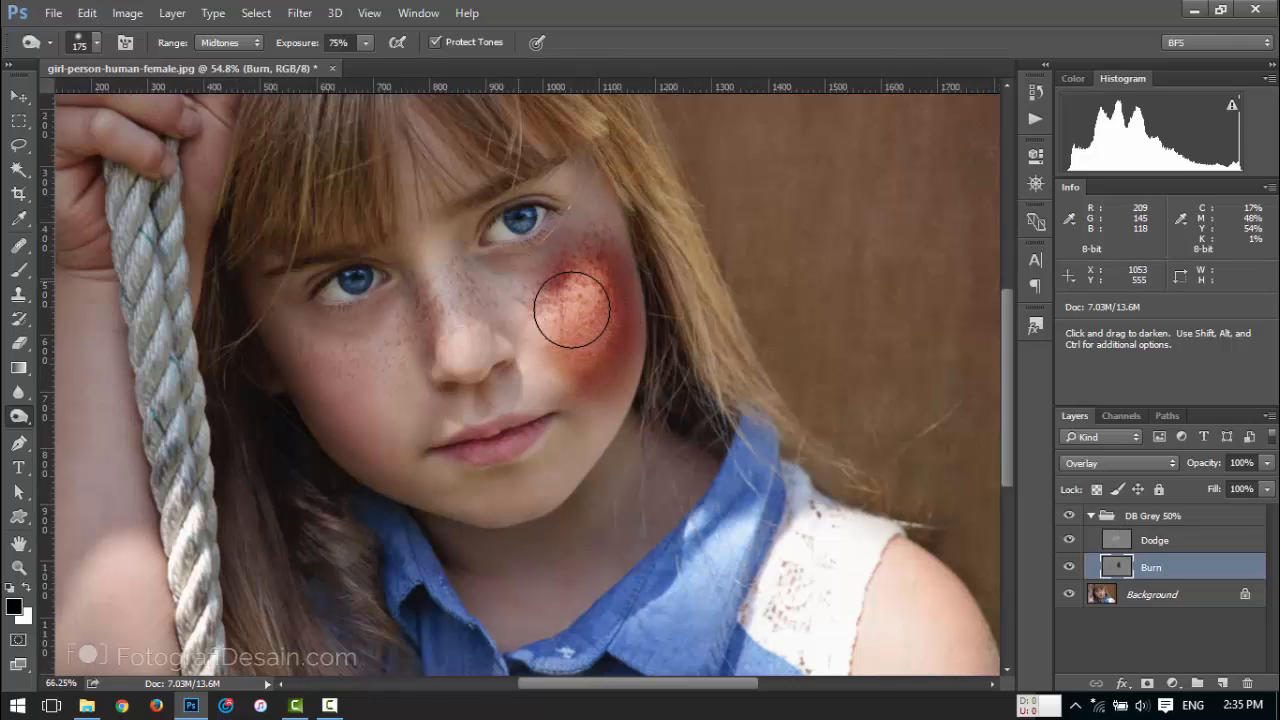
{"action": "scroll", "coordinate": [572, 310], "scroll_direction": "up", "scroll_amount": 1}
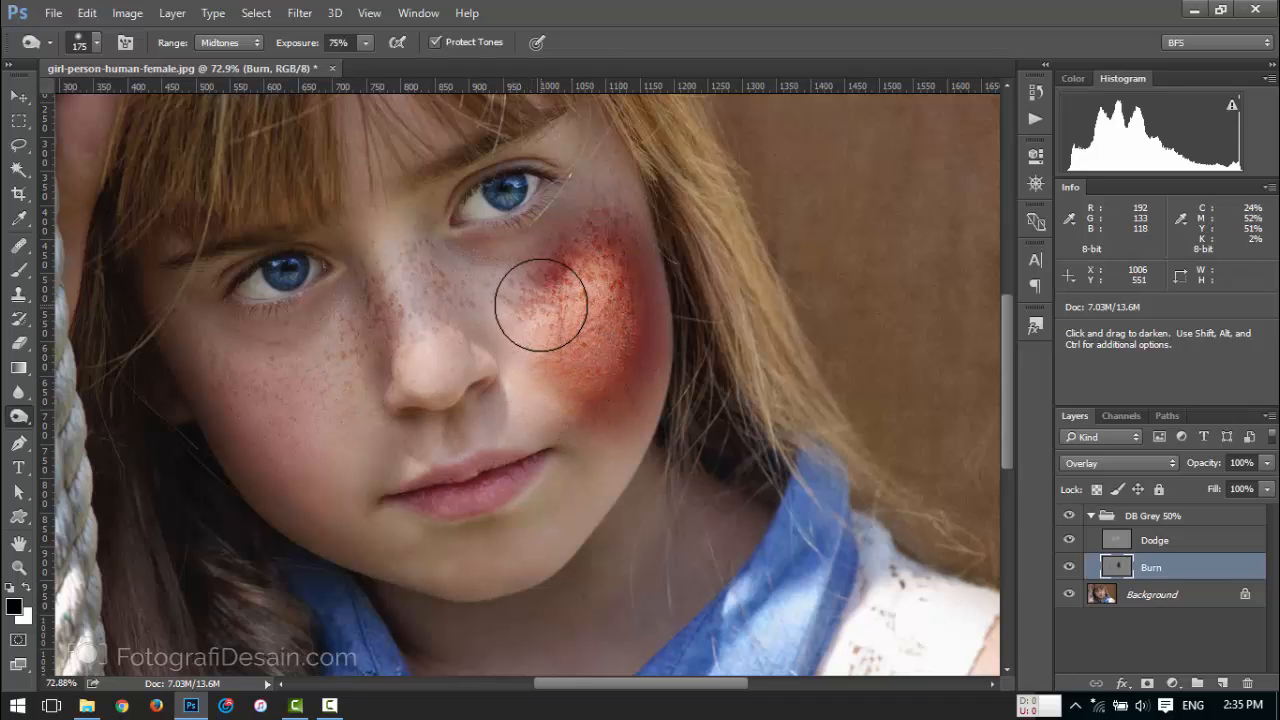
{"action": "scroll", "coordinate": [540, 305], "scroll_direction": "down", "scroll_amount": 7}
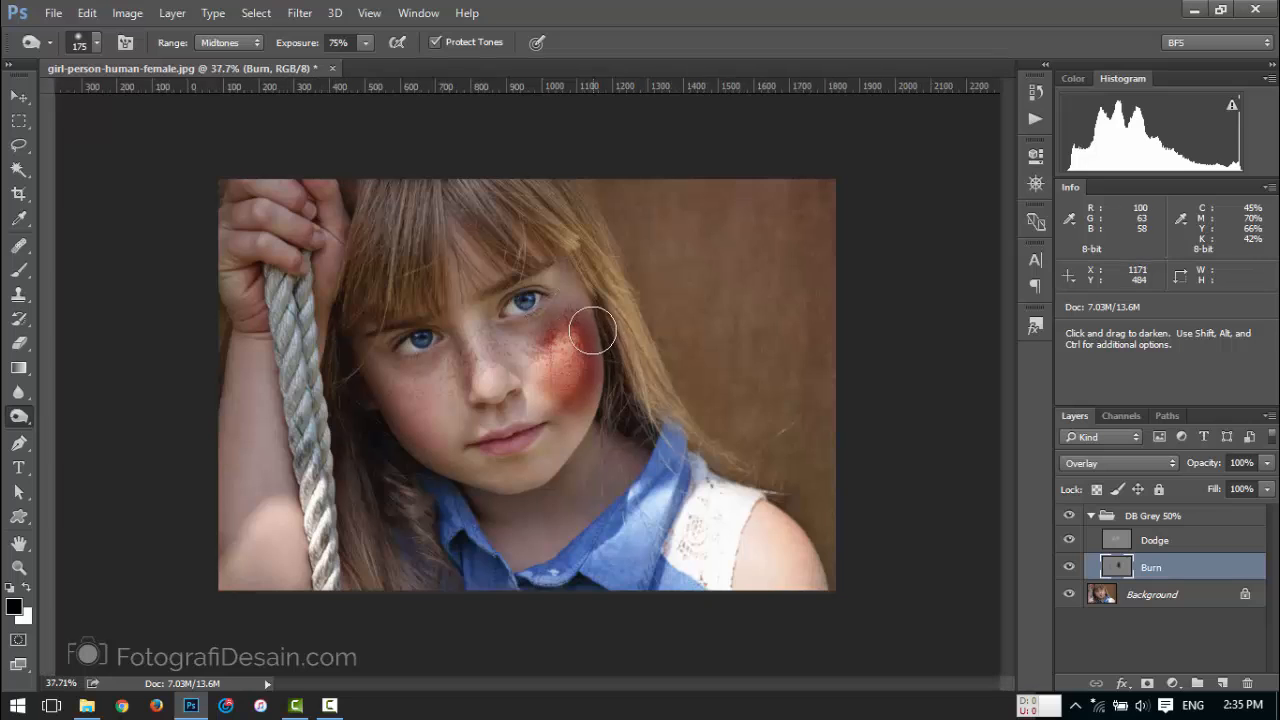
{"action": "scroll", "coordinate": [593, 331], "scroll_direction": "up", "scroll_amount": 3}
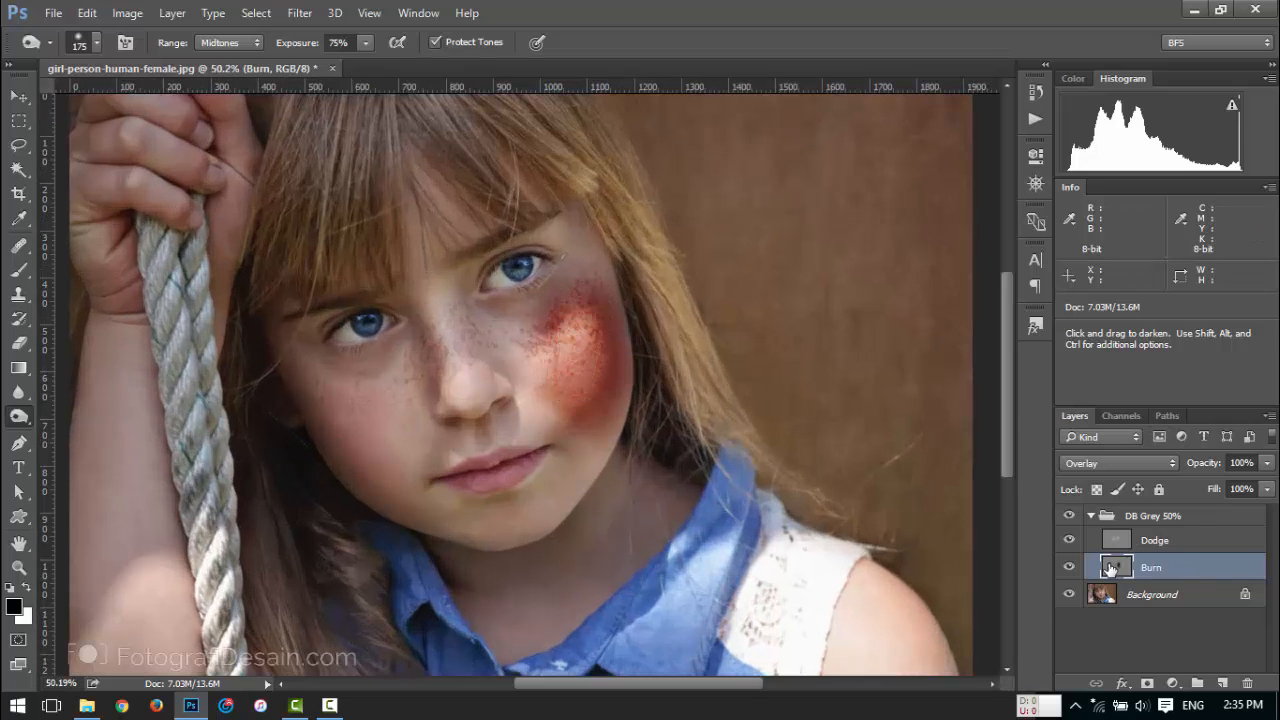
Roll the document history back to an earlier Dodge Tool state, undoing the heavy test strokes on the cheek.
{"action": "left_click", "coordinate": [1032, 93]}
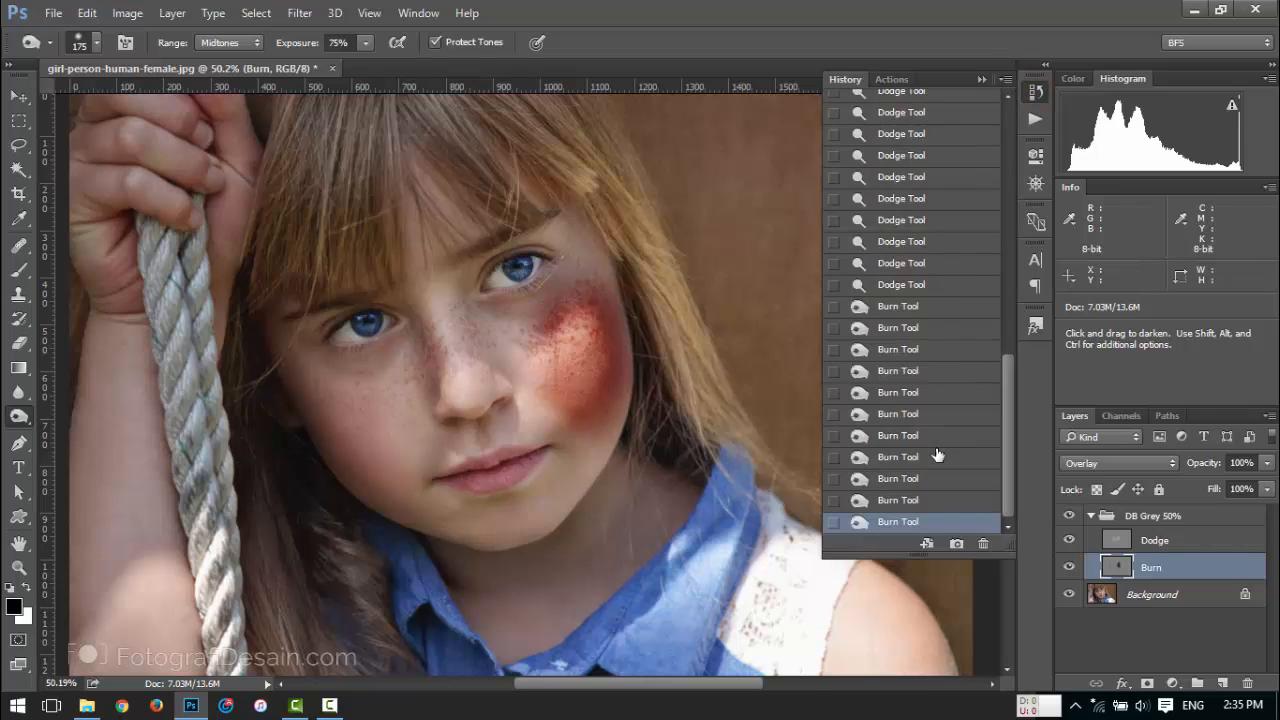
{"action": "left_click", "coordinate": [920, 478]}
{"action": "left_click", "coordinate": [915, 392]}
{"action": "left_click", "coordinate": [918, 328]}
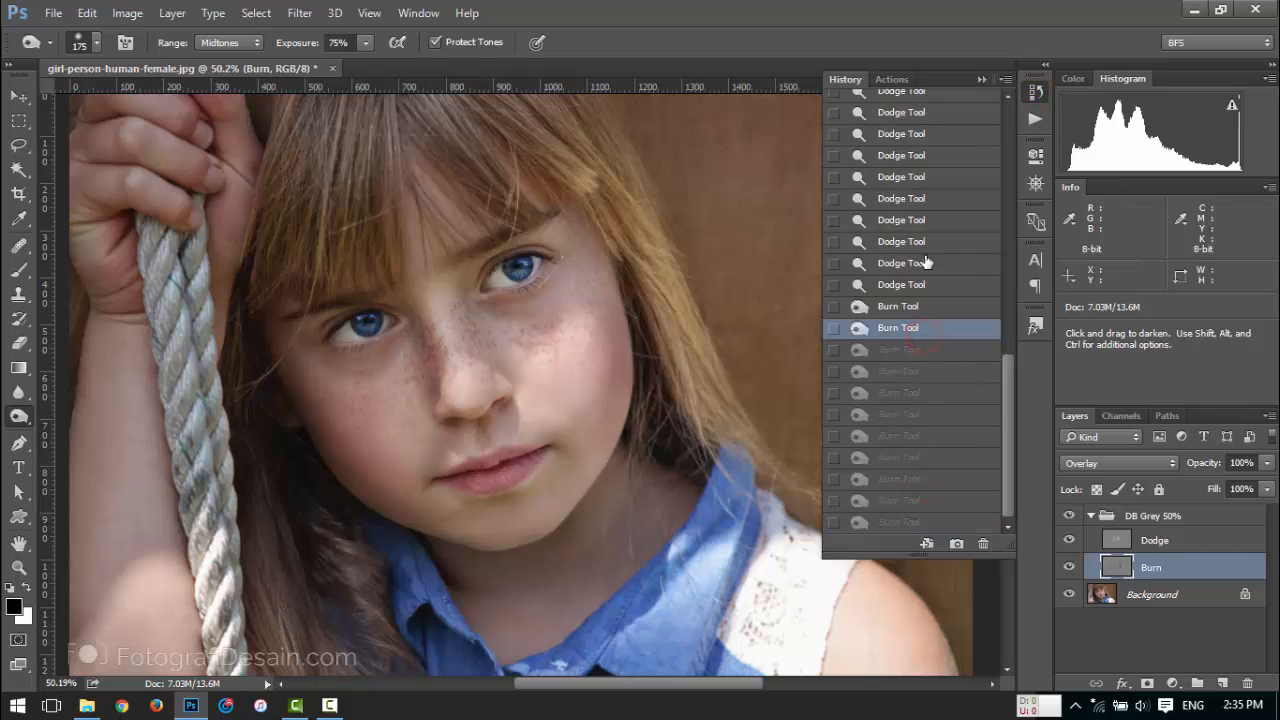
{"action": "left_click", "coordinate": [925, 262]}
{"action": "left_click", "coordinate": [933, 198]}
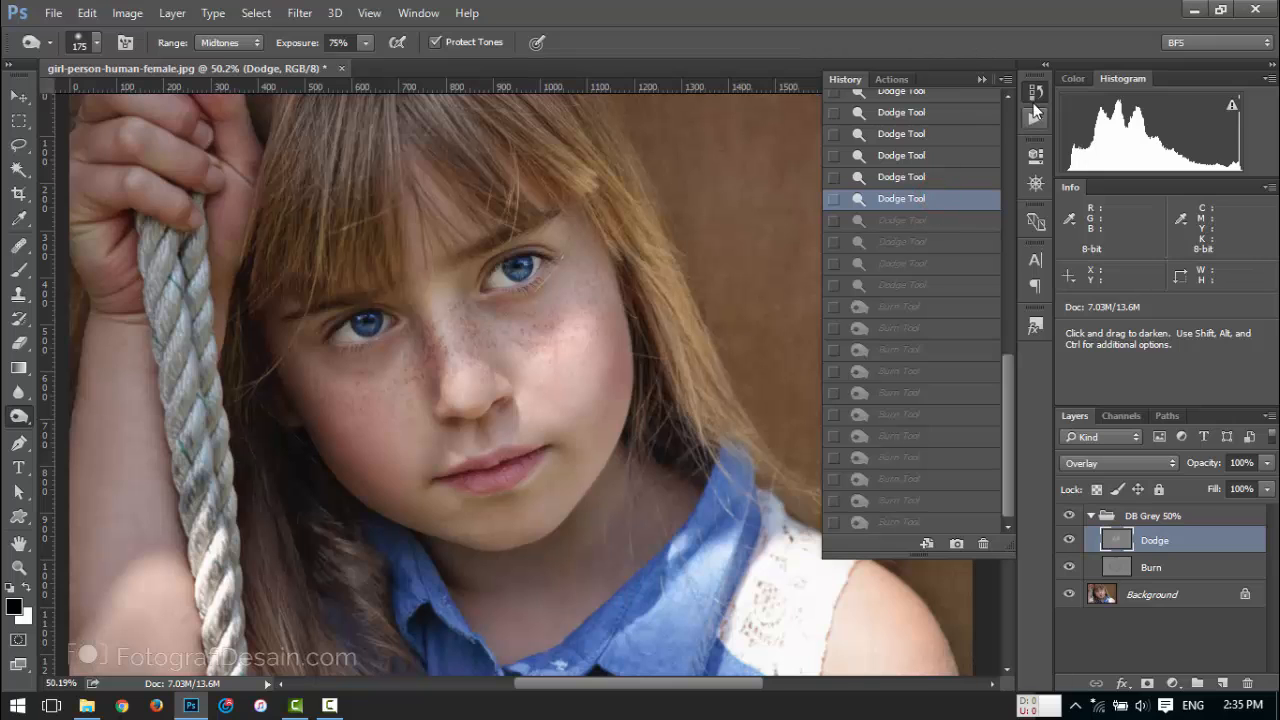
{"action": "left_click", "coordinate": [1032, 93]}
Collapse the DB Grey 50% group and hide it.
{"action": "scroll", "coordinate": [800, 385], "scroll_direction": "down", "scroll_amount": 2}
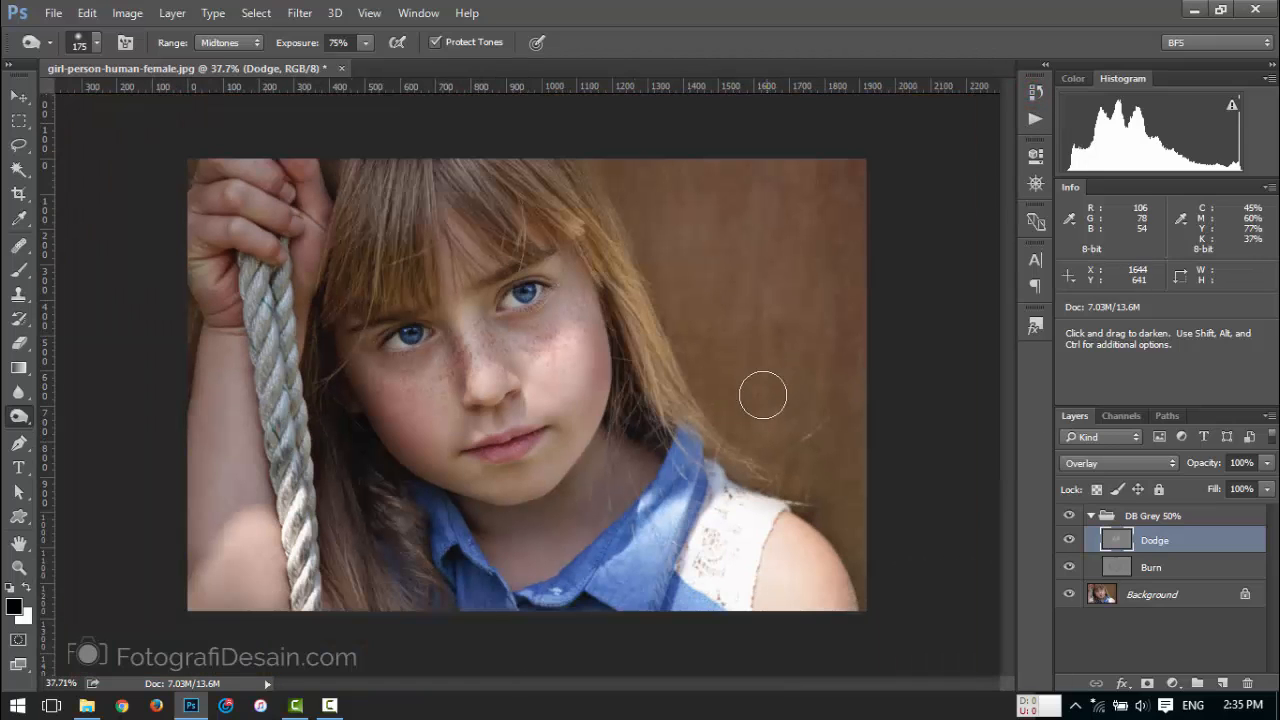
{"action": "left_click", "coordinate": [1070, 515]}
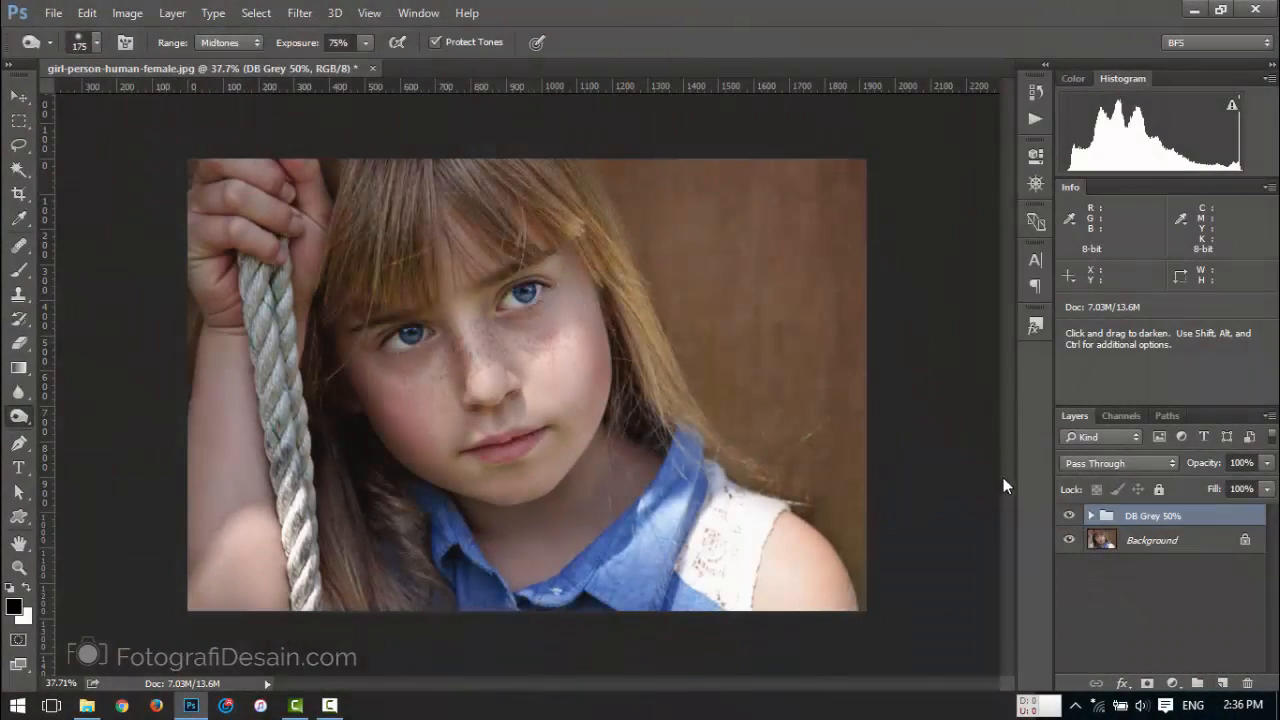
{"action": "left_click", "coordinate": [1069, 516]}
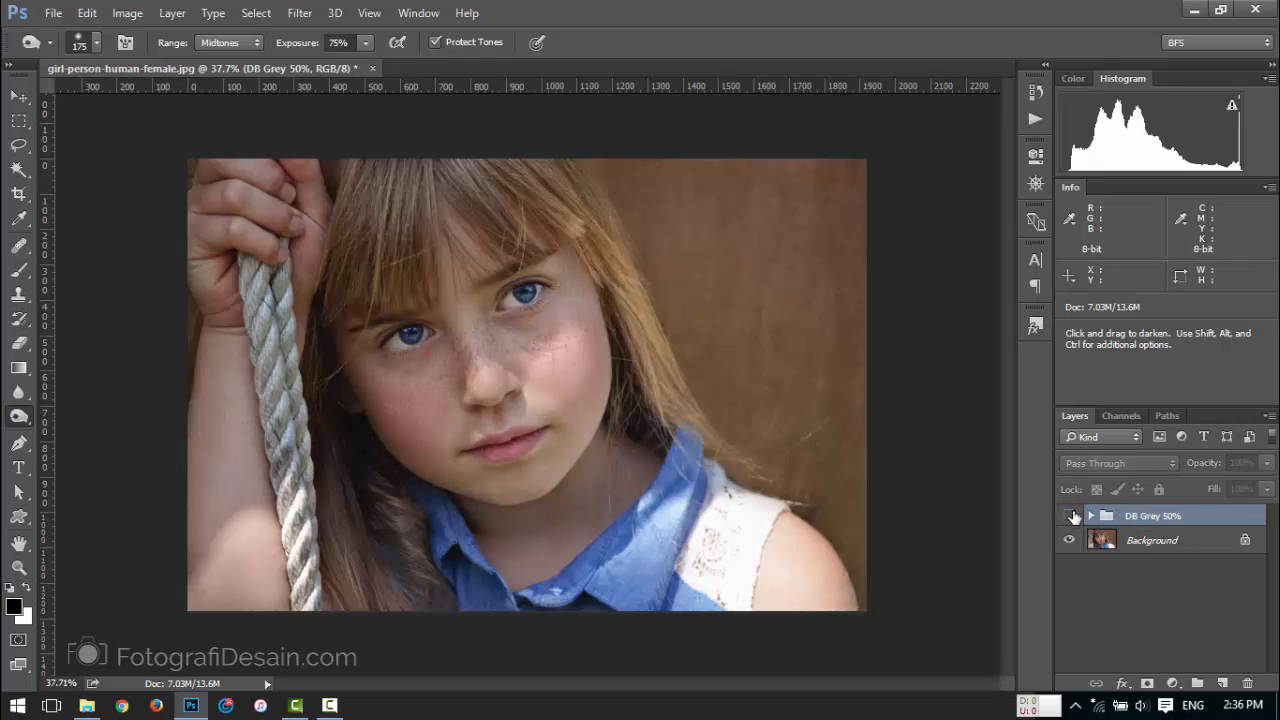
Add a Curves adjustment layer above the Background and lower its RGB midtone point to input 128, output 87.
{"action": "left_click", "coordinate": [1152, 541]}
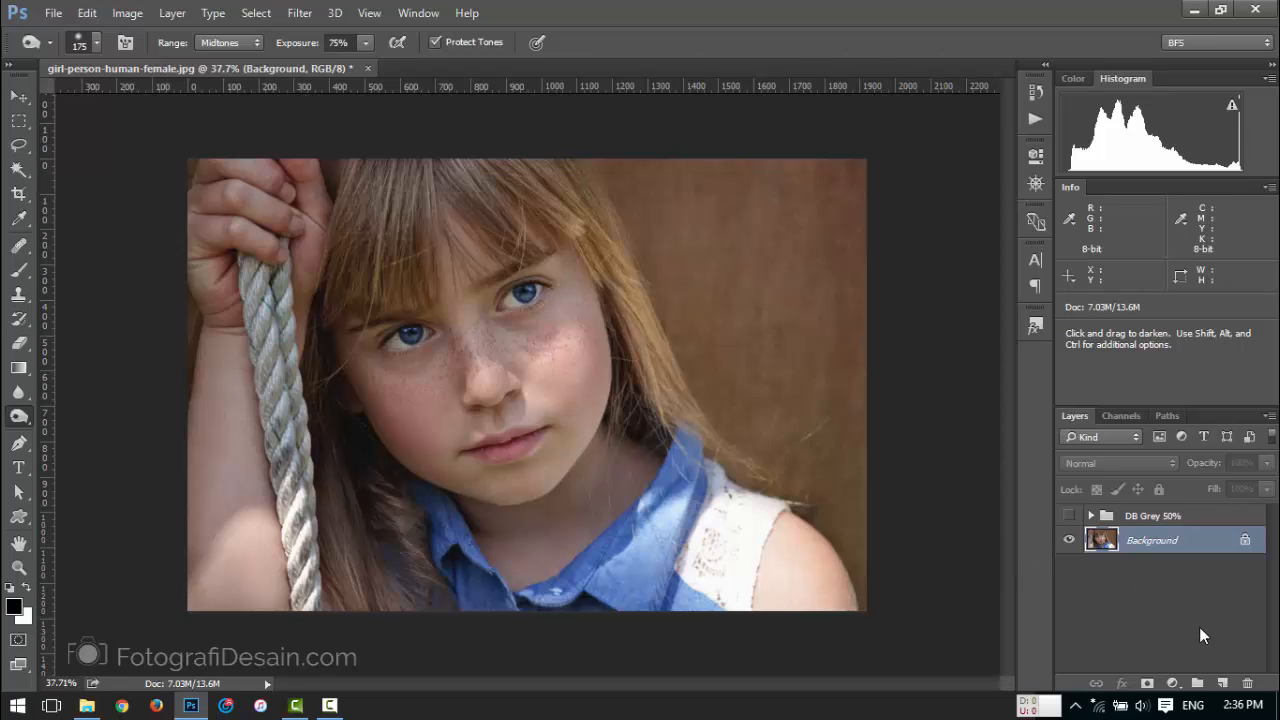
{"action": "left_click", "coordinate": [1173, 684]}
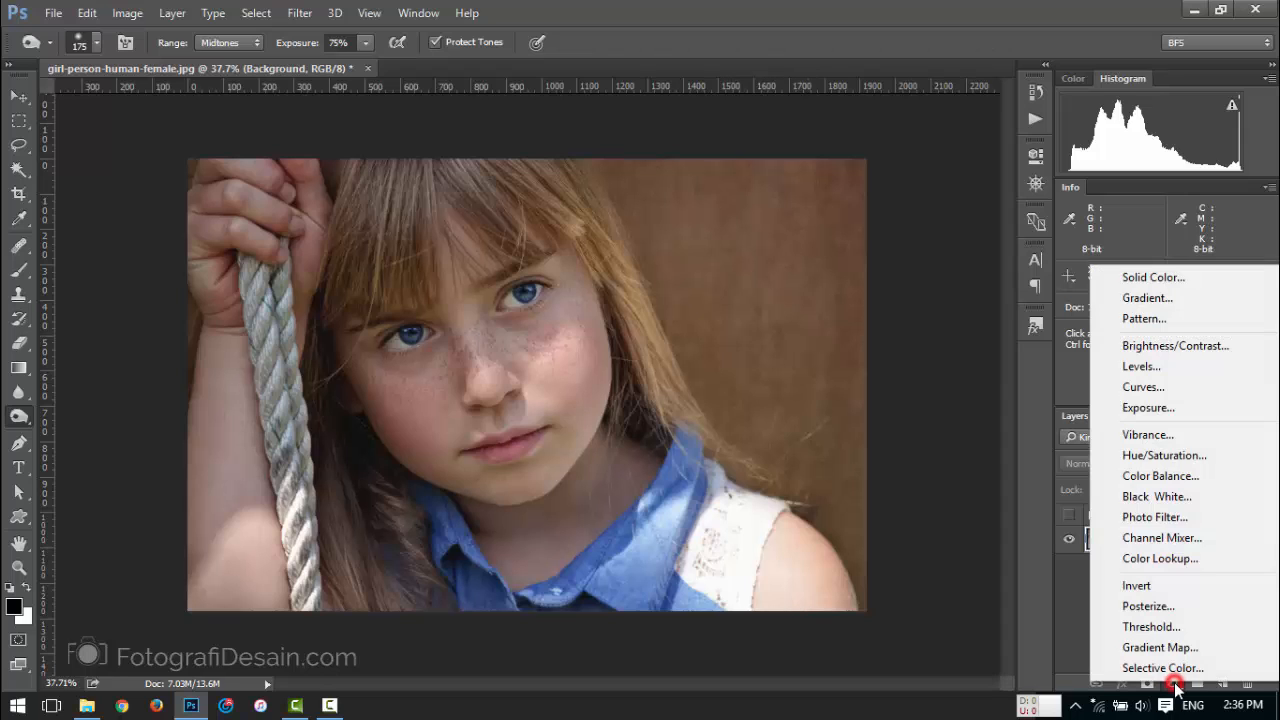
{"action": "left_click", "coordinate": [1182, 390]}
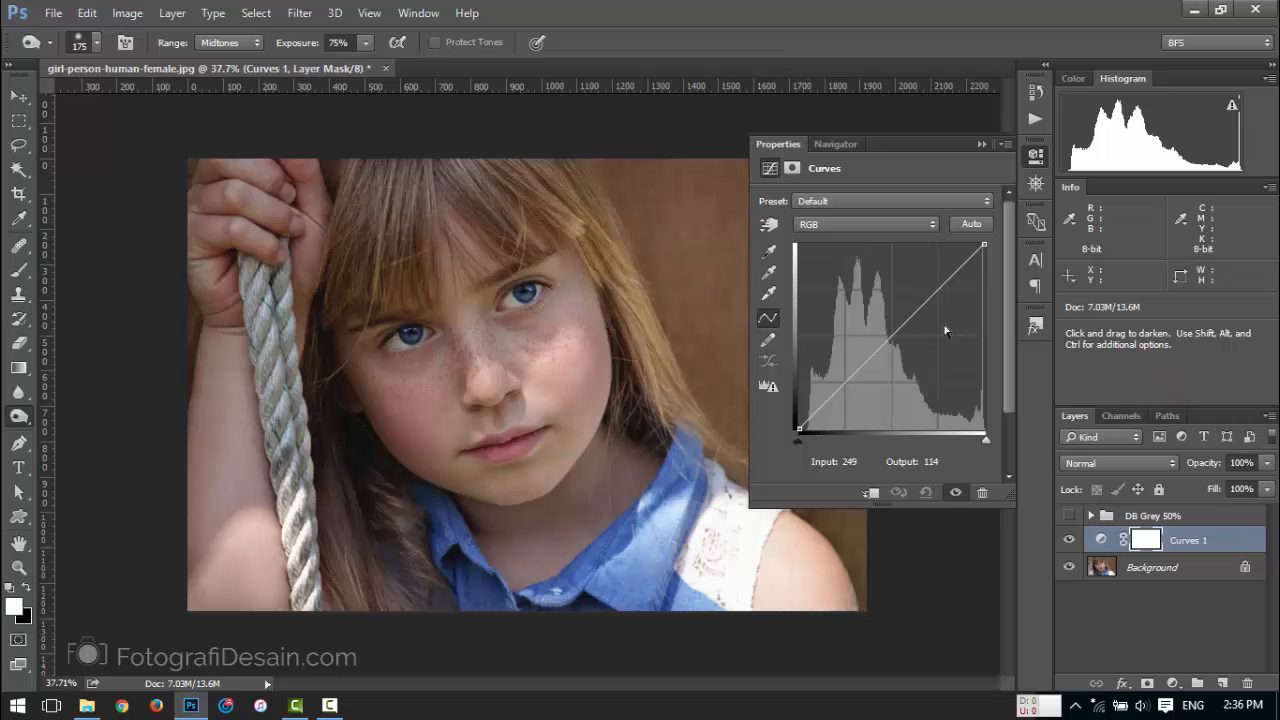
{"action": "left_click_drag", "start_coordinate": [892, 333], "coordinate": [892, 365]}
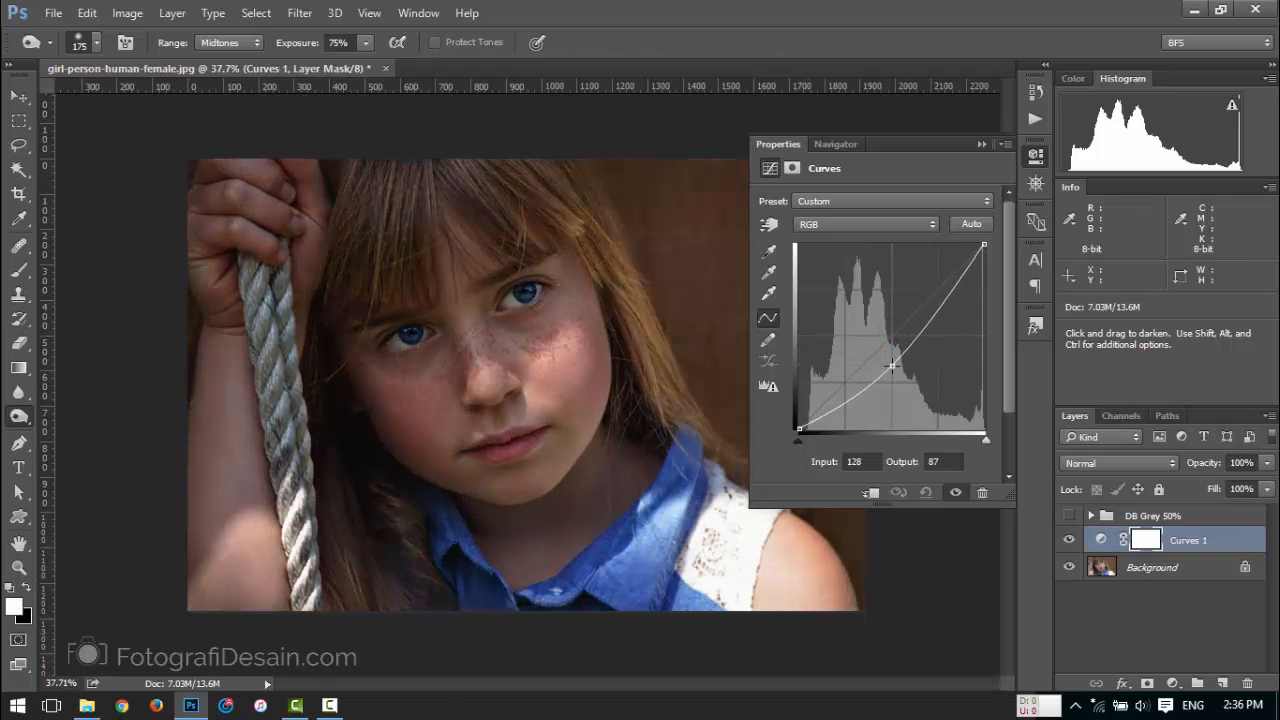
Compare the portrait's brightness and color with the darkening Curves layer hidden and shown.
{"action": "left_click", "coordinate": [1066, 539]}
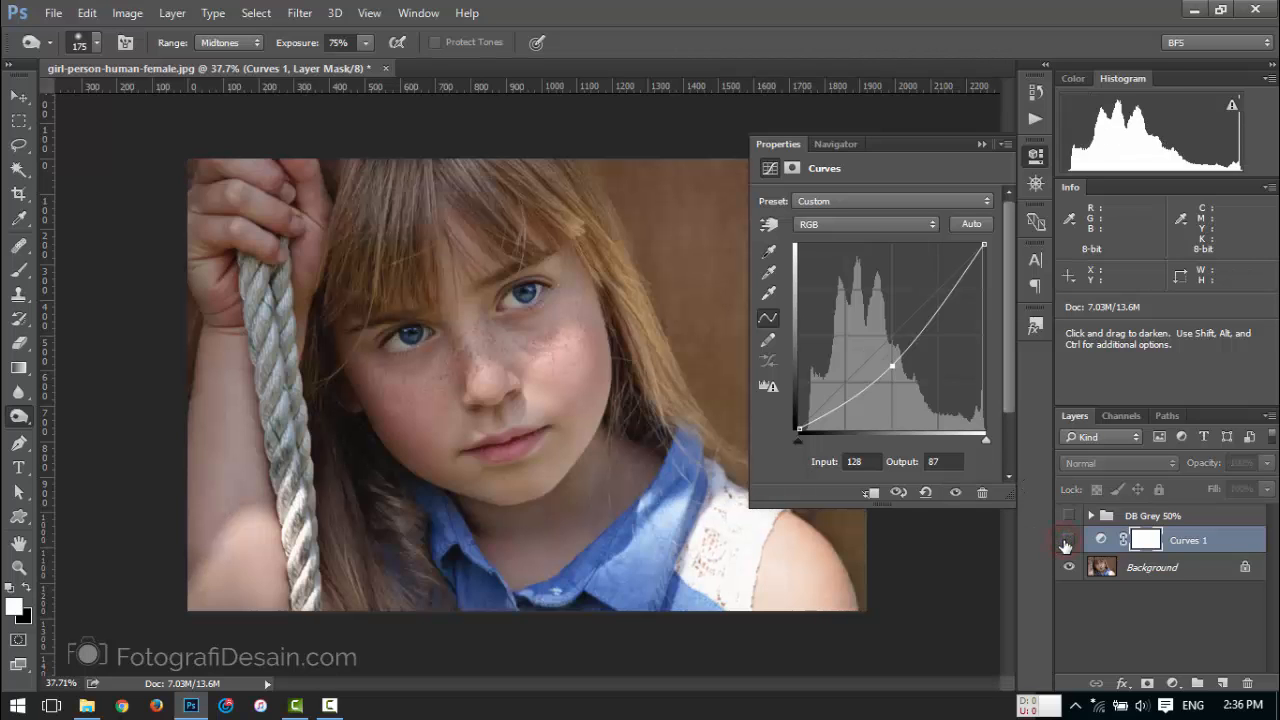
{"action": "left_click", "coordinate": [1066, 540]}
{"action": "left_click", "coordinate": [1066, 541]}
{"action": "left_click", "coordinate": [1066, 541]}
{"action": "left_click", "coordinate": [1066, 541]}
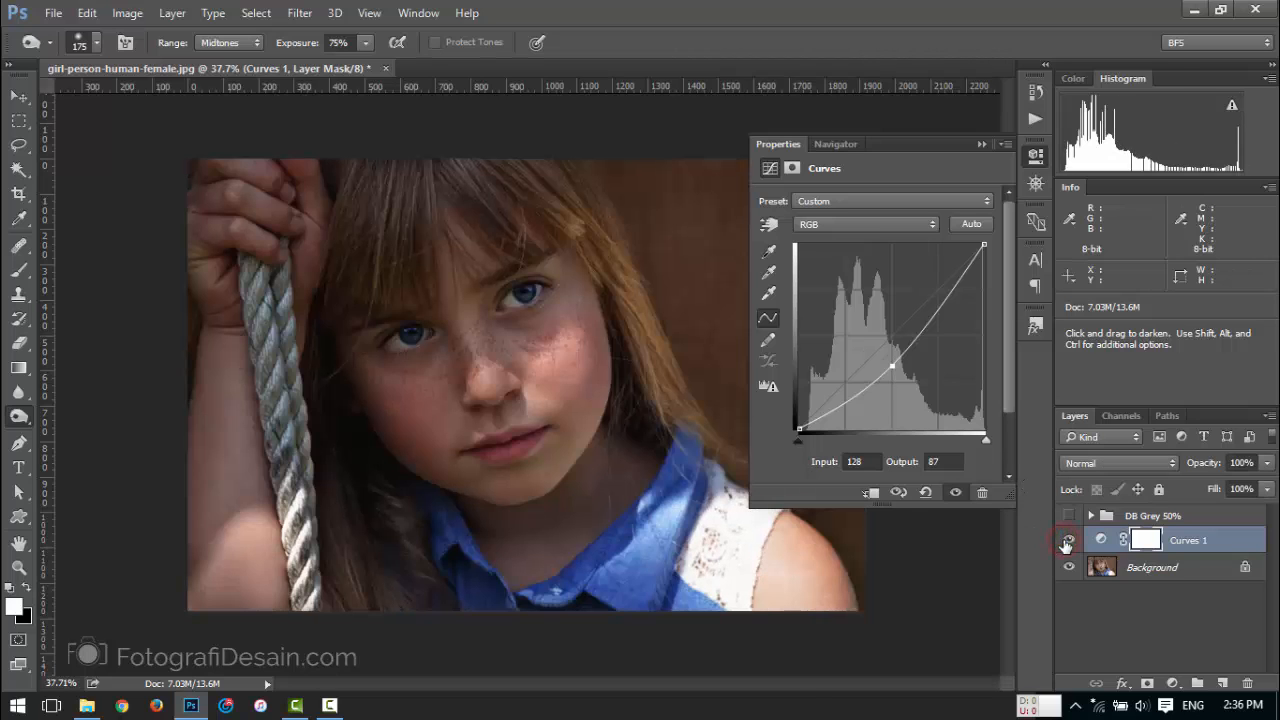
{"action": "left_click", "coordinate": [1067, 540]}
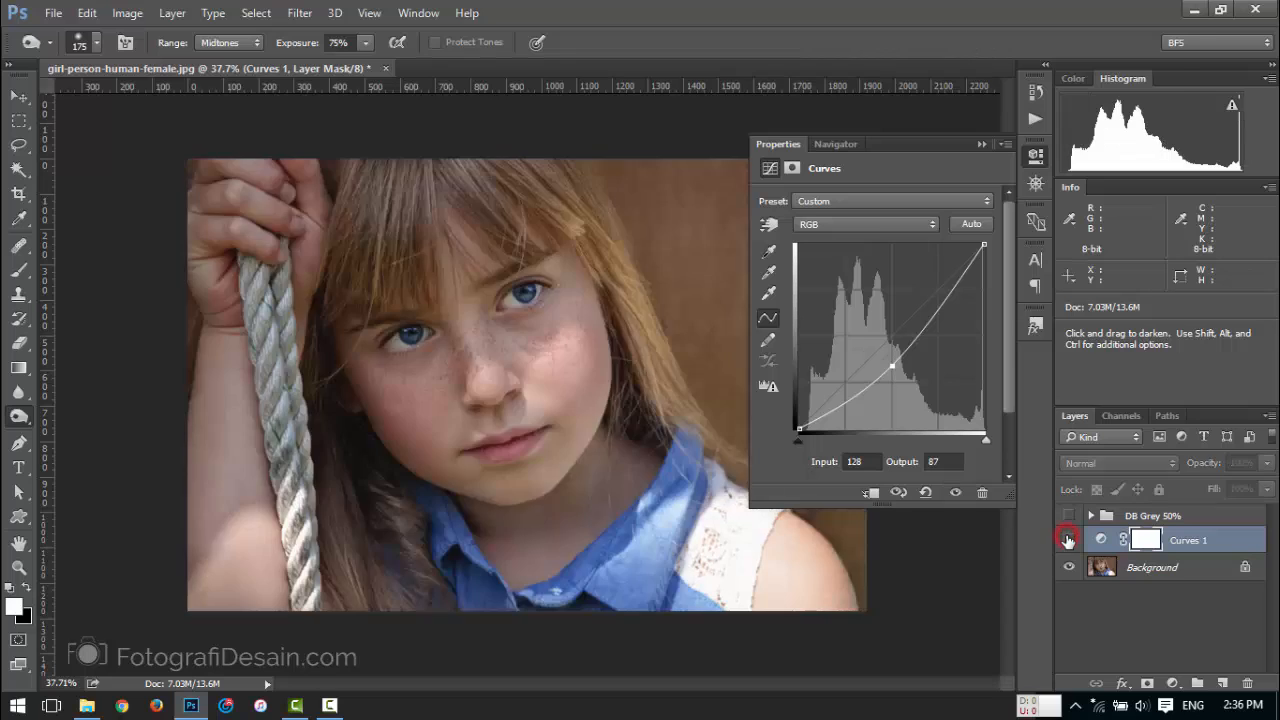
{"action": "left_click", "coordinate": [1067, 540]}
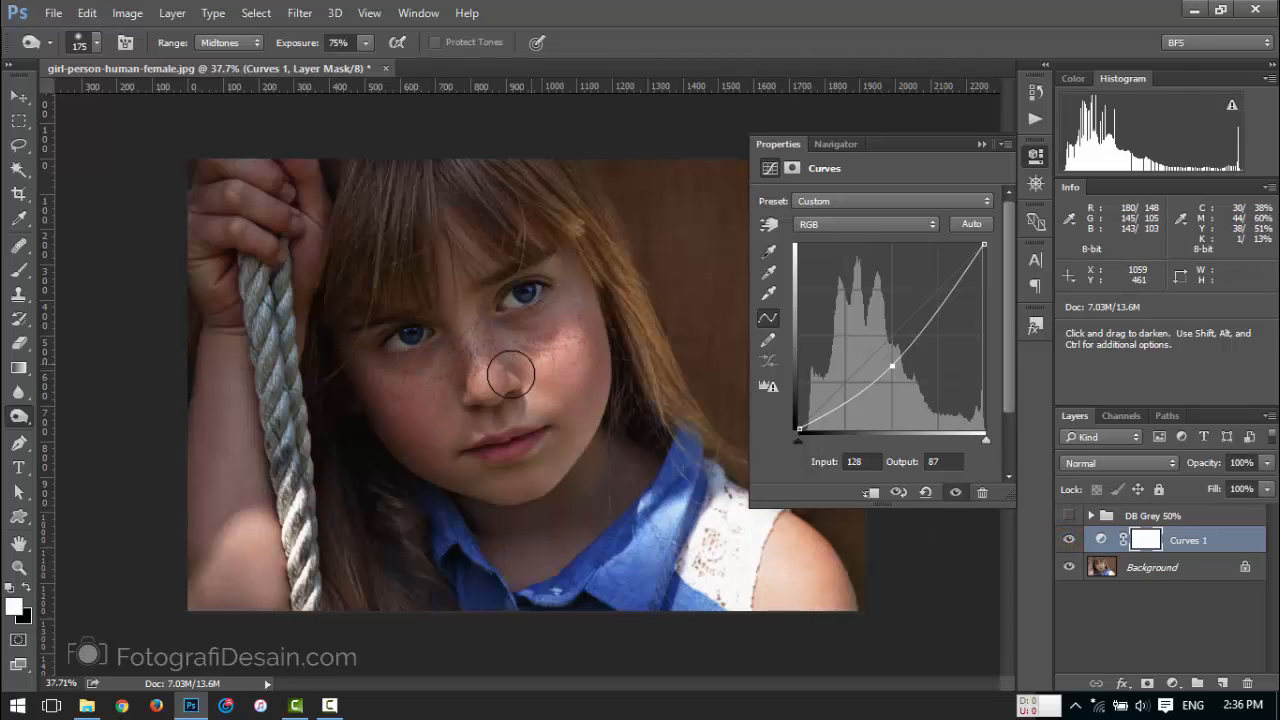
{"action": "left_click", "coordinate": [1067, 540]}
{"action": "left_click", "coordinate": [1067, 540]}
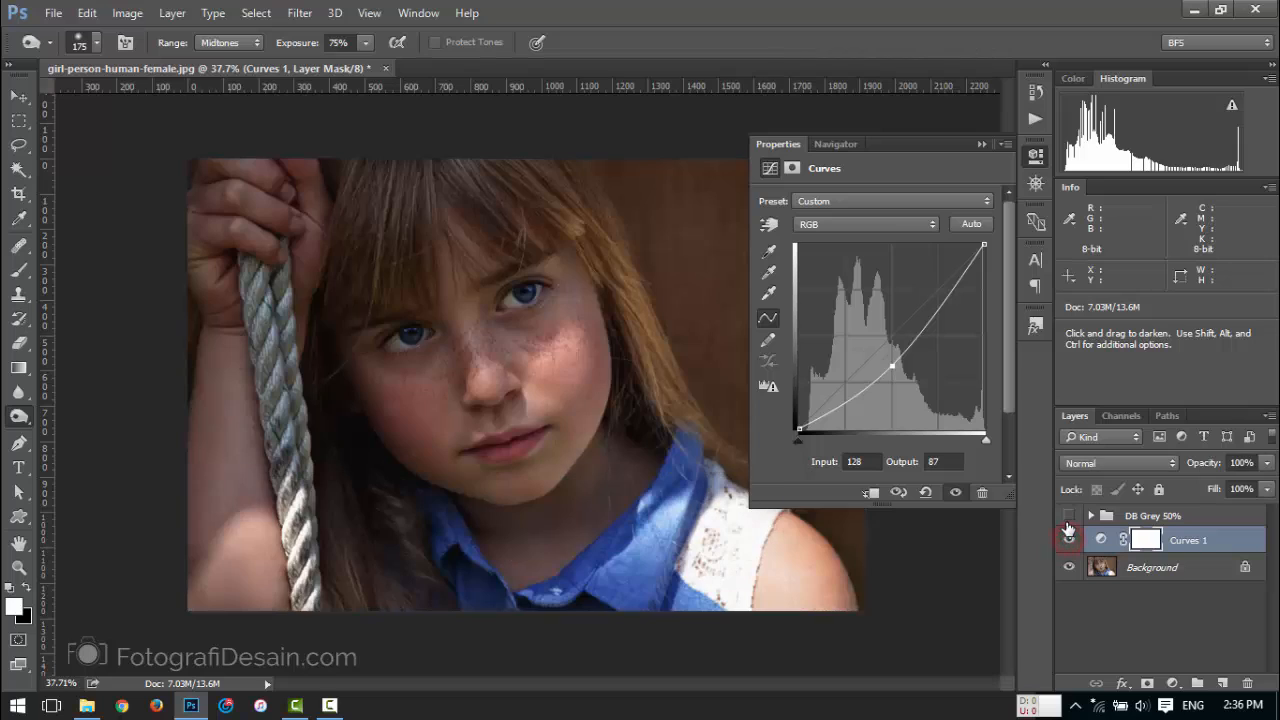
Set the darkening Curves layer's blend mode to Luminosity and compare the portrait with and without it.
{"action": "left_click", "coordinate": [1108, 463]}
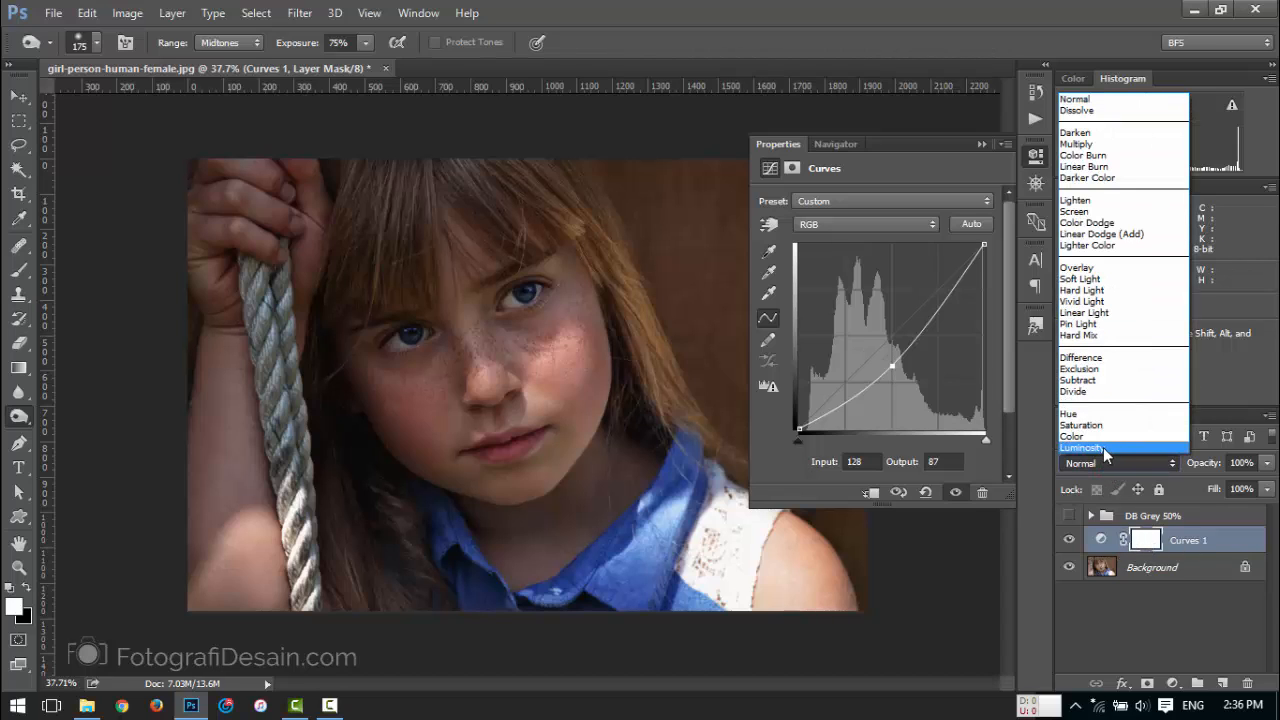
{"action": "left_click", "coordinate": [1103, 447]}
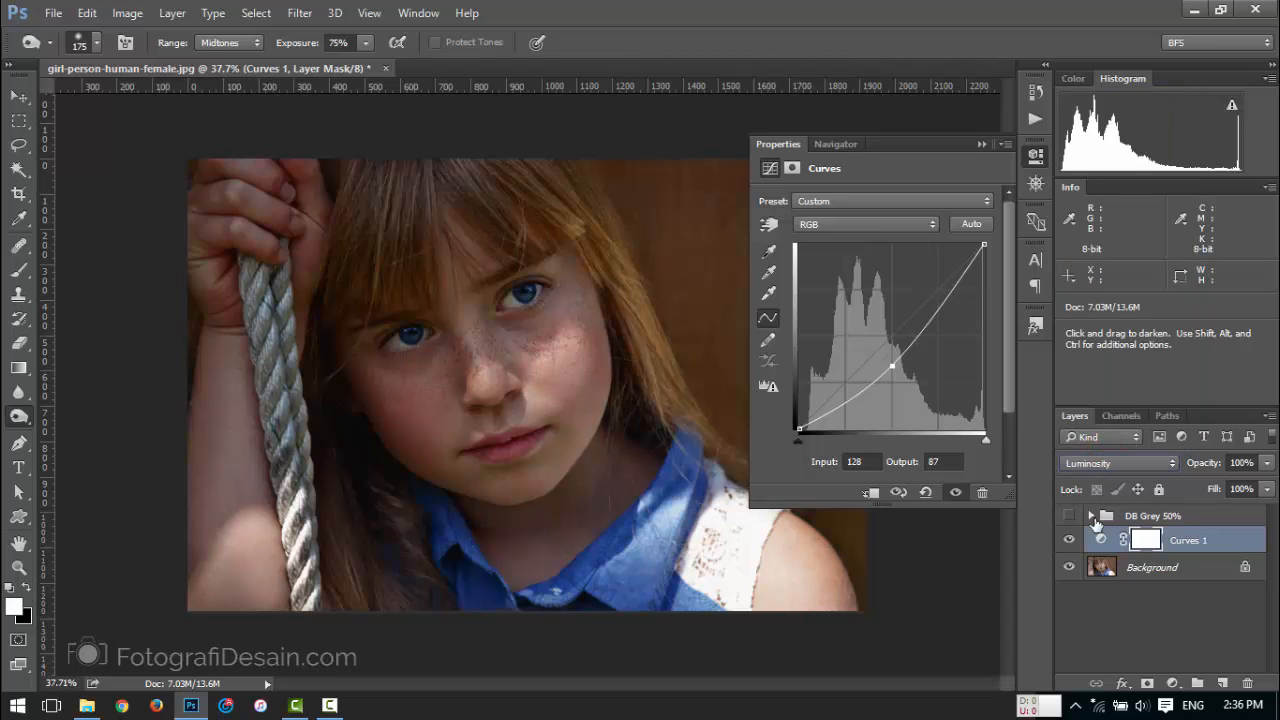
{"action": "left_click", "coordinate": [1068, 540]}
{"action": "left_click", "coordinate": [1068, 540]}
{"action": "left_click", "coordinate": [1068, 540]}
{"action": "left_click", "coordinate": [1068, 540]}
{"action": "left_click", "coordinate": [1068, 540]}
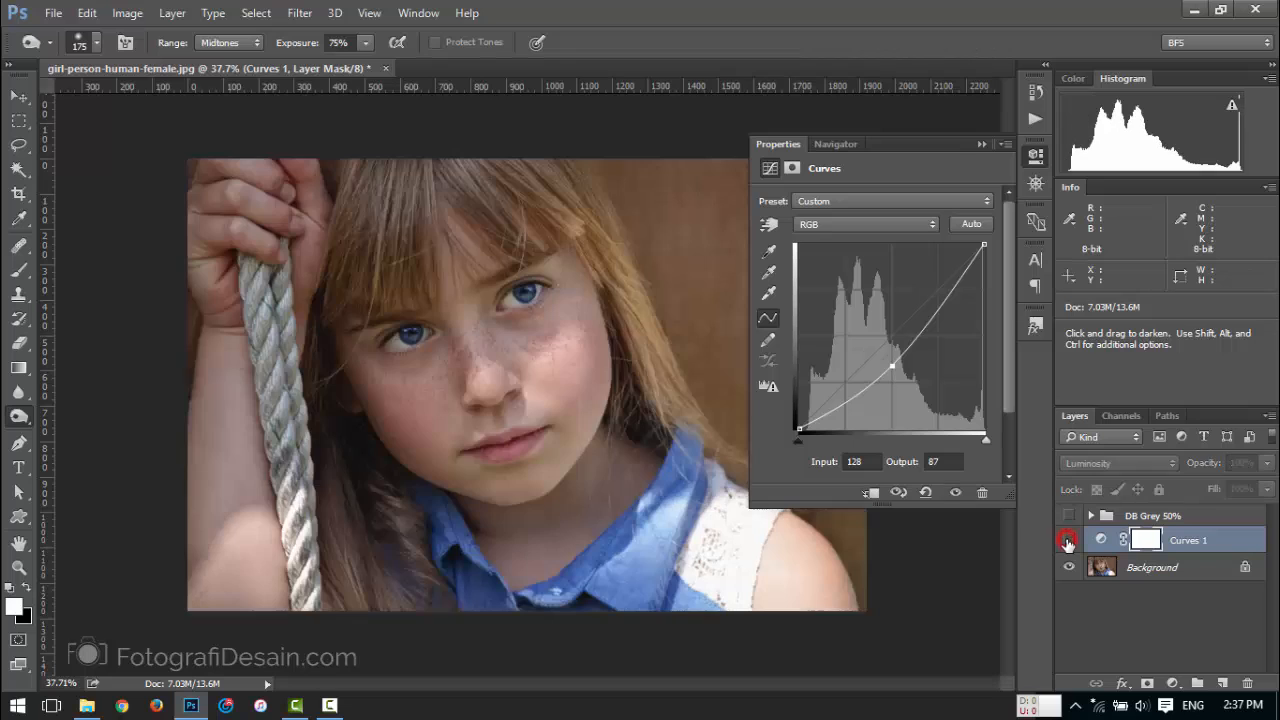
{"action": "left_click", "coordinate": [1068, 540]}
{"action": "left_click", "coordinate": [1068, 540]}
{"action": "left_click", "coordinate": [1068, 540]}
Rename the darkening Curves layer as Burn.
{"action": "double_click", "coordinate": [1185, 541]}
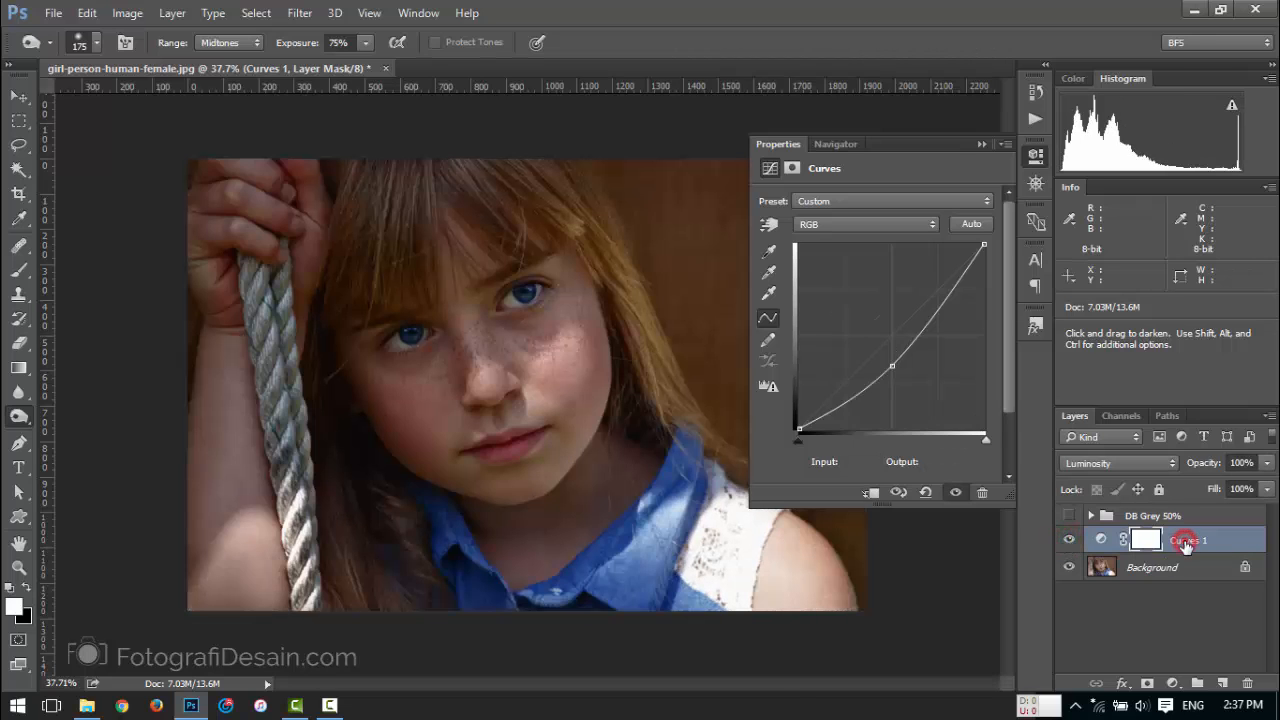
{"action": "type", "text": "Burn"}
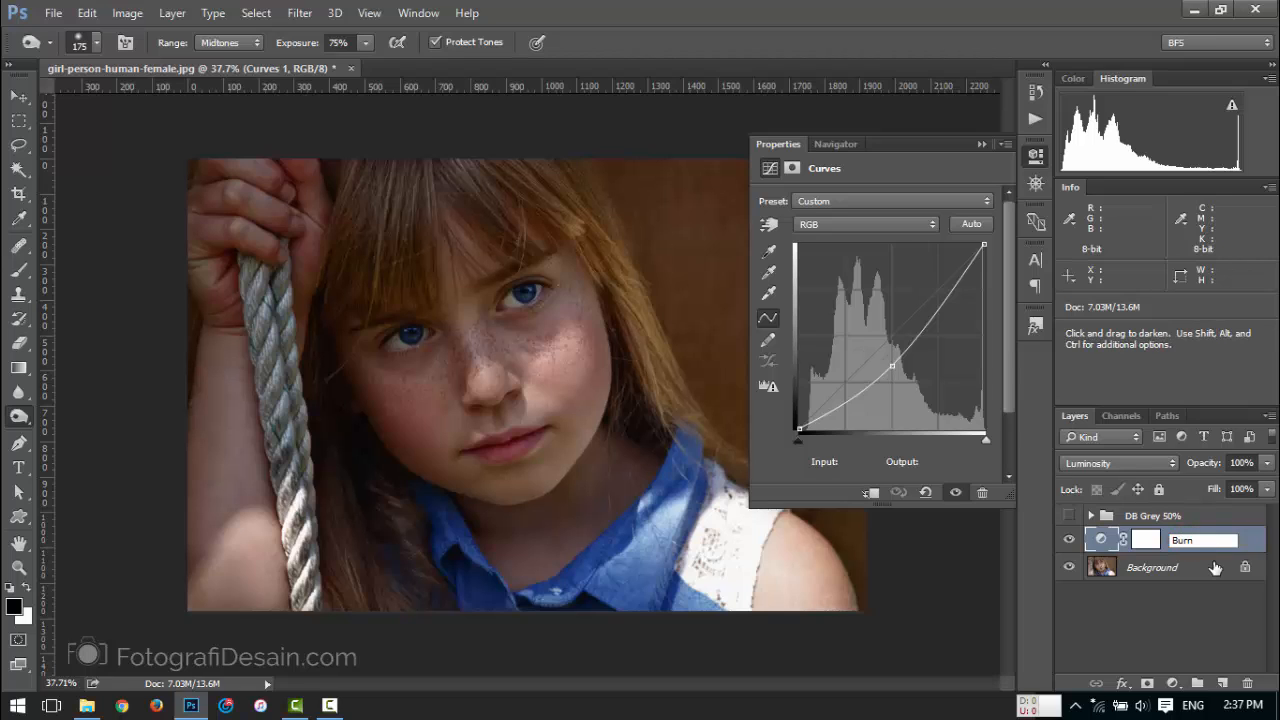
{"action": "key", "text": "Return"}
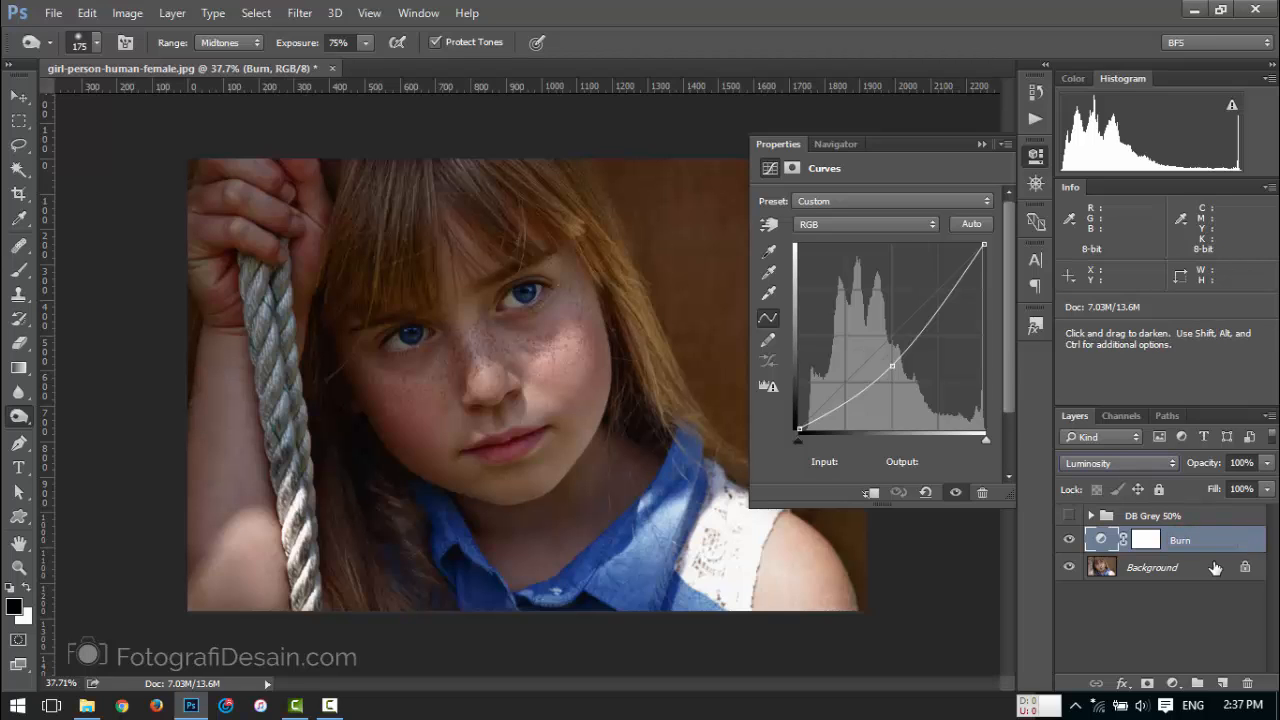
{"action": "left_click", "coordinate": [1145, 544]}
{"action": "left_click", "coordinate": [1100, 541]}
Add a second Curves adjustment layer named Dodge above the Burn layer, and hide Burn.
{"action": "left_click", "coordinate": [1172, 683]}
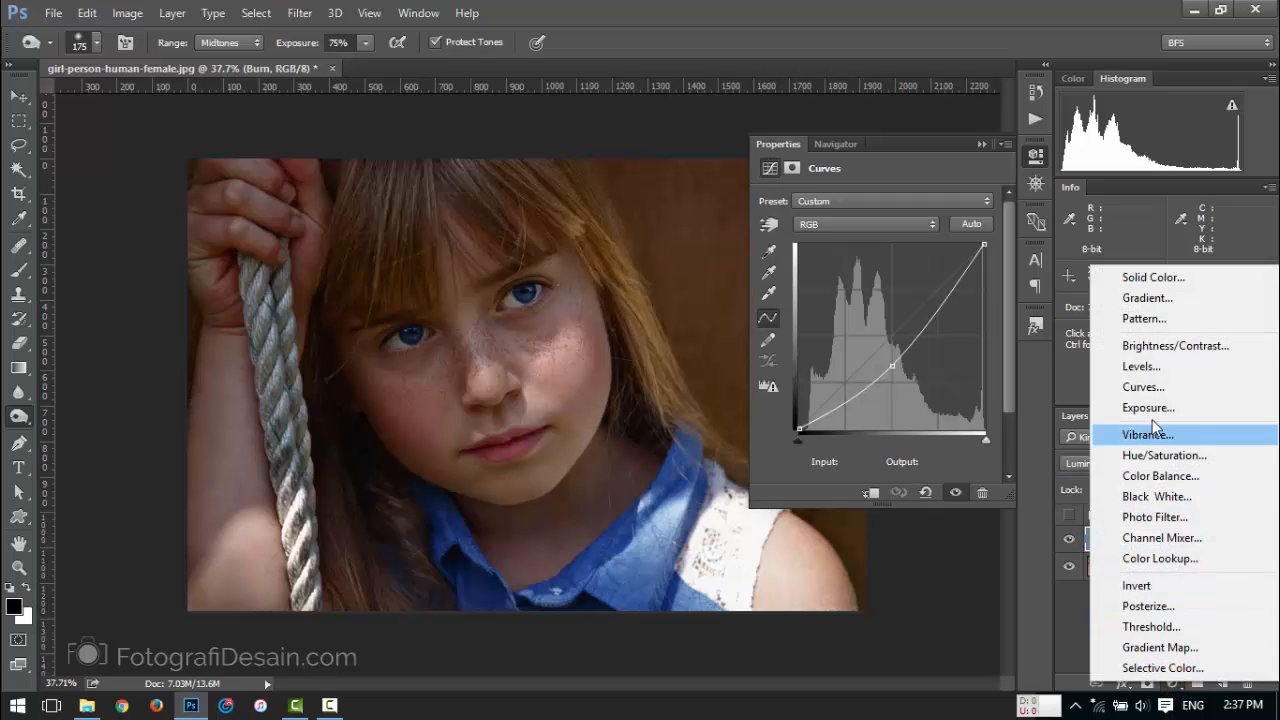
{"action": "left_click", "coordinate": [1182, 387]}
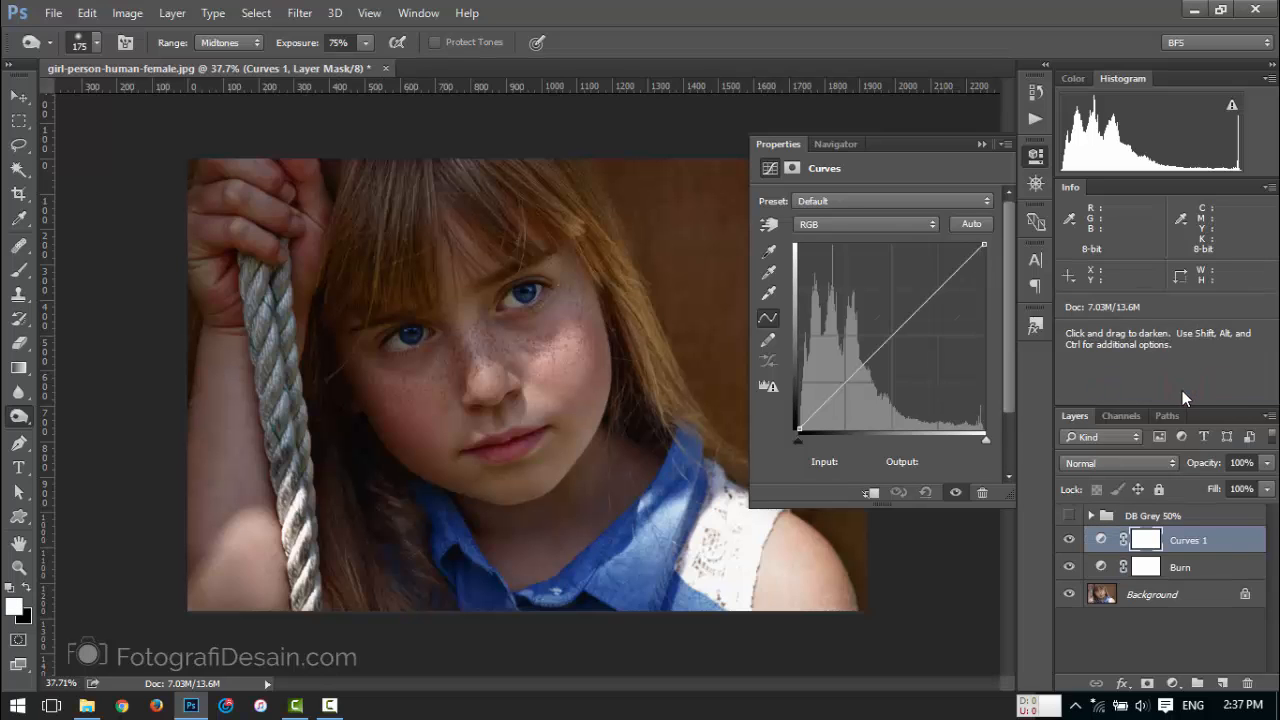
{"action": "left_click", "coordinate": [1070, 568]}
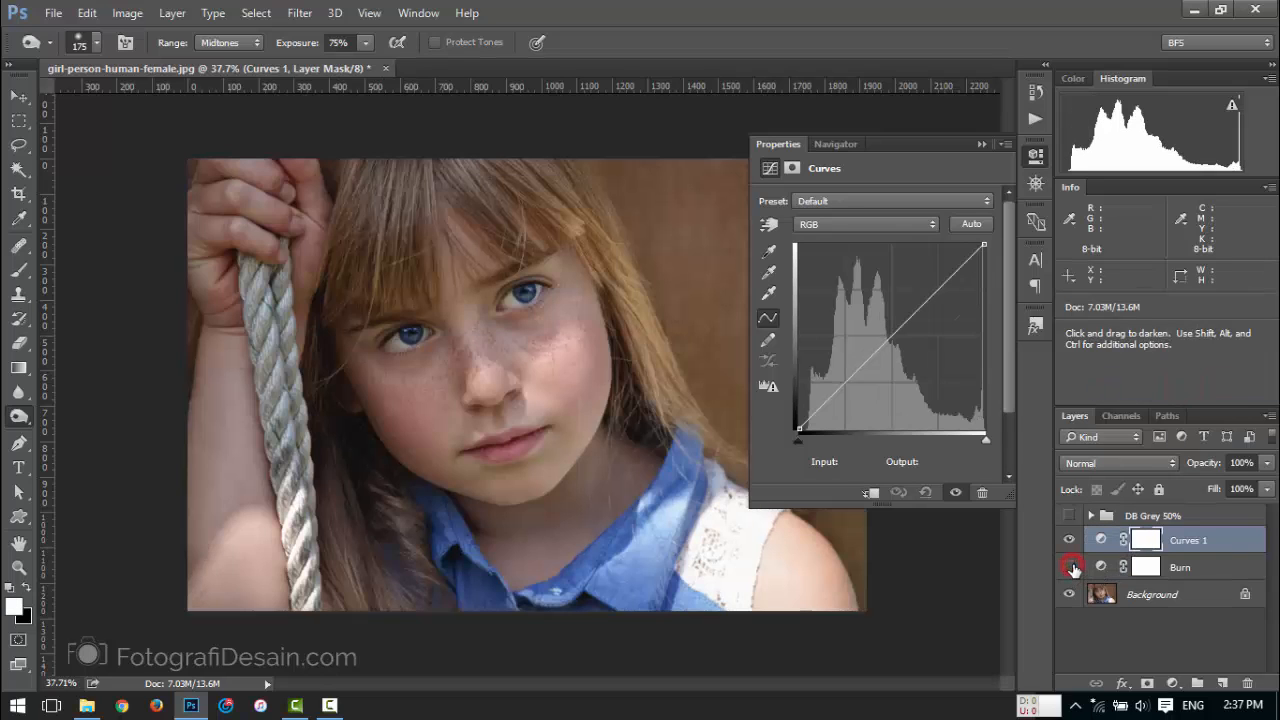
{"action": "double_click", "coordinate": [1185, 540]}
{"action": "type", "text": "Do"}
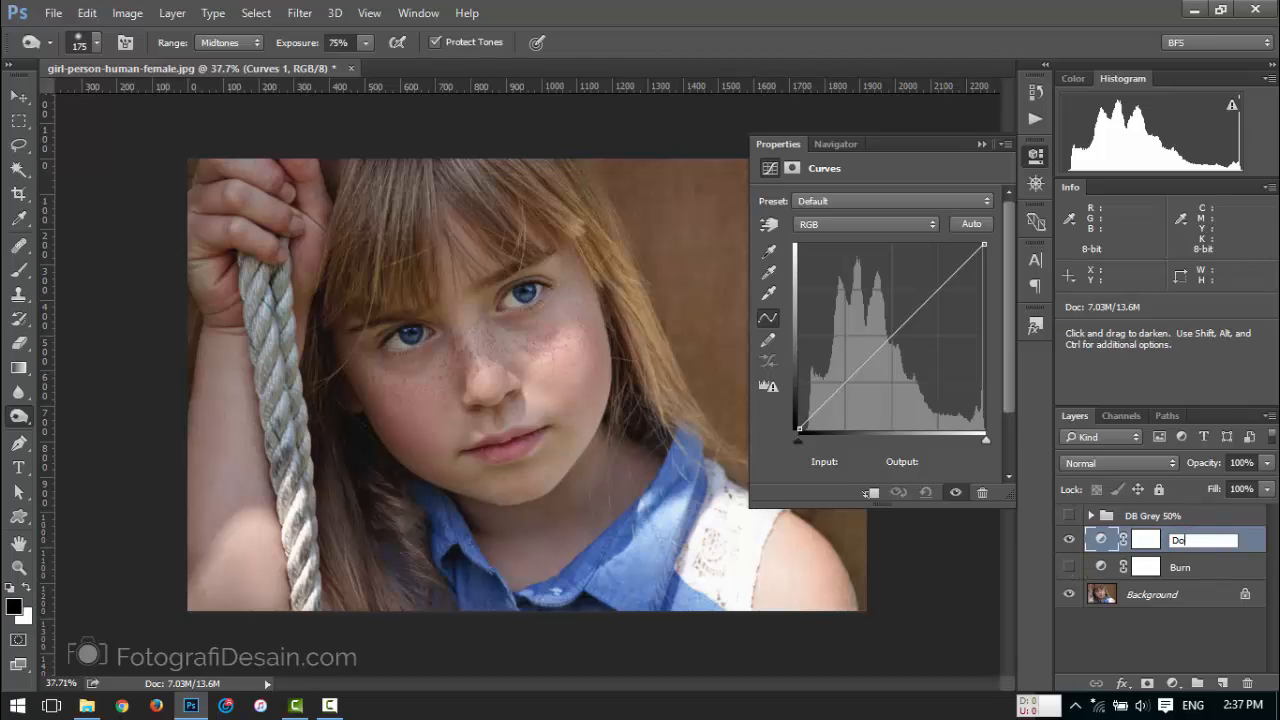
{"action": "type", "text": "dge"}
{"action": "key", "text": "Return"}
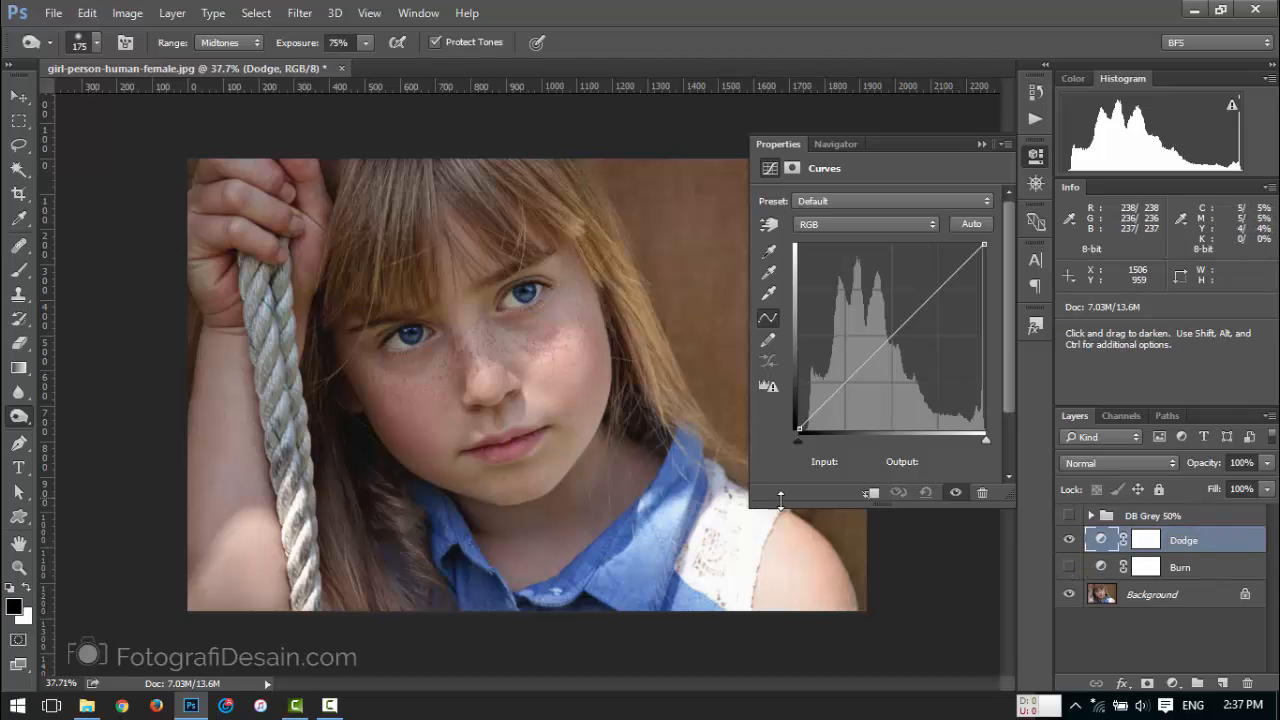
Raise the Dodge curve's midtone point to input 127, output 157, and set the layer's blend mode to Luminosity.
{"action": "left_click_drag", "start_coordinate": [890, 338], "coordinate": [891, 315]}
{"action": "left_click", "coordinate": [1122, 463]}
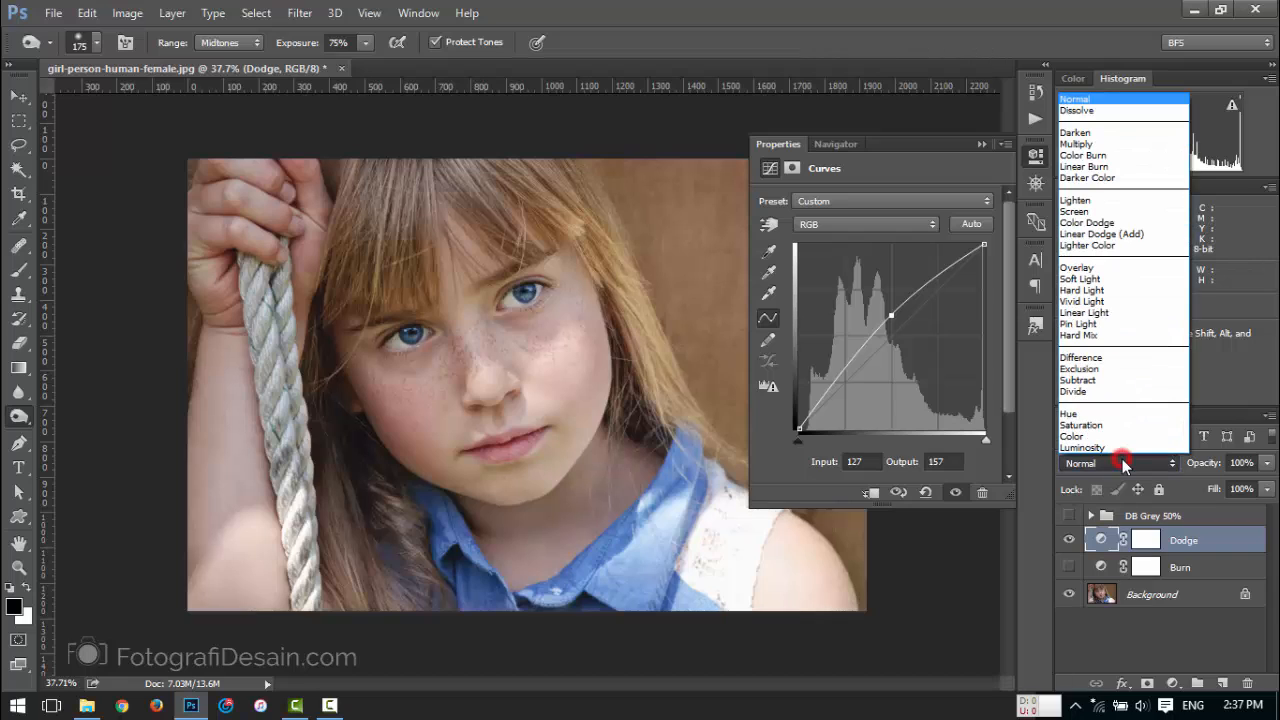
{"action": "left_click", "coordinate": [1127, 446]}
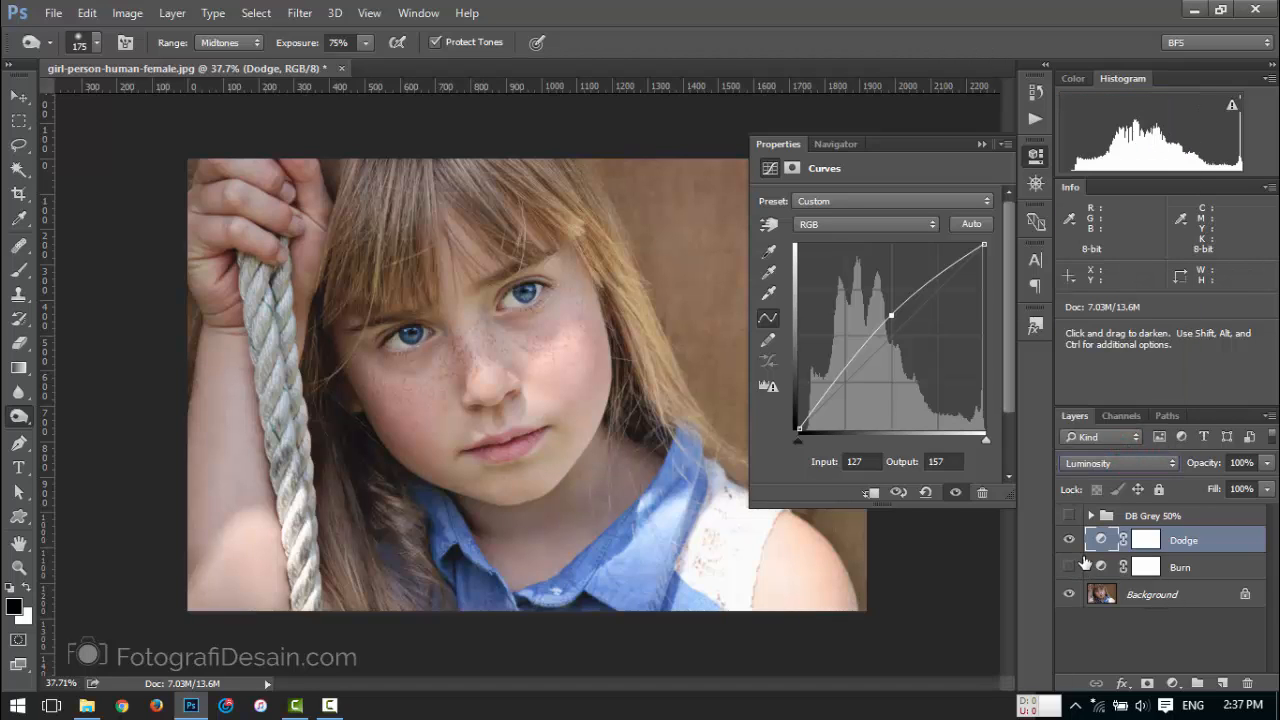
Invert the layer masks of Dodge and Burn to black, making the Burn layer visible again.
{"action": "left_click", "coordinate": [1147, 541]}
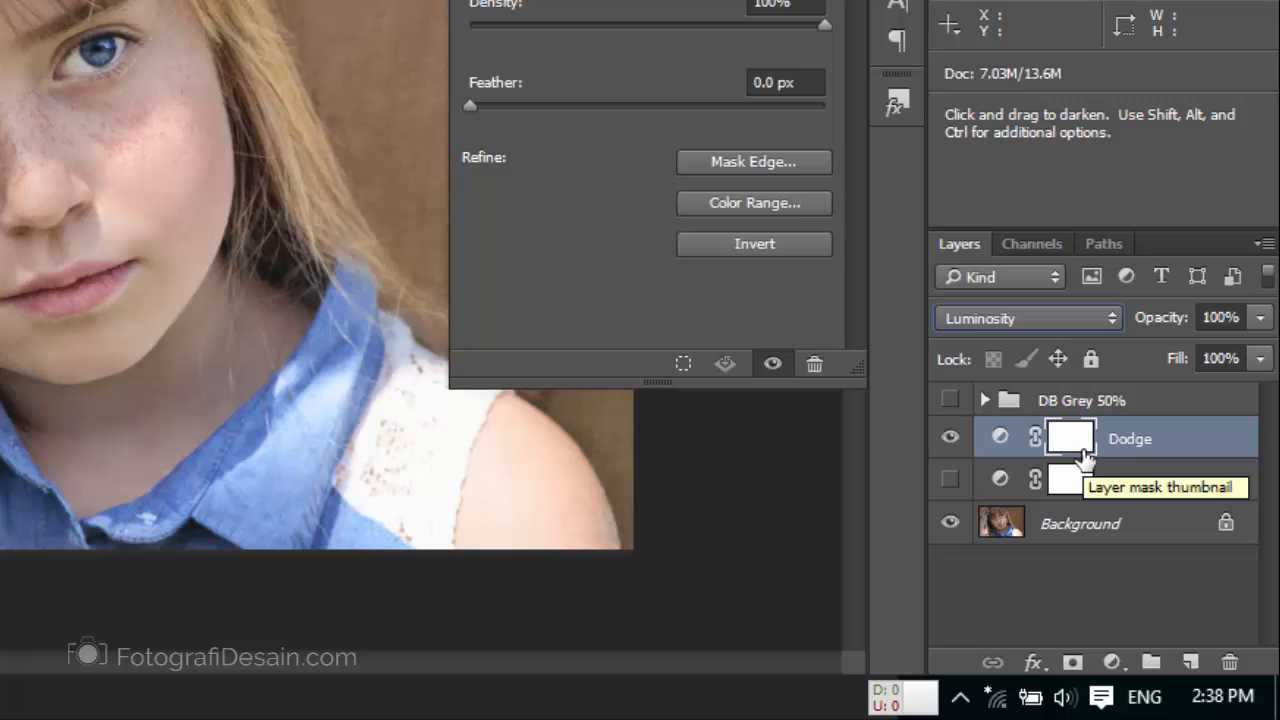
{"action": "key", "text": "ctrl+i"}
{"action": "left_click", "coordinate": [951, 481]}
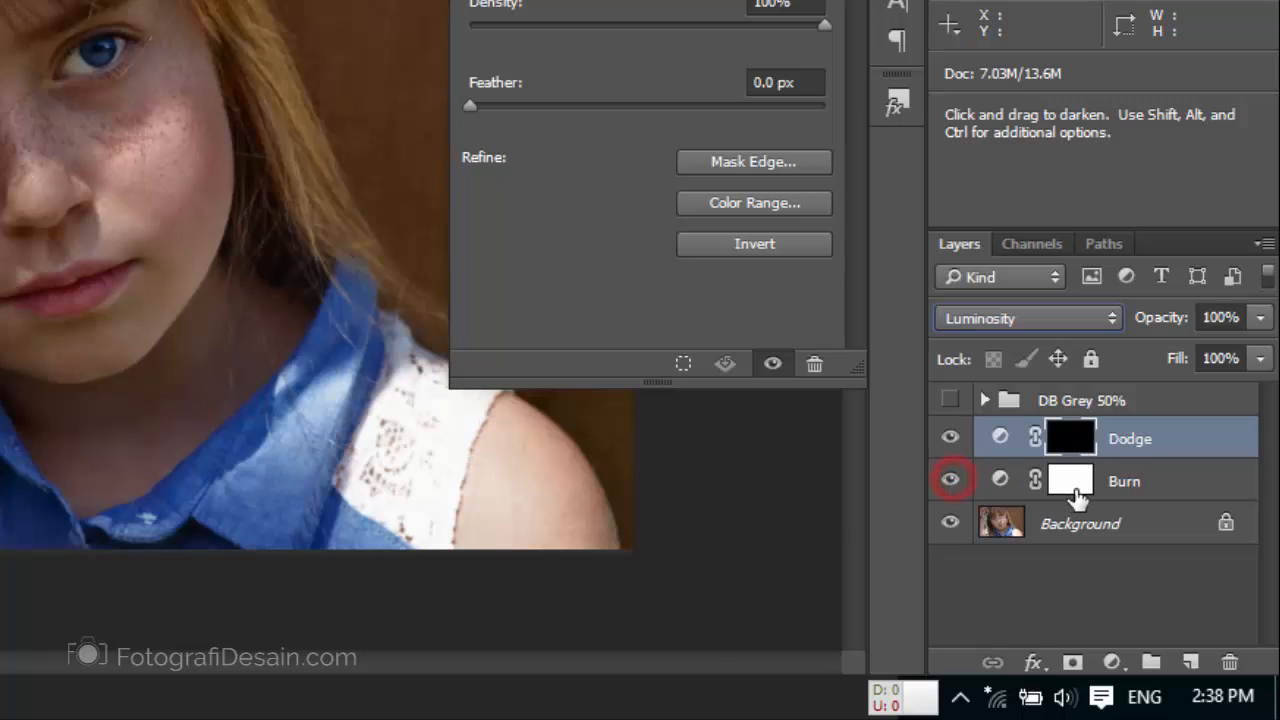
{"action": "left_click", "coordinate": [1070, 482]}
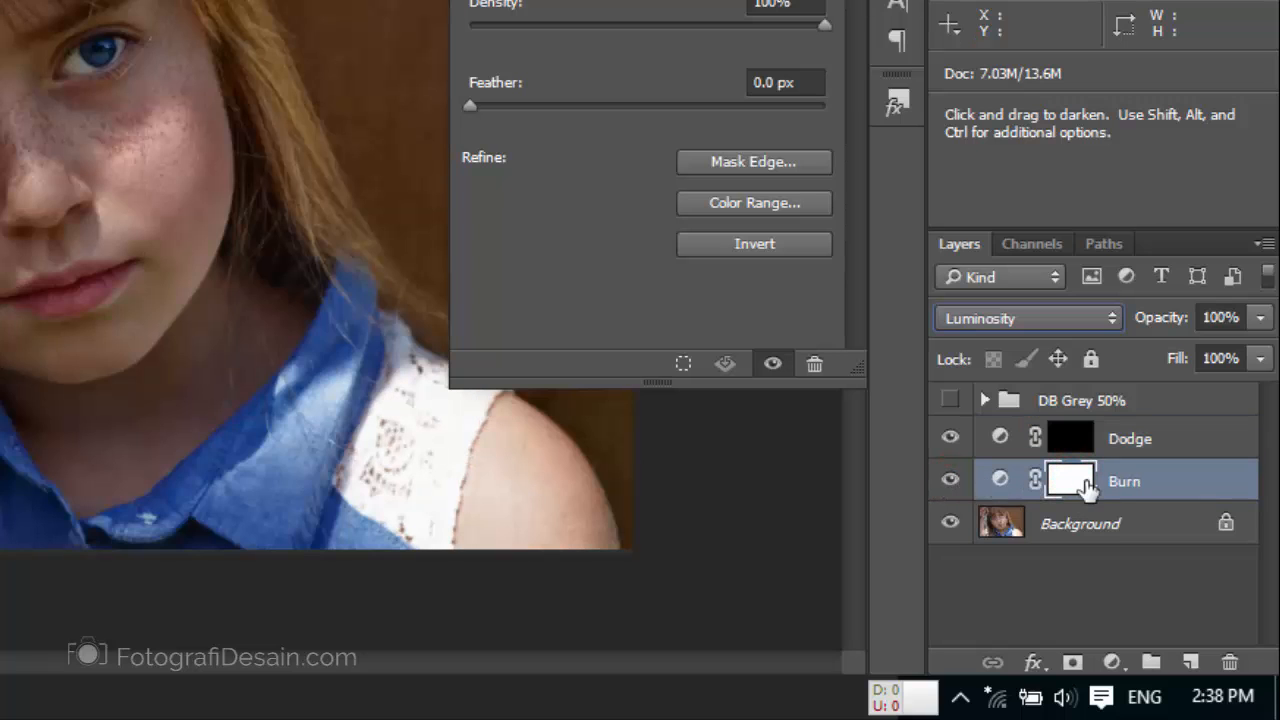
{"action": "key", "text": "ctrl+i"}
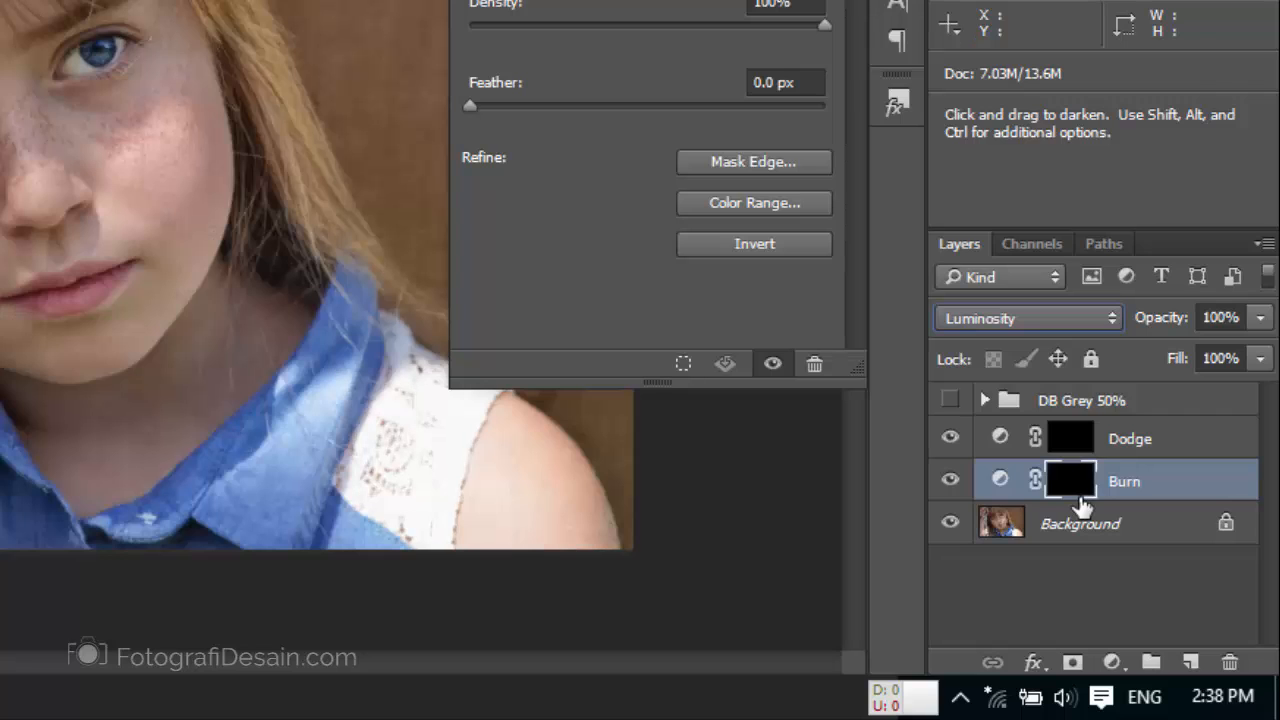
Group the Dodge and Burn Curves layers and name the group DB Curve.
{"action": "left_click", "coordinate": [1131, 437], "text": "shift"}
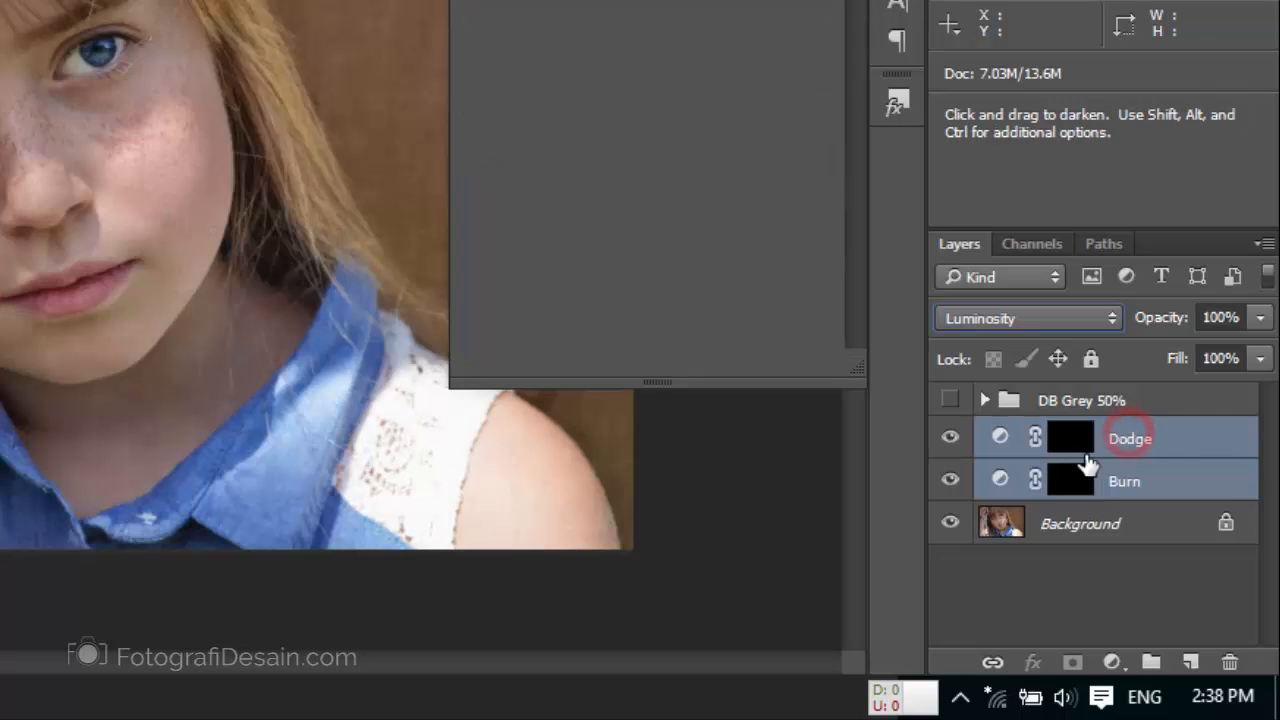
{"action": "key", "text": "ctrl+g"}
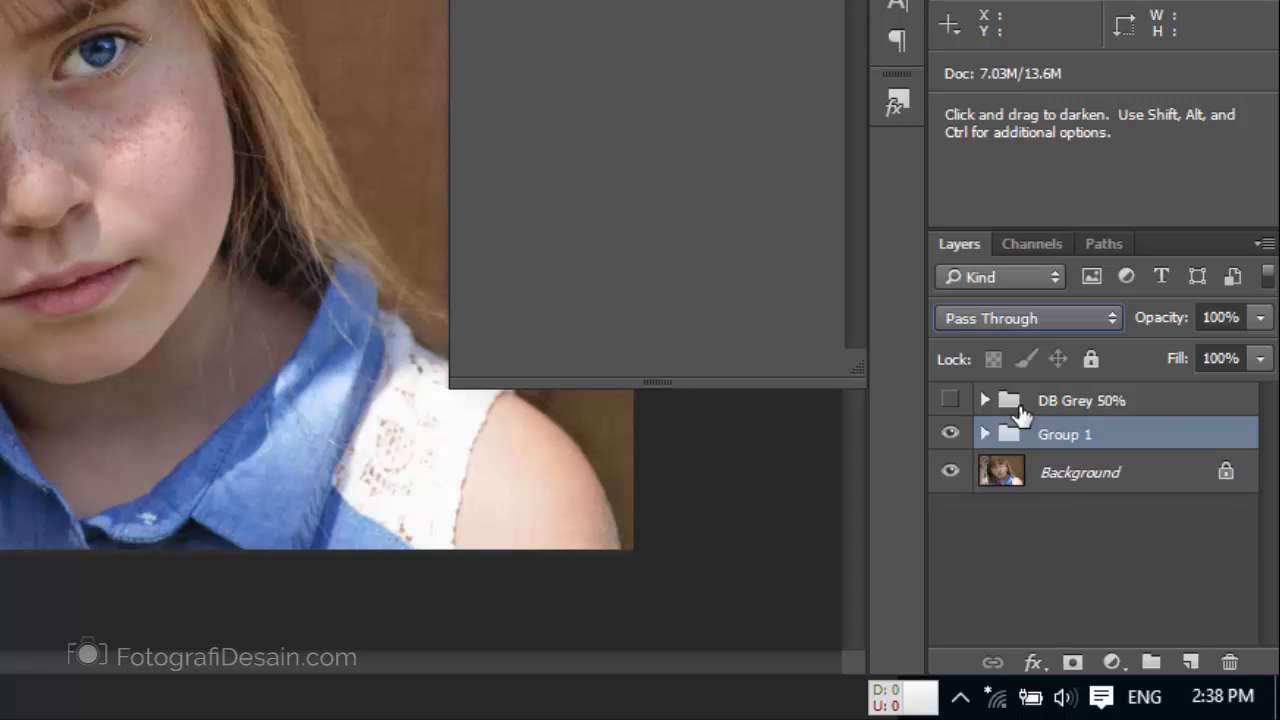
{"action": "double_click", "coordinate": [1060, 445]}
{"action": "type", "text": "DB"}
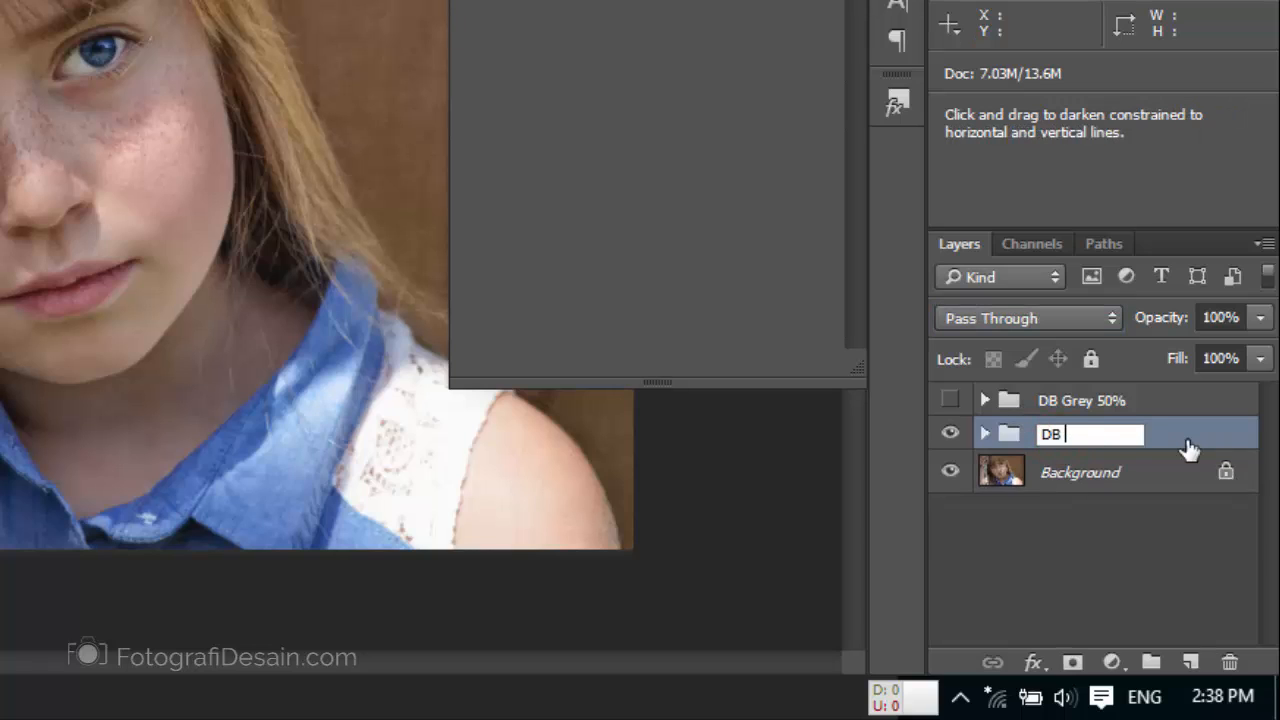
{"action": "type", "text": " Curve"}
{"action": "key", "text": "Return"}
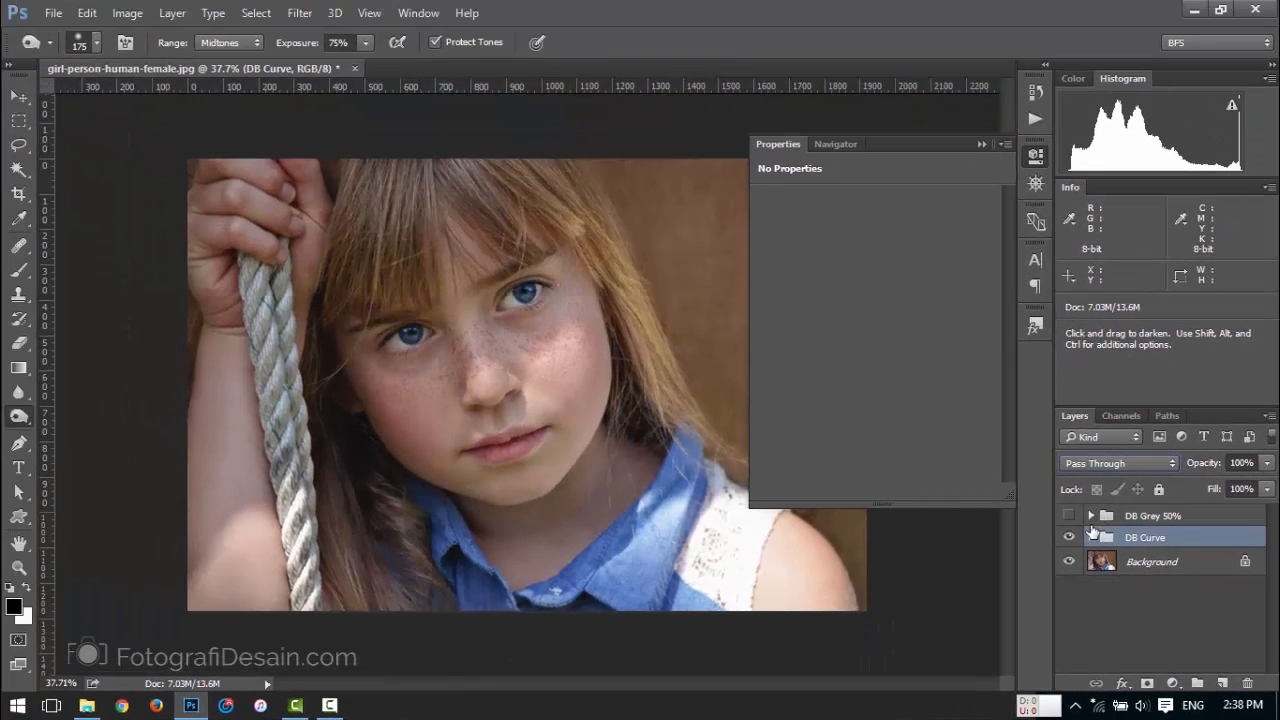
Expand the DB Curve group, select the Burn layer's mask and activate the Brush tool.
{"action": "left_click", "coordinate": [985, 433]}
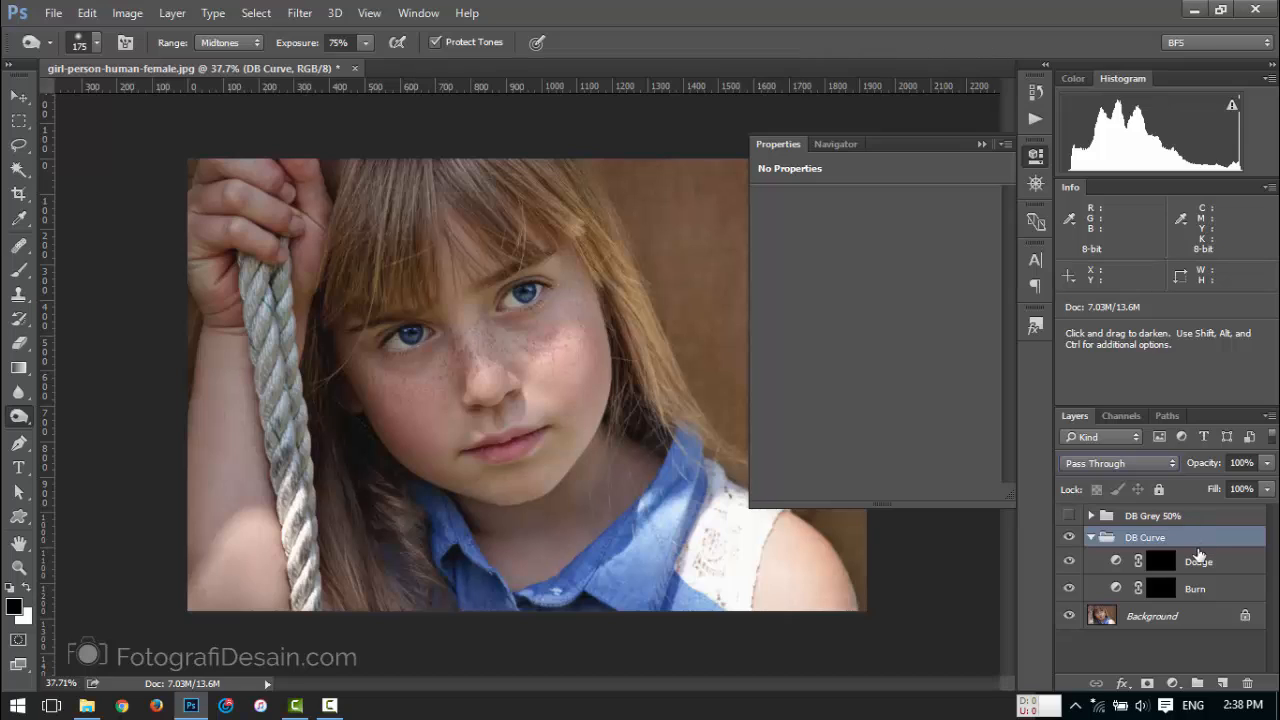
{"action": "left_click", "coordinate": [1161, 591]}
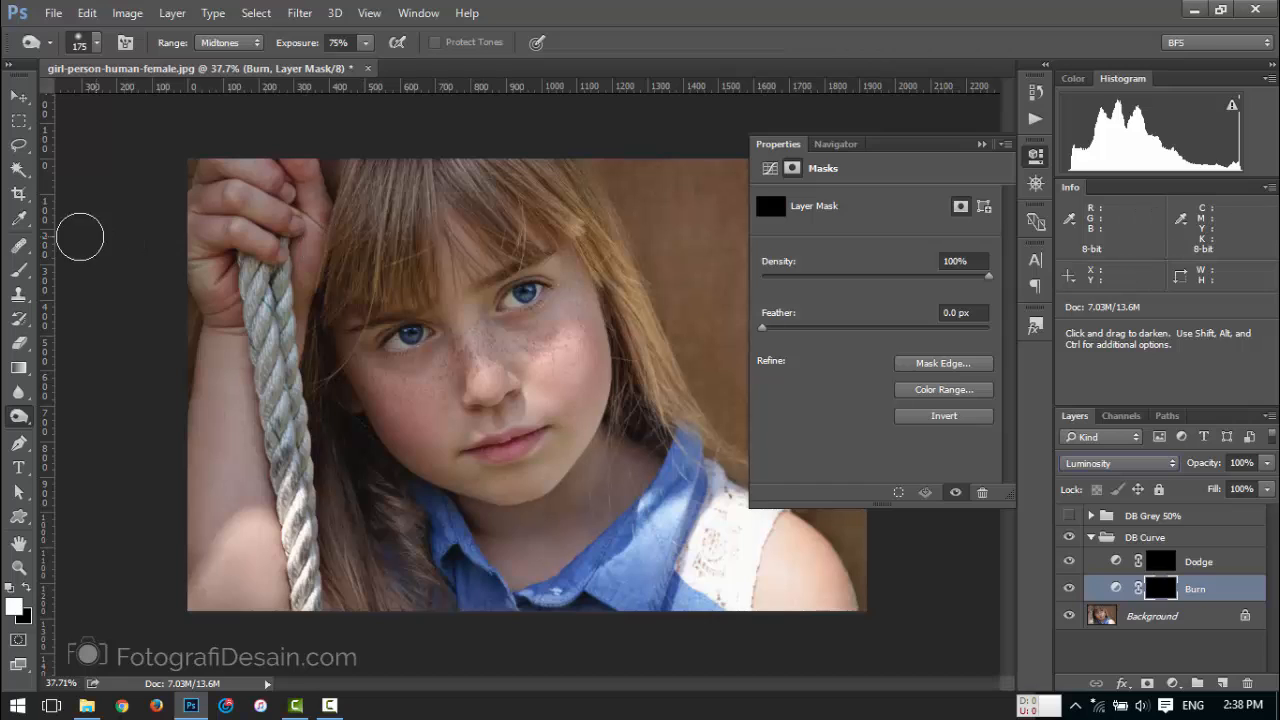
{"action": "left_click", "coordinate": [20, 270]}
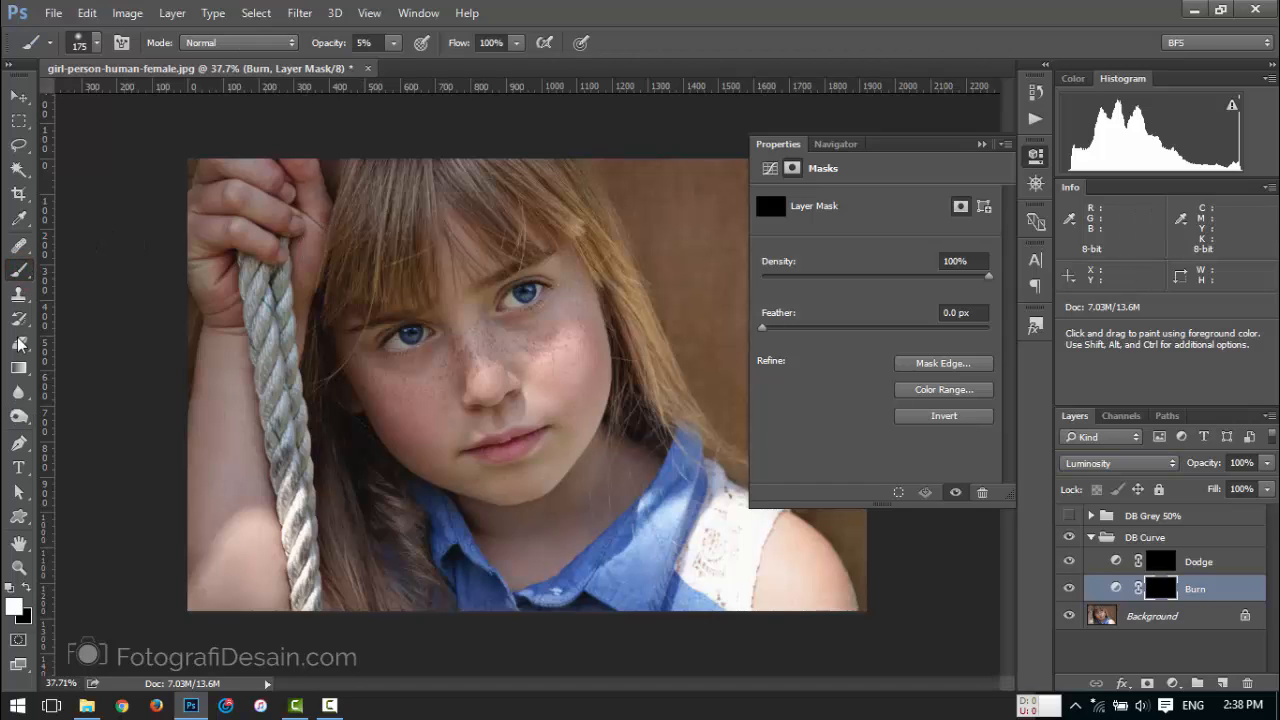
{"action": "left_click", "coordinate": [18, 416]}
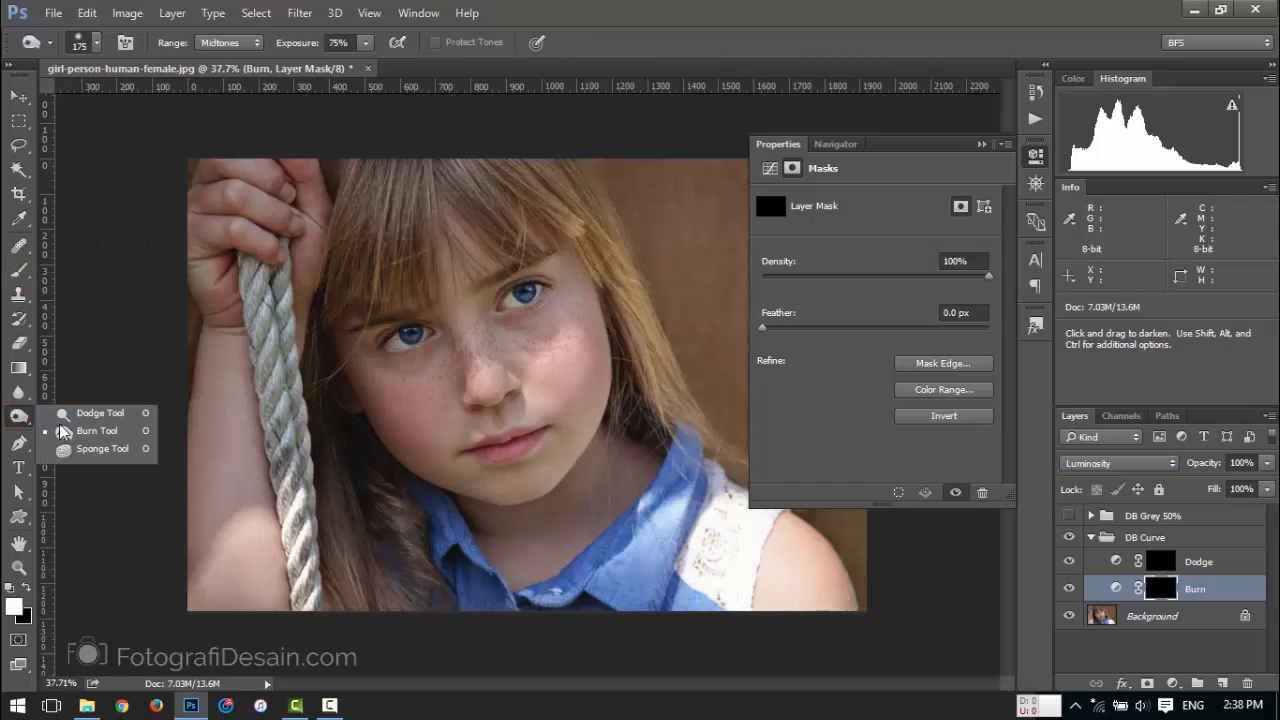
{"action": "left_click", "coordinate": [20, 272]}
{"action": "left_click", "coordinate": [20, 270]}
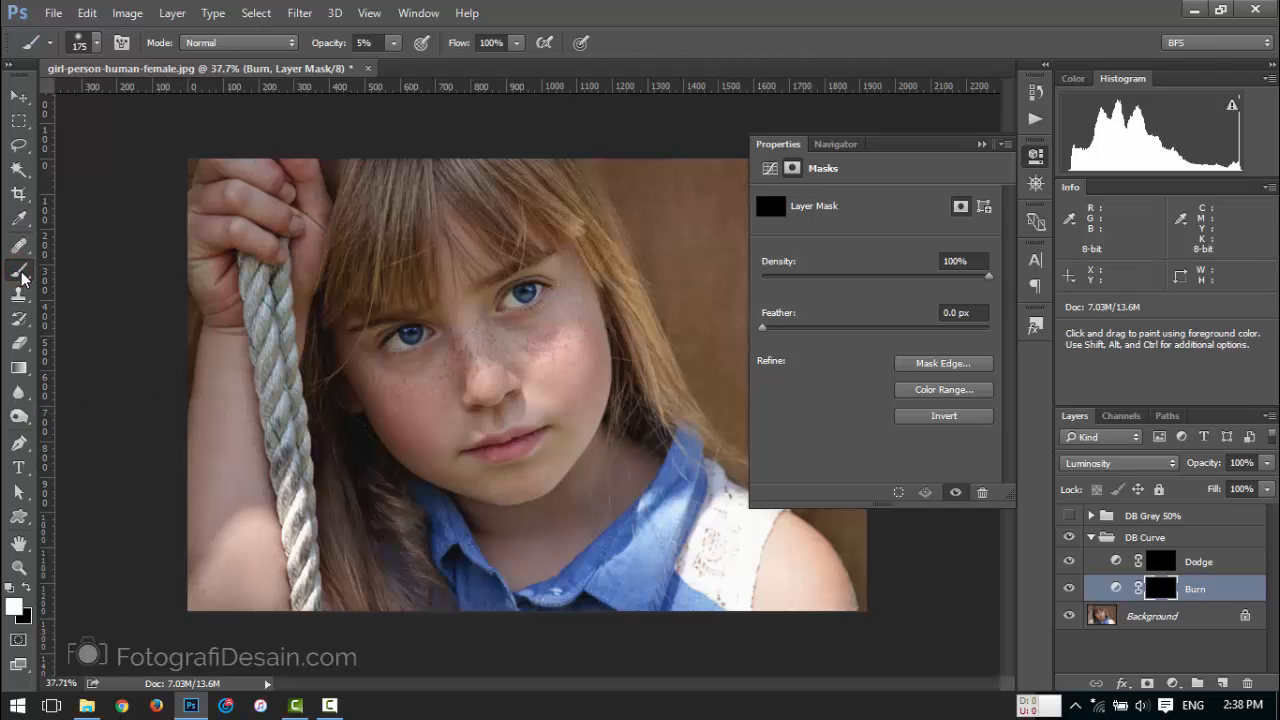
{"action": "left_click", "coordinate": [20, 272]}
{"action": "left_click", "coordinate": [80, 274]}
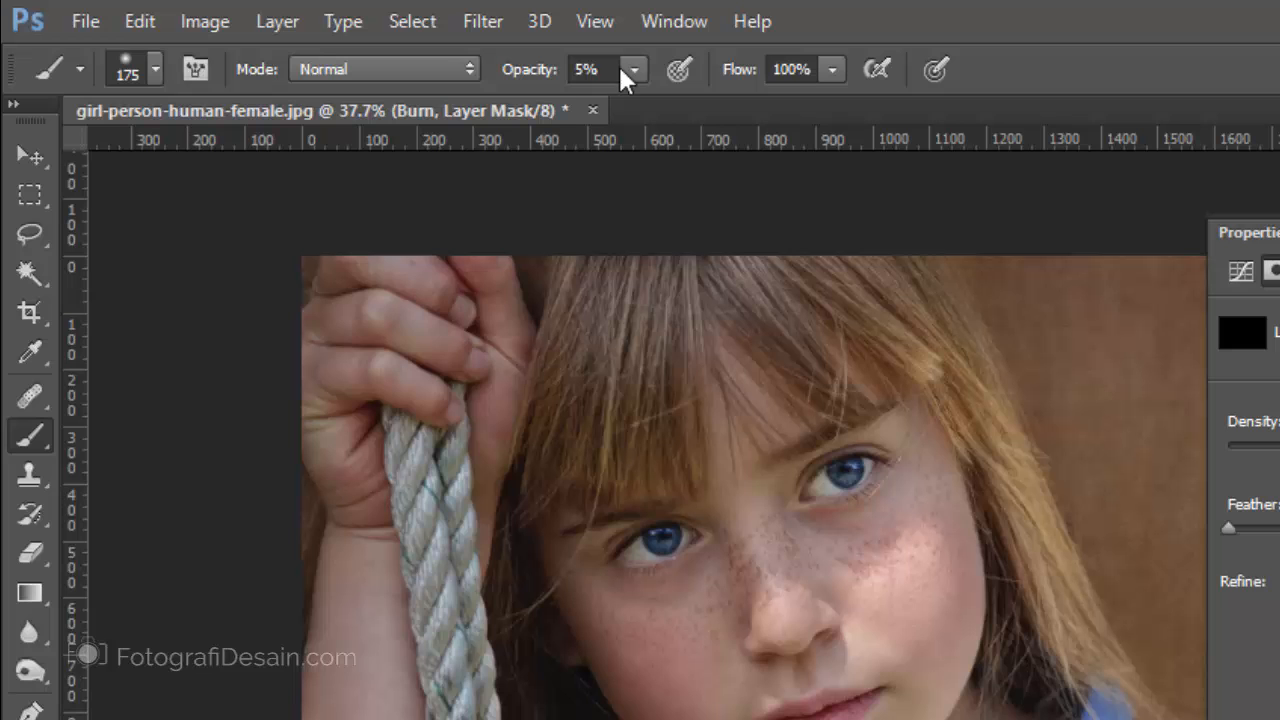
Set the brush opacity to 3%.
{"action": "left_click", "coordinate": [612, 70]}
{"action": "type", "text": "03"}
{"action": "type", "text": "3"}
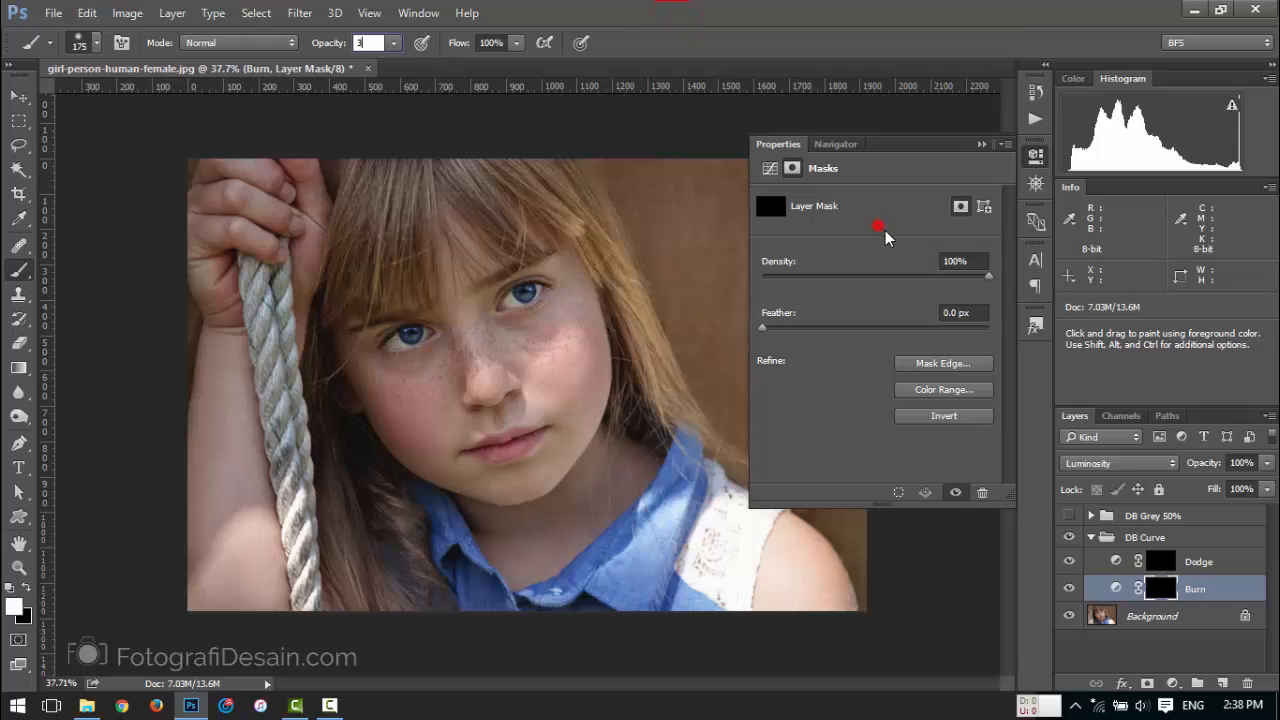
{"action": "key", "text": "Return"}
{"action": "key", "text": "Return"}
Paint white on the Burn mask along both sides of the nose and the inner eye areas with an 80 px brush.
{"action": "scroll", "coordinate": [457, 395], "scroll_direction": "up", "scroll_amount": 5}
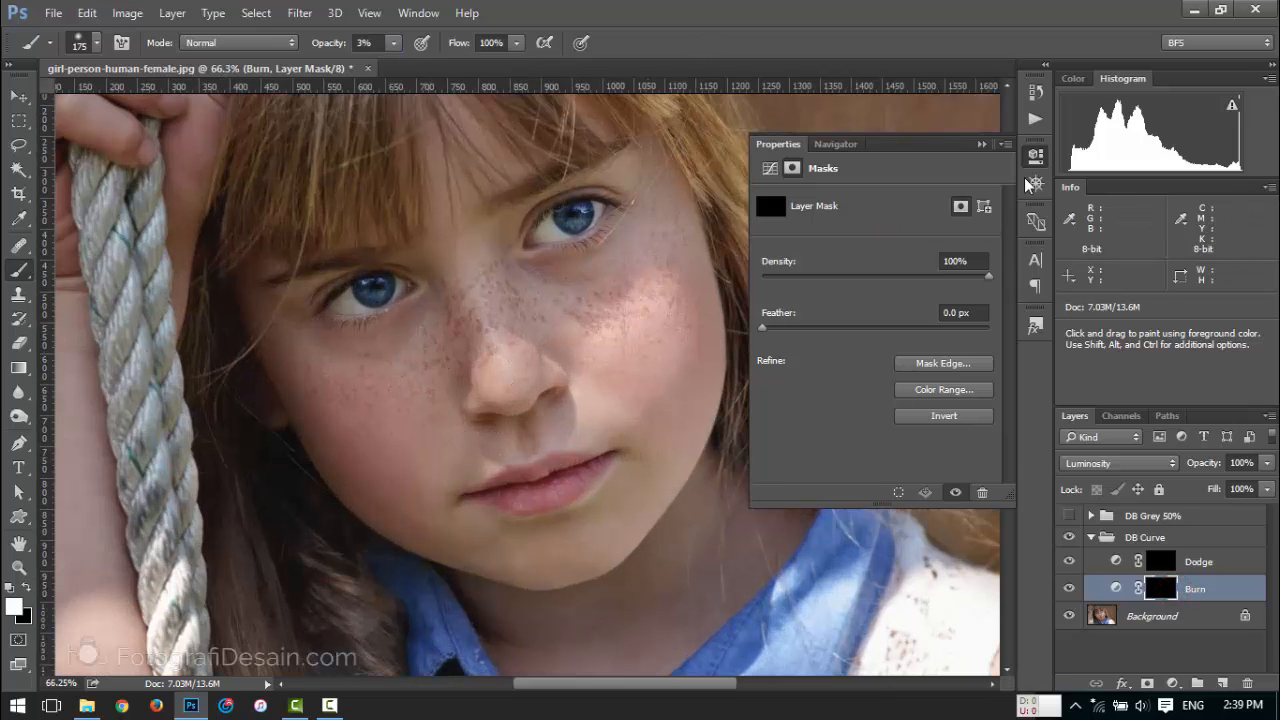
{"action": "left_click", "coordinate": [1034, 157]}
{"action": "key", "text": "bracketleft"}
{"action": "key", "text": "bracketleft"}
{"action": "key", "text": "bracketleft"}
{"action": "key", "text": "bracketleft"}
{"action": "key", "text": "bracketleft"}
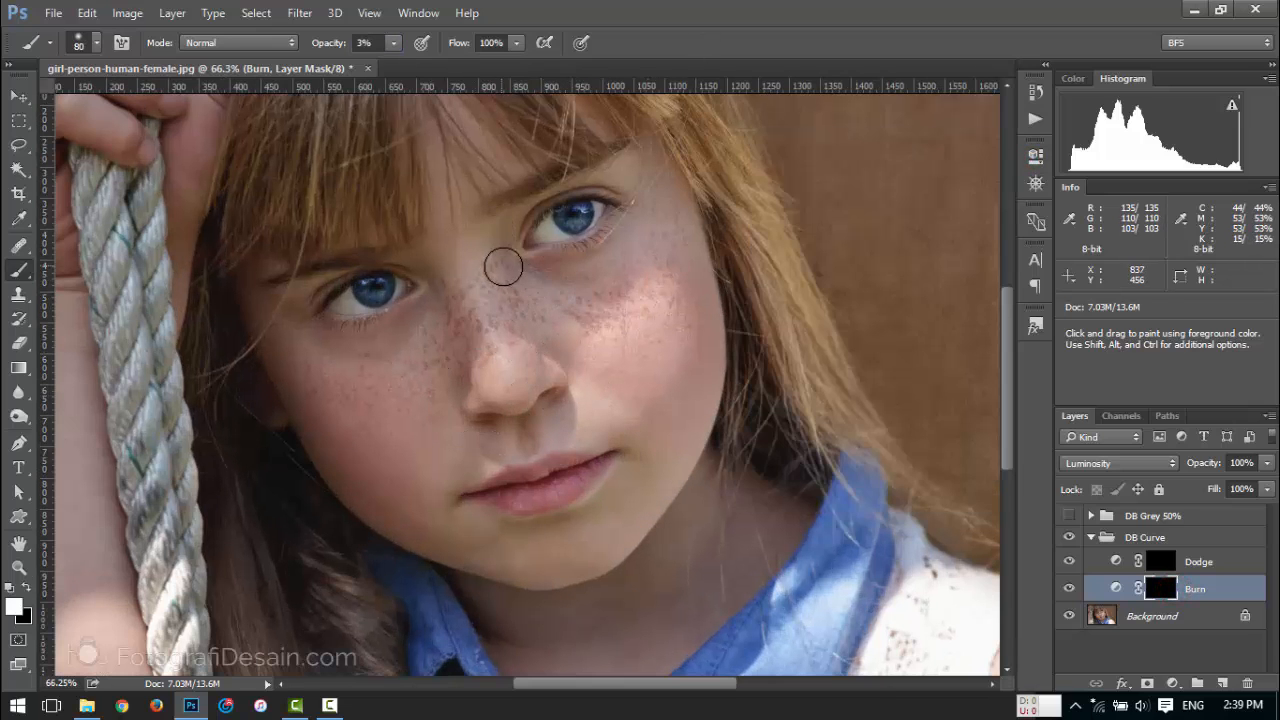
{"action": "left_click_drag", "start_coordinate": [501, 260], "coordinate": [559, 375]}
{"action": "left_click", "coordinate": [503, 251]}
{"action": "mouse_move", "coordinate": [503, 283]}
{"action": "left_mouse_down"}
{"action": "mouse_move", "coordinate": [526, 369]}
{"action": "mouse_move", "coordinate": [514, 309]}
{"action": "left_mouse_up"}
{"action": "left_click", "coordinate": [448, 255]}
{"action": "left_click_drag", "start_coordinate": [437, 280], "coordinate": [457, 382]}
{"action": "left_click_drag", "start_coordinate": [443, 257], "coordinate": [448, 303]}
{"action": "left_click_drag", "start_coordinate": [497, 280], "coordinate": [511, 306]}
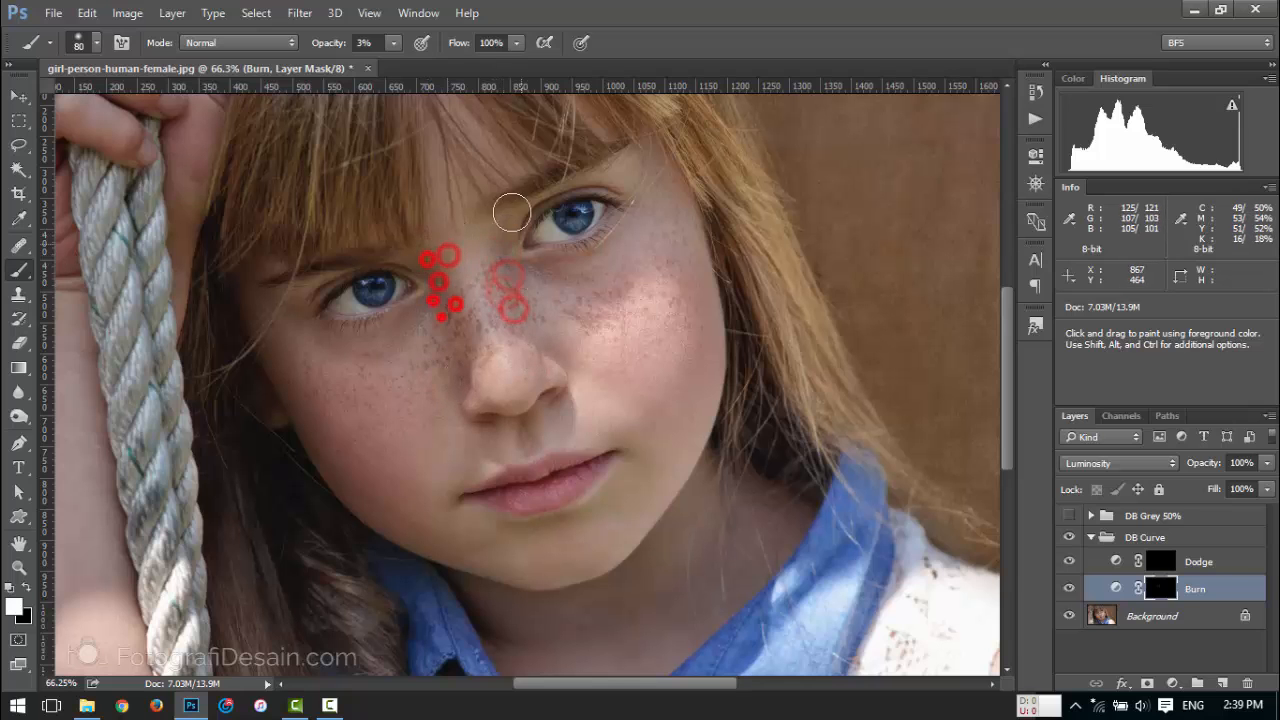
{"action": "left_click", "coordinate": [489, 222]}
{"action": "left_click", "coordinate": [508, 250]}
{"action": "left_click", "coordinate": [437, 276]}
Darken the forehead and the outer edge of the cheek and jaw on the Burn mask with a 100 px brush.
{"action": "left_click", "coordinate": [394, 219]}
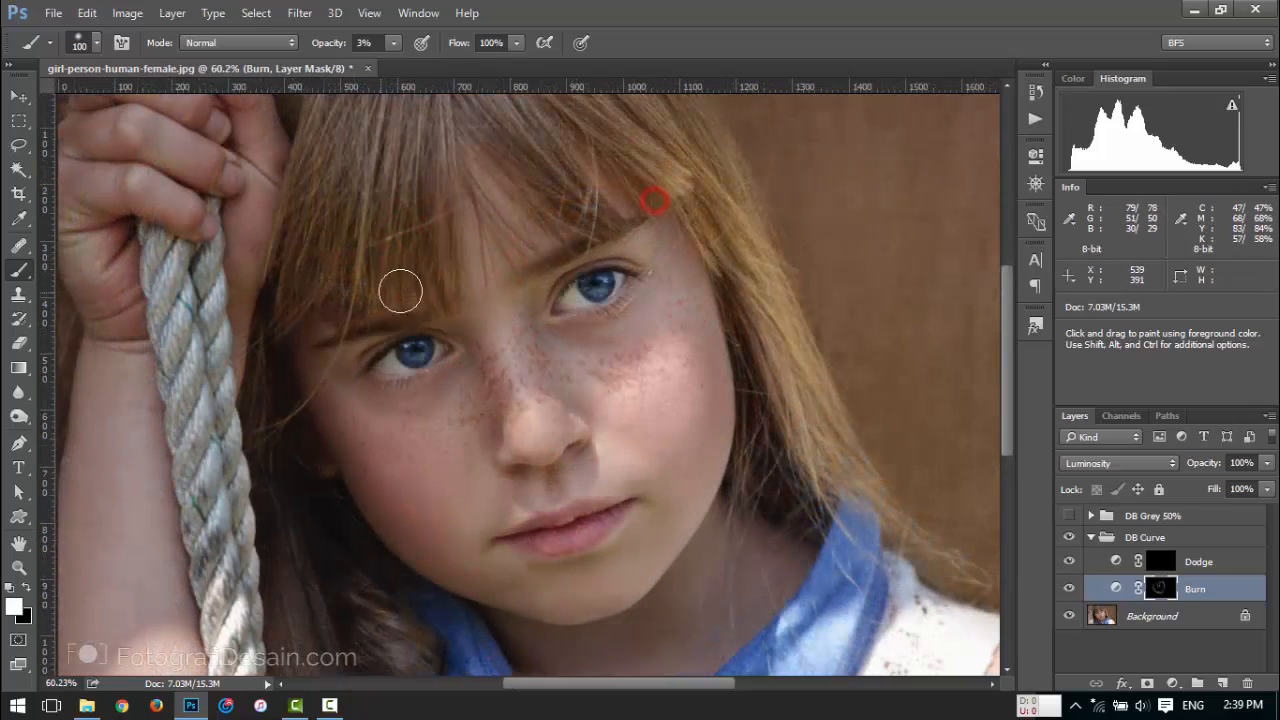
{"action": "left_click", "coordinate": [332, 395]}
{"action": "left_click", "coordinate": [334, 435]}
{"action": "left_click", "coordinate": [376, 511]}
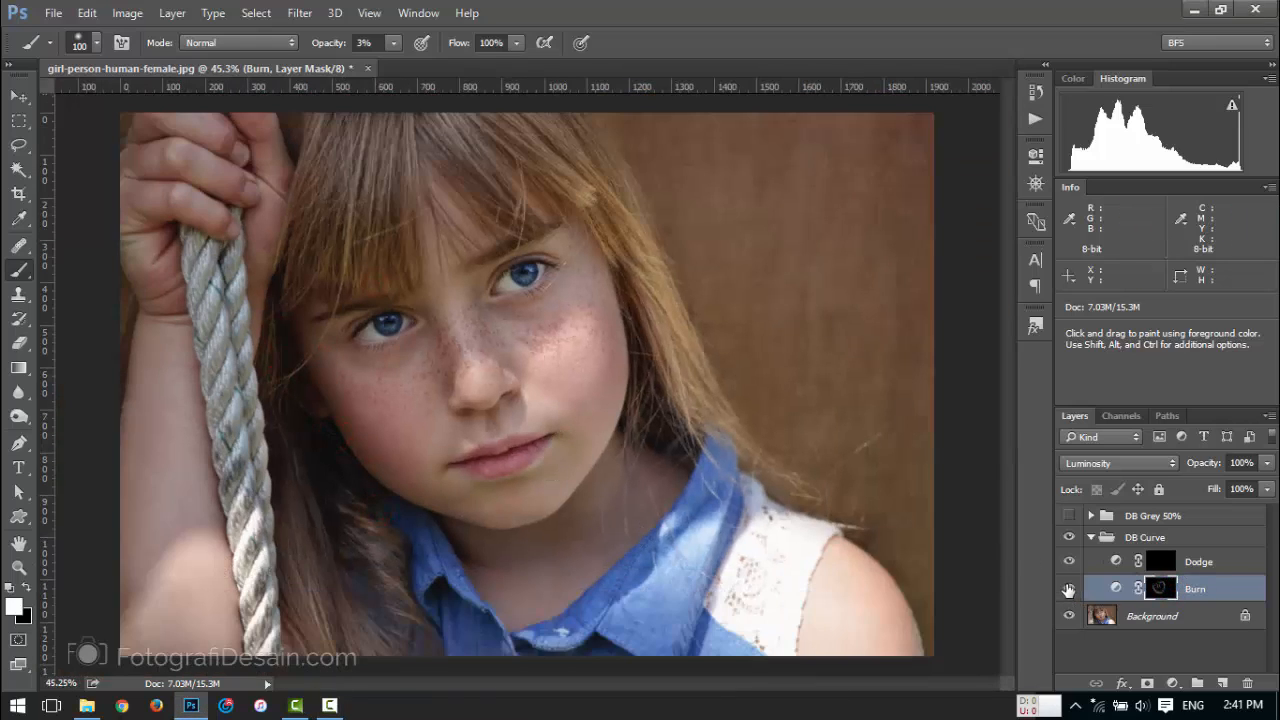
Compare the portrait with and without the Burn layer.
{"action": "left_click", "coordinate": [1067, 589]}
{"action": "left_click", "coordinate": [1067, 589]}
{"action": "left_click", "coordinate": [1067, 589]}
{"action": "left_click", "coordinate": [1067, 589]}
{"action": "left_click", "coordinate": [1067, 589]}
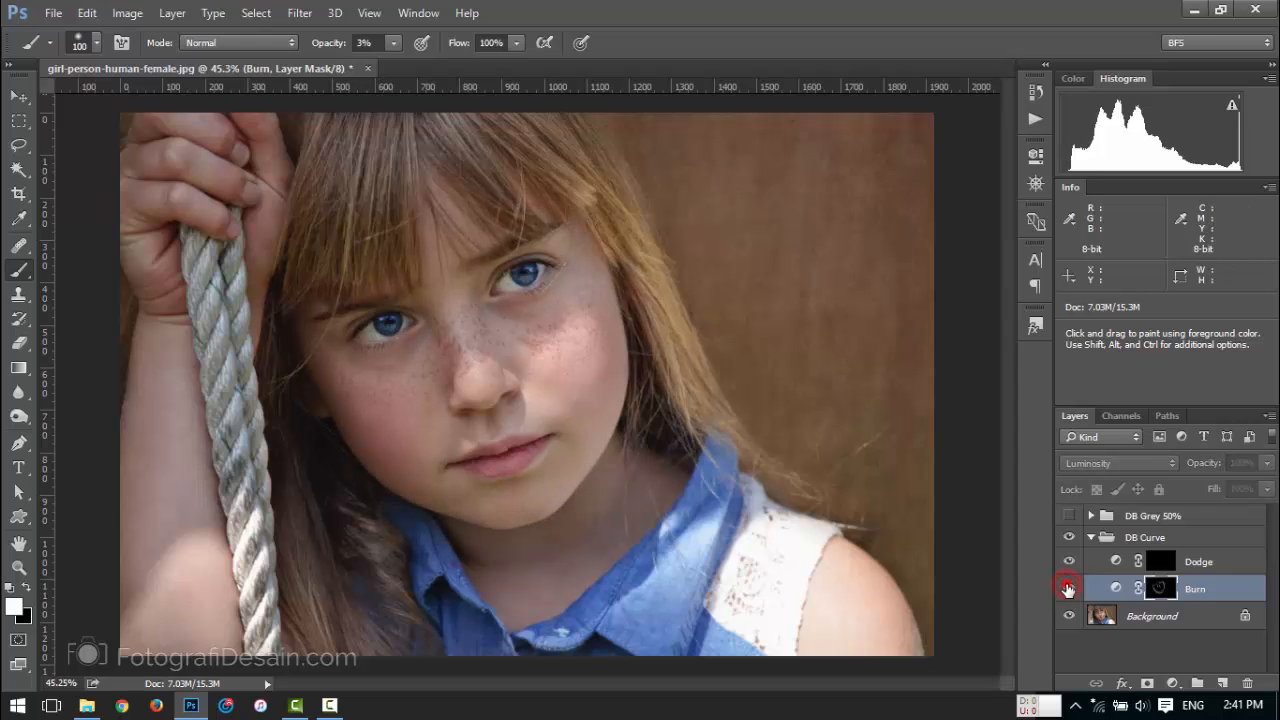
{"action": "left_click", "coordinate": [1067, 589]}
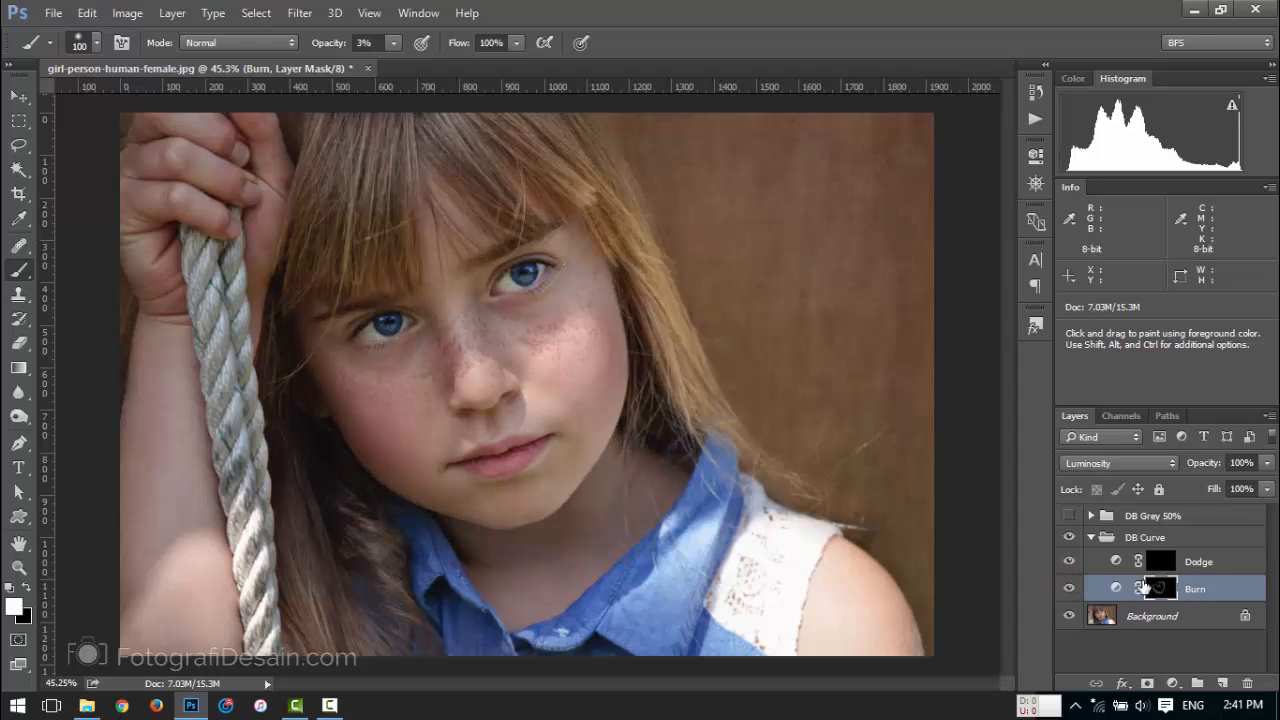
Paint white on the Dodge layer's mask to lighten parts of the face, using a 90 px brush at 3% opacity.
{"action": "left_click", "coordinate": [1161, 564]}
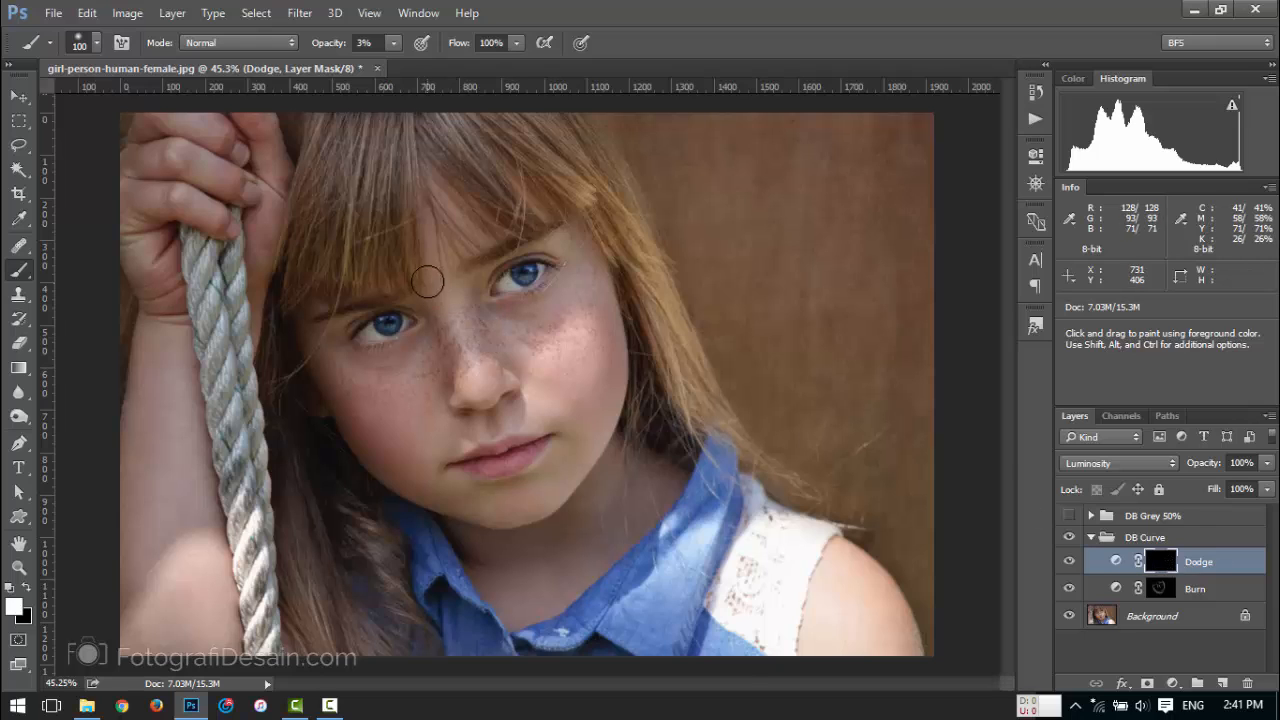
{"action": "scroll", "coordinate": [459, 327], "scroll_direction": "up", "scroll_amount": 1}
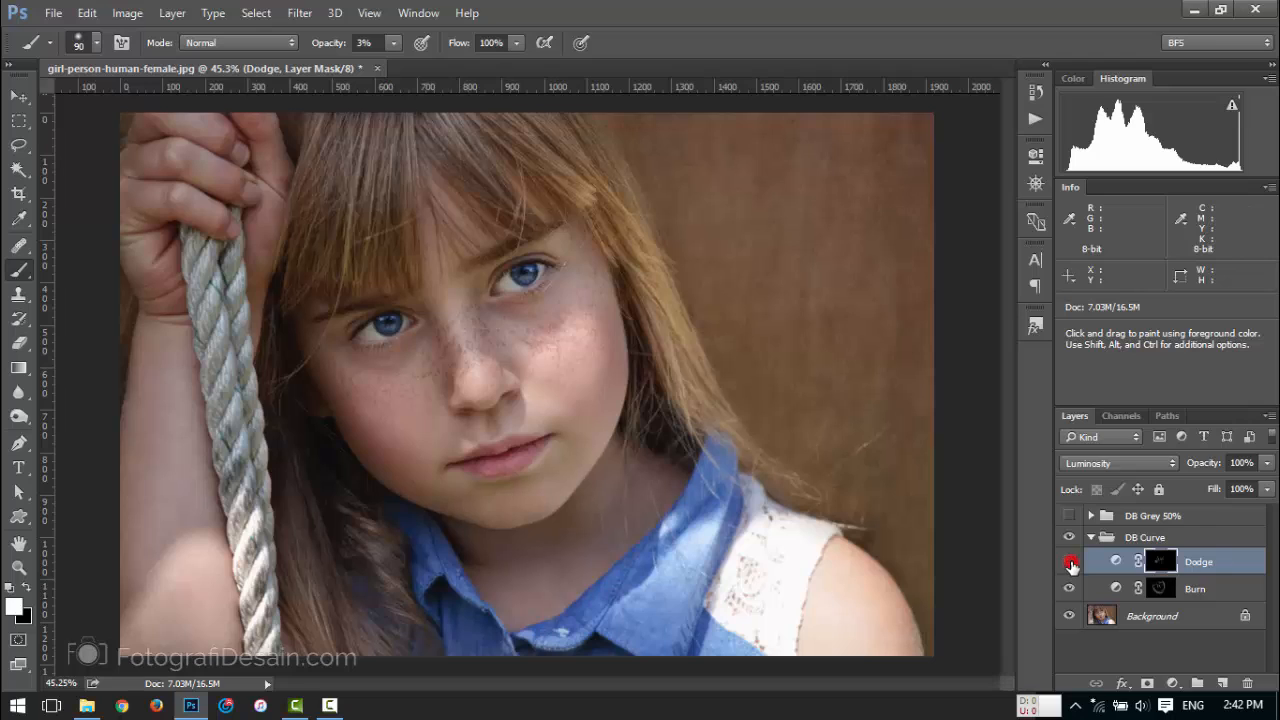
Compare the portrait with and without the Dodge layer, and with and without the whole DB Curve group.
{"action": "left_click", "coordinate": [1069, 563]}
{"action": "left_click", "coordinate": [1069, 563]}
{"action": "left_click", "coordinate": [1069, 563]}
{"action": "left_click", "coordinate": [1069, 563]}
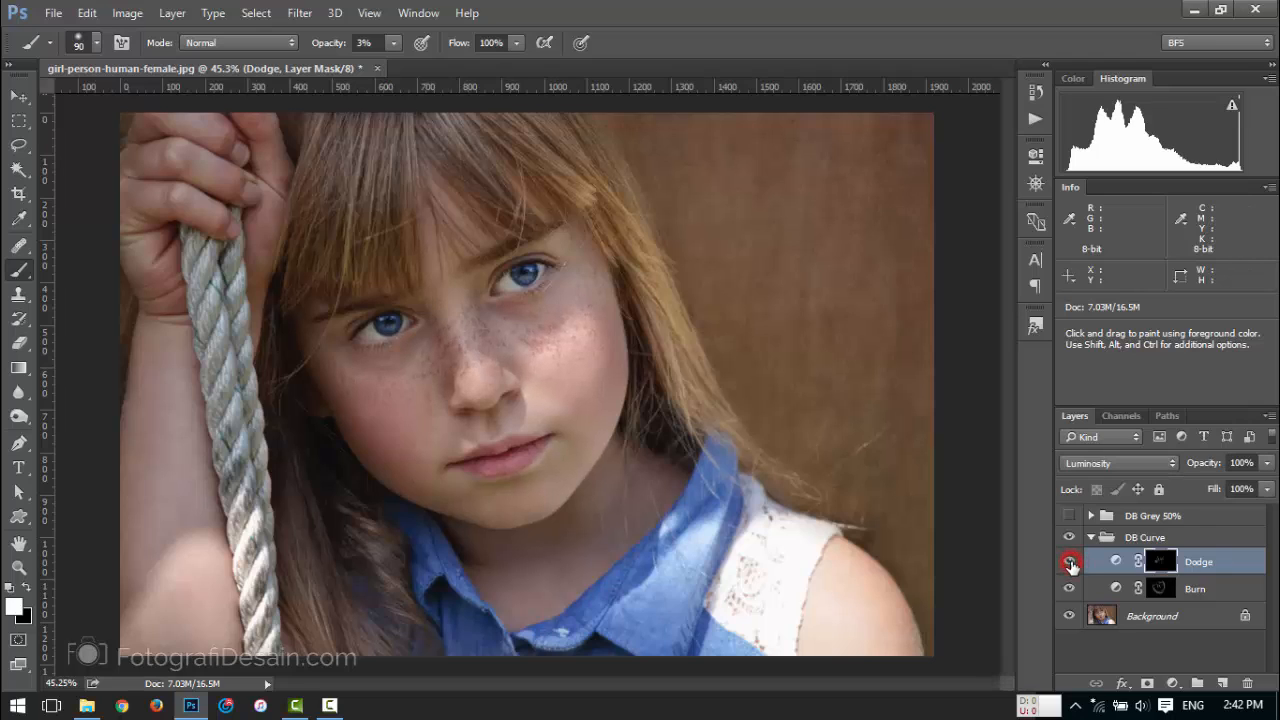
{"action": "left_click", "coordinate": [1098, 540]}
{"action": "left_click", "coordinate": [1091, 537]}
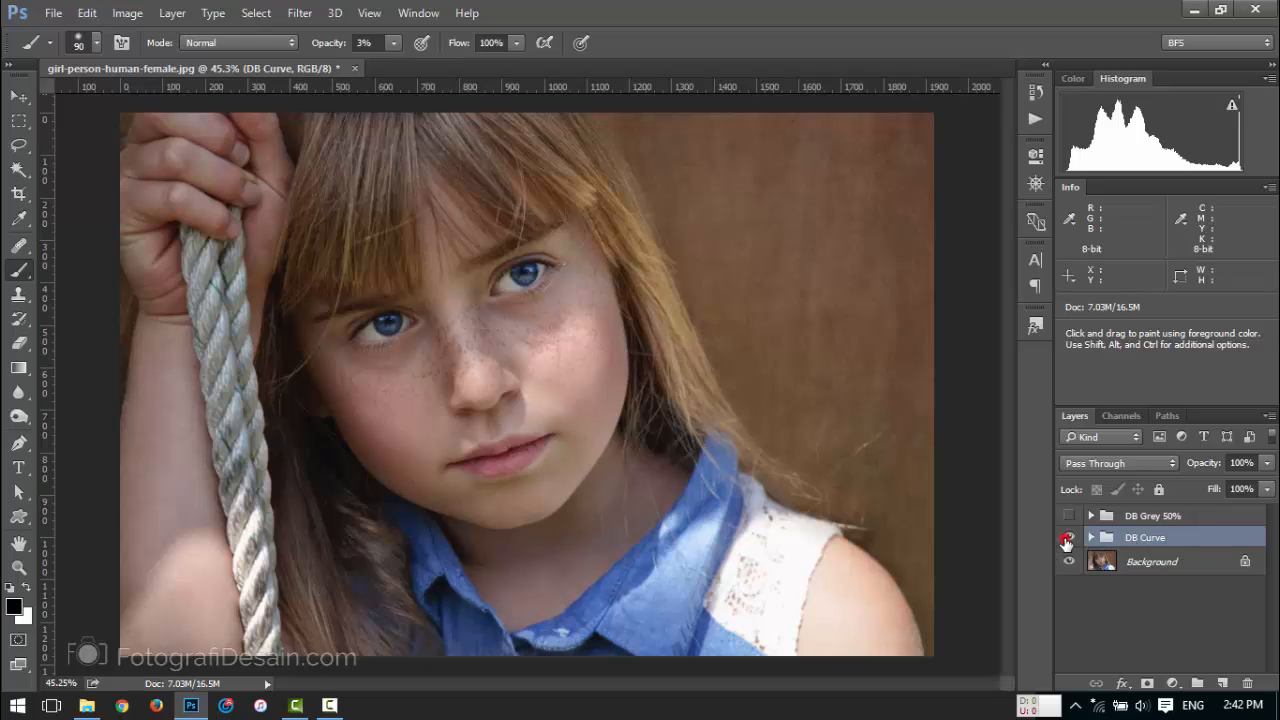
{"action": "left_click", "coordinate": [1067, 541]}
{"action": "left_click", "coordinate": [1067, 541]}
{"action": "left_click", "coordinate": [1066, 543]}
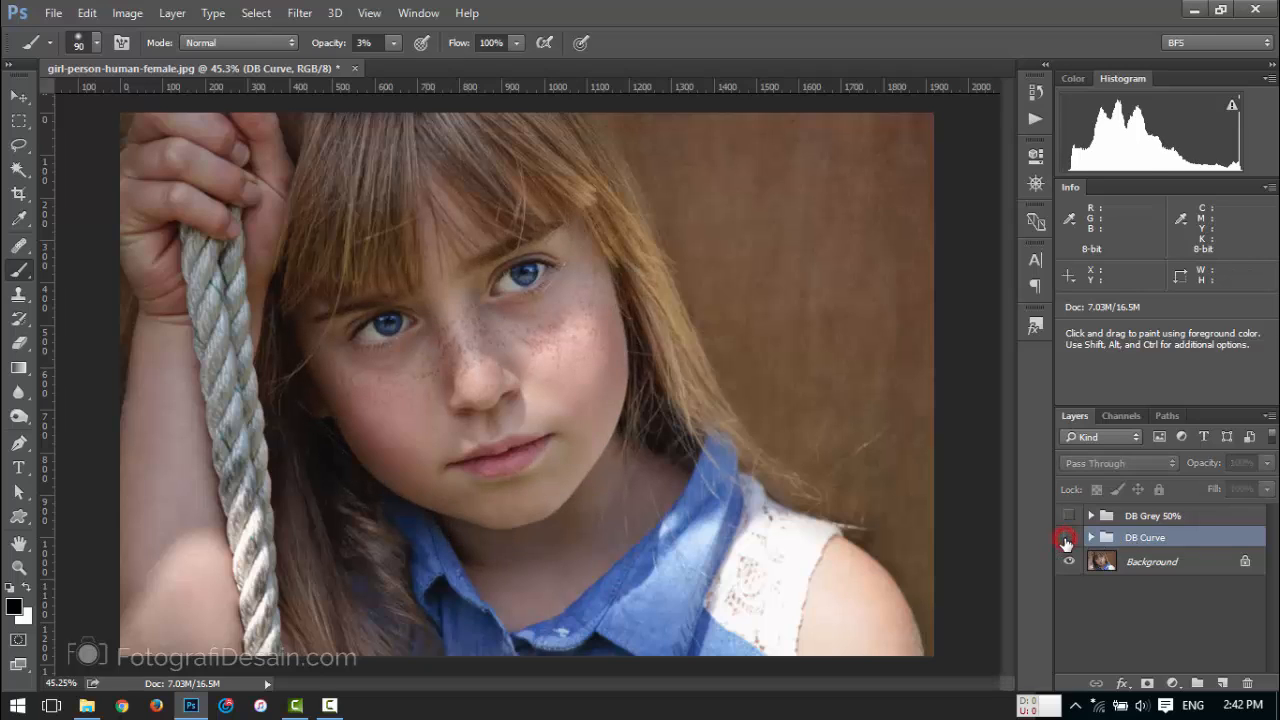
{"action": "left_click", "coordinate": [1066, 542]}
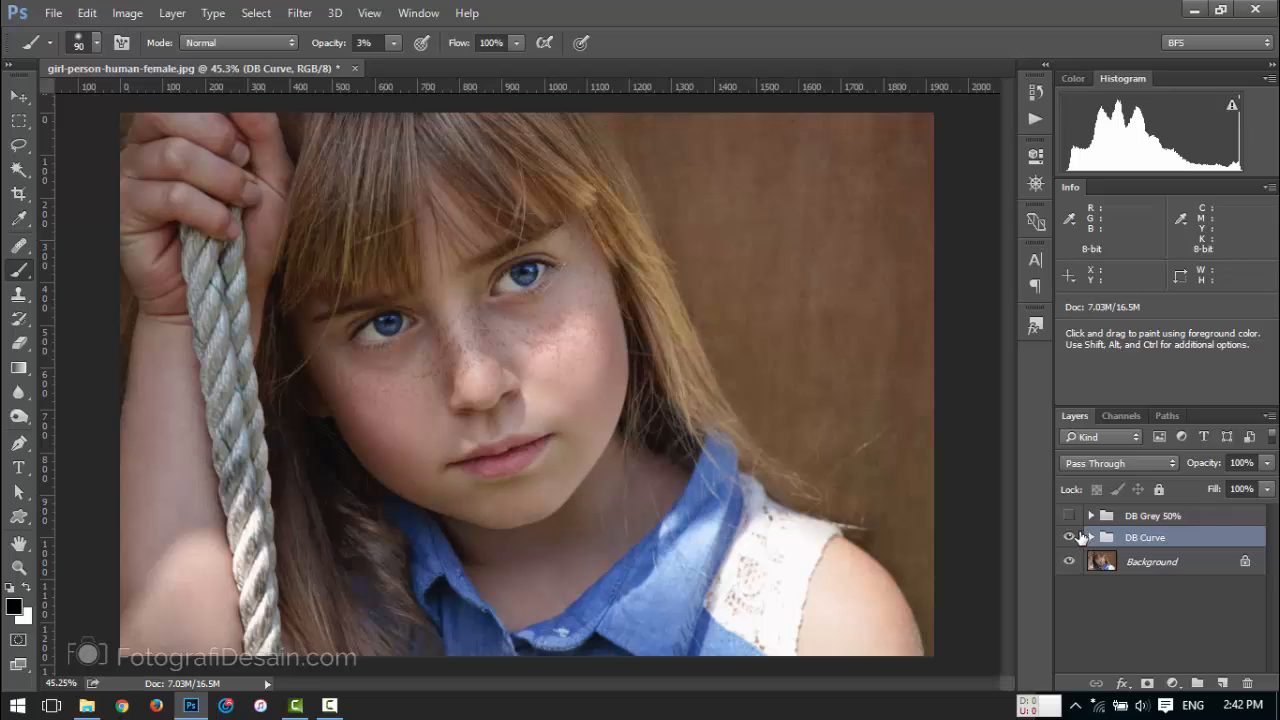
{"action": "left_click", "coordinate": [1091, 538]}
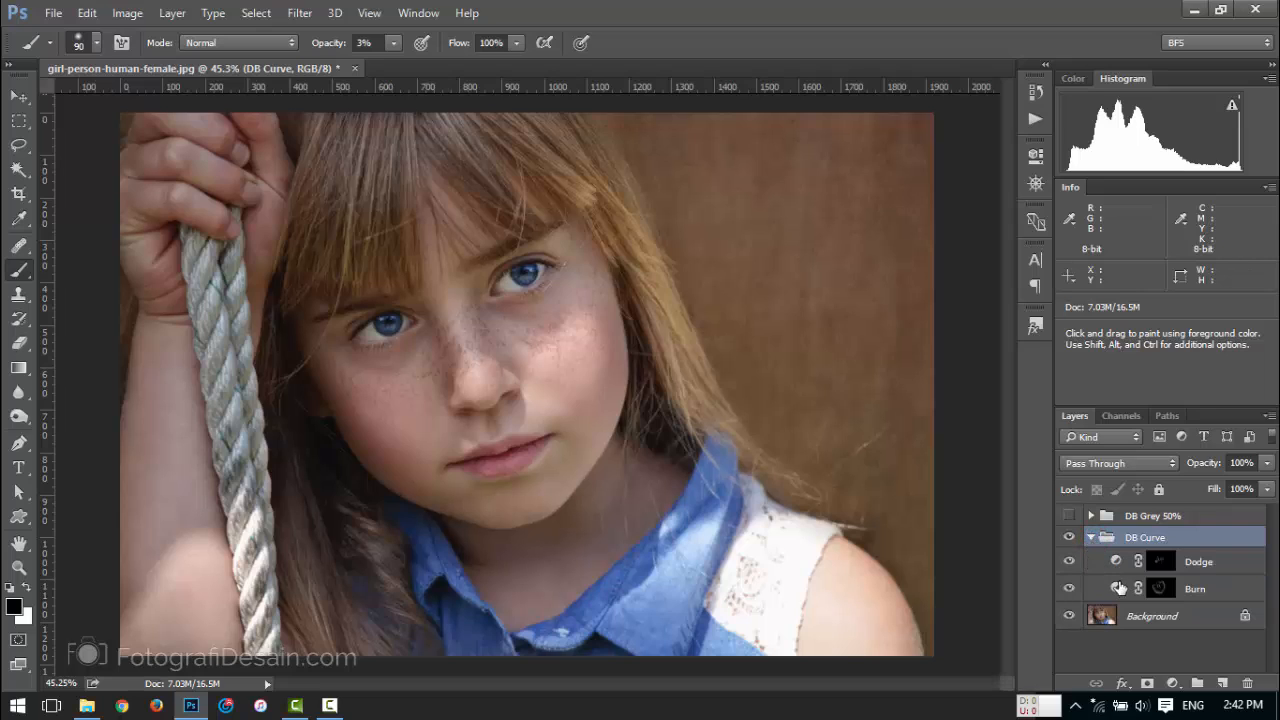
{"action": "left_click", "coordinate": [1190, 565]}
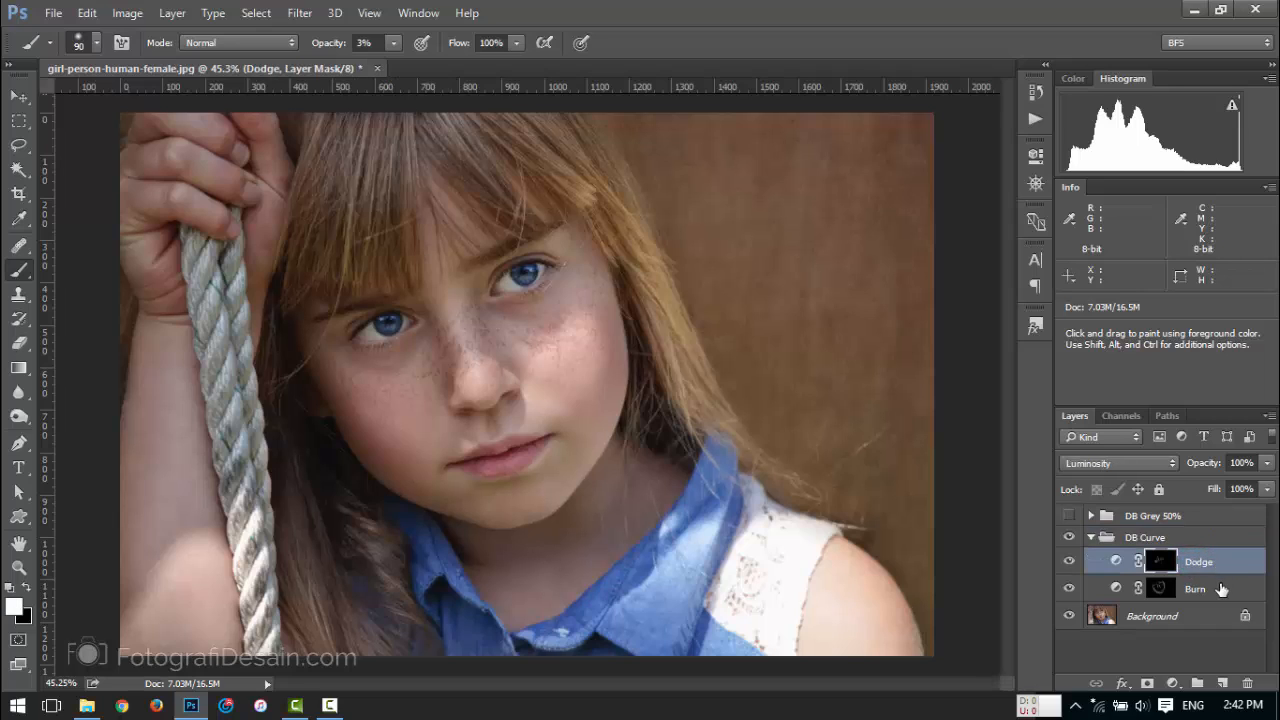
{"action": "left_click", "coordinate": [1220, 589]}
{"action": "left_click", "coordinate": [1200, 561]}
{"action": "left_click", "coordinate": [1197, 589]}
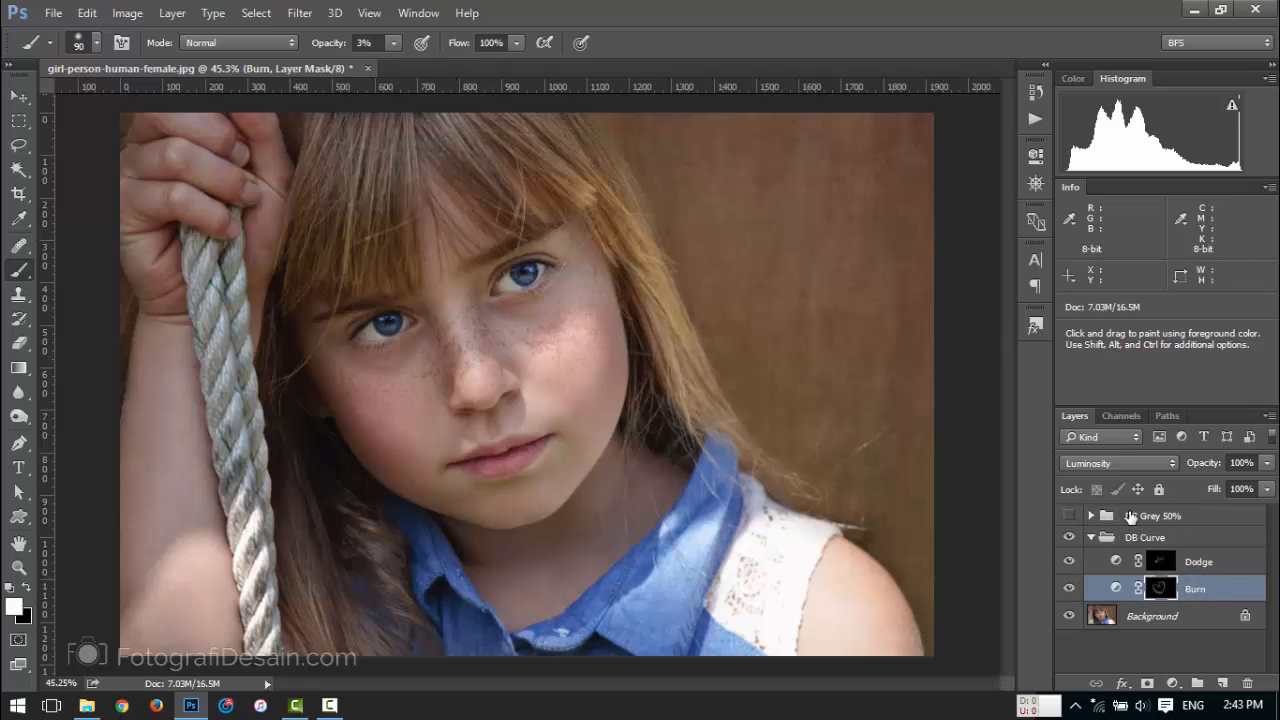
Turn on the DB Grey 50% group and view its effect together with the DB Curve group.
{"action": "left_click", "coordinate": [1090, 516]}
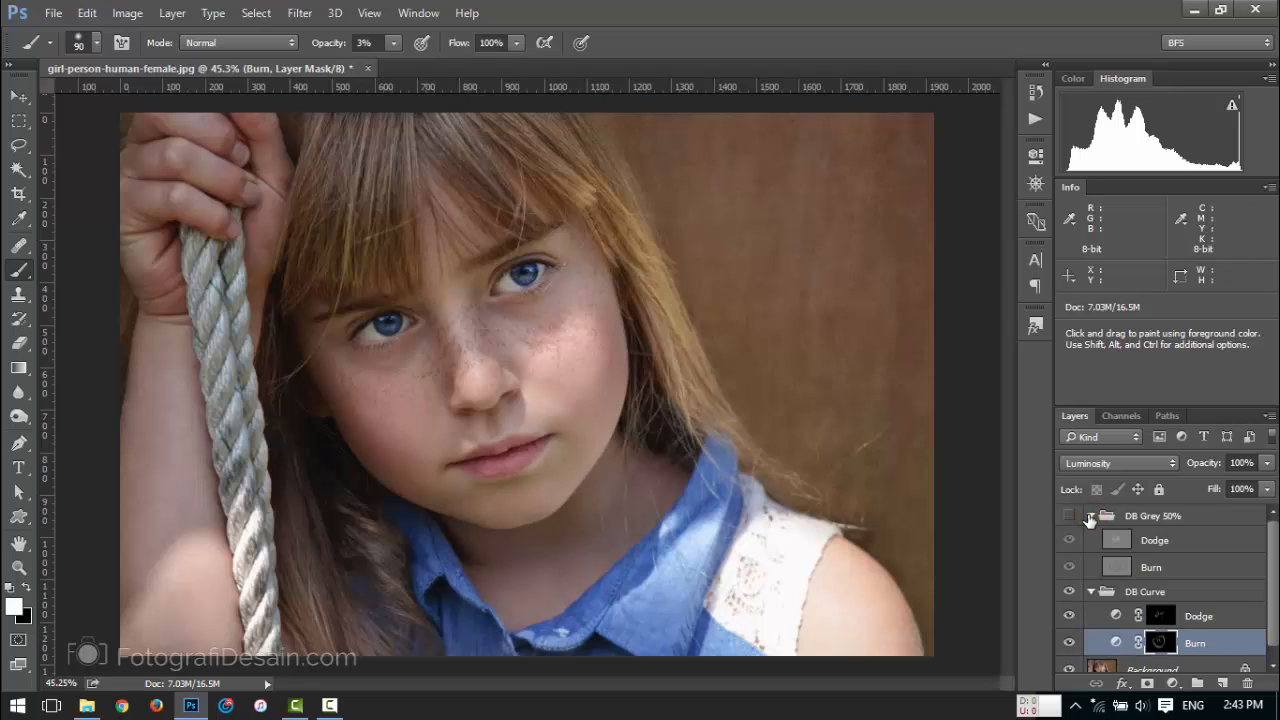
{"action": "left_click", "coordinate": [1069, 516]}
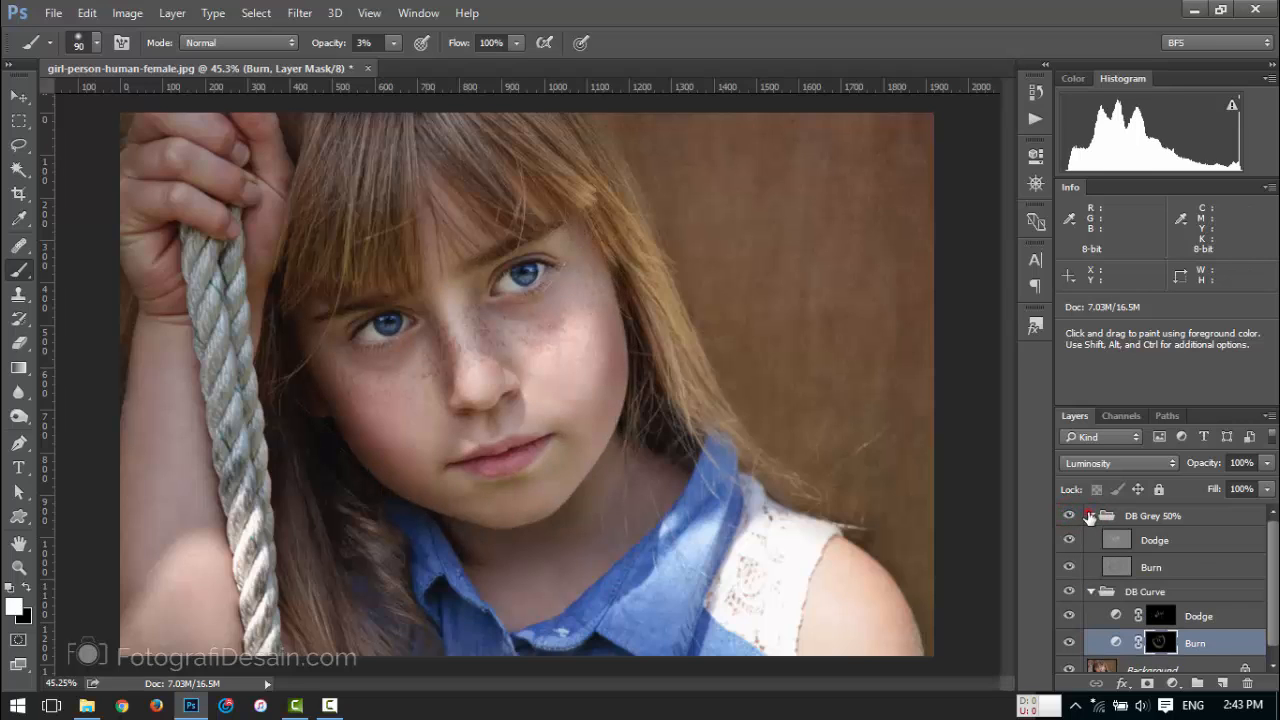
{"action": "left_click", "coordinate": [1090, 516]}
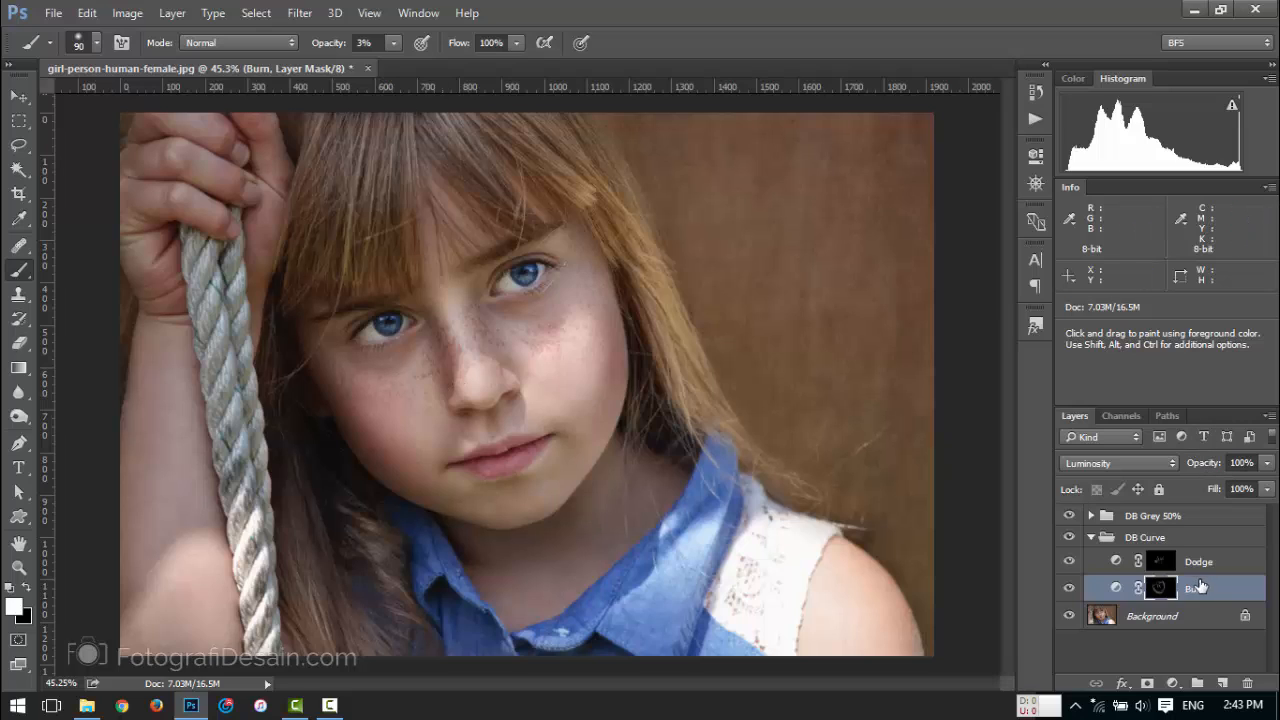
{"action": "left_click", "coordinate": [1267, 463]}
{"action": "mouse_move", "coordinate": [1266, 480]}
{"action": "left_mouse_down"}
{"action": "mouse_move", "coordinate": [1202, 487]}
{"action": "mouse_move", "coordinate": [1266, 490]}
{"action": "left_mouse_up"}
{"action": "left_click", "coordinate": [1191, 461]}
Collapse the DB Curve group and hide both the DB Curve and DB Grey 50% groups.
{"action": "left_click", "coordinate": [1168, 540]}
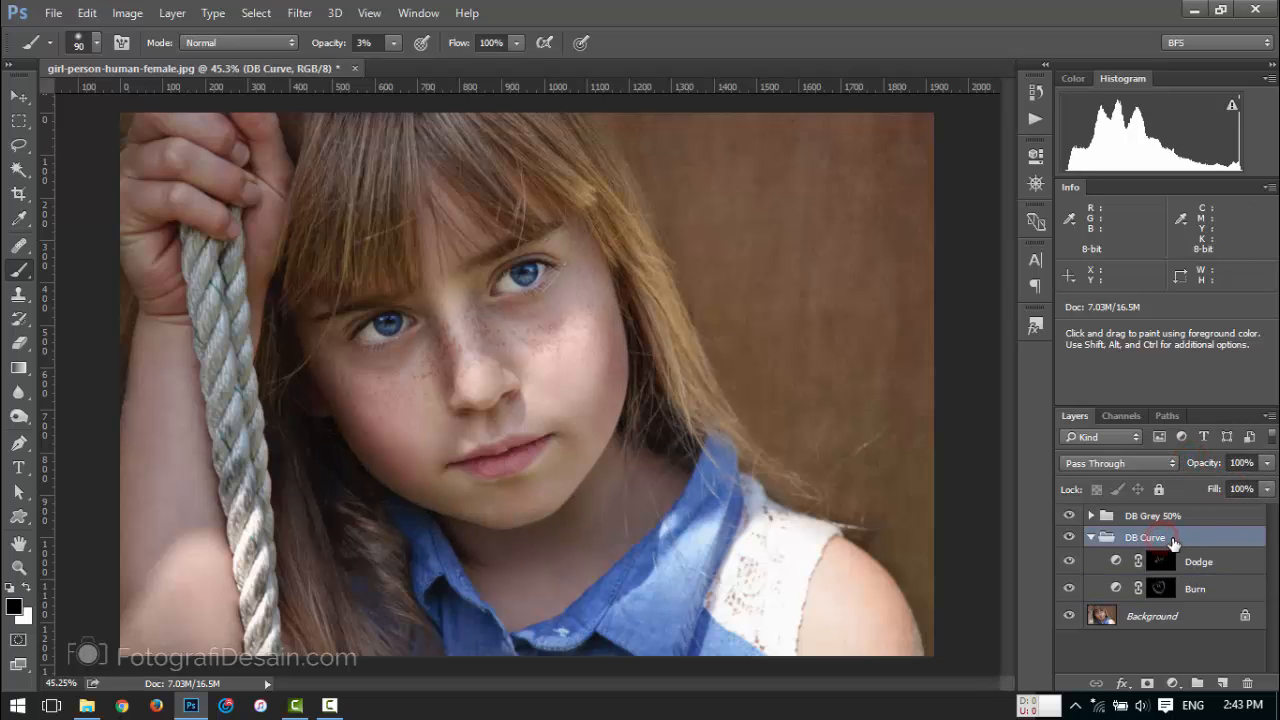
{"action": "left_click", "coordinate": [1091, 538]}
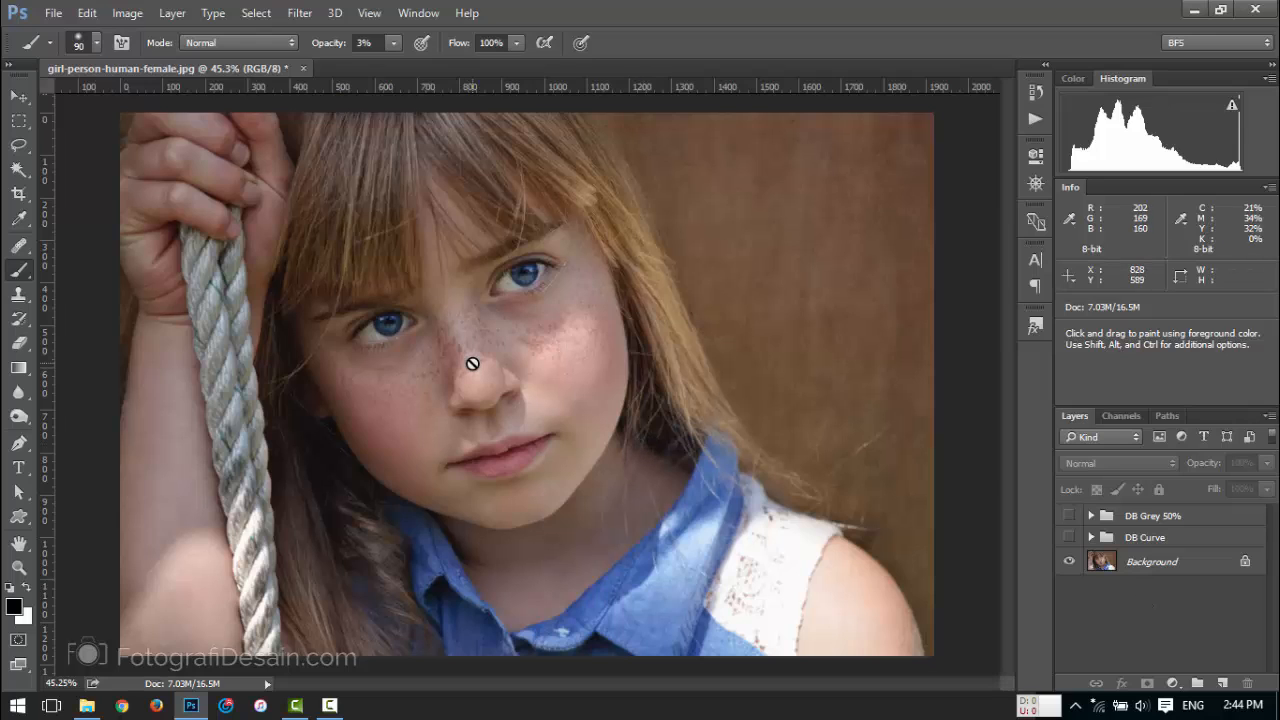
{"action": "key", "text": "Return"}
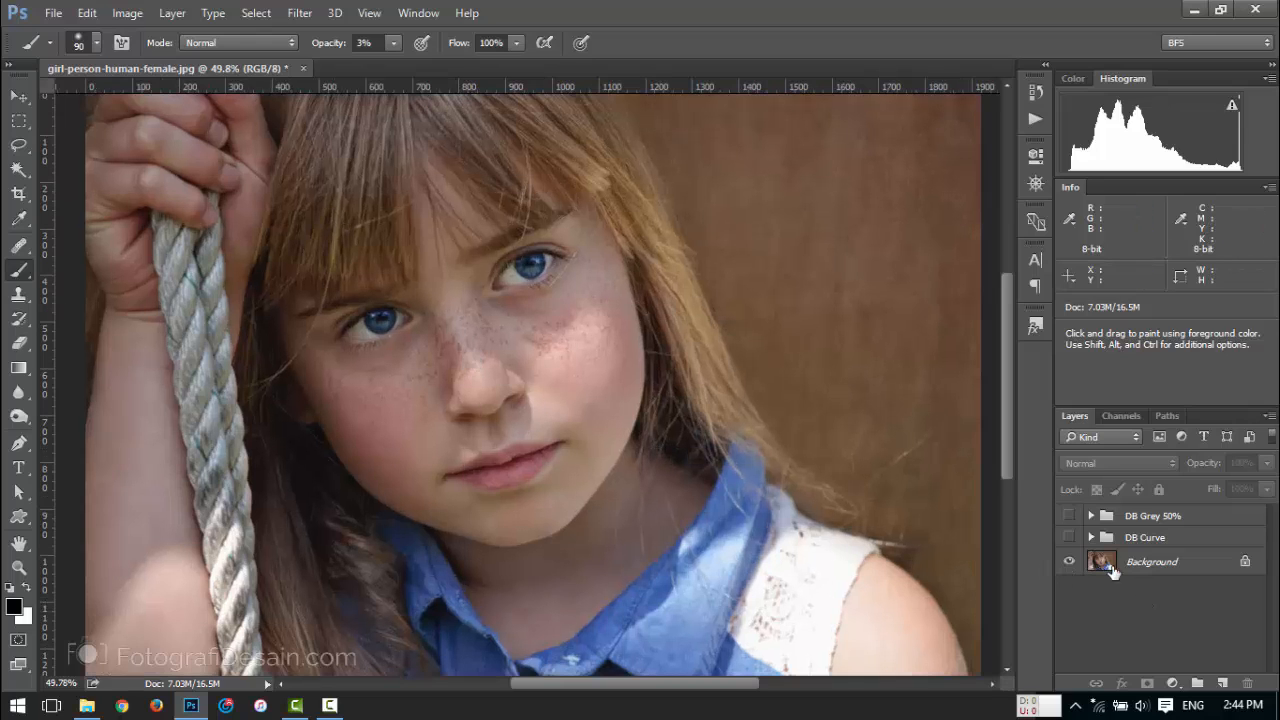
Duplicate the Background layer twice.
{"action": "left_click", "coordinate": [1150, 562]}
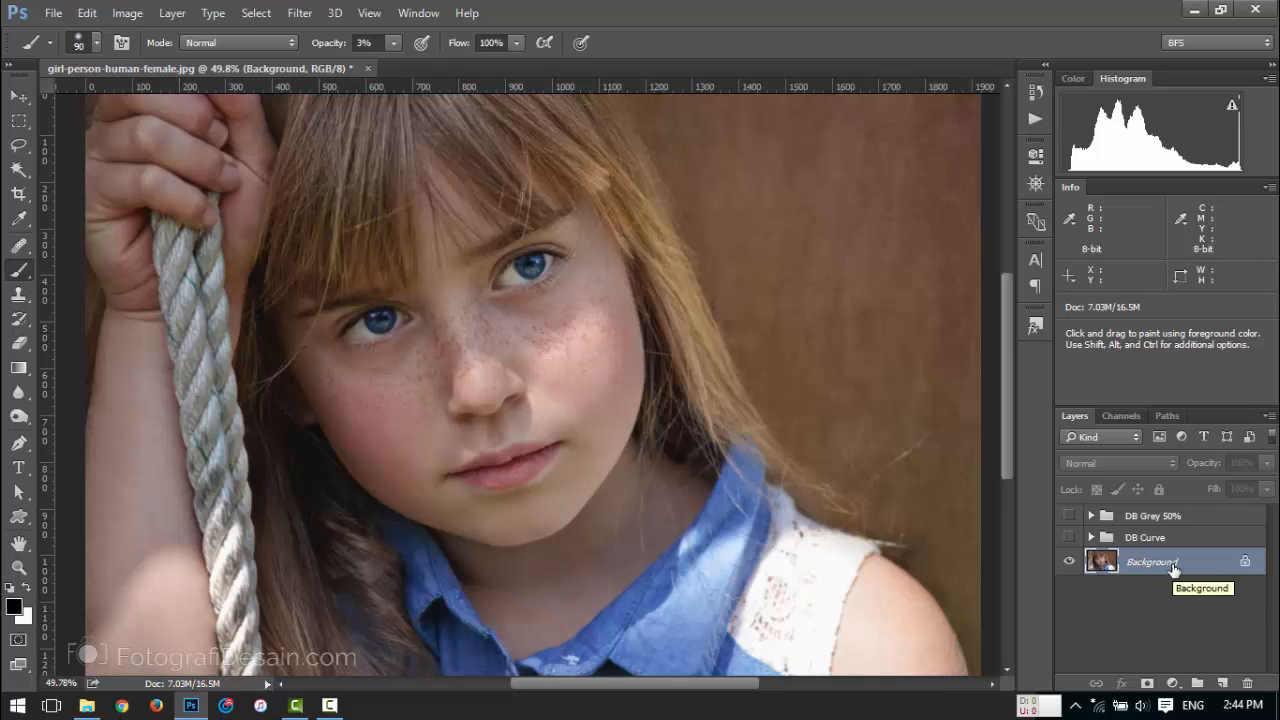
{"action": "key", "text": "ctrl+j"}
{"action": "key", "text": "ctrl+j"}
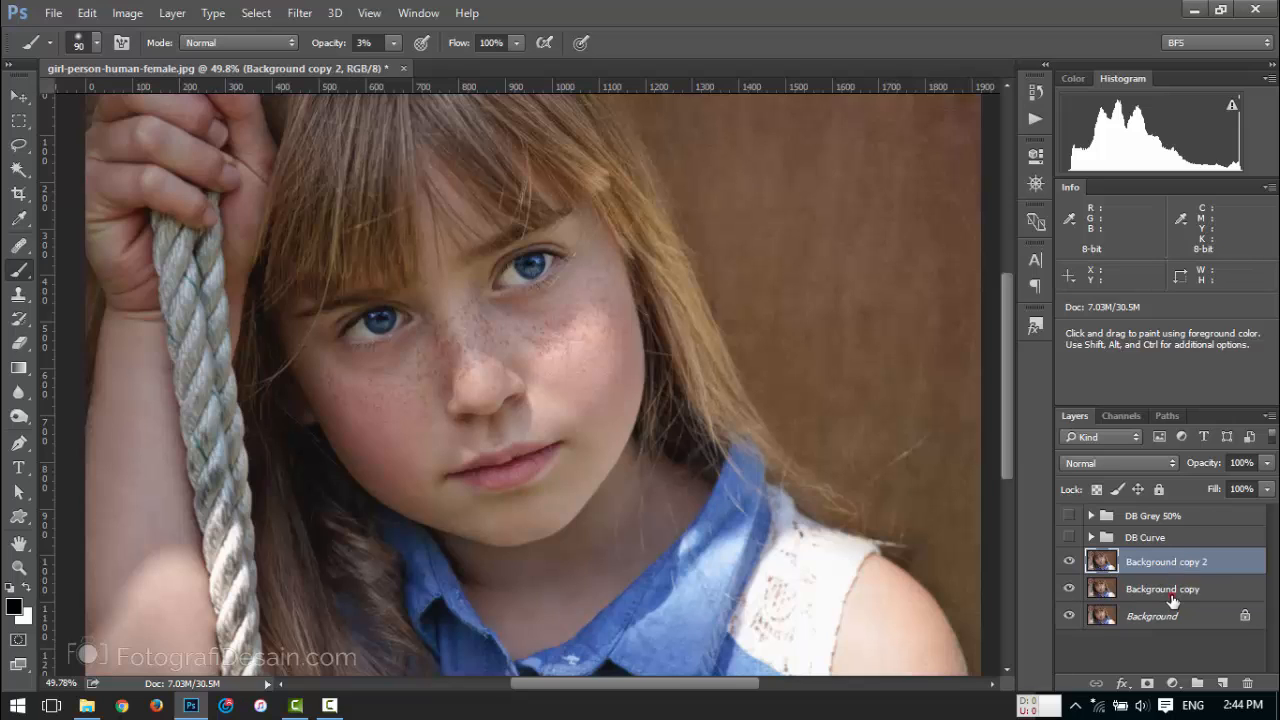
Rename the lower background copy Low and the upper background copy High.
{"action": "double_click", "coordinate": [1165, 589]}
{"action": "type", "text": "Loe"}
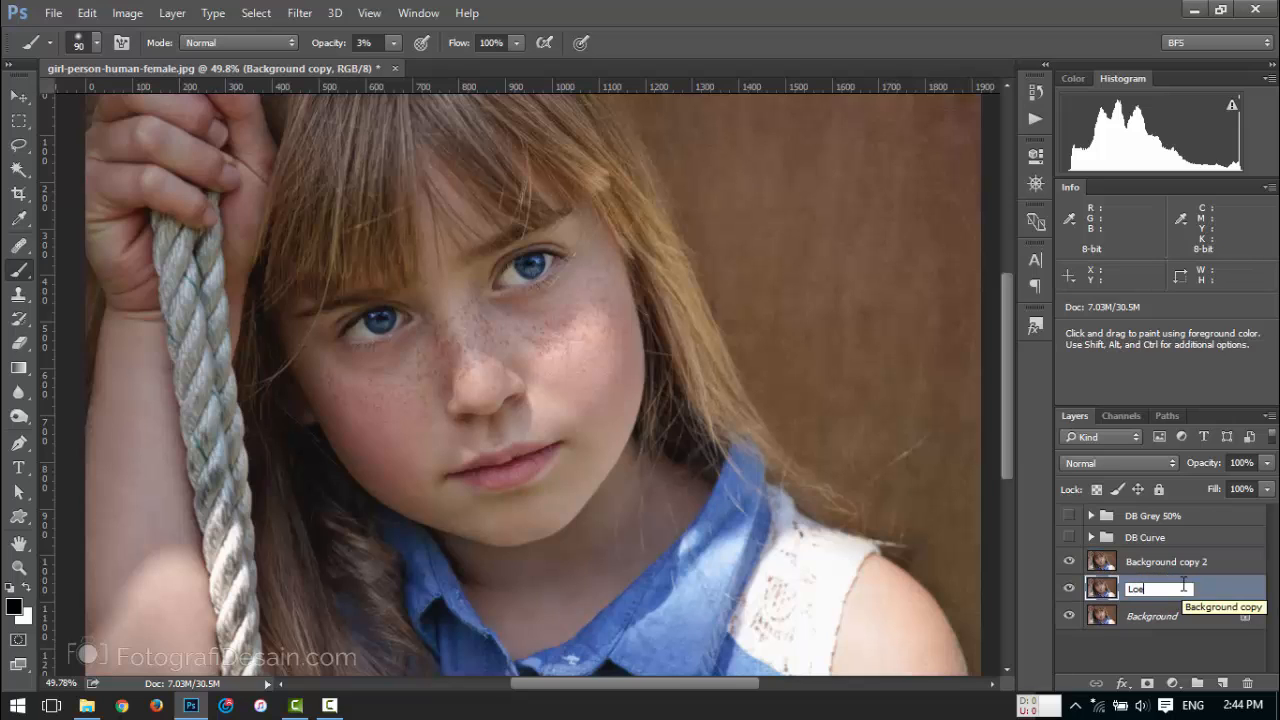
{"action": "key", "text": "BackSpace"}
{"action": "type", "text": "w"}
{"action": "key", "text": "Return"}
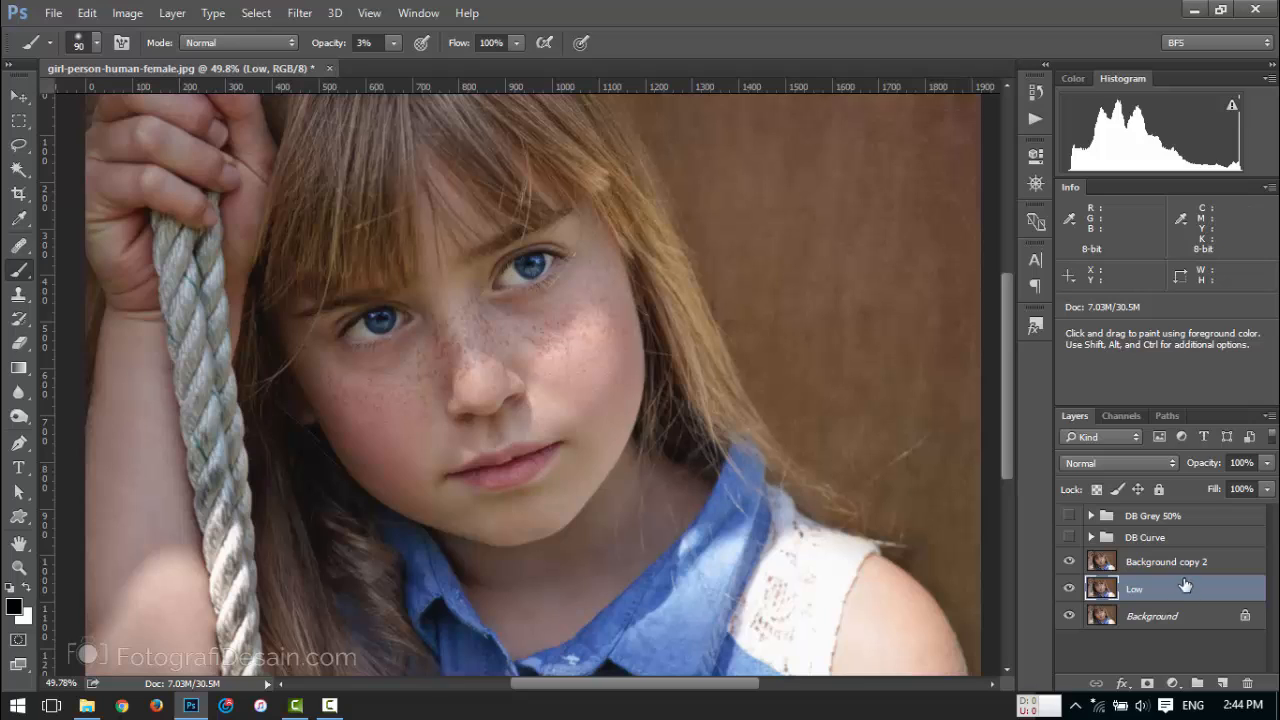
{"action": "double_click", "coordinate": [1171, 562]}
{"action": "type", "text": "High"}
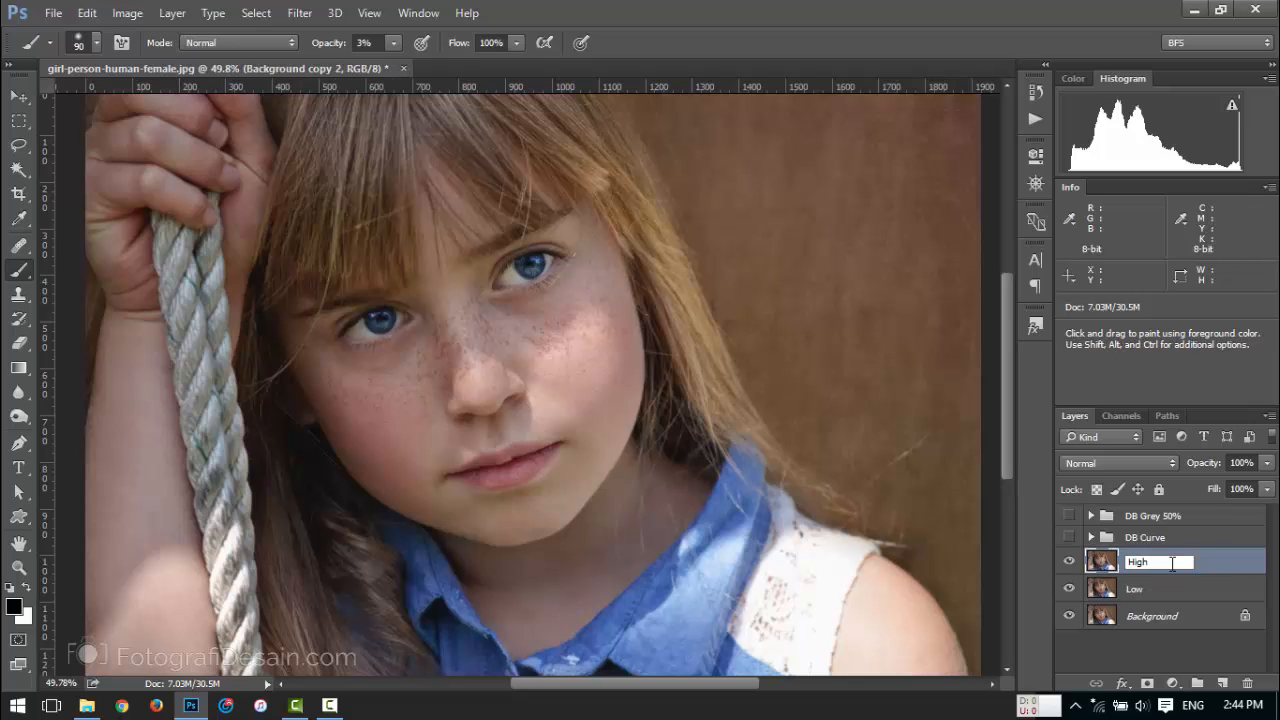
{"action": "key", "text": "Return"}
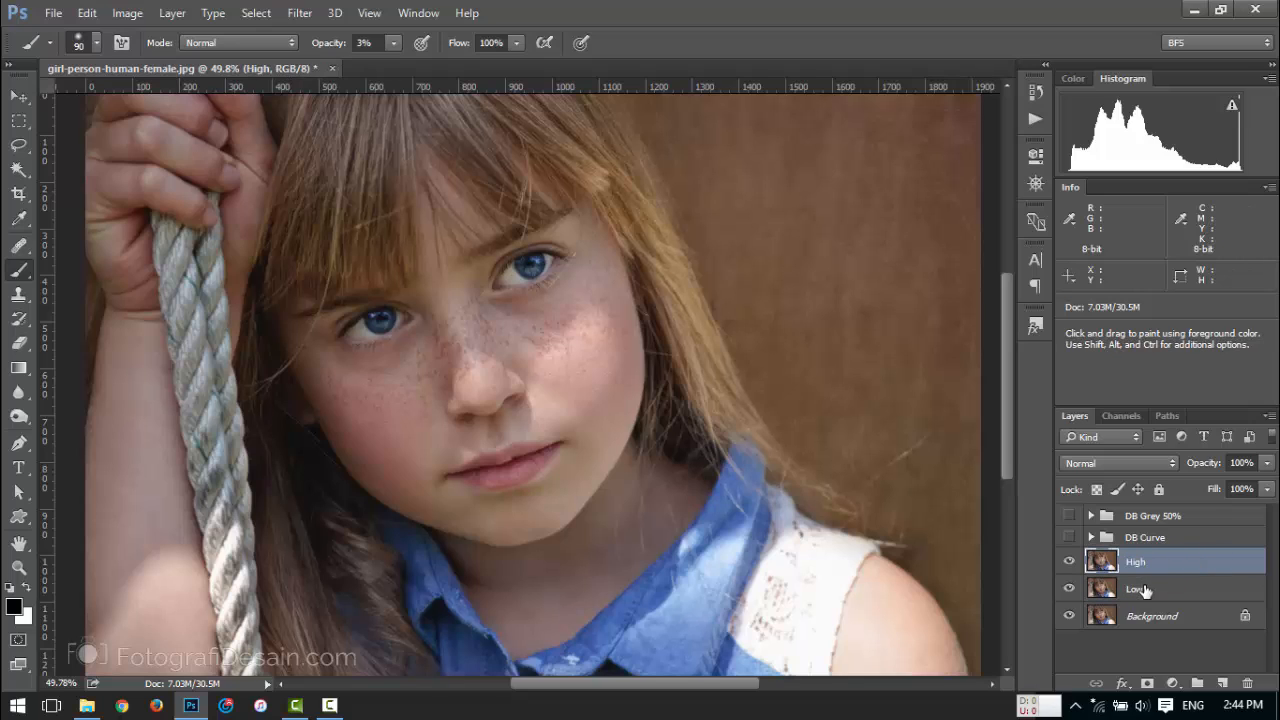
Hide the High layer and apply a Gaussian Blur to the Low layer.
{"action": "left_click", "coordinate": [1069, 561]}
{"action": "left_click", "coordinate": [1170, 596]}
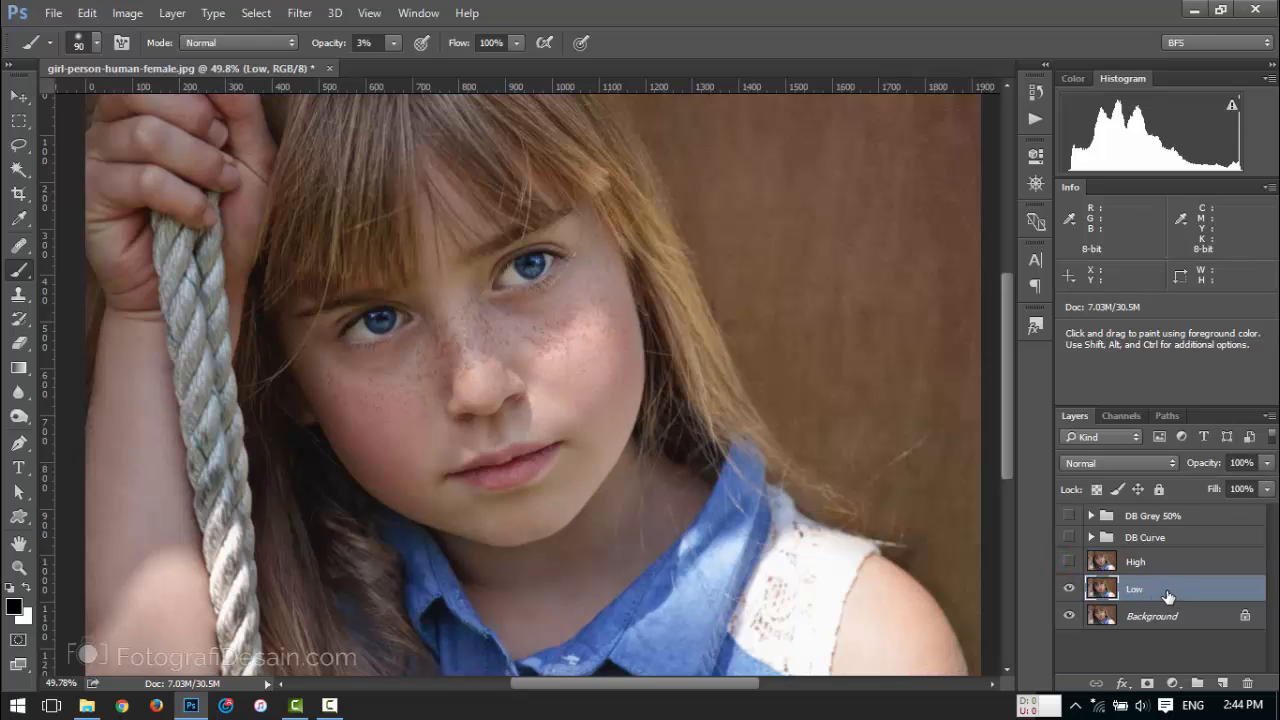
{"action": "left_click", "coordinate": [298, 13]}
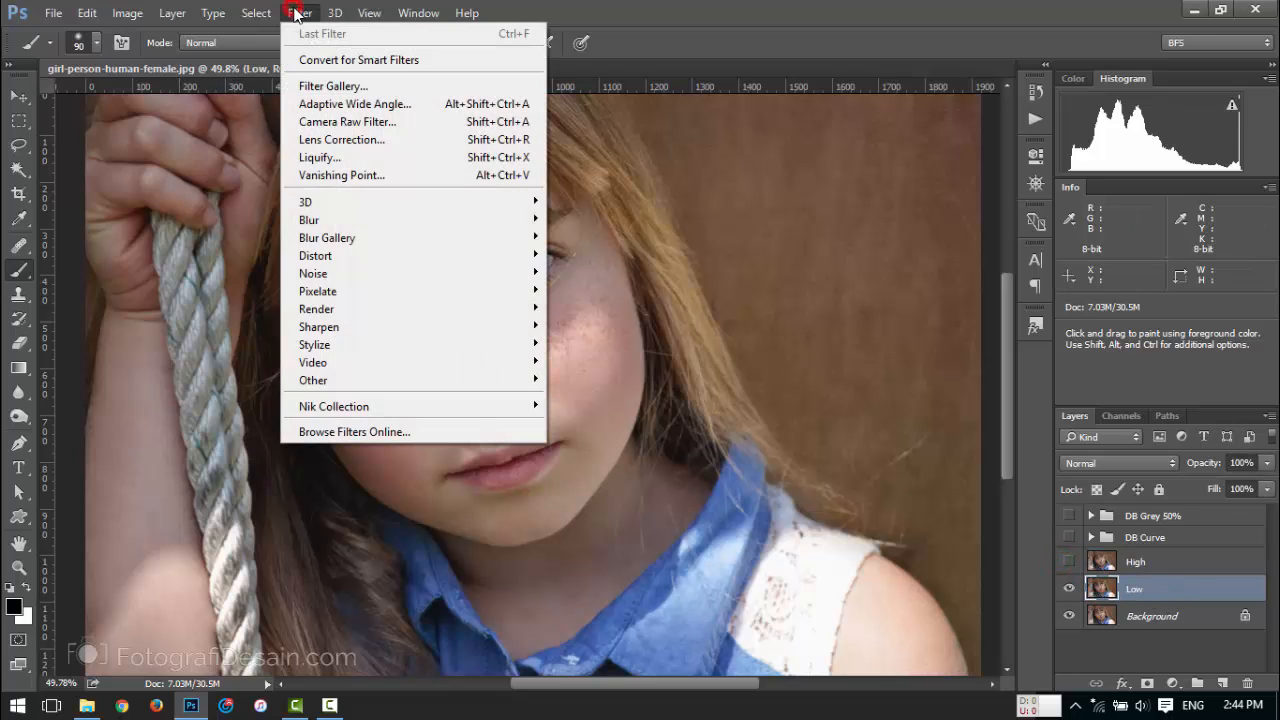
{"action": "mouse_move", "coordinate": [443, 298]}
{"action": "mouse_move", "coordinate": [514, 220]}
{"action": "left_click", "coordinate": [600, 290]}
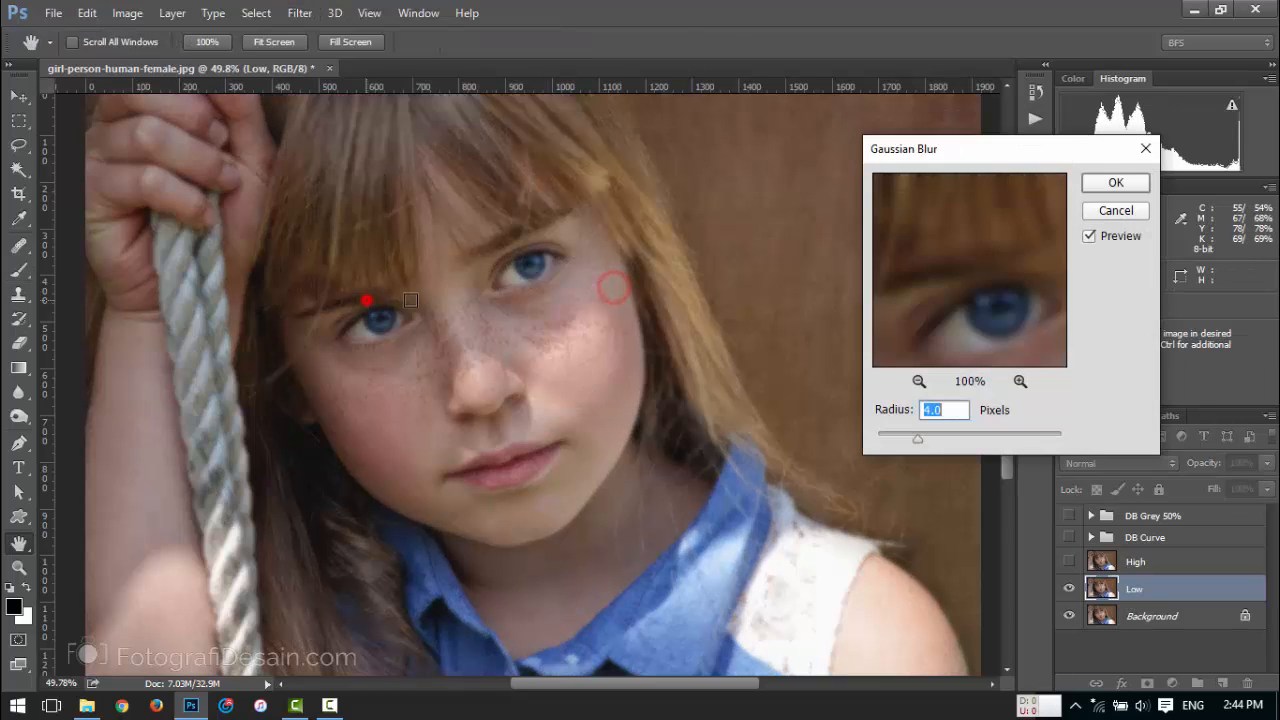
{"action": "left_click_drag", "start_coordinate": [917, 437], "coordinate": [907, 437]}
{"action": "left_click", "coordinate": [1115, 182]}
{"action": "key", "text": "b"}
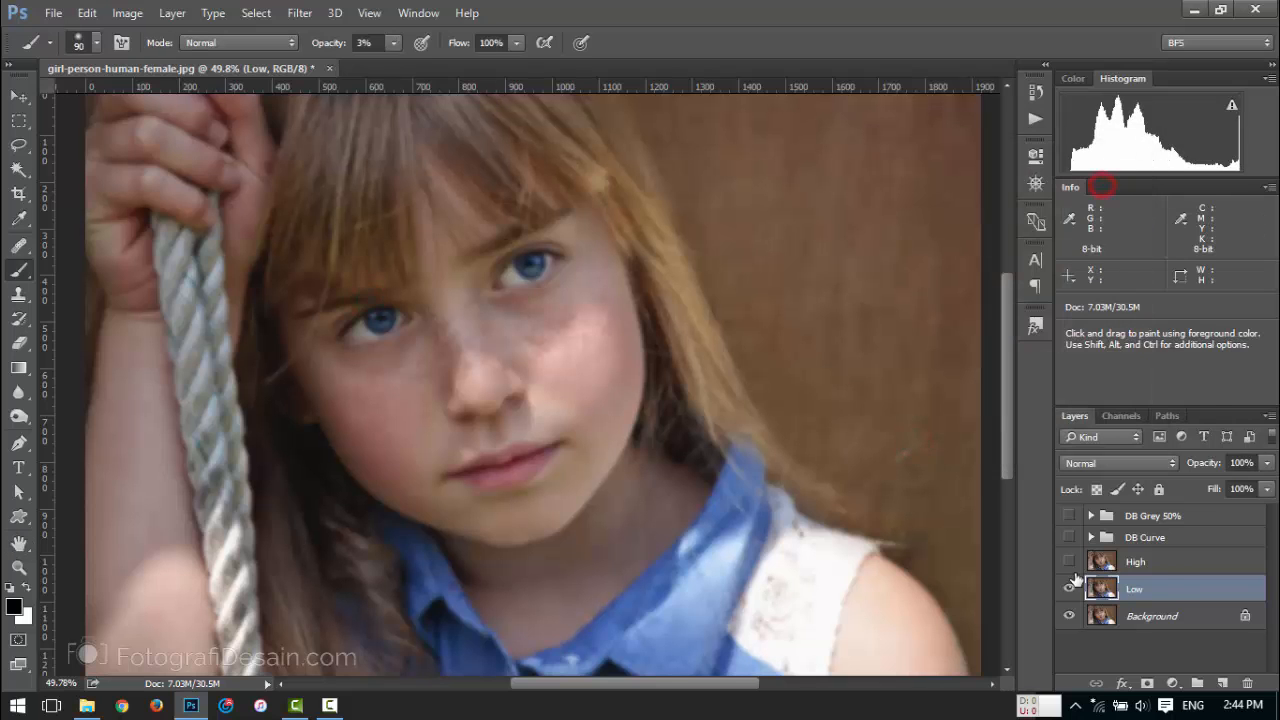
Show the High layer and use Apply Image on it with layer Low, Subtract blending, scale 2 and offset 128.
{"action": "left_click", "coordinate": [1130, 556]}
{"action": "left_click", "coordinate": [1069, 561]}
{"action": "left_click", "coordinate": [127, 13]}
{"action": "left_click", "coordinate": [236, 277]}
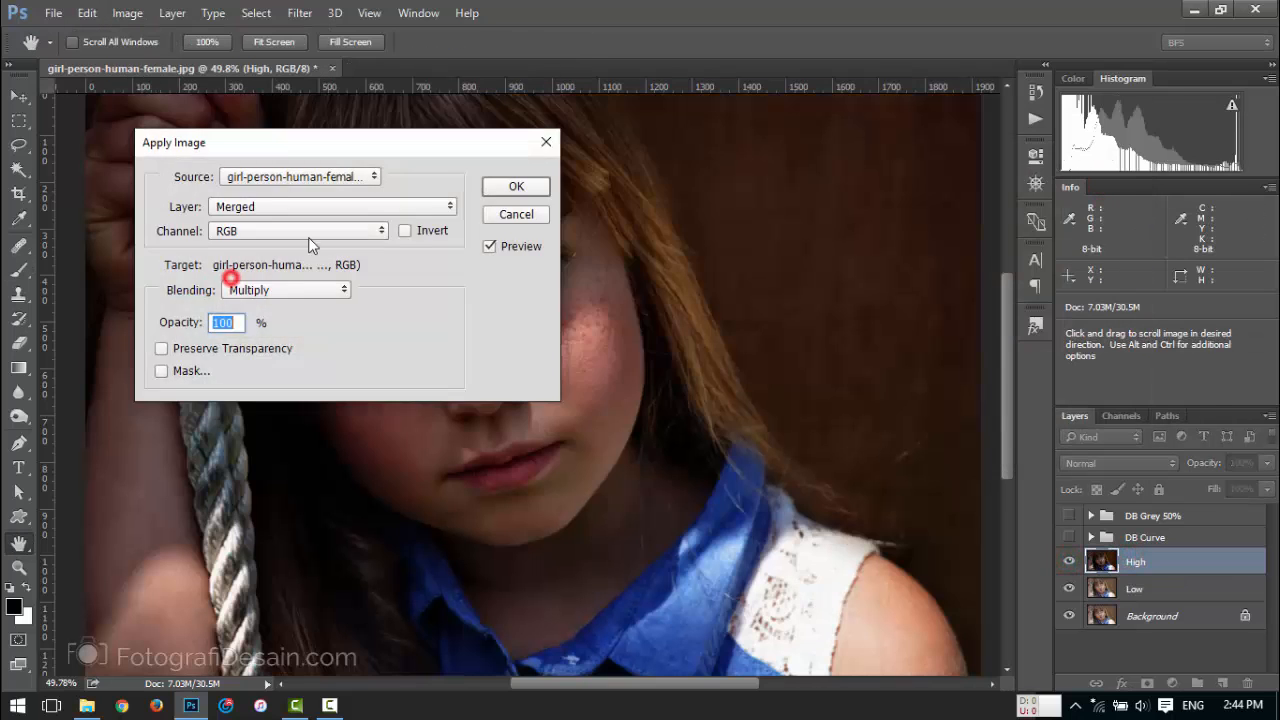
{"action": "left_click", "coordinate": [462, 182]}
{"action": "left_click", "coordinate": [395, 200]}
{"action": "left_click", "coordinate": [395, 206]}
{"action": "left_click", "coordinate": [560, 116]}
{"action": "left_click", "coordinate": [434, 183]}
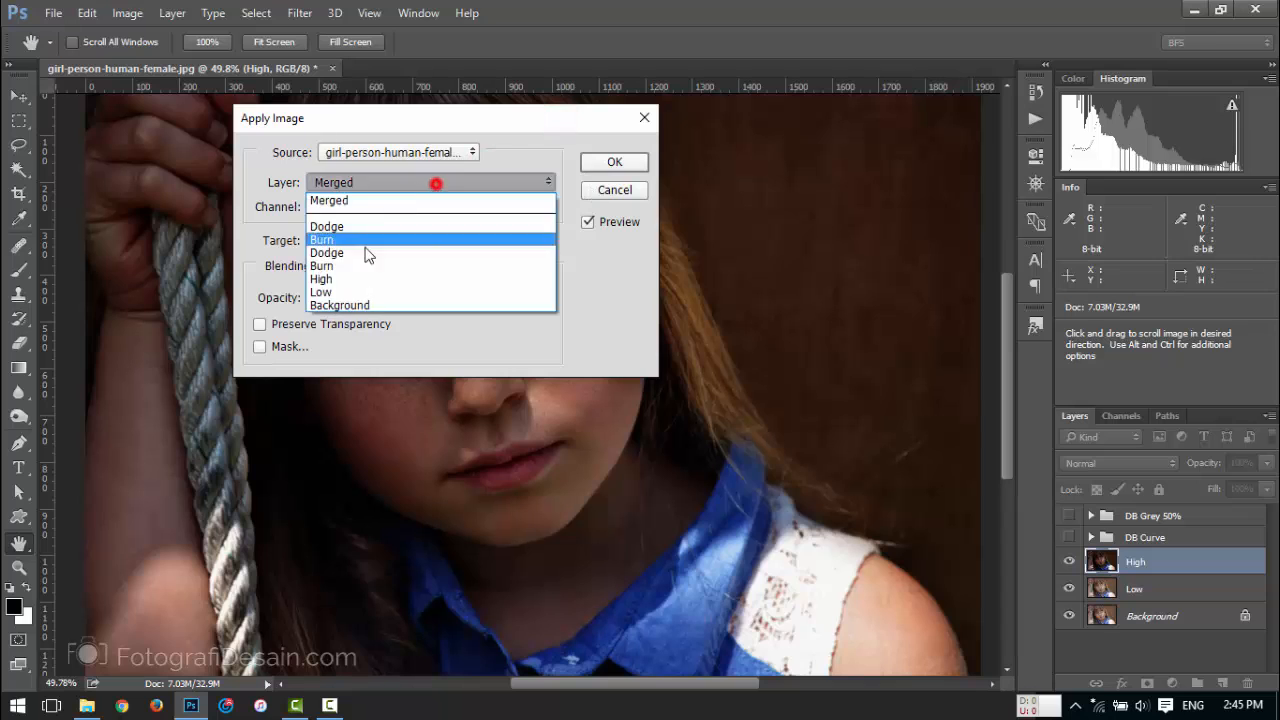
{"action": "left_click", "coordinate": [383, 292]}
{"action": "left_click", "coordinate": [434, 266]}
{"action": "left_click", "coordinate": [349, 586]}
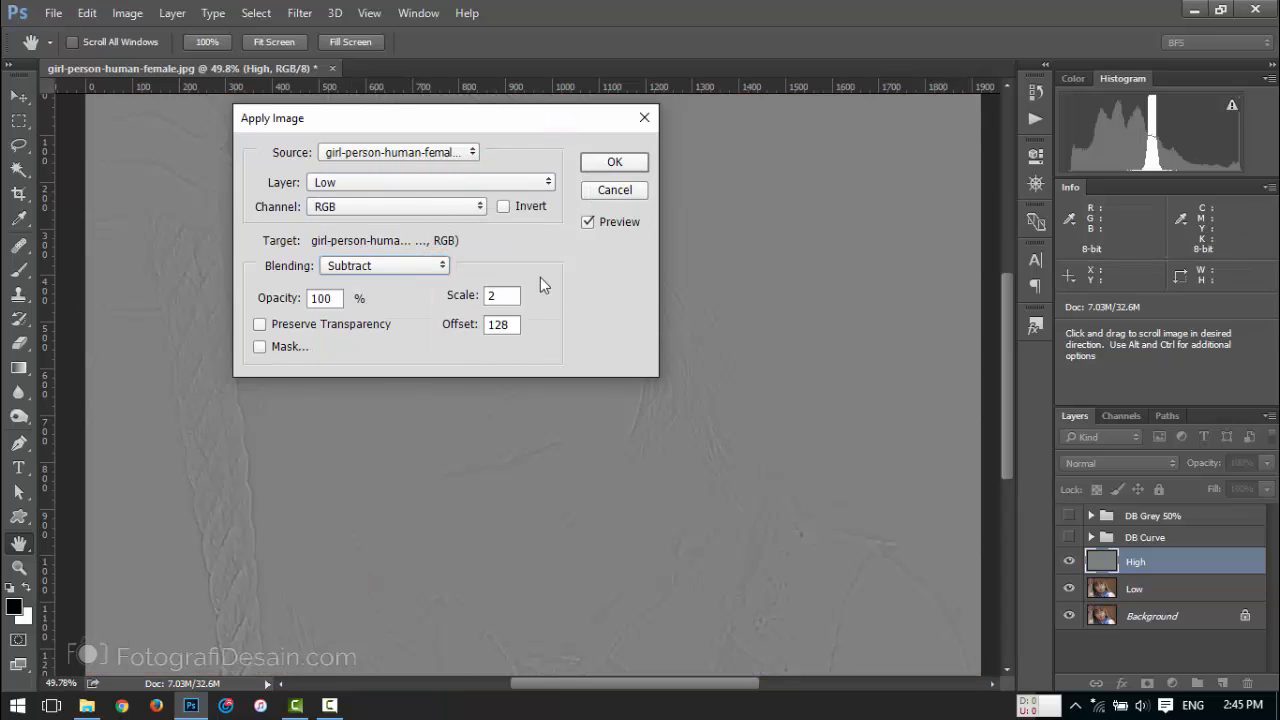
{"action": "left_click", "coordinate": [618, 163]}
Set the High layer's blending mode to Linear Light.
{"action": "left_click", "coordinate": [1120, 463]}
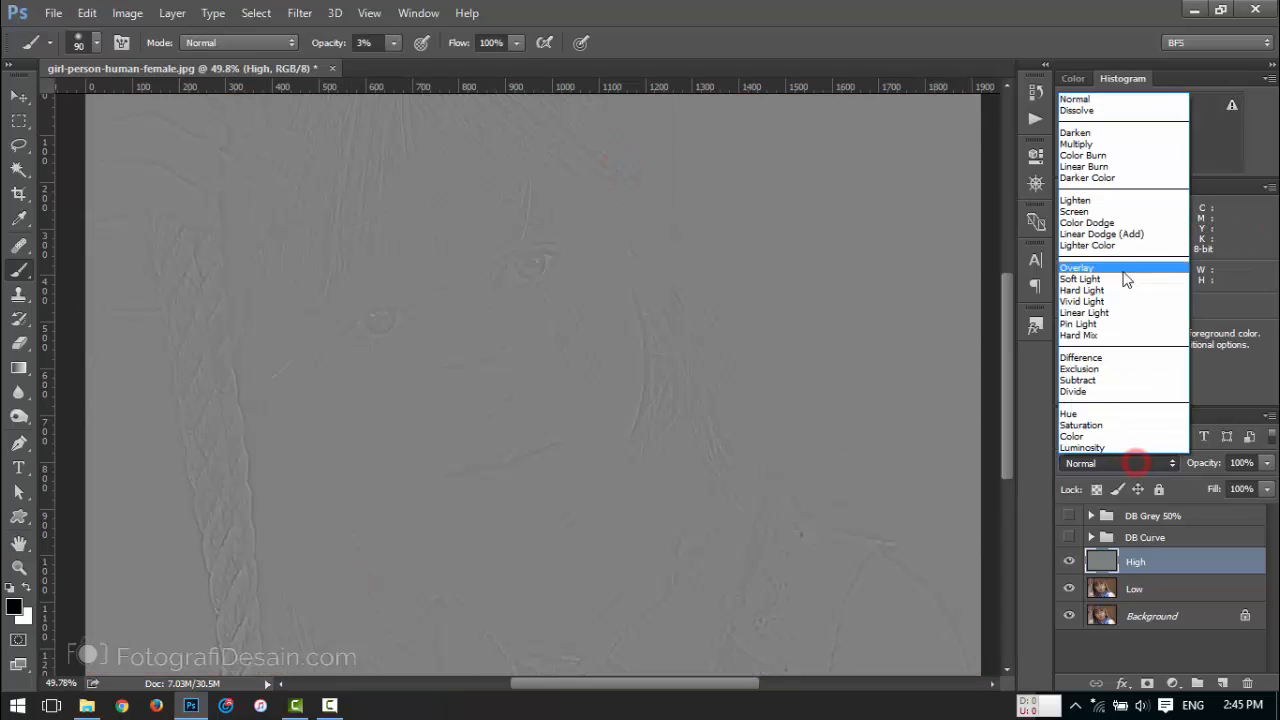
{"action": "left_click", "coordinate": [1125, 314]}
{"action": "left_click", "coordinate": [575, 364]}
{"action": "scroll", "coordinate": [575, 364], "scroll_direction": "up", "scroll_amount": 4}
Group the High and Low layers and name the group FS.
{"action": "key", "text": "v"}
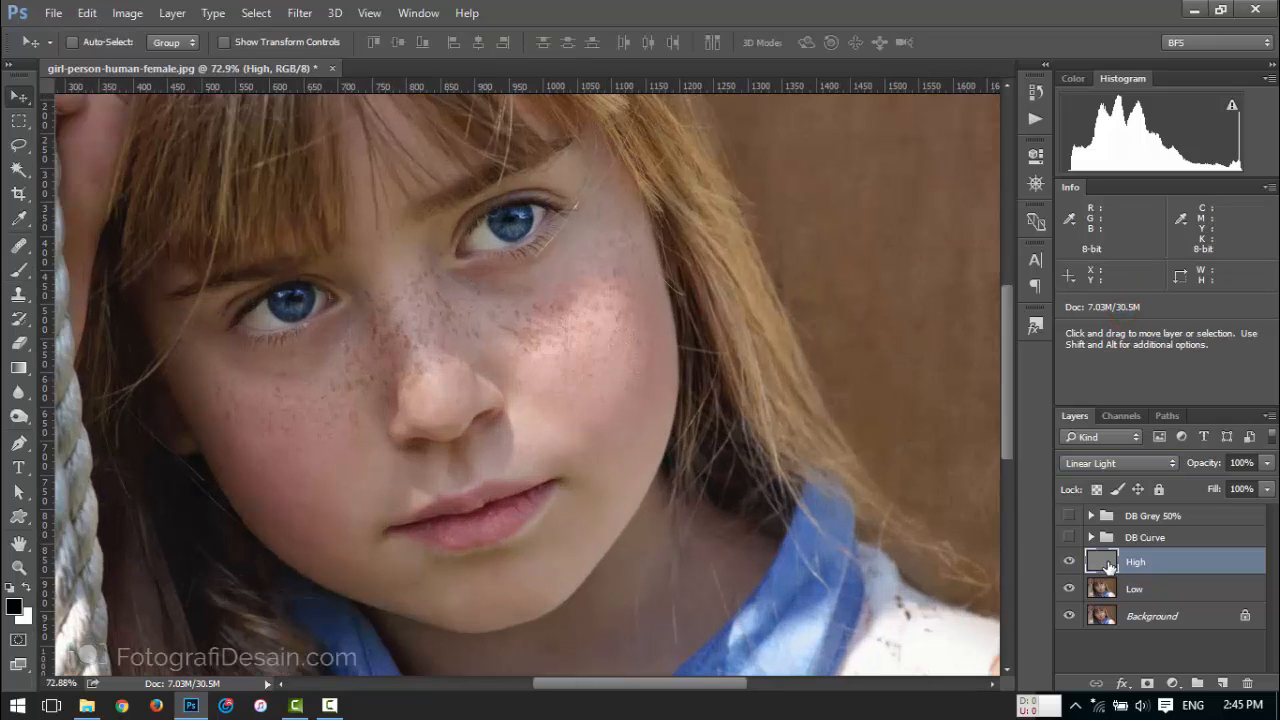
{"action": "left_click", "coordinate": [1152, 594], "text": "shift"}
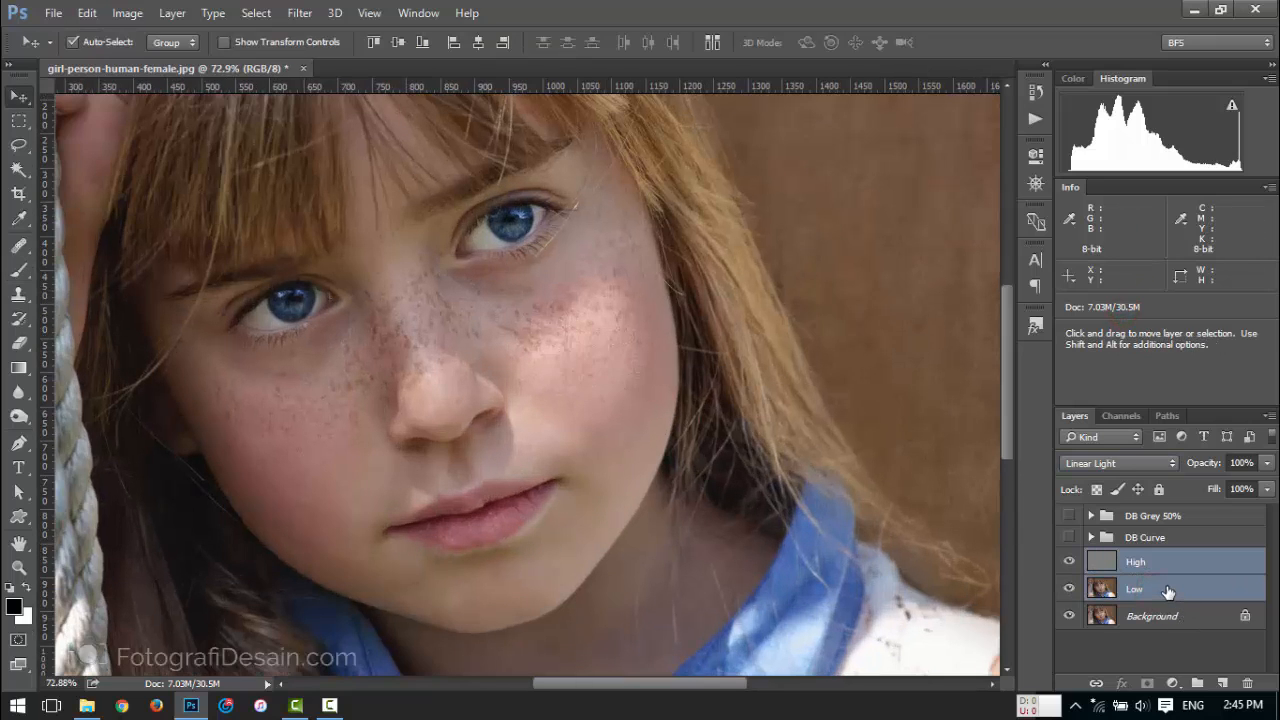
{"action": "key", "text": "ctrl+g"}
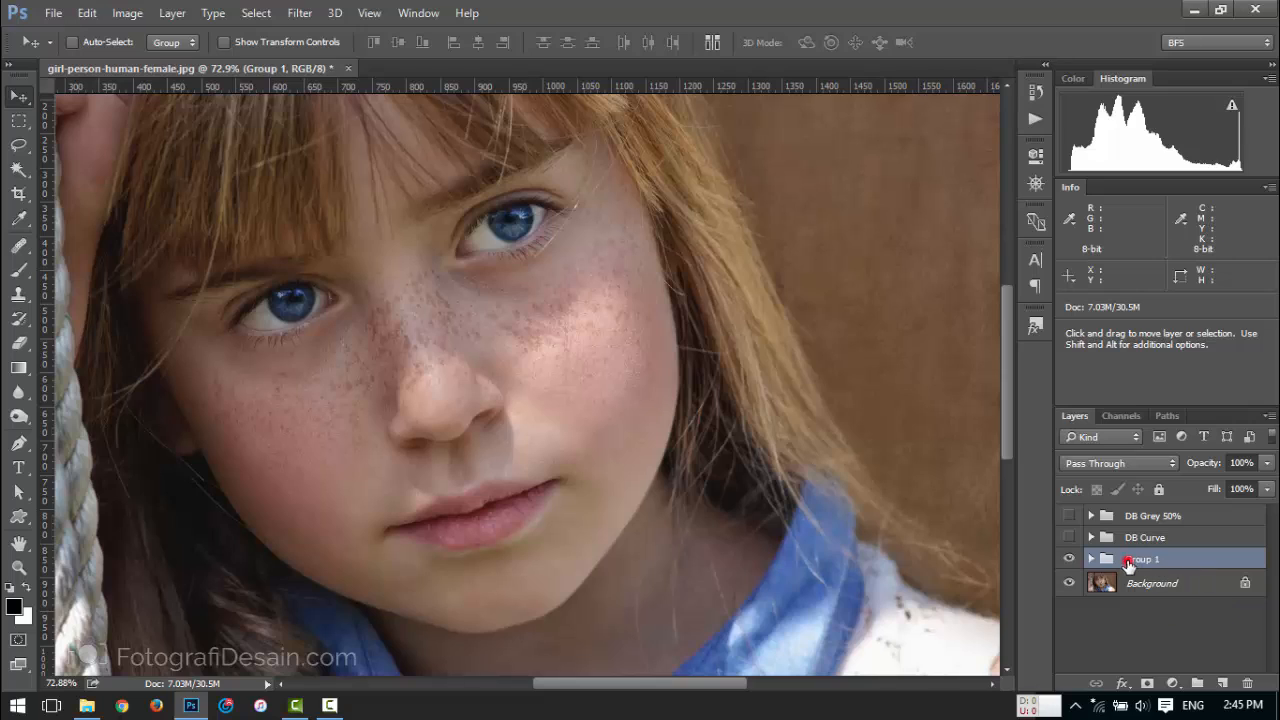
{"action": "double_click", "coordinate": [1158, 562]}
{"action": "type", "text": "FS"}
{"action": "key", "text": "Return"}
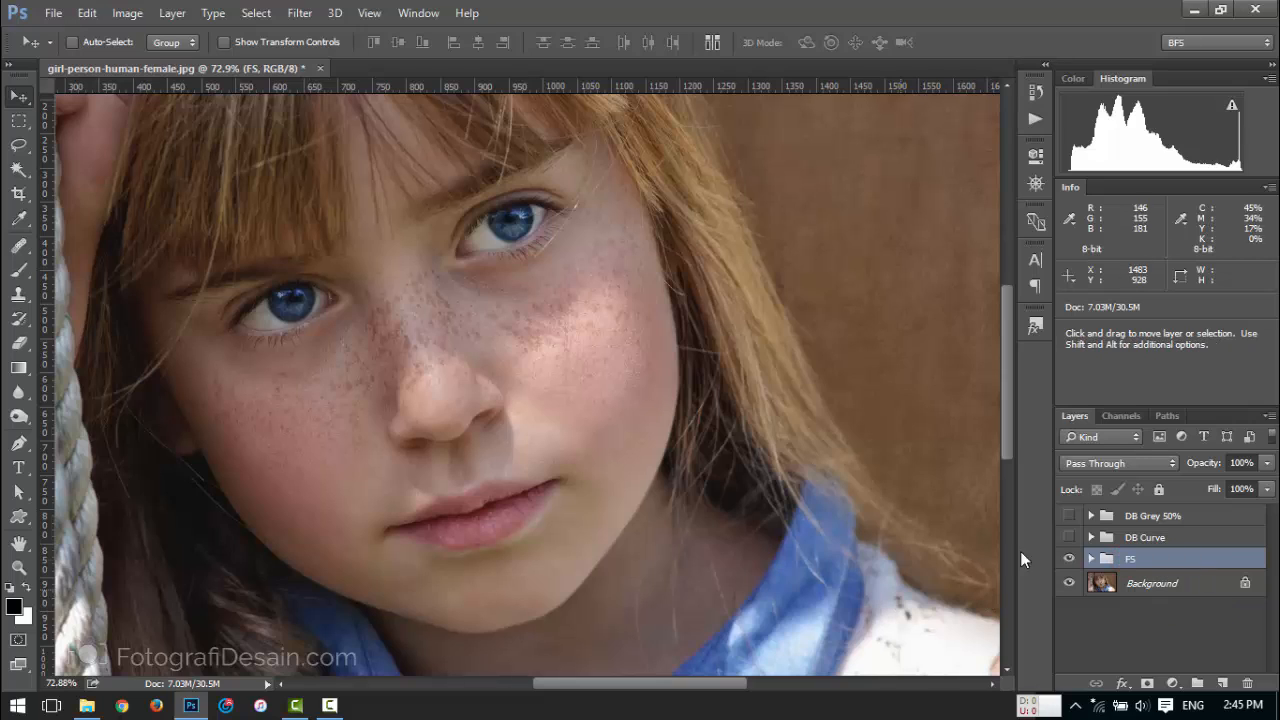
Add two empty layers above Low inside the FS group and rename the lower one Burn.
{"action": "left_click", "coordinate": [1091, 558]}
{"action": "left_click", "coordinate": [1158, 611]}
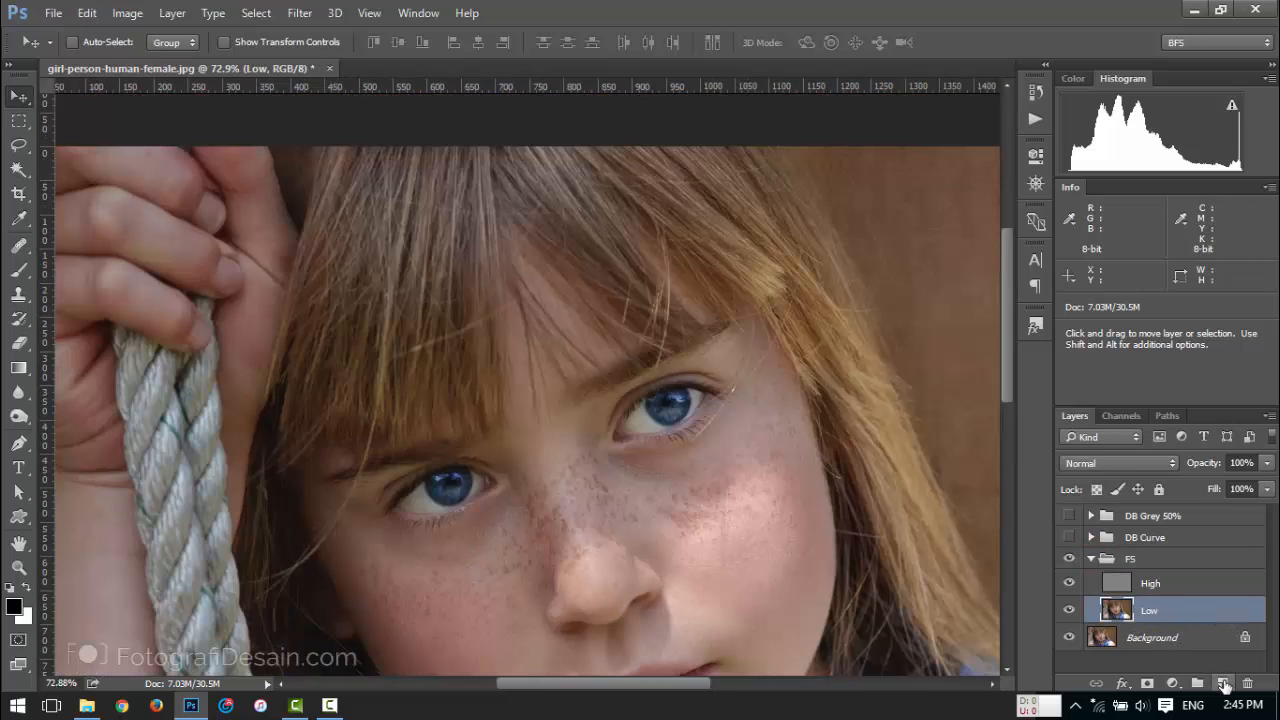
{"action": "left_click", "coordinate": [1223, 684]}
{"action": "left_click", "coordinate": [1223, 684]}
{"action": "double_click", "coordinate": [1155, 638]}
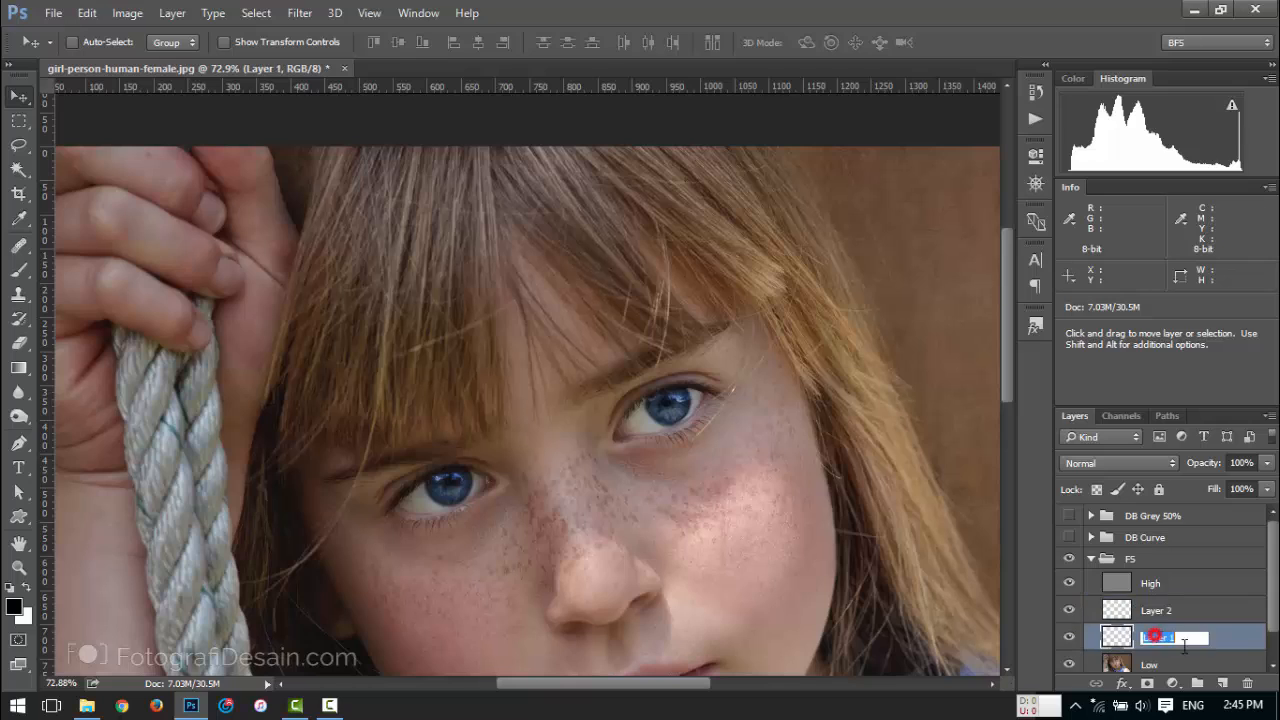
{"action": "type", "text": "Burn"}
{"action": "key", "text": "Return"}
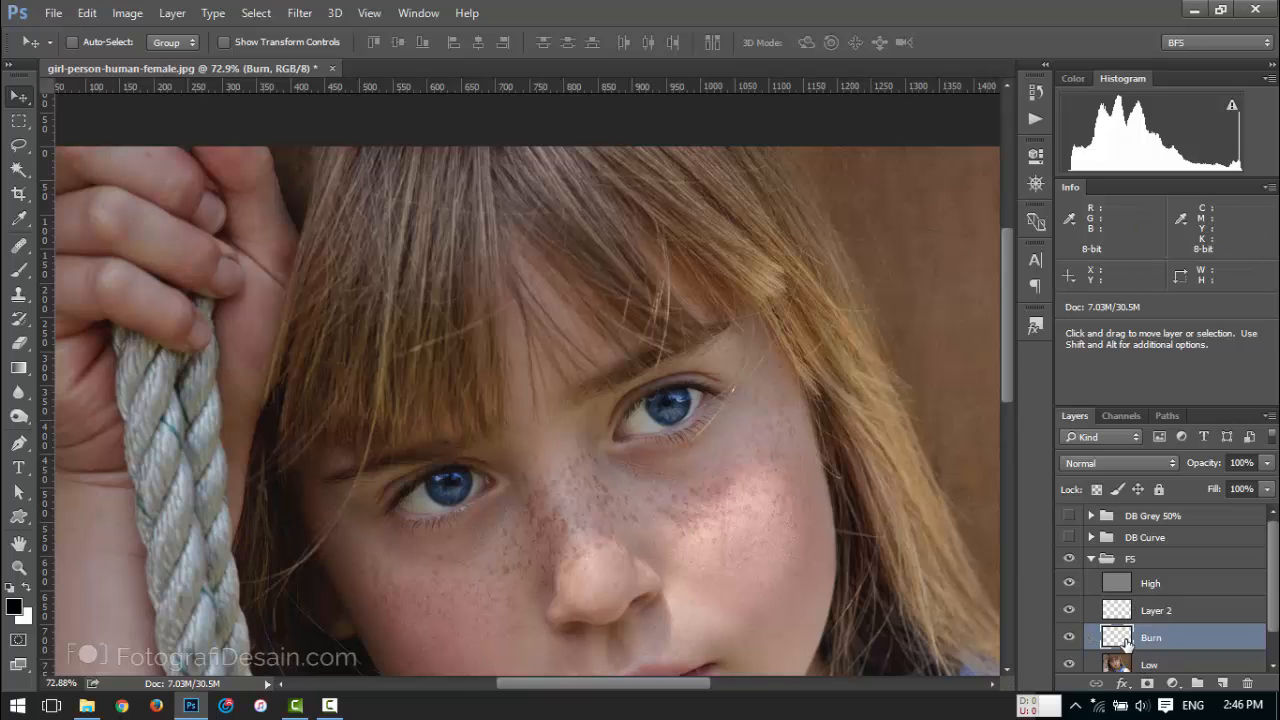
Fill the Burn layer with black at 100% opacity in Normal mode.
{"action": "left_click", "coordinate": [87, 12]}
{"action": "left_click", "coordinate": [197, 262]}
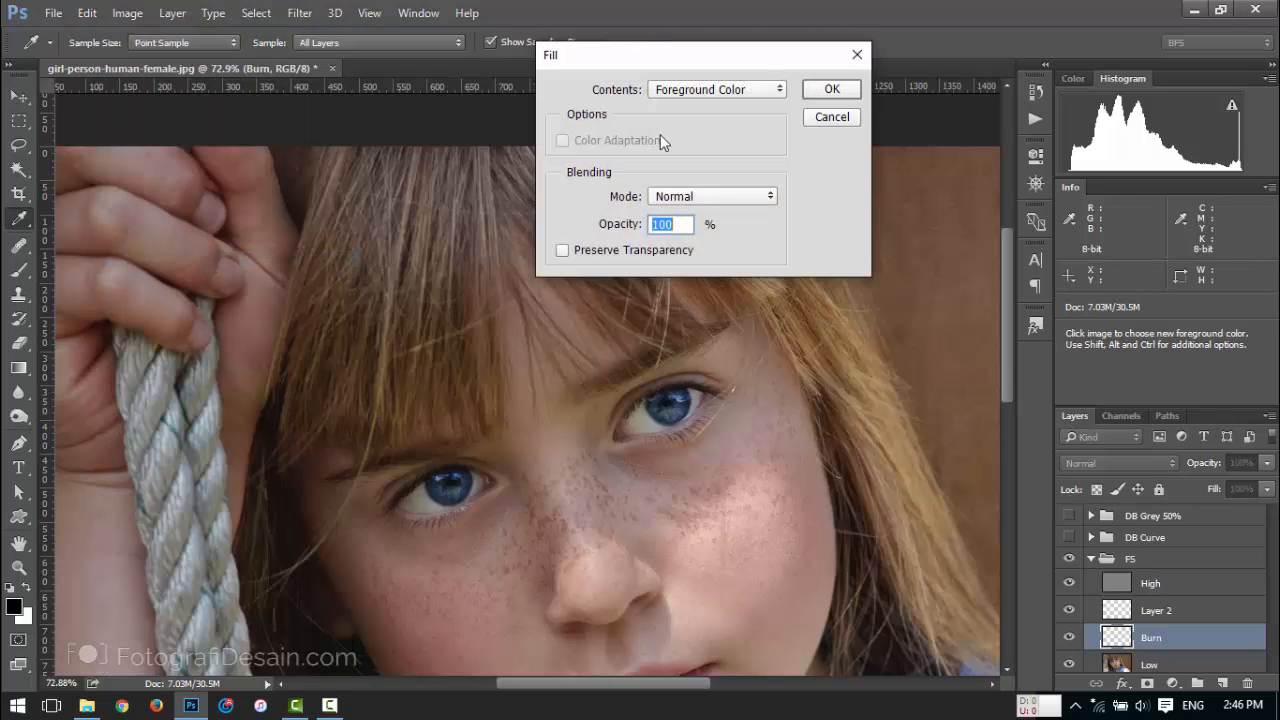
{"action": "left_click", "coordinate": [686, 95]}
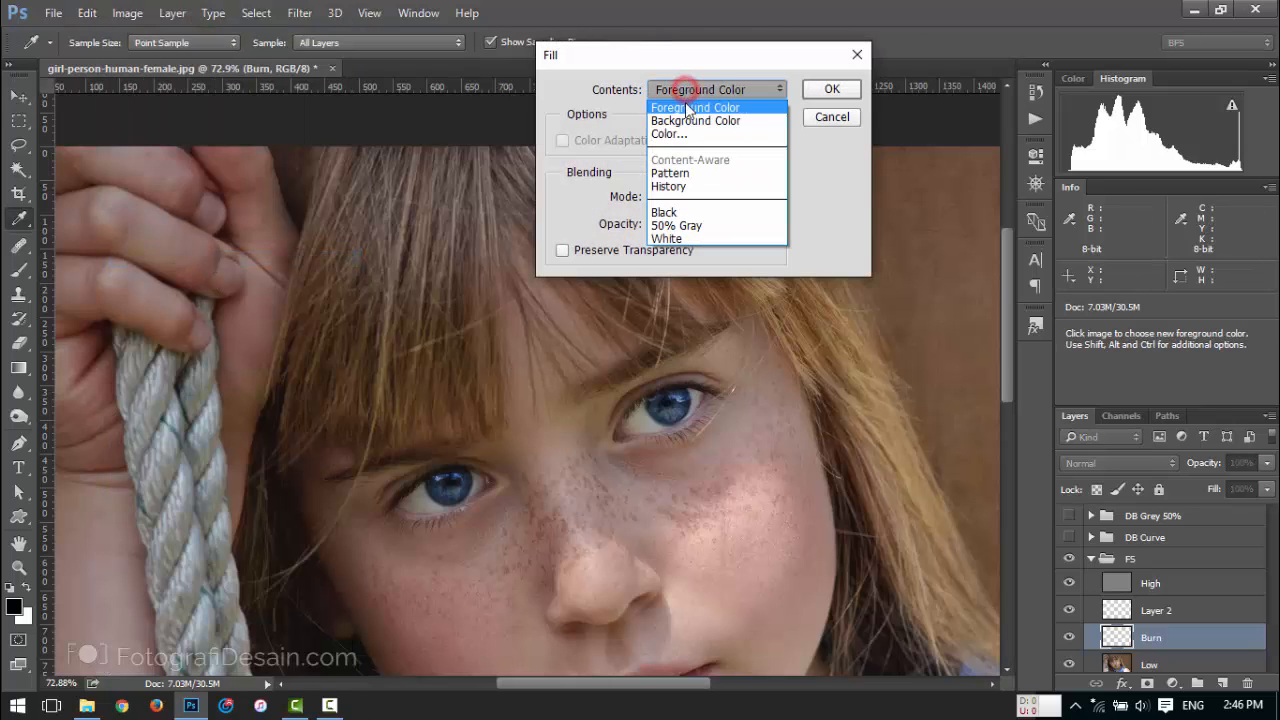
{"action": "left_click", "coordinate": [695, 208]}
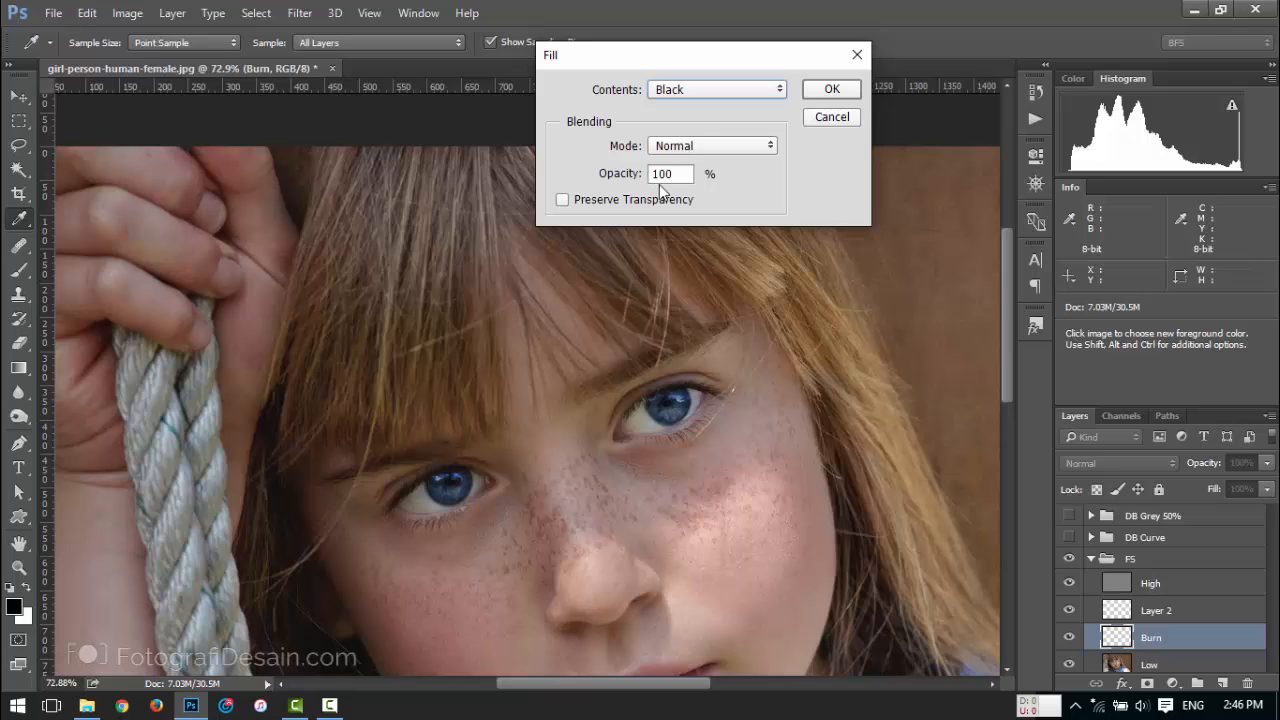
{"action": "left_click", "coordinate": [830, 89]}
{"action": "key", "text": "v"}
Rename the empty layer above Burn as Dodge.
{"action": "left_click", "coordinate": [1158, 612]}
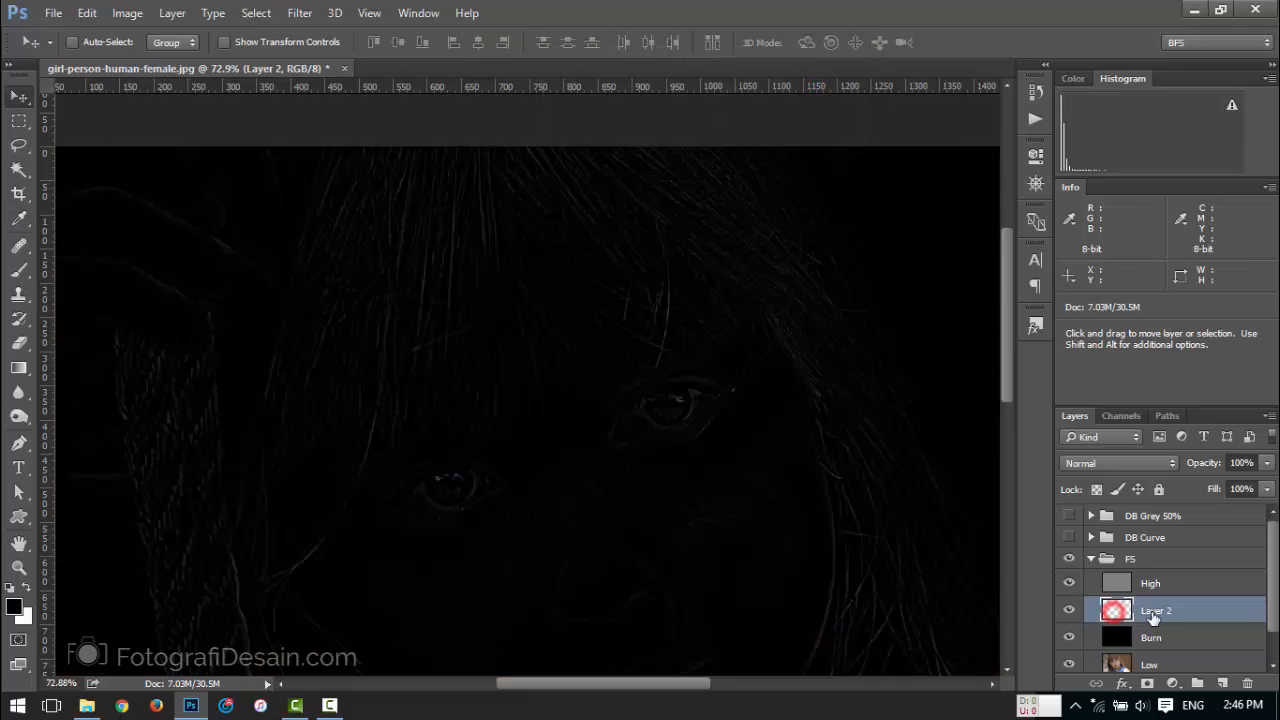
{"action": "double_click", "coordinate": [1153, 612]}
{"action": "type", "text": "Dodge"}
{"action": "key", "text": "Return"}
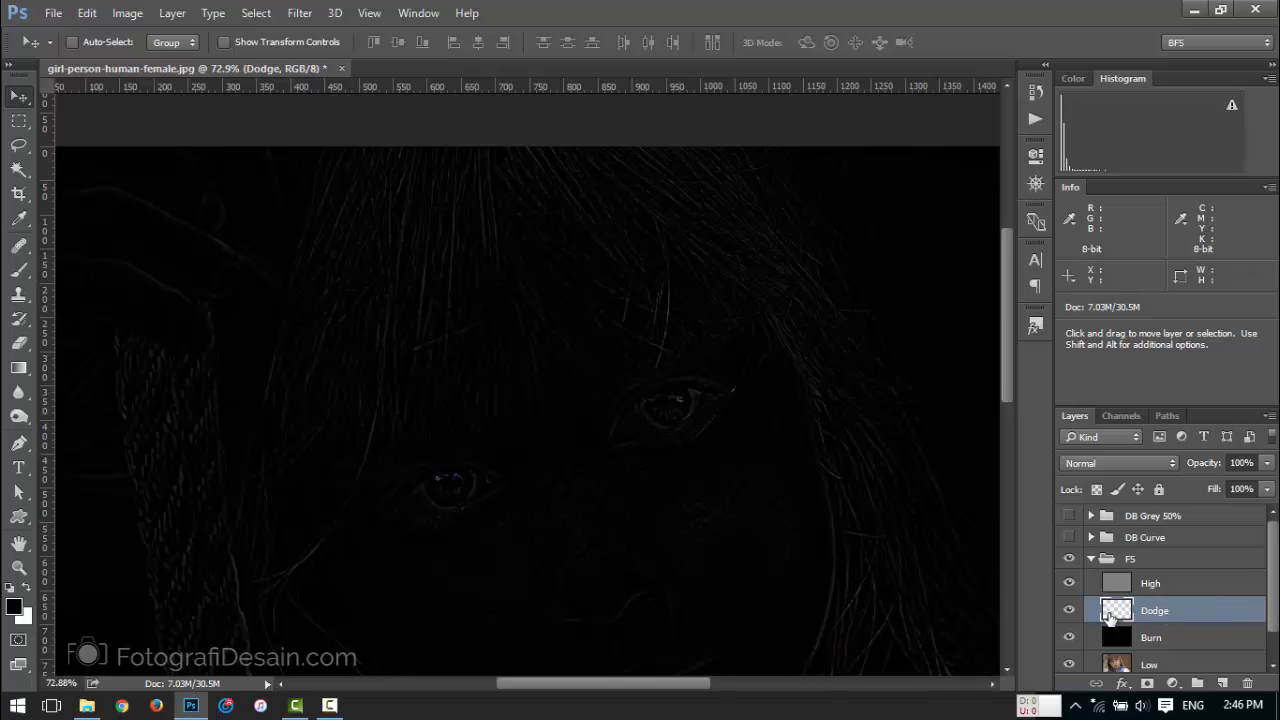
Fill the Dodge layer with white at 100% opacity in Normal mode.
{"action": "left_click", "coordinate": [87, 13]}
{"action": "left_click", "coordinate": [207, 259]}
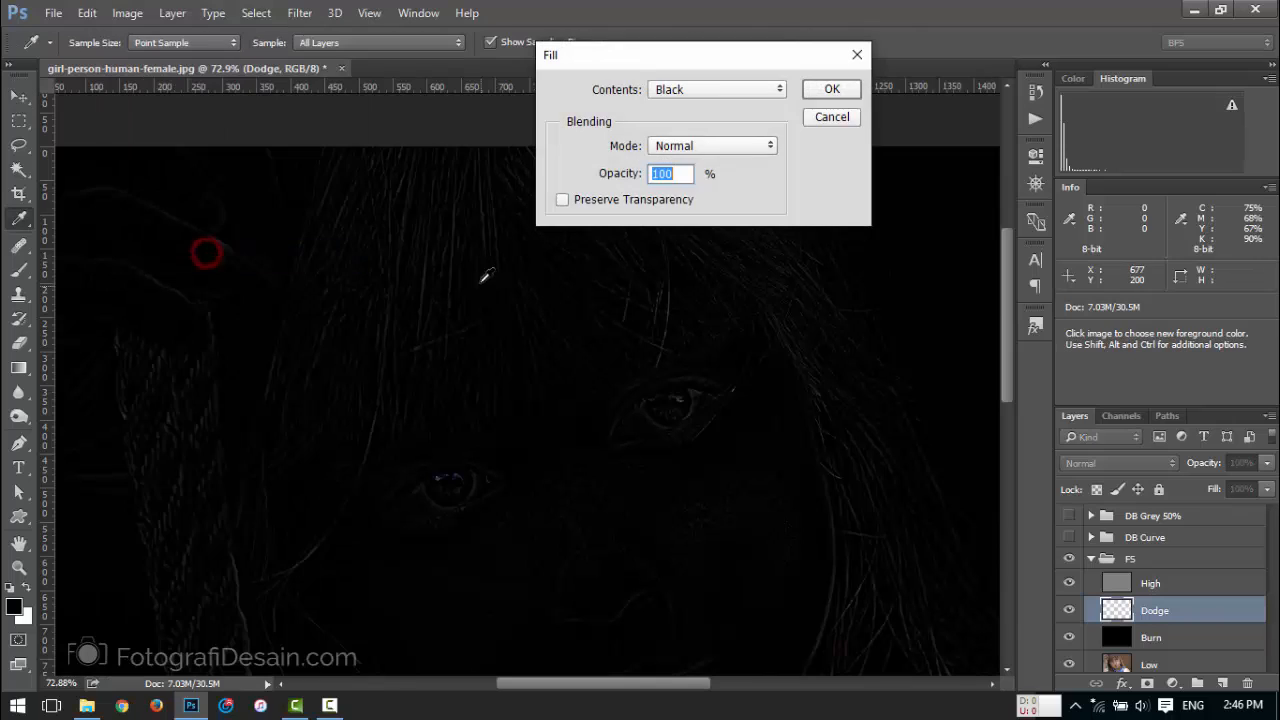
{"action": "left_click", "coordinate": [716, 89]}
{"action": "left_click", "coordinate": [683, 239]}
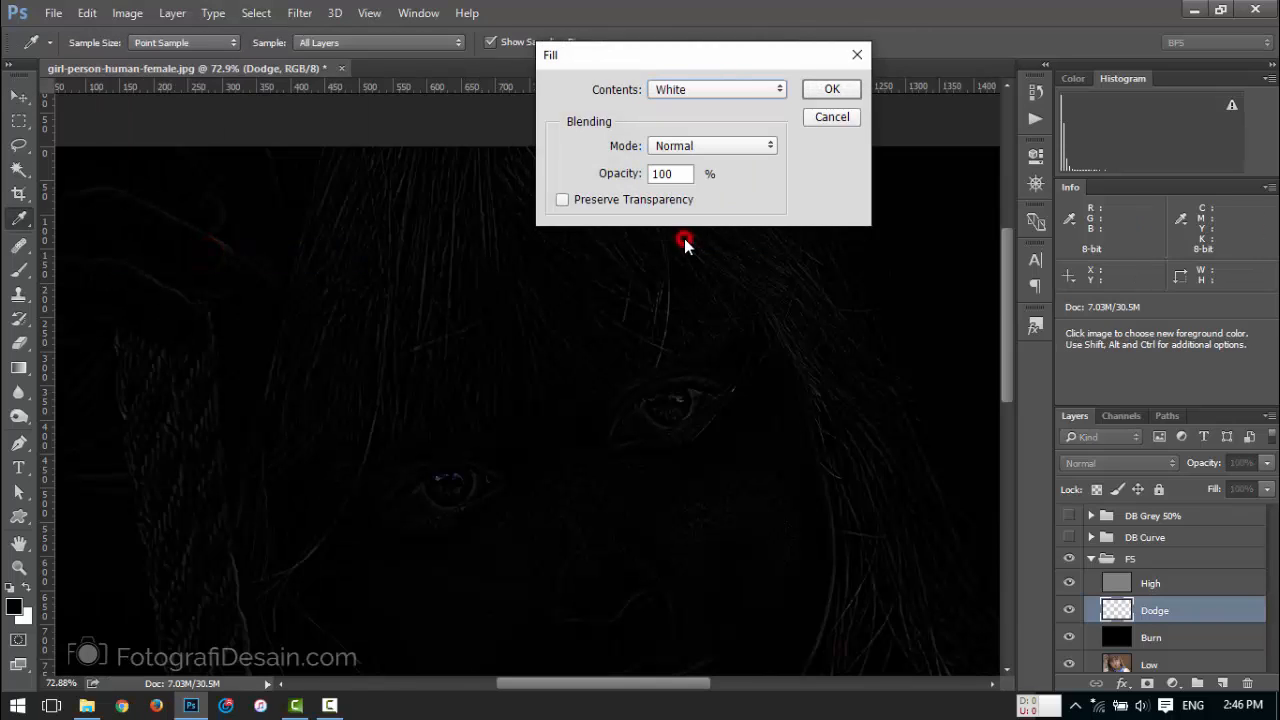
{"action": "left_click", "coordinate": [829, 90]}
{"action": "key", "text": "v"}
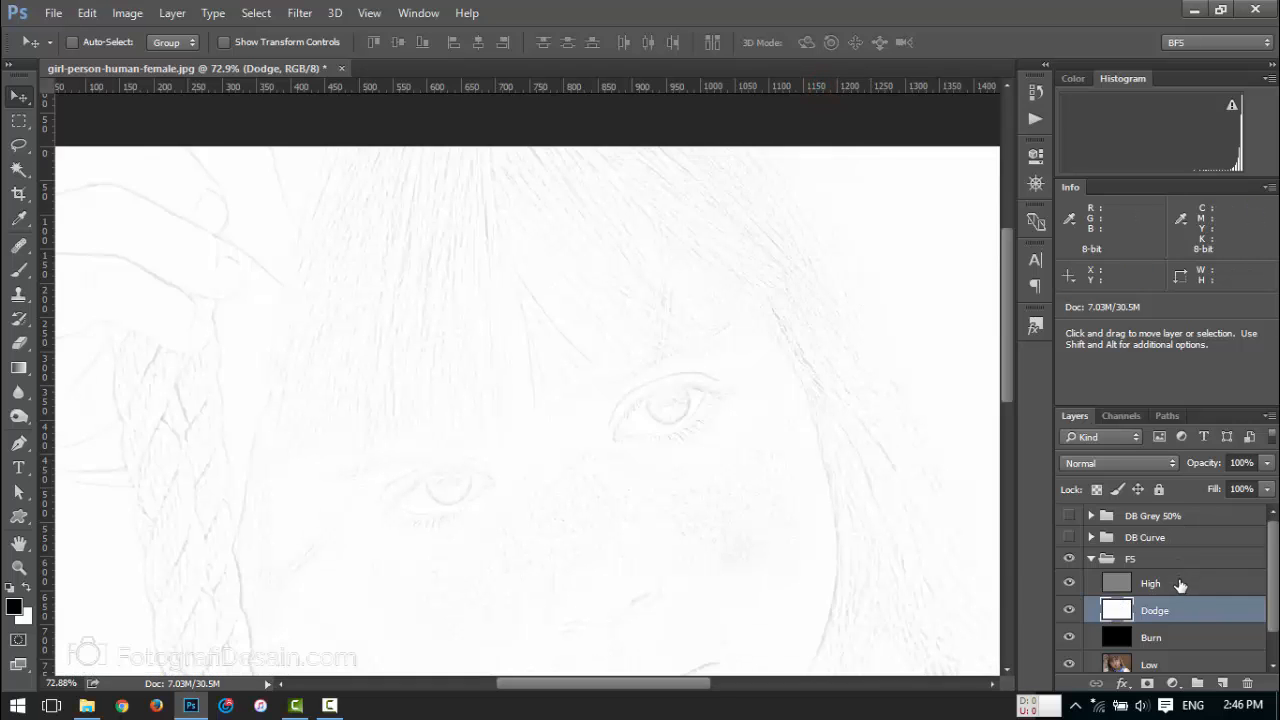
Add black layer masks that hide everything to the Burn and Dodge layers.
{"action": "scroll", "coordinate": [1183, 594], "scroll_direction": "down", "scroll_amount": 1}
{"action": "left_click", "coordinate": [1189, 612]}
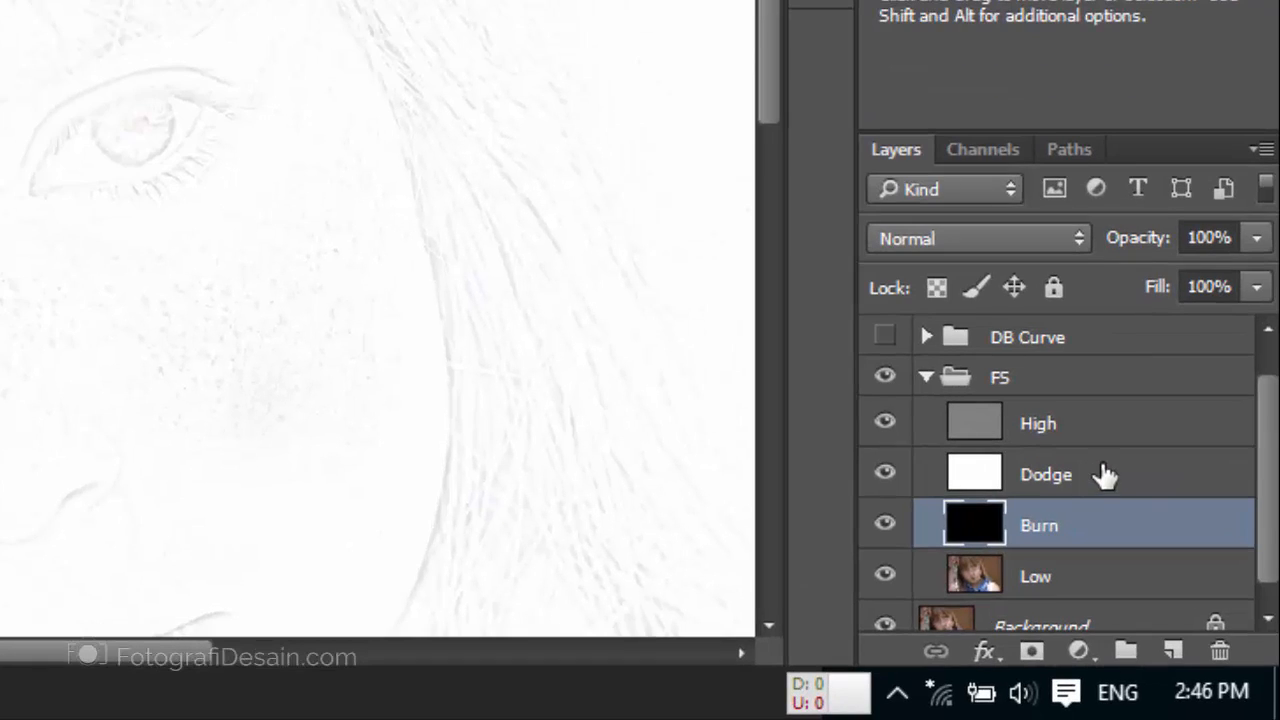
{"action": "left_click", "coordinate": [1076, 526]}
{"action": "left_click", "coordinate": [1033, 655]}
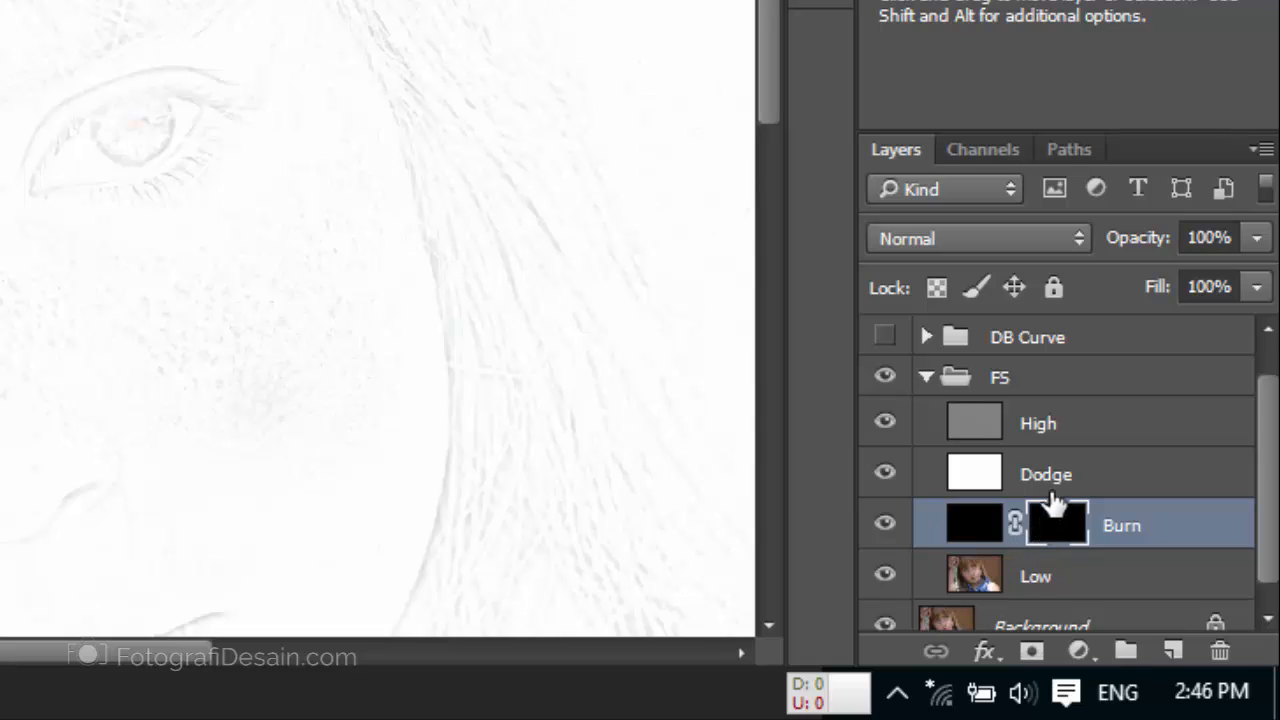
{"action": "left_click", "coordinate": [1038, 474]}
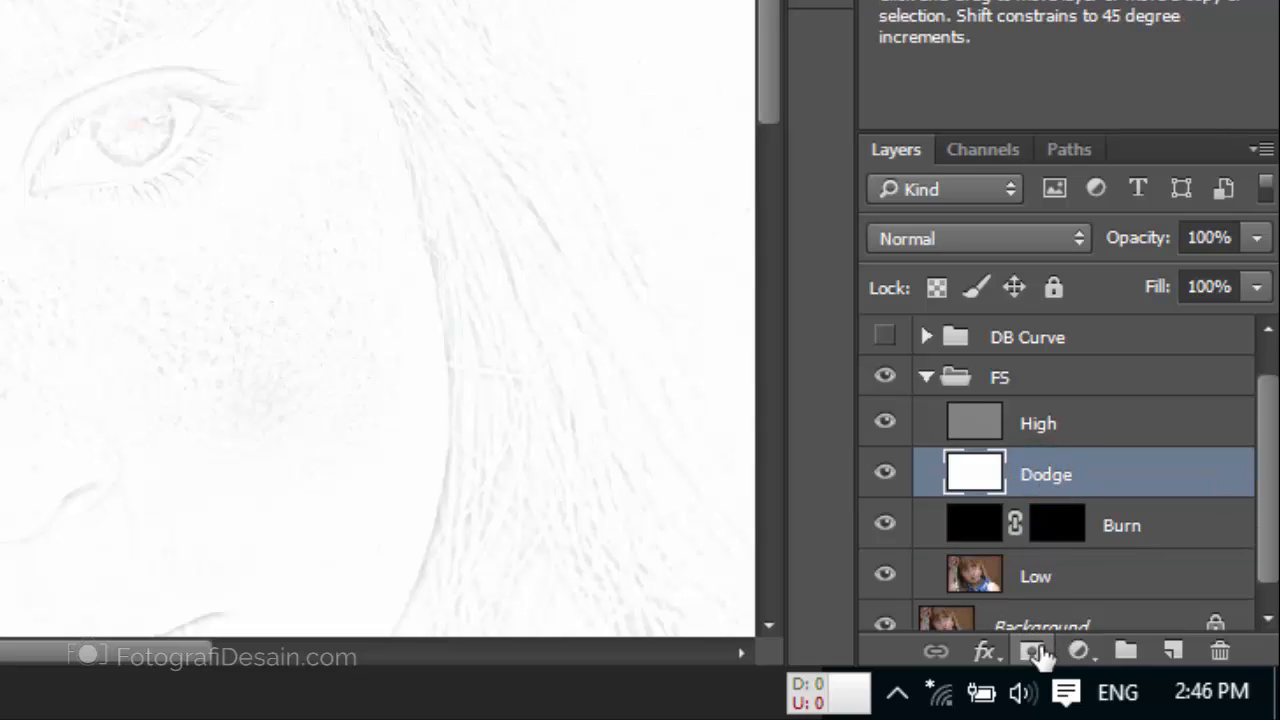
{"action": "left_click", "coordinate": [1033, 651], "text": "alt"}
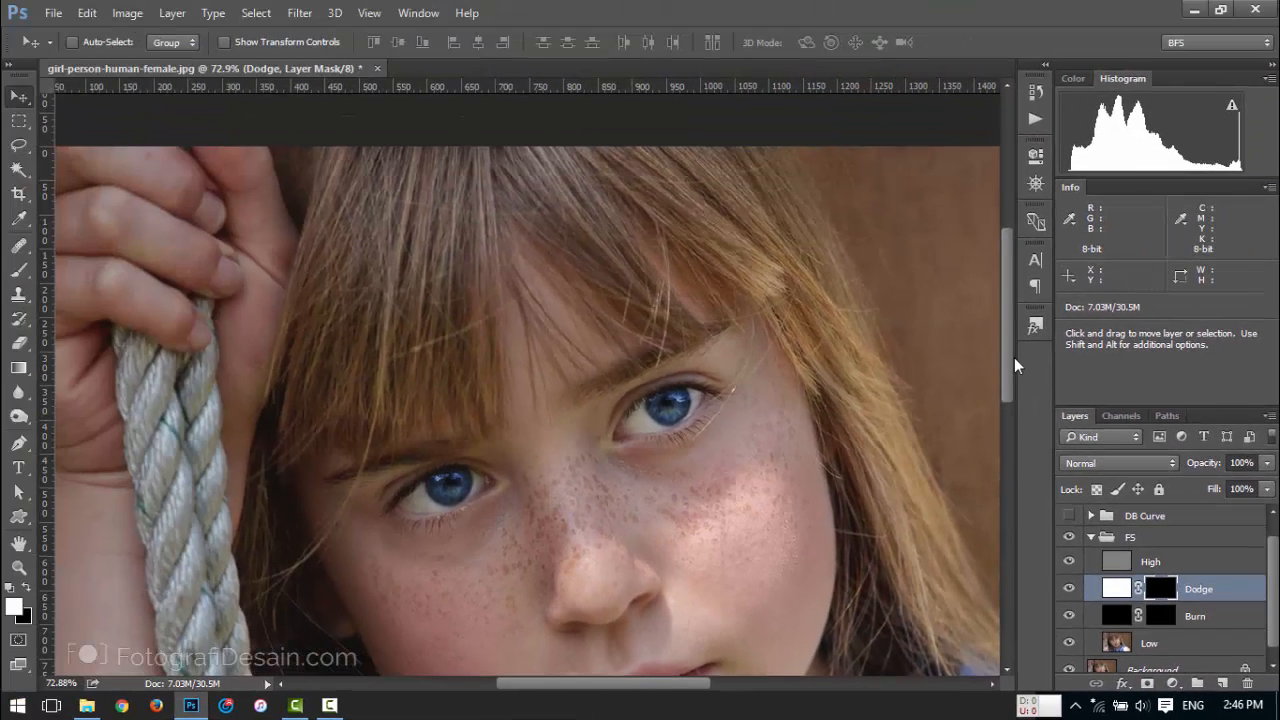
Paint white on the Burn layer's mask with the Brush at 3% opacity to darken the bridge and side of the nose.
{"action": "left_click_drag", "start_coordinate": [773, 47], "coordinate": [778, 75]}
{"action": "left_click_drag", "start_coordinate": [1013, 382], "coordinate": [1012, 408]}
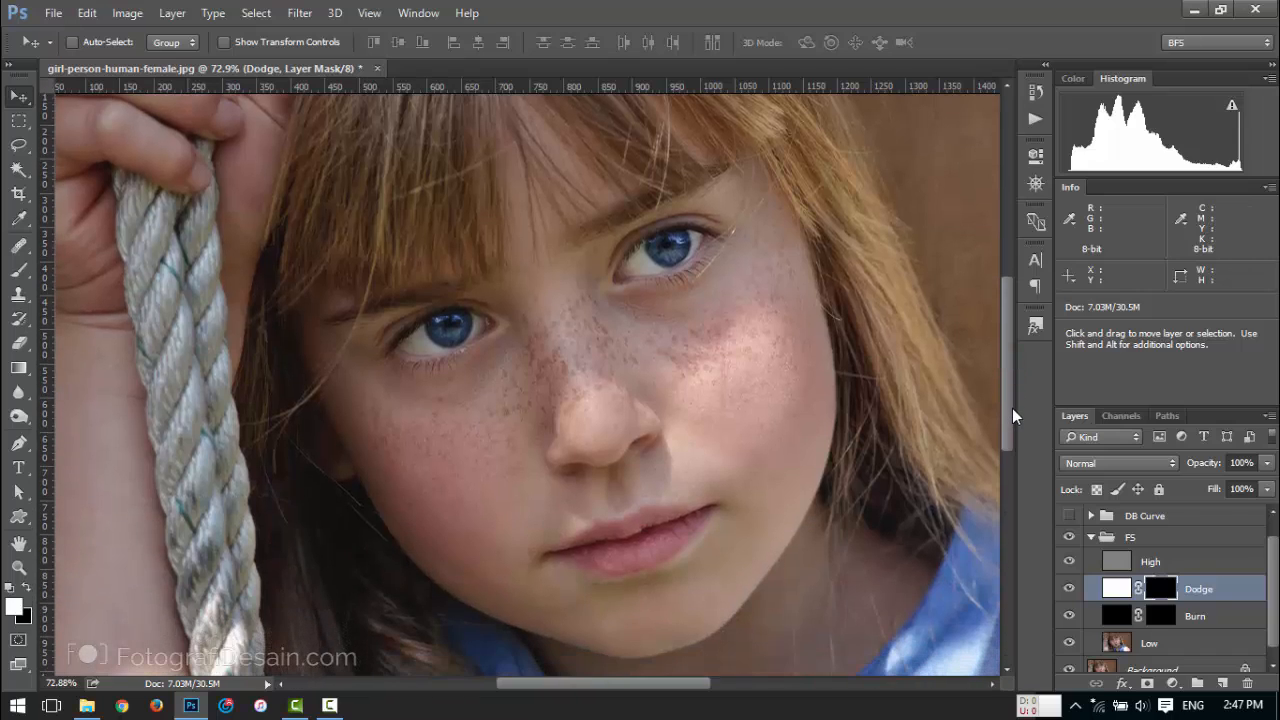
{"action": "left_click", "coordinate": [1158, 617]}
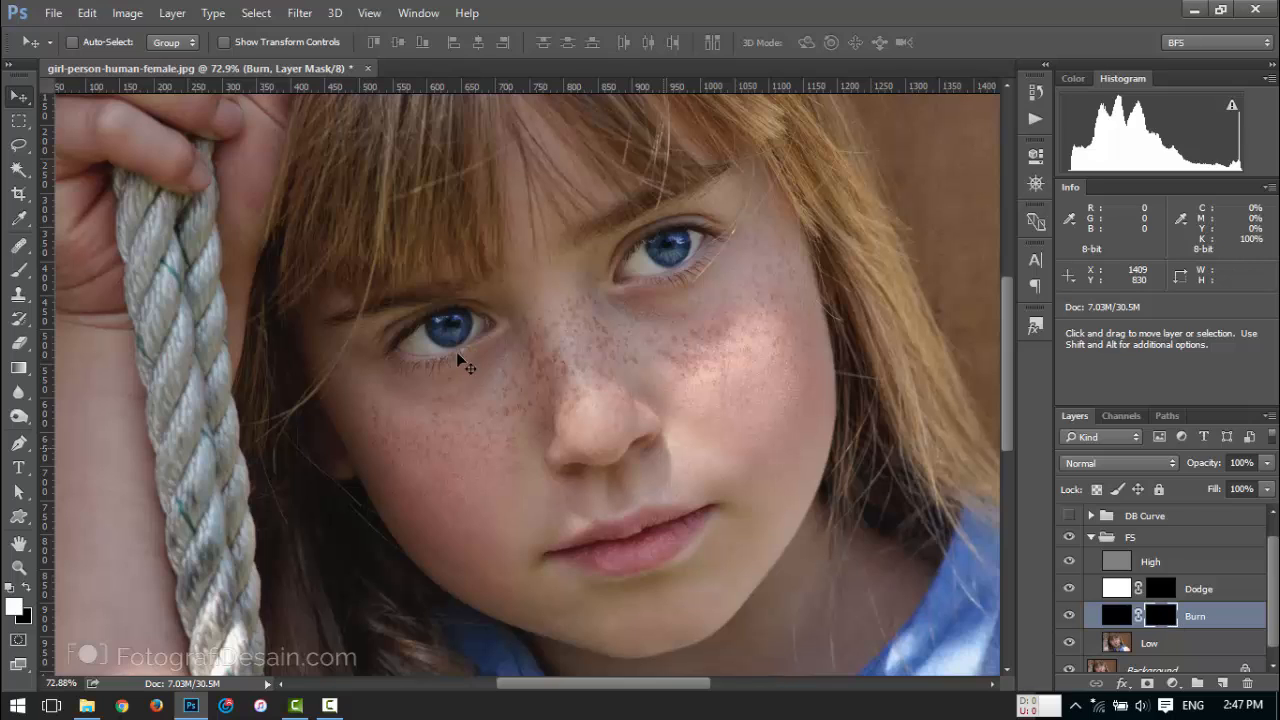
{"action": "left_click", "coordinate": [31, 273]}
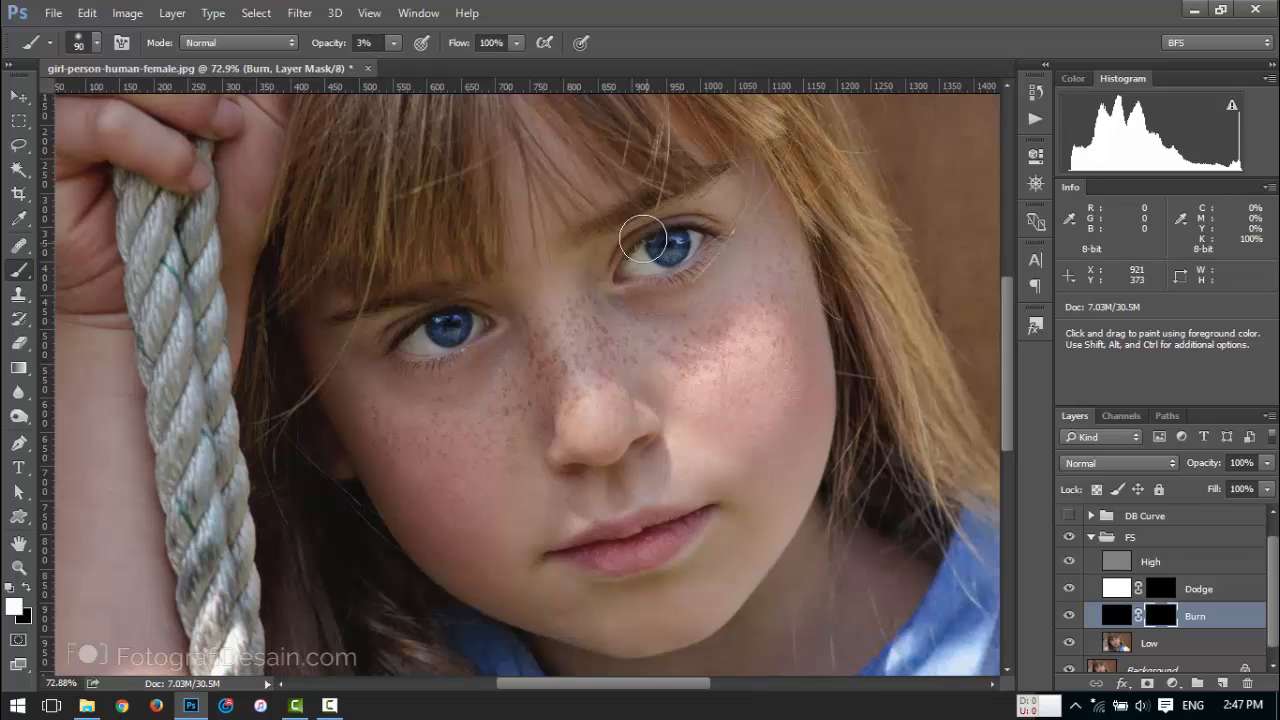
{"action": "mouse_move", "coordinate": [566, 340]}
{"action": "left_mouse_down"}
{"action": "mouse_move", "coordinate": [555, 370]}
{"action": "mouse_move", "coordinate": [593, 377]}
{"action": "mouse_move", "coordinate": [549, 336]}
{"action": "mouse_move", "coordinate": [511, 371]}
{"action": "mouse_move", "coordinate": [533, 339]}
{"action": "mouse_move", "coordinate": [551, 372]}
{"action": "left_mouse_up"}
{"action": "left_click_drag", "start_coordinate": [571, 286], "coordinate": [528, 288]}
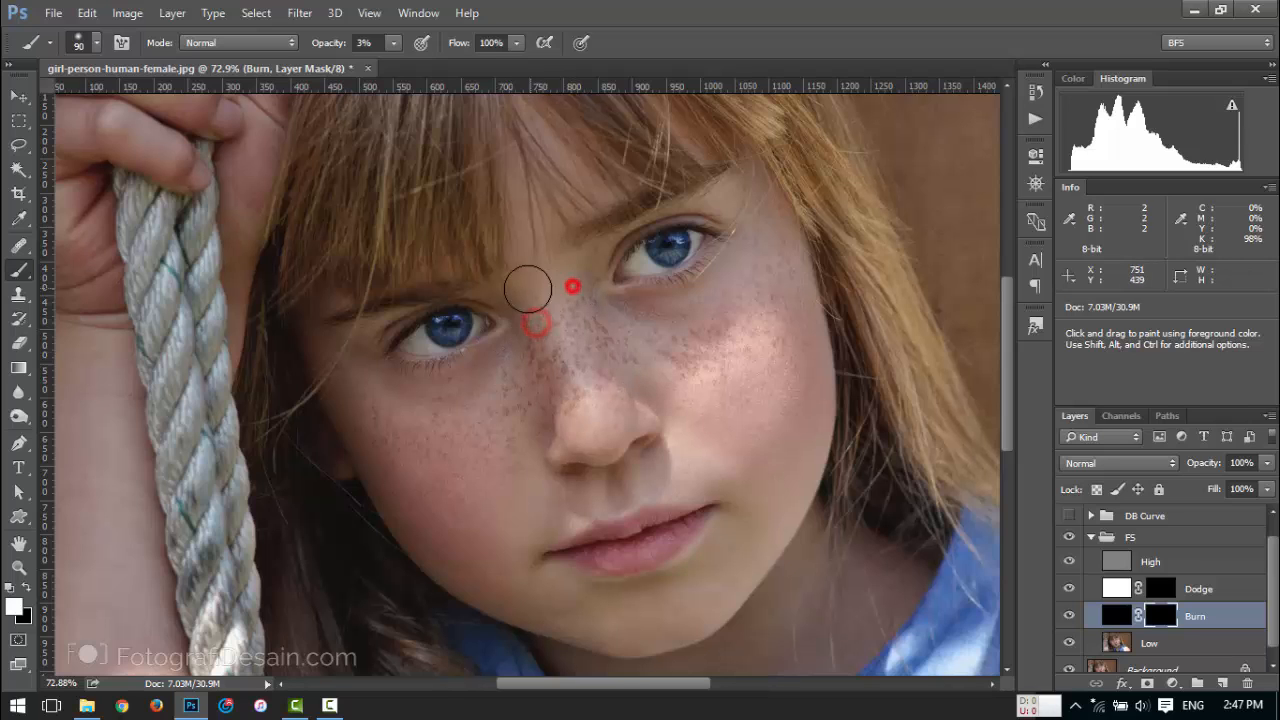
Paint white on the Burn mask at 2% brush opacity along the temples, outer cheeks, jawline and chin.
{"action": "left_click", "coordinate": [777, 286]}
{"action": "left_click", "coordinate": [755, 519]}
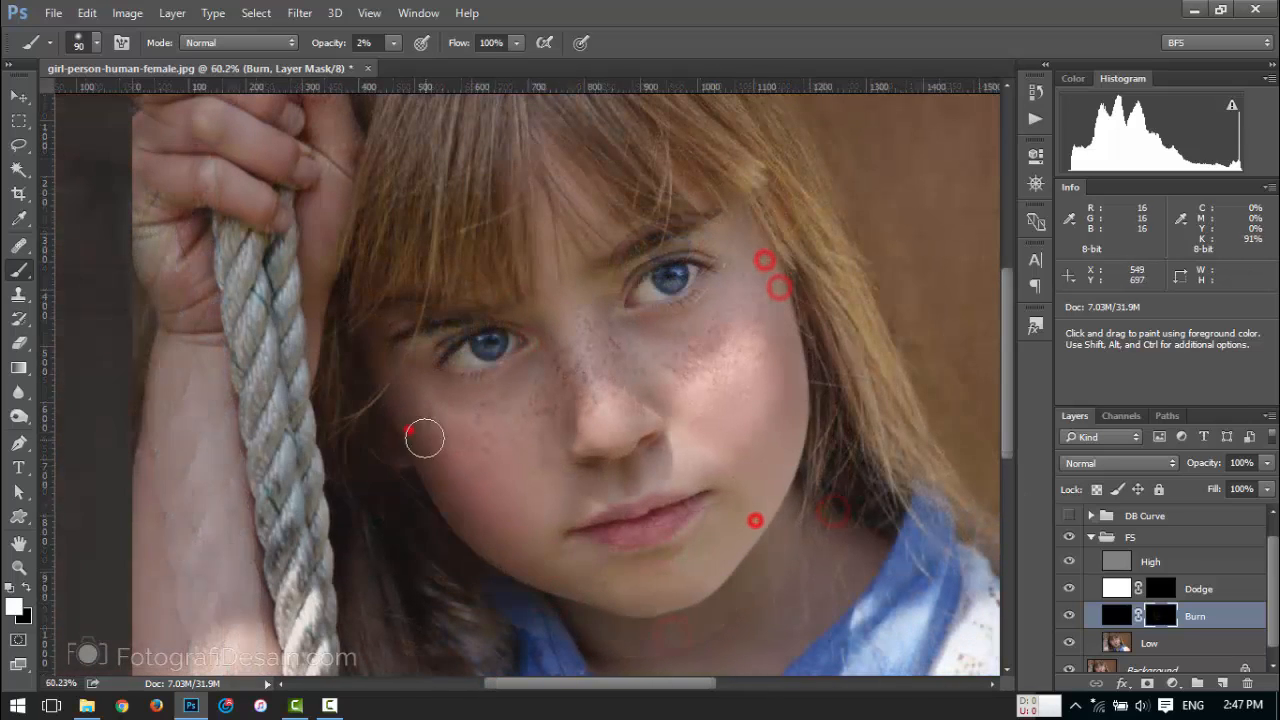
{"action": "left_click", "coordinate": [407, 430]}
{"action": "left_click", "coordinate": [423, 437]}
{"action": "left_click", "coordinate": [790, 462]}
{"action": "left_click", "coordinate": [563, 583]}
{"action": "left_click", "coordinate": [597, 617]}
{"action": "left_click", "coordinate": [664, 547]}
{"action": "left_click", "coordinate": [586, 609]}
{"action": "left_click", "coordinate": [569, 572]}
{"action": "left_click", "coordinate": [520, 540]}
{"action": "left_click", "coordinate": [449, 445]}
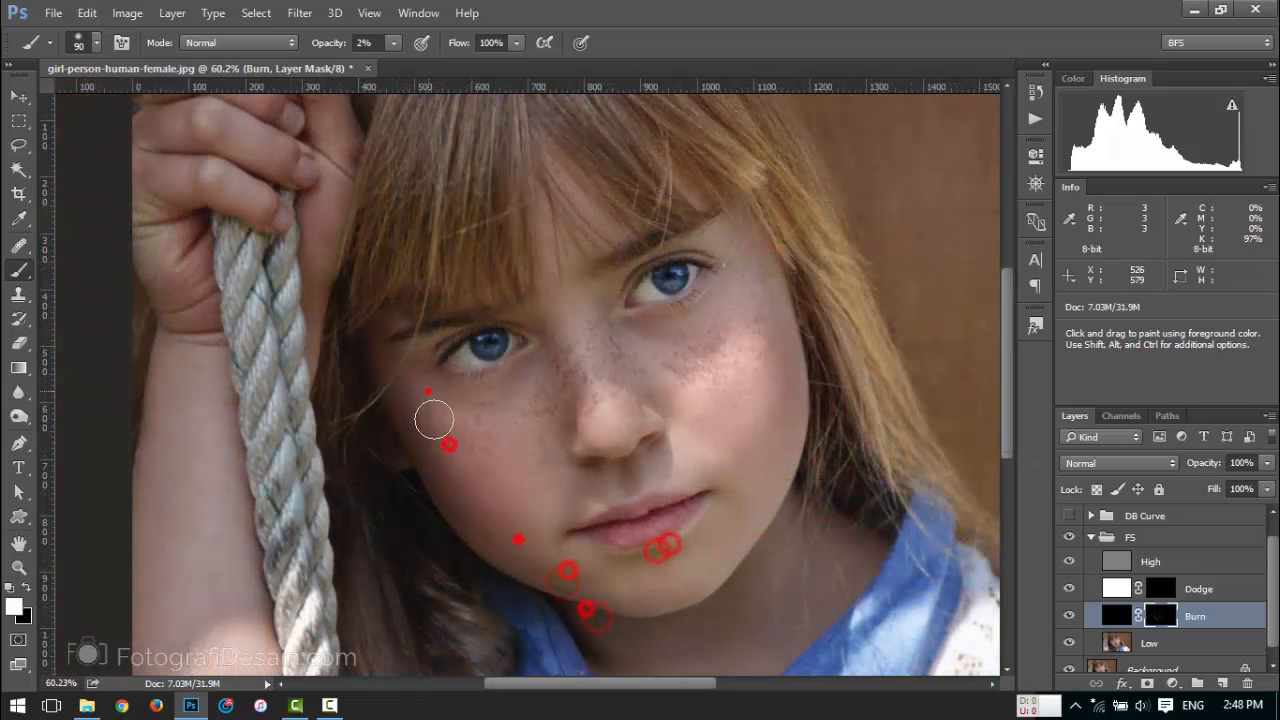
Toggle the Burn layer's visibility to compare the face with and without the burning.
{"action": "left_click", "coordinate": [1068, 618]}
{"action": "left_click", "coordinate": [1068, 618]}
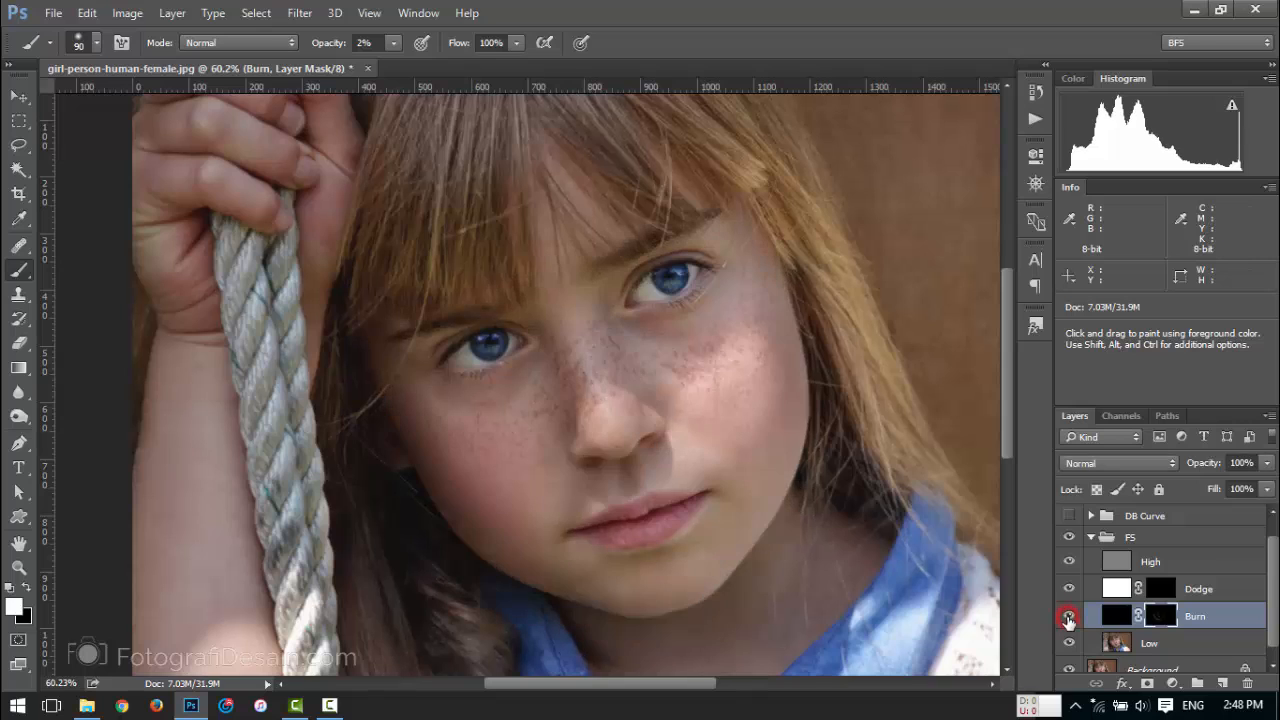
{"action": "left_click", "coordinate": [1068, 618]}
{"action": "left_click", "coordinate": [1068, 618]}
{"action": "scroll", "coordinate": [790, 350], "scroll_direction": "right", "scroll_amount": 2}
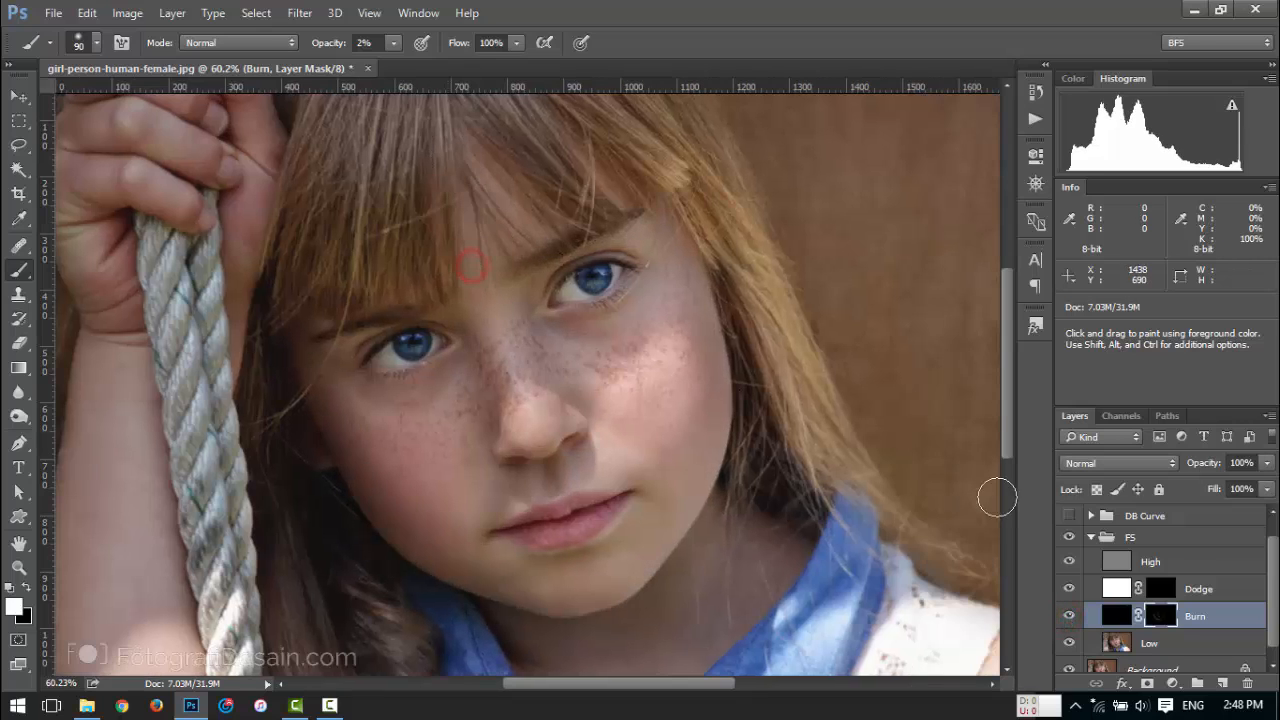
Paint white on the Dodge layer's mask at 2% brush opacity to brighten the lower forehead, nose bridge, nose and adjacent cheek.
{"action": "left_click", "coordinate": [1162, 591]}
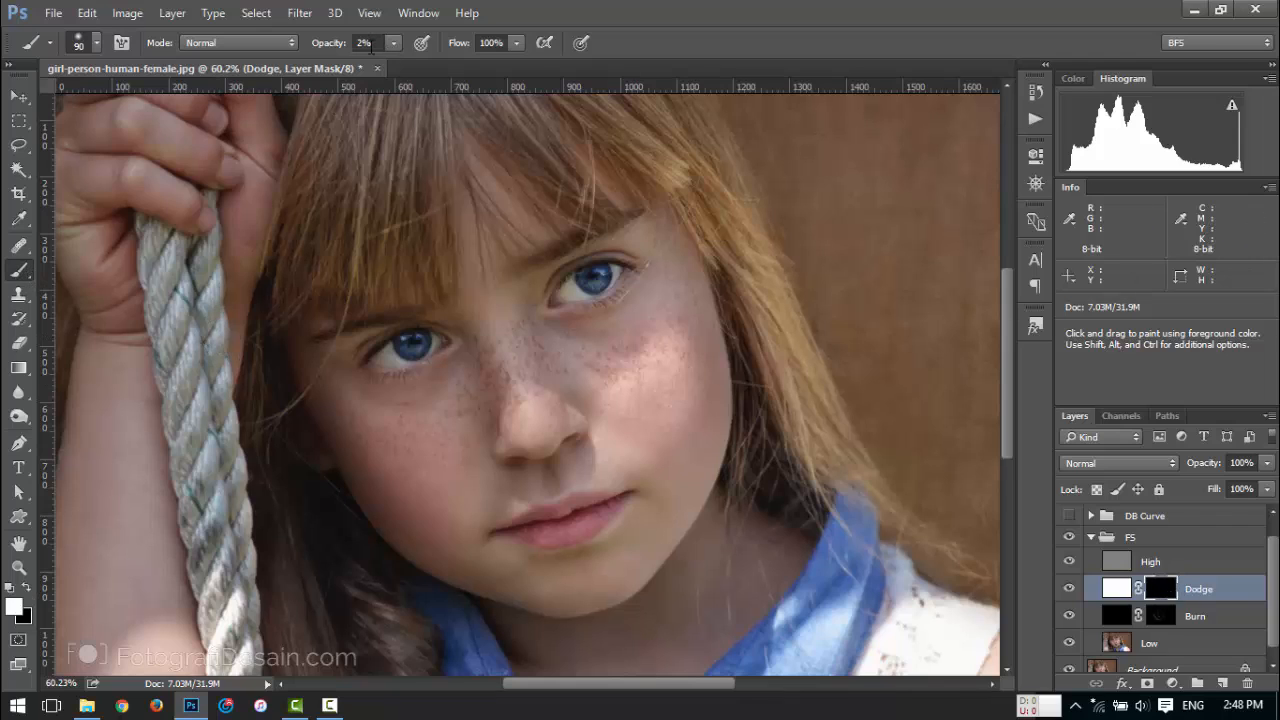
{"action": "left_click", "coordinate": [471, 286]}
{"action": "left_click", "coordinate": [497, 346]}
{"action": "left_click", "coordinate": [497, 329]}
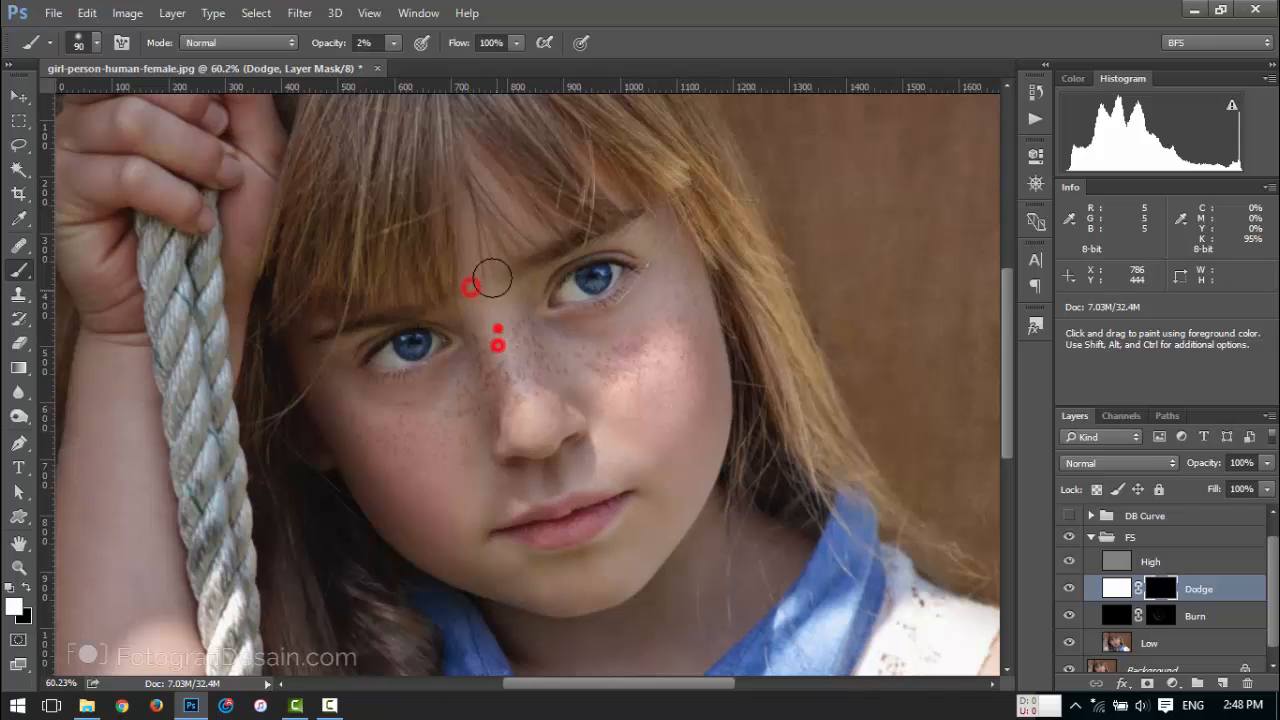
{"action": "left_click", "coordinate": [459, 286]}
{"action": "left_click", "coordinate": [493, 323]}
{"action": "left_click", "coordinate": [507, 338]}
{"action": "left_click", "coordinate": [531, 399]}
{"action": "left_click", "coordinate": [434, 408]}
{"action": "left_click", "coordinate": [477, 397]}
Reduce the brush size to 60 and paint white on the Dodge mask over both eyes and the brow areas.
{"action": "key", "text": "bracketleft"}
{"action": "key", "text": "bracketleft"}
{"action": "key", "text": "bracketleft"}
{"action": "left_click", "coordinate": [411, 346]}
{"action": "left_click", "coordinate": [597, 277]}
{"action": "left_click", "coordinate": [289, 312]}
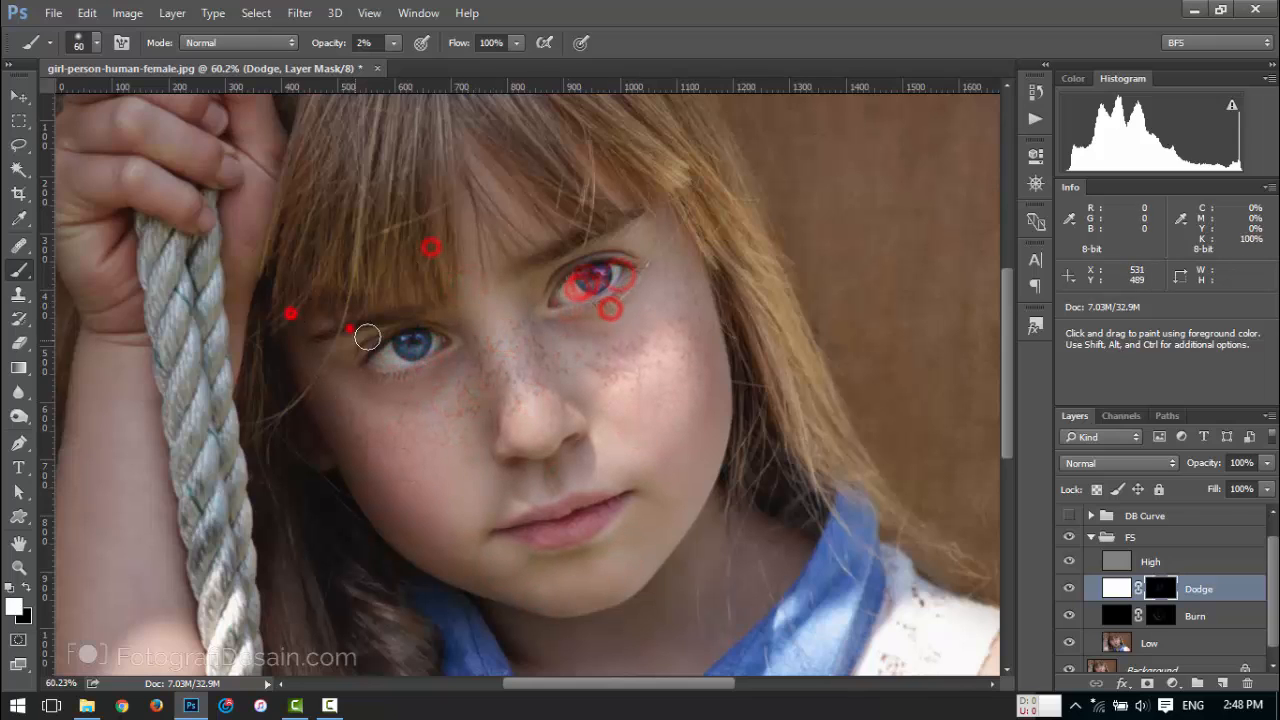
{"action": "left_click", "coordinate": [368, 333]}
{"action": "left_click", "coordinate": [626, 238]}
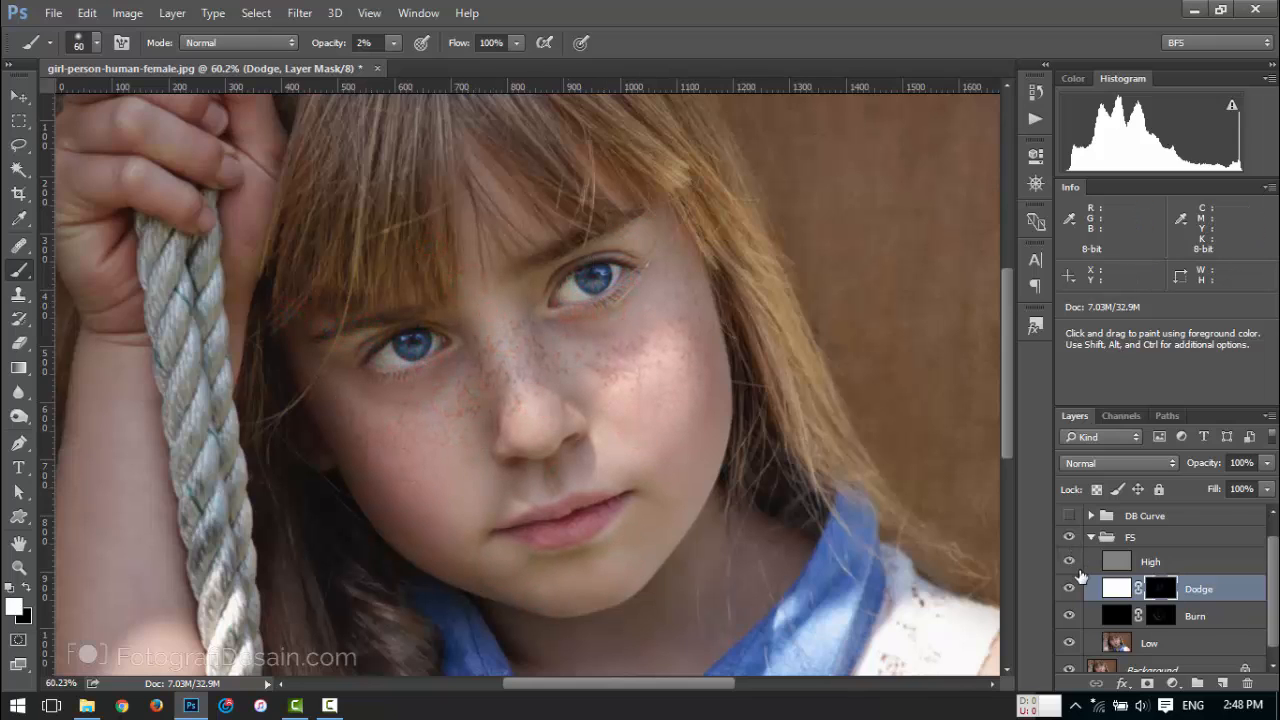
Toggle the FS group's visibility to compare the portrait with and without the dodging and burning.
{"action": "left_click", "coordinate": [1070, 540]}
{"action": "left_click", "coordinate": [1070, 540]}
{"action": "left_click", "coordinate": [1071, 541]}
{"action": "left_click", "coordinate": [1070, 540]}
{"action": "left_click", "coordinate": [1070, 540]}
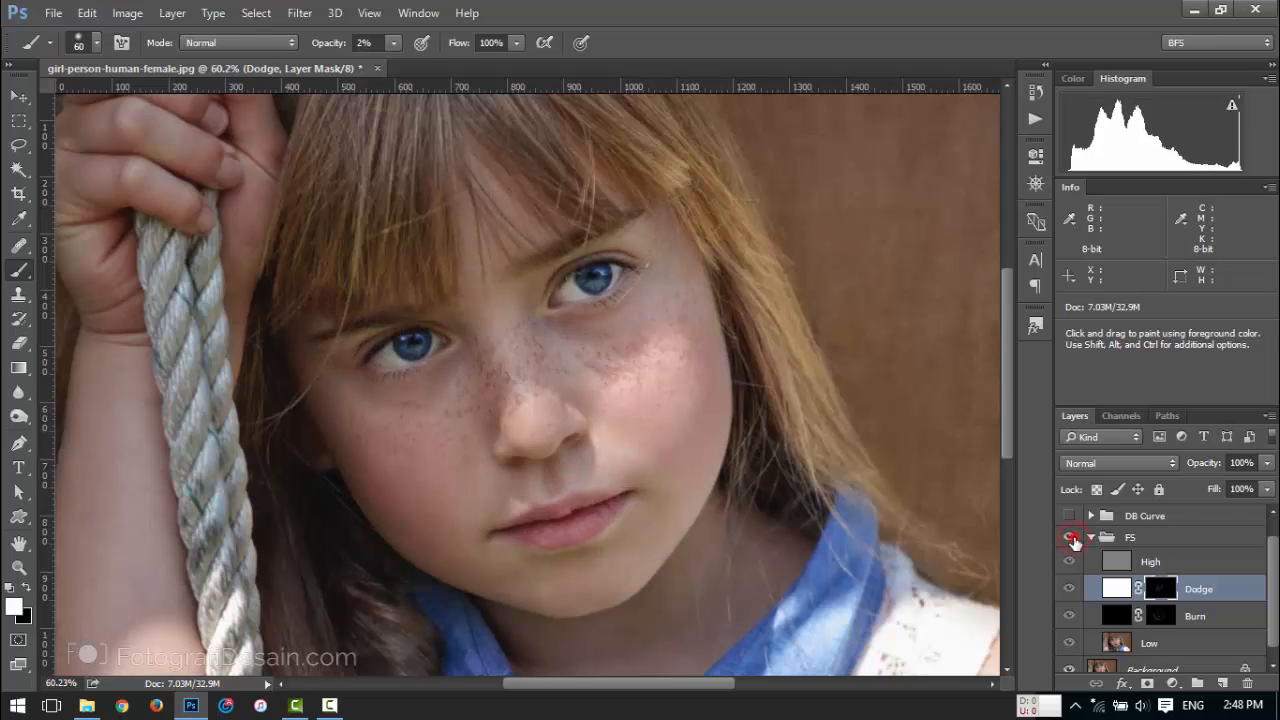
{"action": "left_click", "coordinate": [1071, 541]}
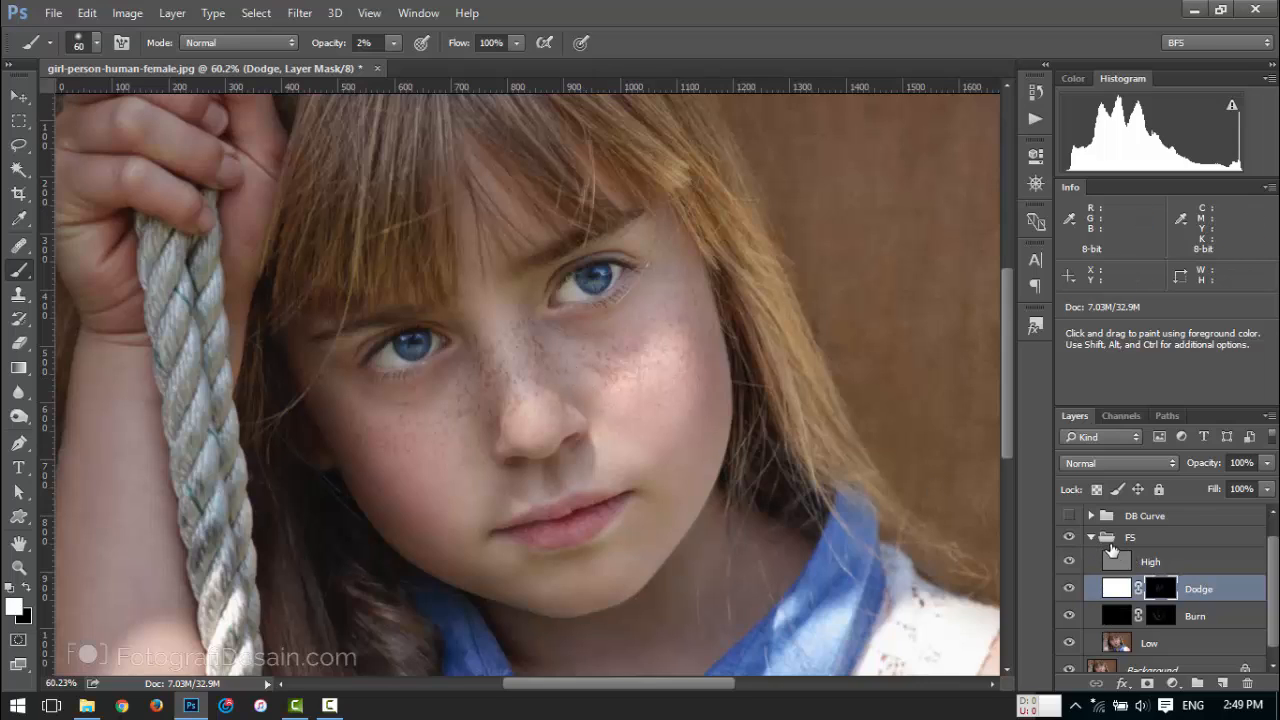
Add a new layer directly above the Dodge layer in the FS group and name it HL Rambut.
{"action": "left_click", "coordinate": [1128, 562]}
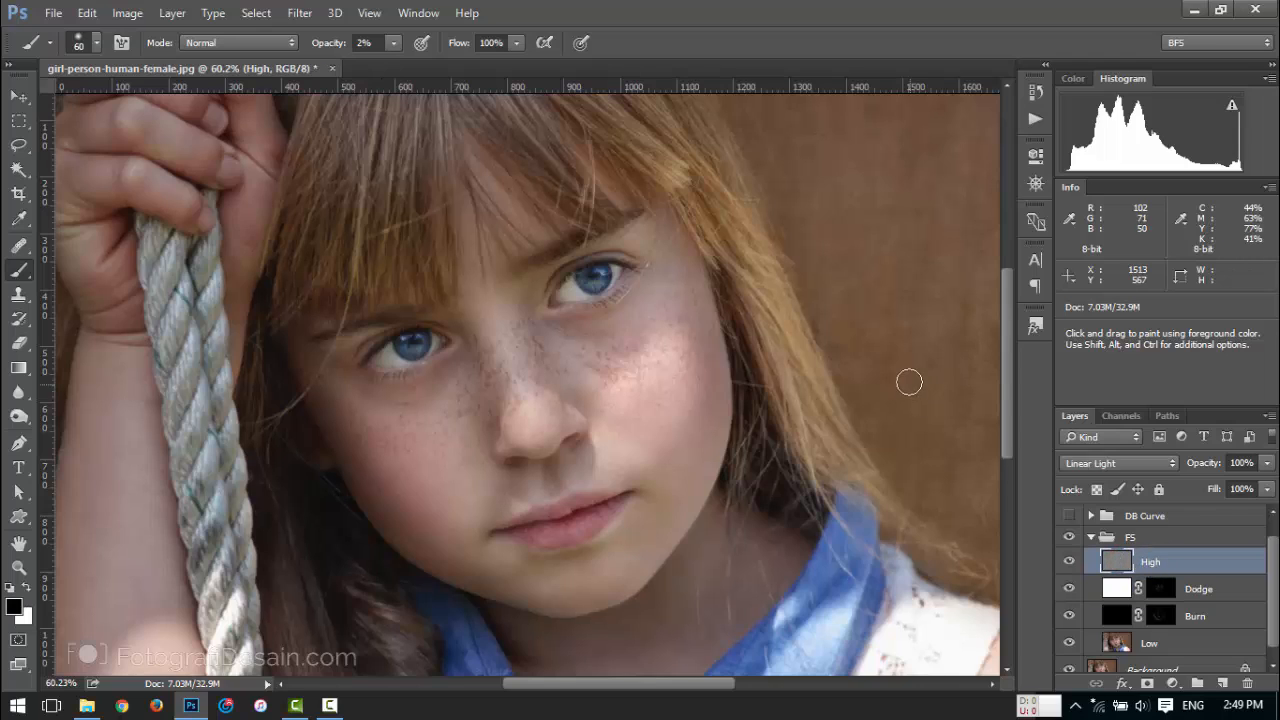
{"action": "mouse_move", "coordinate": [1005, 372]}
{"action": "left_mouse_down"}
{"action": "mouse_move", "coordinate": [1004, 342]}
{"action": "mouse_move", "coordinate": [1004, 358]}
{"action": "left_mouse_up"}
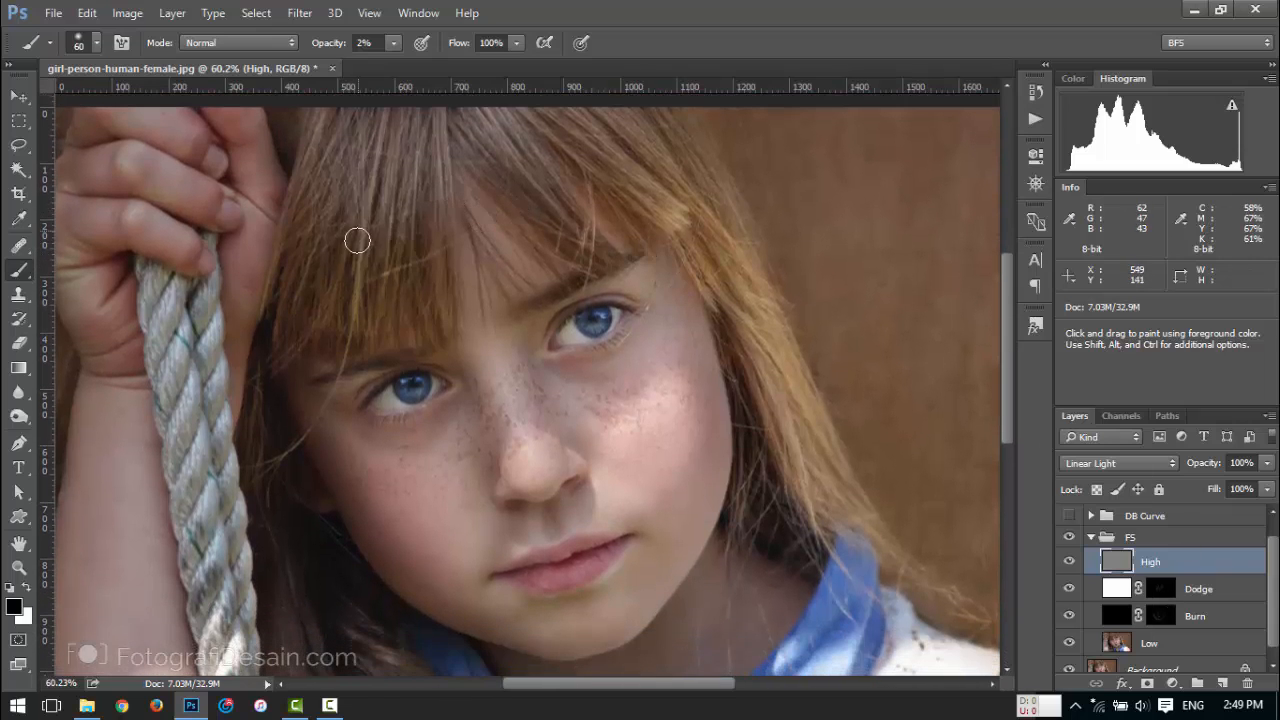
{"action": "mouse_move", "coordinate": [1012, 372]}
{"action": "left_mouse_down"}
{"action": "mouse_move", "coordinate": [1007, 358]}
{"action": "mouse_move", "coordinate": [1010, 386]}
{"action": "left_mouse_up"}
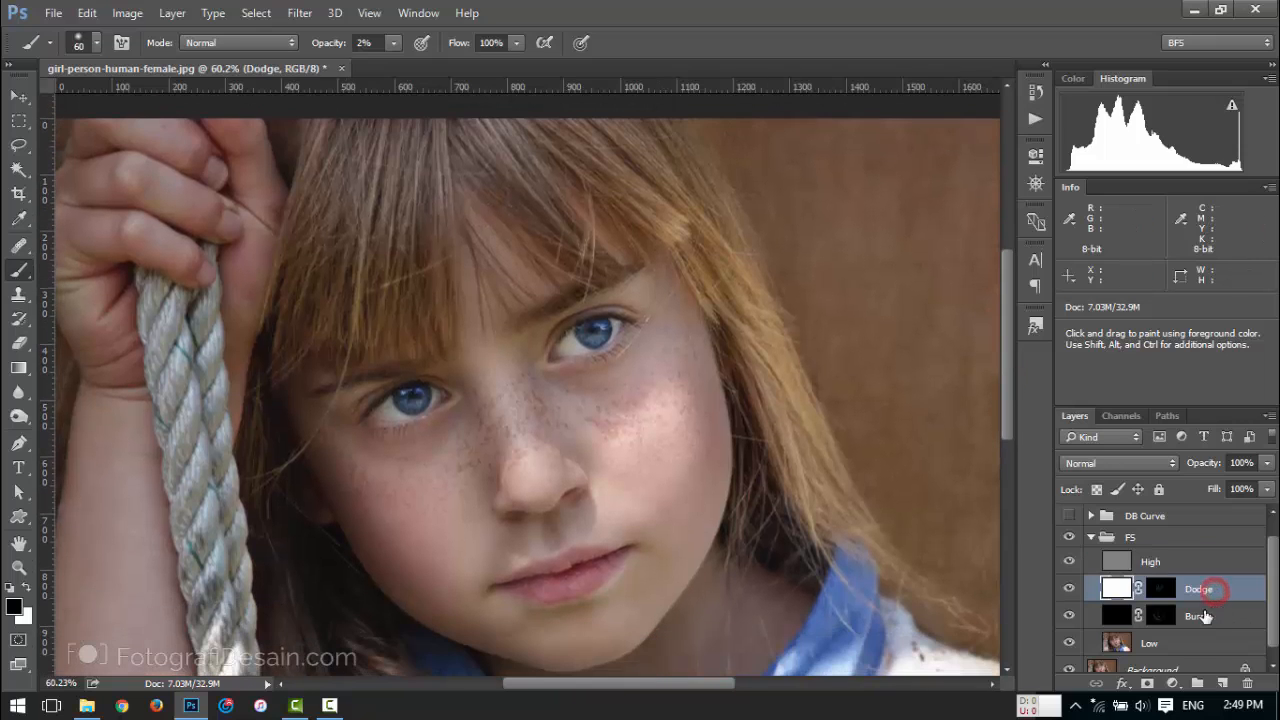
{"action": "left_click", "coordinate": [1222, 683]}
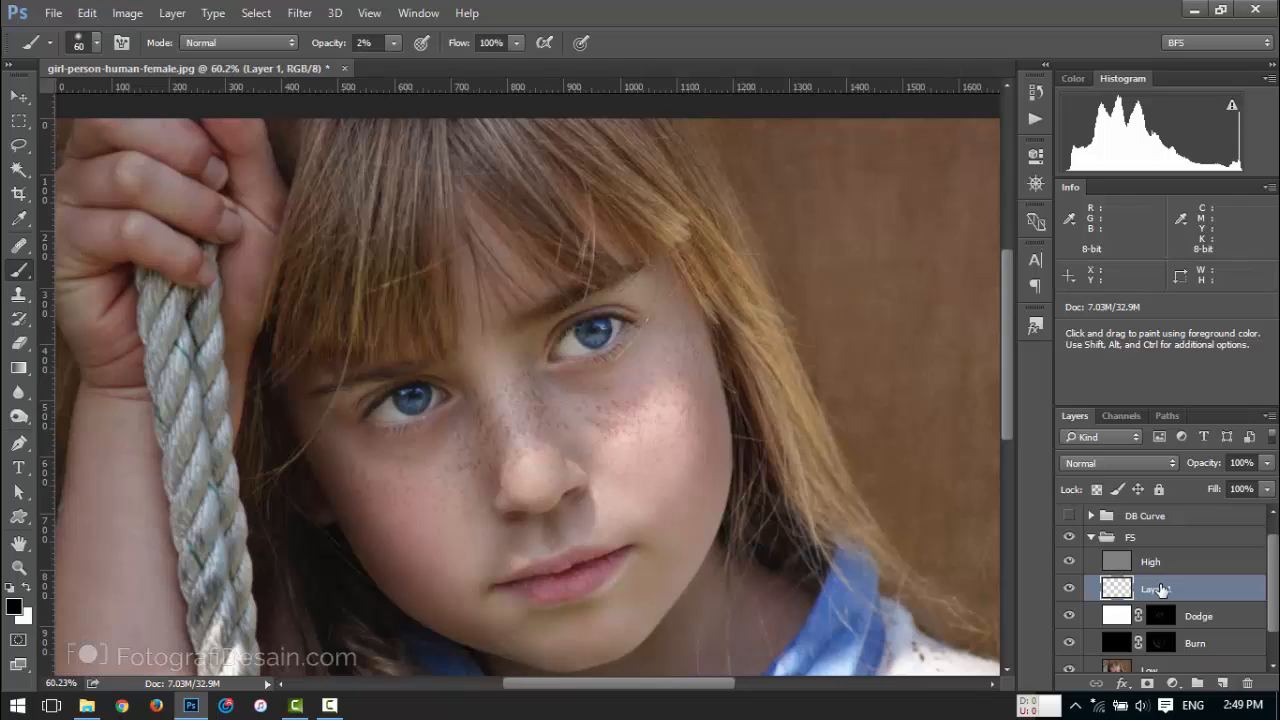
{"action": "double_click", "coordinate": [1157, 589]}
{"action": "type", "text": "HL Rambut"}
{"action": "key", "text": "Return"}
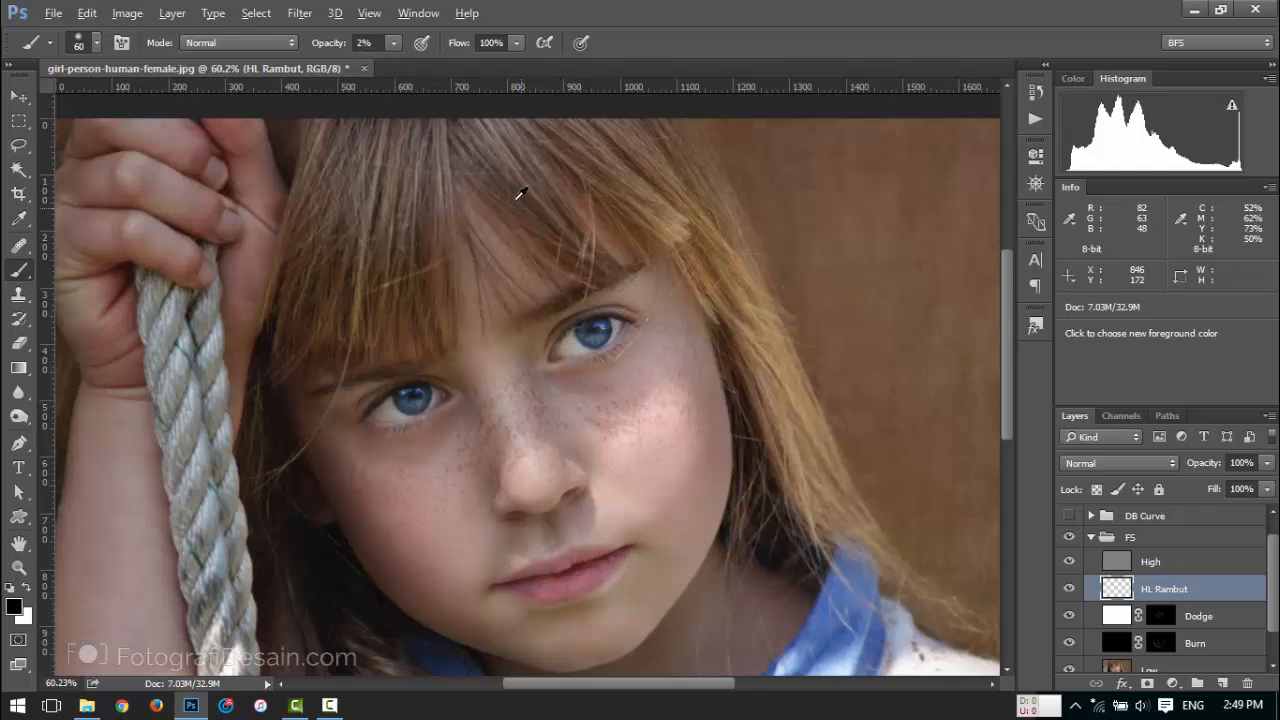
Sample the light blond hair near the temple and lighten the foreground color to c4a37d.
{"action": "left_click_drag", "start_coordinate": [497, 120], "coordinate": [688, 224]}
{"action": "left_click_drag", "start_coordinate": [660, 200], "coordinate": [694, 220]}
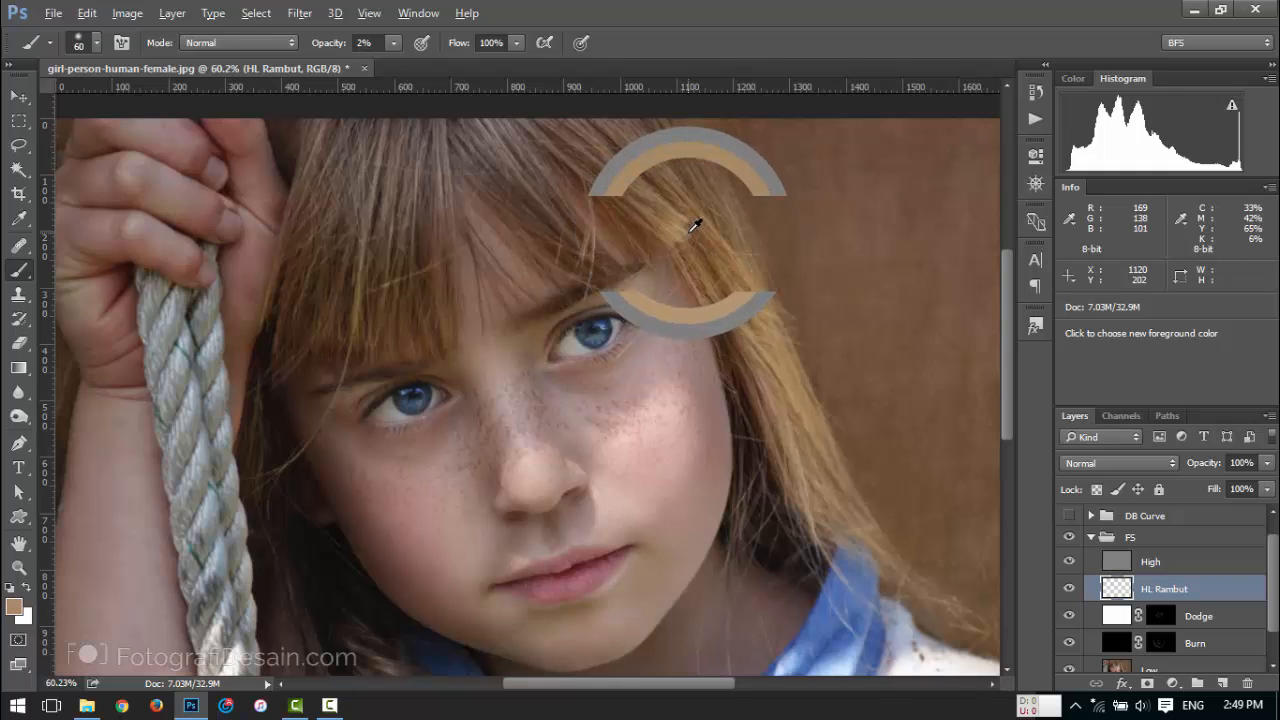
{"action": "left_click", "coordinate": [14, 607]}
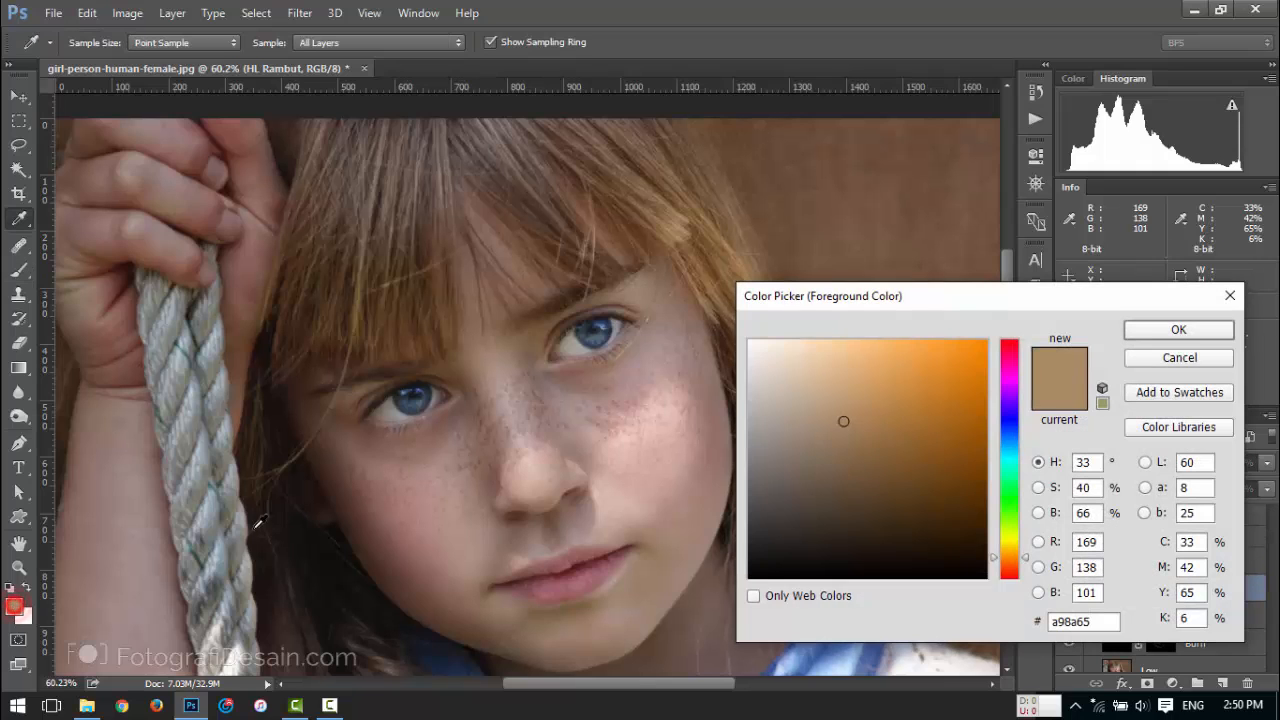
{"action": "left_click_drag", "start_coordinate": [846, 421], "coordinate": [835, 395]}
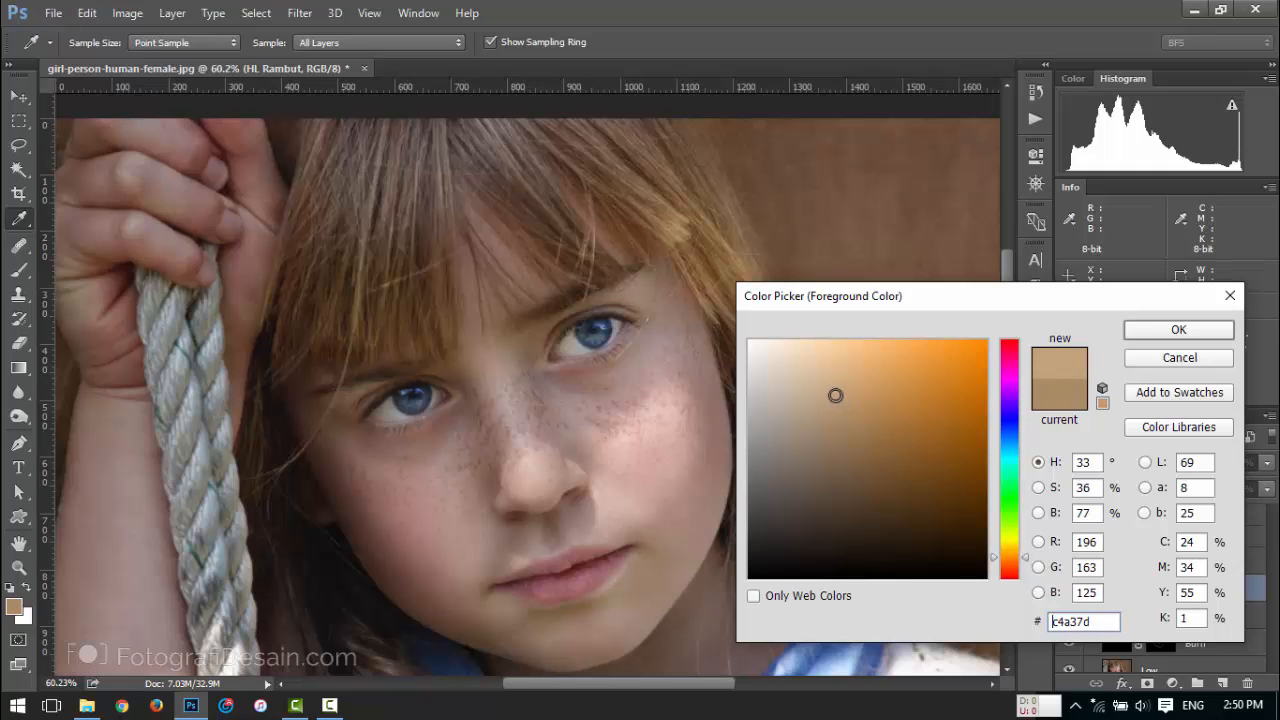
{"action": "left_click", "coordinate": [1179, 330]}
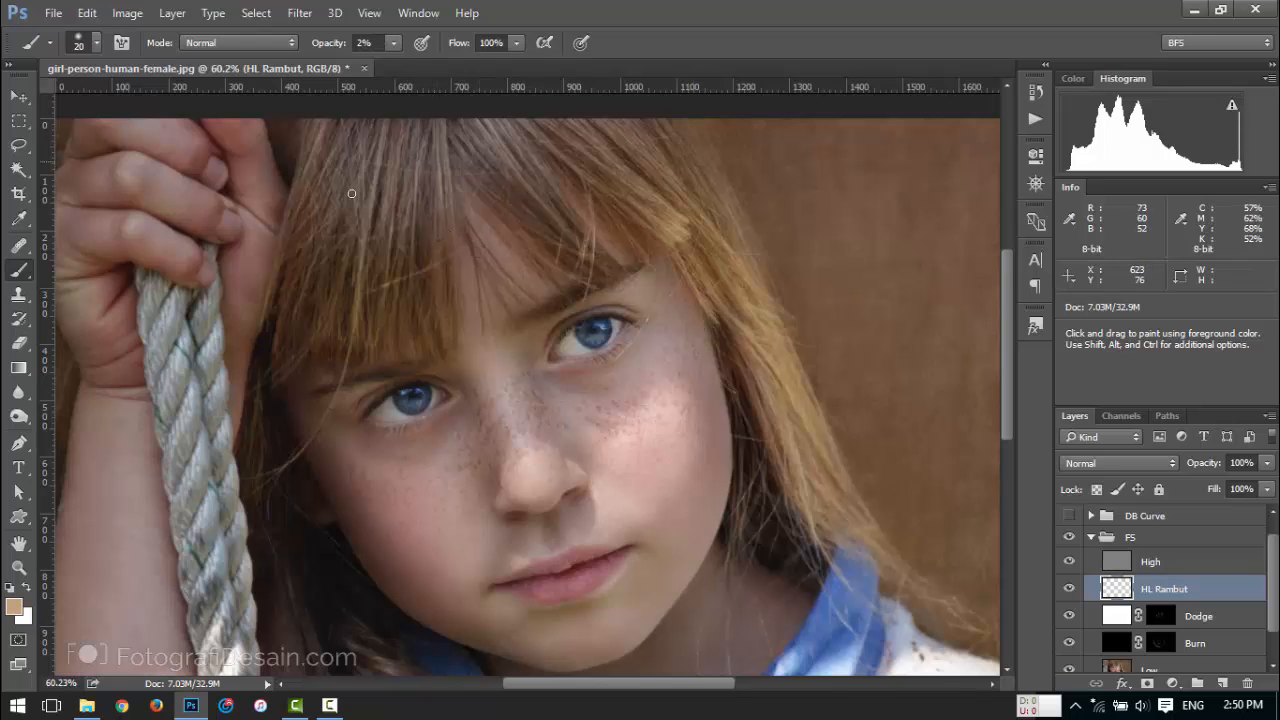
Paint light strokes along the bangs and crown hair on HL Rambut with a size 20 brush at 2% opacity.
{"action": "mouse_move", "coordinate": [375, 139]}
{"action": "left_mouse_down"}
{"action": "mouse_move", "coordinate": [364, 272]}
{"action": "mouse_move", "coordinate": [369, 237]}
{"action": "mouse_move", "coordinate": [350, 203]}
{"action": "mouse_move", "coordinate": [337, 243]}
{"action": "left_mouse_up"}
{"action": "mouse_move", "coordinate": [358, 162]}
{"action": "left_mouse_down"}
{"action": "mouse_move", "coordinate": [340, 215]}
{"action": "mouse_move", "coordinate": [303, 187]}
{"action": "left_mouse_up"}
{"action": "mouse_move", "coordinate": [310, 143]}
{"action": "left_mouse_down"}
{"action": "mouse_move", "coordinate": [290, 257]}
{"action": "mouse_move", "coordinate": [266, 267]}
{"action": "mouse_move", "coordinate": [282, 189]}
{"action": "mouse_move", "coordinate": [298, 170]}
{"action": "mouse_move", "coordinate": [290, 258]}
{"action": "mouse_move", "coordinate": [331, 147]}
{"action": "mouse_move", "coordinate": [304, 184]}
{"action": "left_mouse_up"}
{"action": "left_click_drag", "start_coordinate": [374, 249], "coordinate": [363, 329]}
{"action": "left_click_drag", "start_coordinate": [437, 138], "coordinate": [446, 188]}
{"action": "left_click_drag", "start_coordinate": [441, 150], "coordinate": [447, 200]}
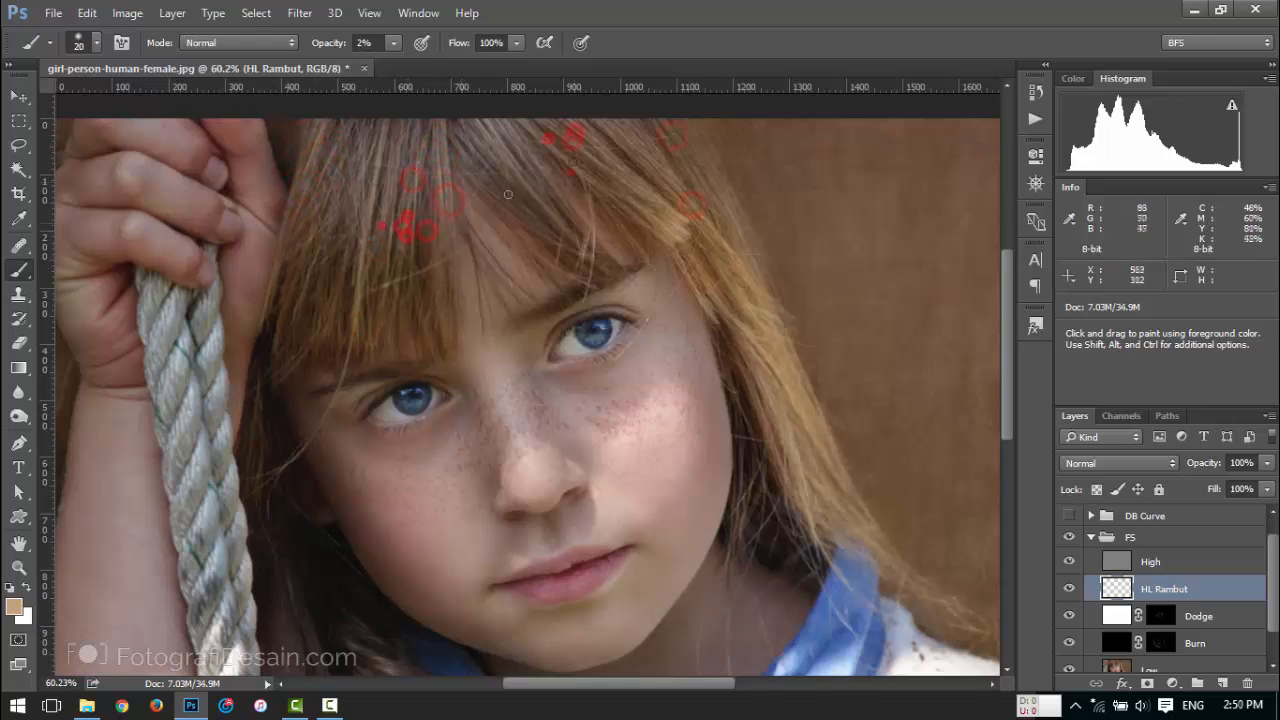
{"action": "left_click_drag", "start_coordinate": [475, 152], "coordinate": [537, 204]}
{"action": "left_click_drag", "start_coordinate": [373, 177], "coordinate": [358, 265]}
{"action": "left_click_drag", "start_coordinate": [371, 345], "coordinate": [347, 323]}
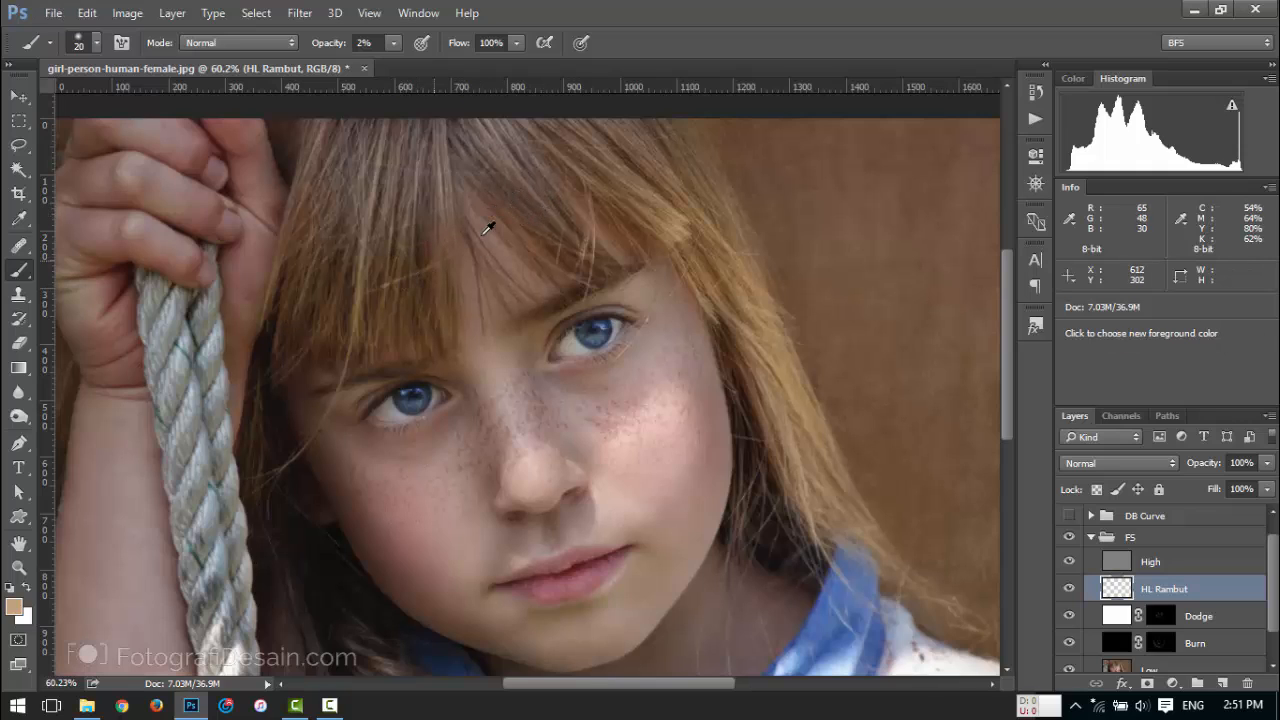
Sample a dark strand in the bangs and set the foreground color to the deeper brown 452c18 for the Brush.
{"action": "left_click_drag", "start_coordinate": [533, 201], "coordinate": [549, 214]}
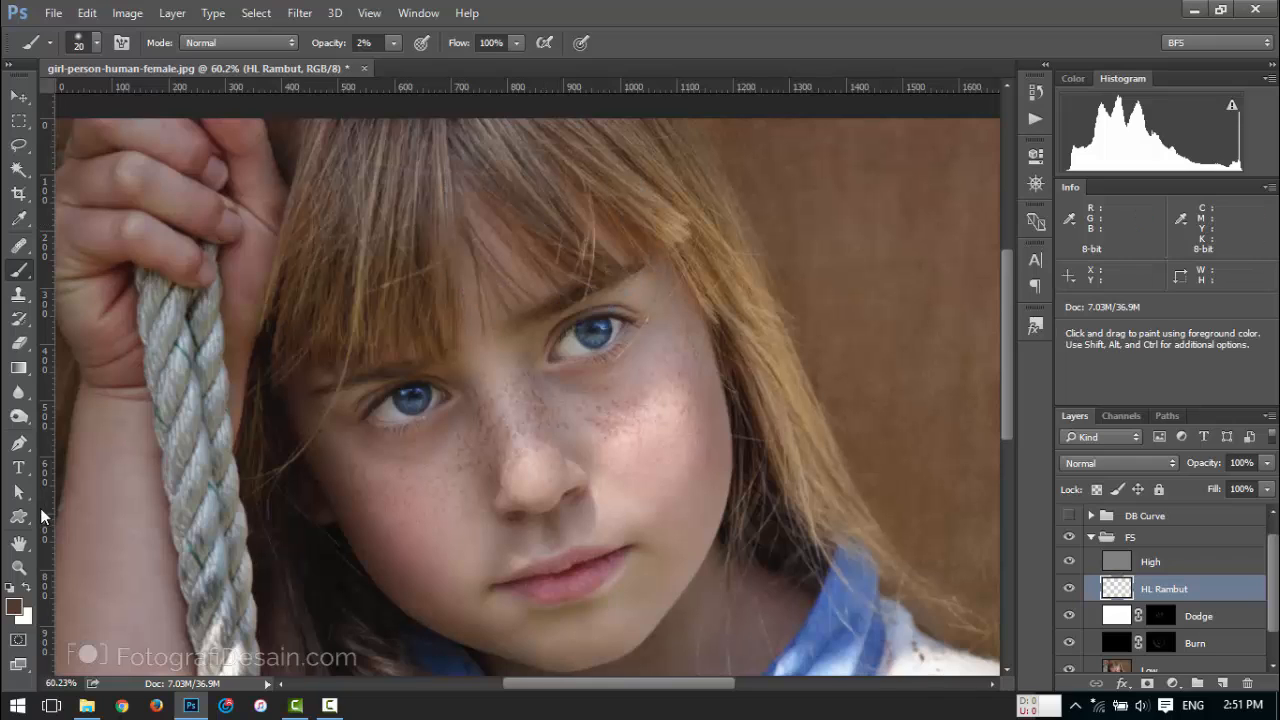
{"action": "left_click", "coordinate": [15, 608]}
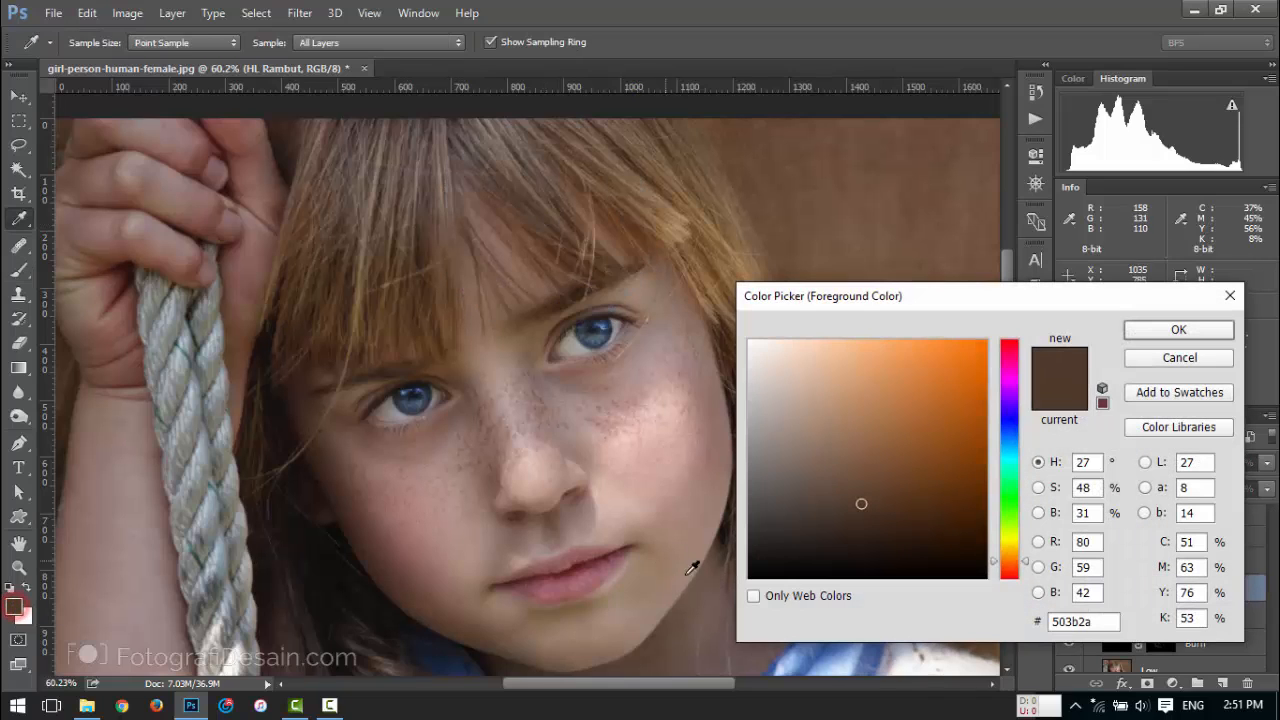
{"action": "left_click", "coordinate": [872, 505]}
{"action": "left_click_drag", "start_coordinate": [902, 512], "coordinate": [904, 514]}
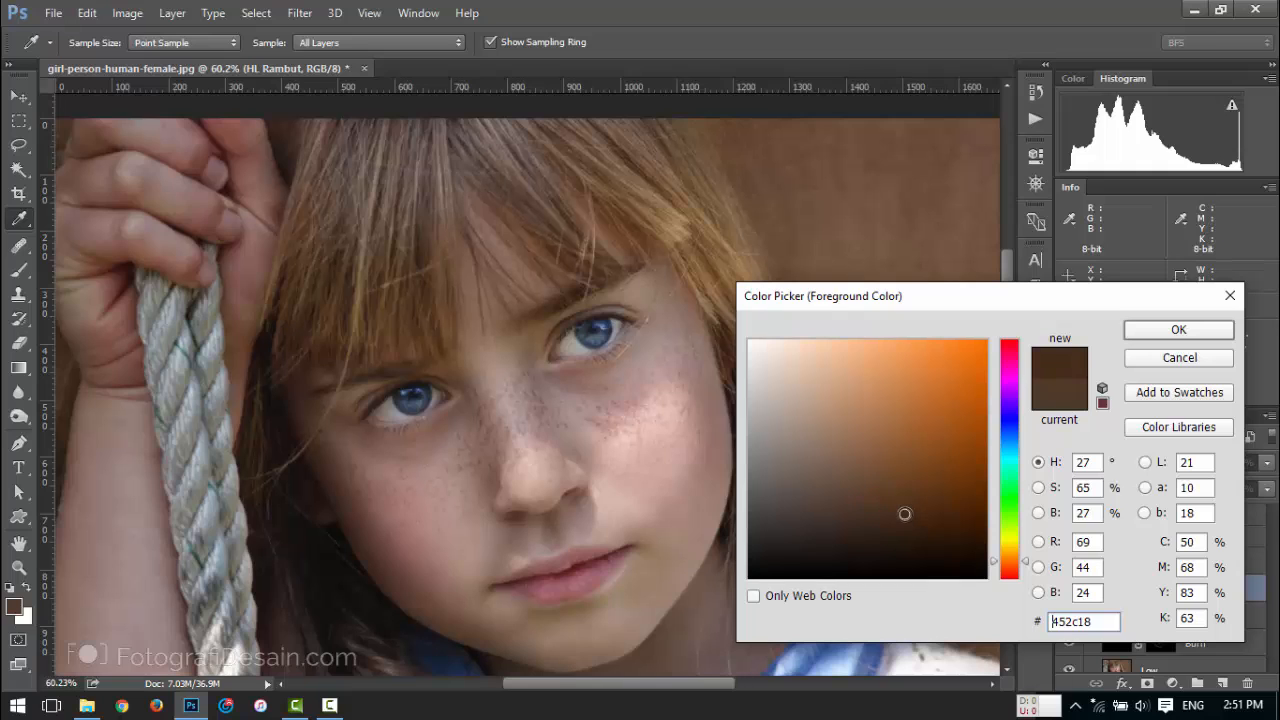
{"action": "left_click", "coordinate": [1200, 331]}
{"action": "key", "text": "b"}
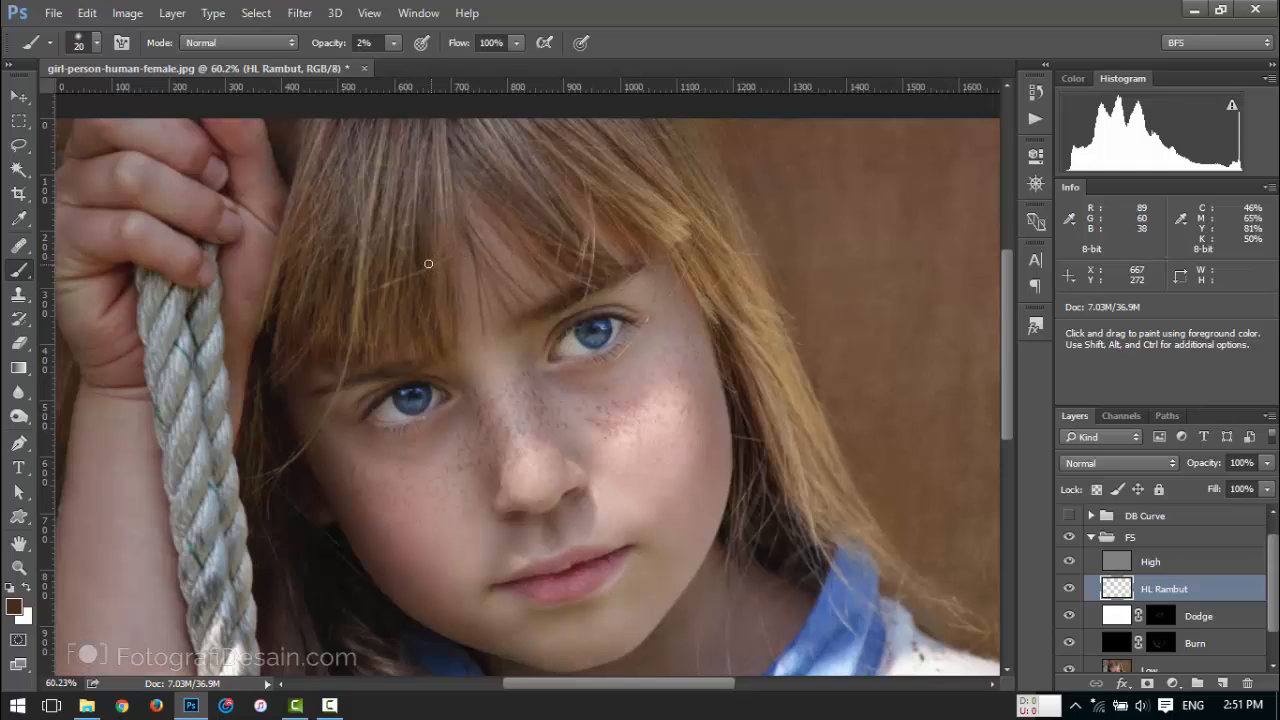
Paint dark brown strokes on HL Rambut along the shadowed strands of the bangs and the hair beside the face.
{"action": "mouse_move", "coordinate": [430, 173]}
{"action": "left_mouse_down"}
{"action": "mouse_move", "coordinate": [429, 294]}
{"action": "mouse_move", "coordinate": [430, 260]}
{"action": "left_mouse_up"}
{"action": "mouse_move", "coordinate": [421, 190]}
{"action": "left_mouse_down"}
{"action": "mouse_move", "coordinate": [427, 338]}
{"action": "mouse_move", "coordinate": [423, 237]}
{"action": "mouse_move", "coordinate": [407, 288]}
{"action": "left_mouse_up"}
{"action": "left_click_drag", "start_coordinate": [394, 220], "coordinate": [392, 236]}
{"action": "left_click_drag", "start_coordinate": [404, 186], "coordinate": [394, 218]}
{"action": "left_click_drag", "start_coordinate": [395, 163], "coordinate": [390, 212]}
{"action": "left_click_drag", "start_coordinate": [706, 240], "coordinate": [711, 256]}
{"action": "left_click_drag", "start_coordinate": [754, 310], "coordinate": [769, 368]}
{"action": "left_click_drag", "start_coordinate": [534, 219], "coordinate": [565, 272]}
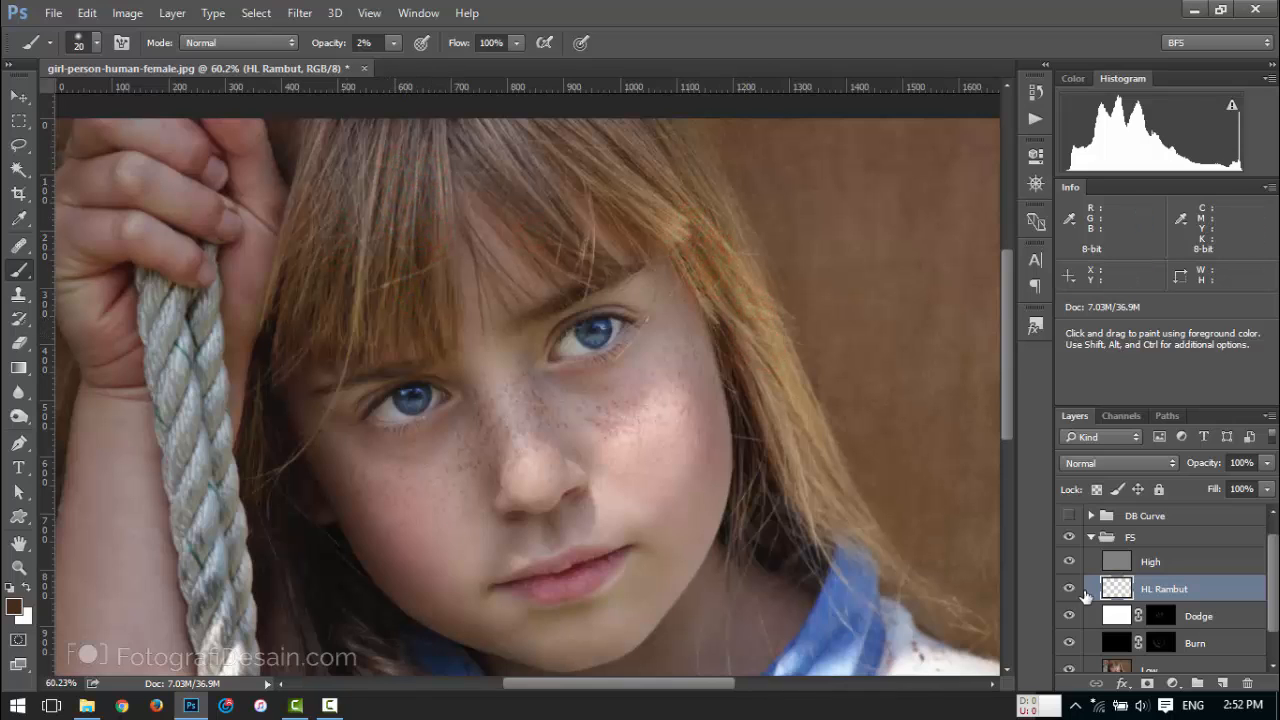
Toggle the HL Rambut layer's visibility to compare the hair with and without the painted highlights and shadows.
{"action": "left_click", "coordinate": [1070, 588]}
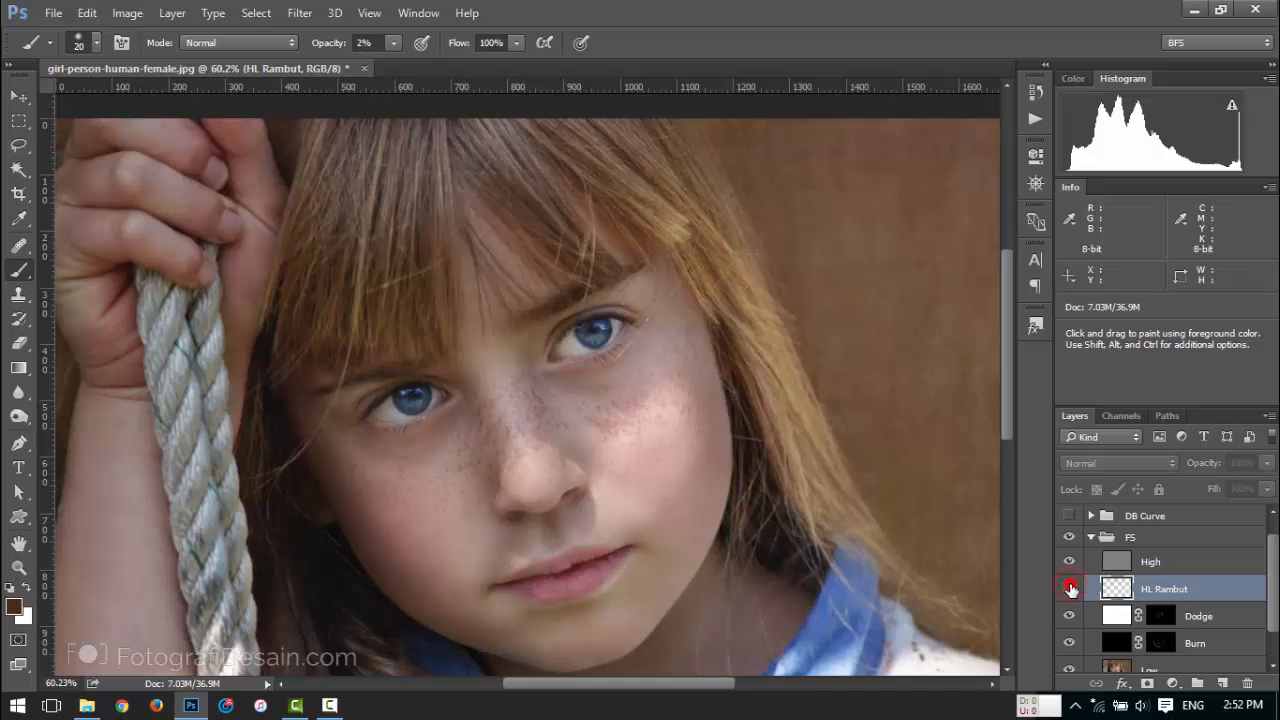
{"action": "left_click", "coordinate": [1070, 588]}
{"action": "left_click", "coordinate": [1070, 588]}
{"action": "left_click", "coordinate": [1070, 588]}
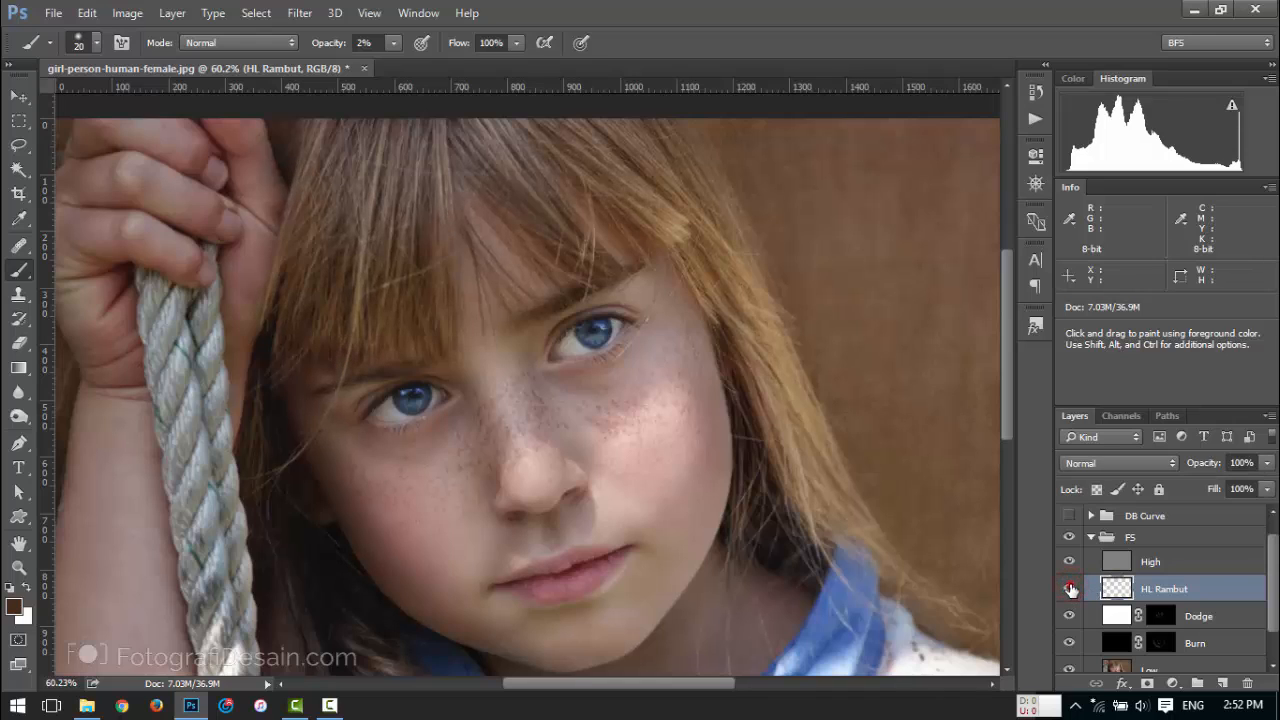
{"action": "left_click", "coordinate": [1070, 588]}
{"action": "left_click", "coordinate": [1070, 588]}
{"action": "mouse_move", "coordinate": [1006, 317]}
{"action": "left_mouse_down"}
{"action": "mouse_move", "coordinate": [1007, 370]}
{"action": "mouse_move", "coordinate": [1007, 325]}
{"action": "left_mouse_up"}
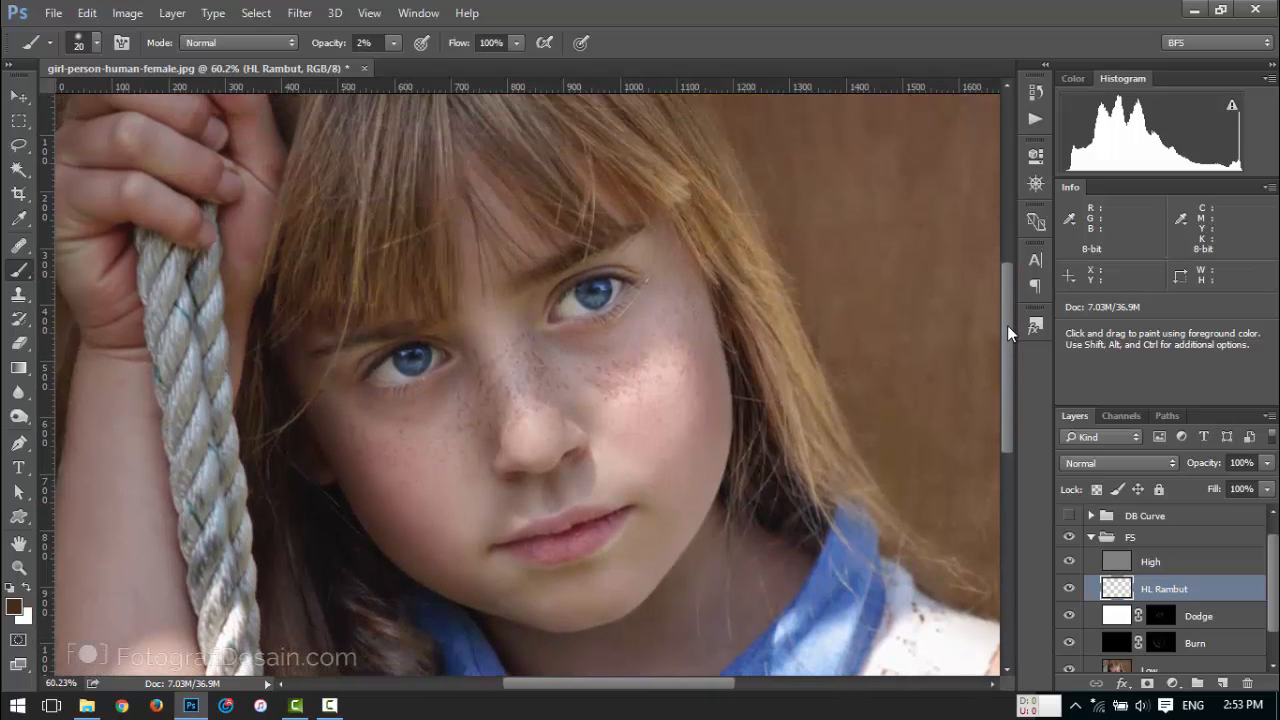